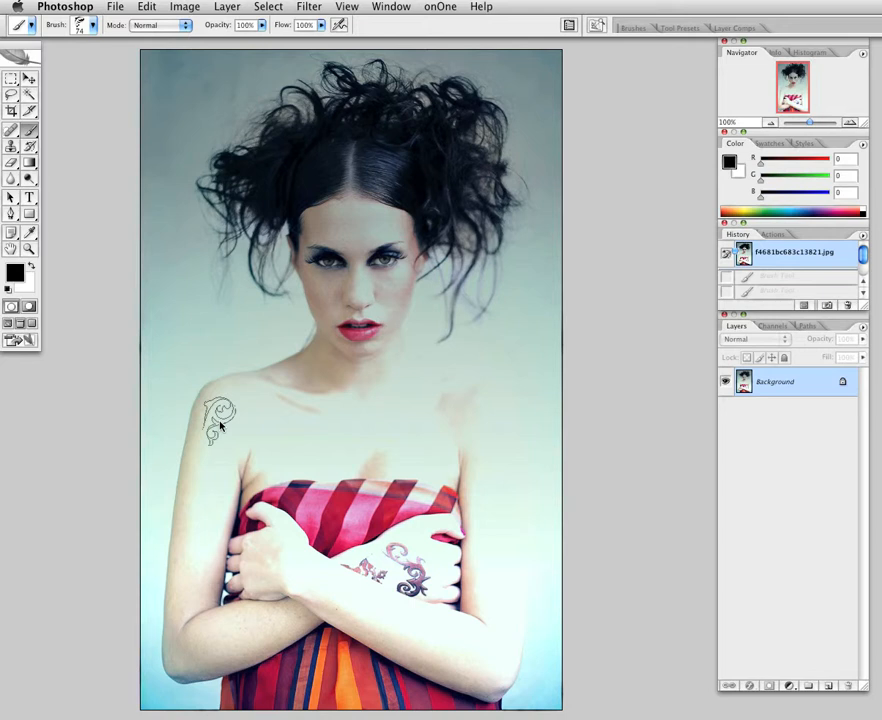
- Stamp the black swirl brush on the woman's left-hand shoulder in the photo and a horizontally flipped swirl on the opposite shoulder
left_click(221, 425)
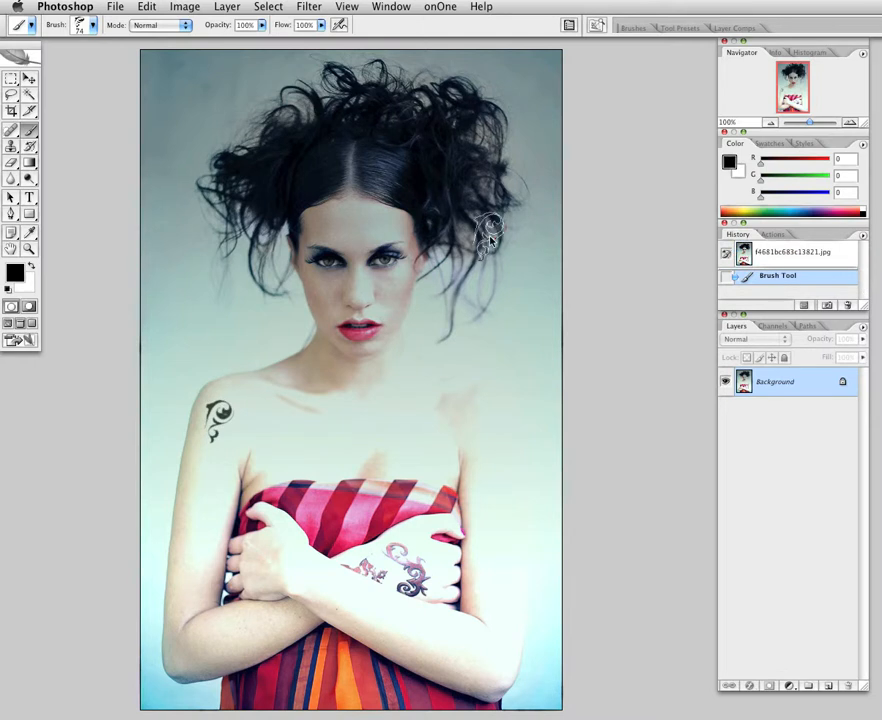
left_click(642, 29)
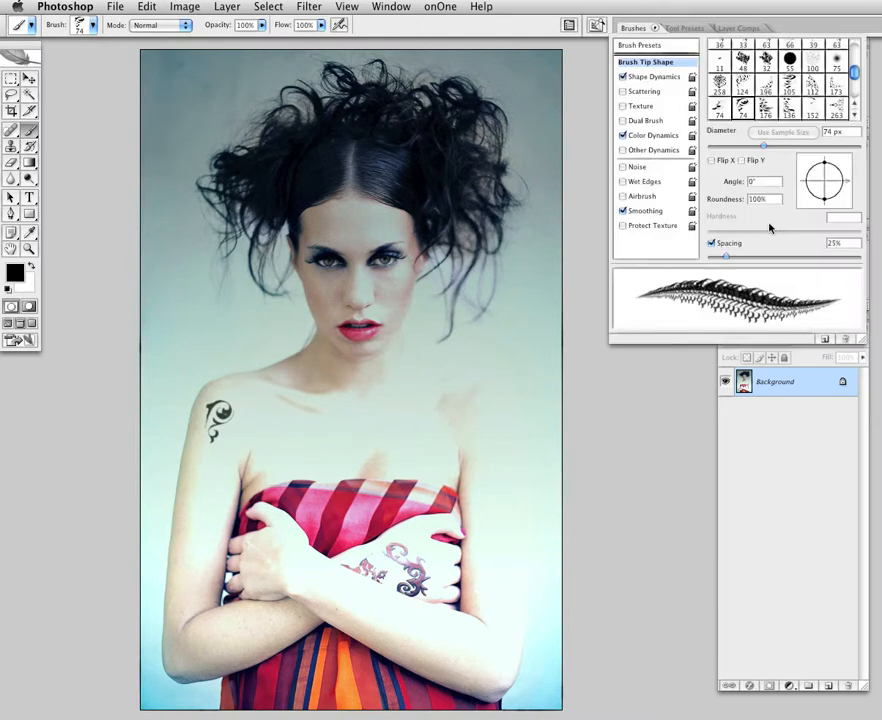
left_click(712, 161)
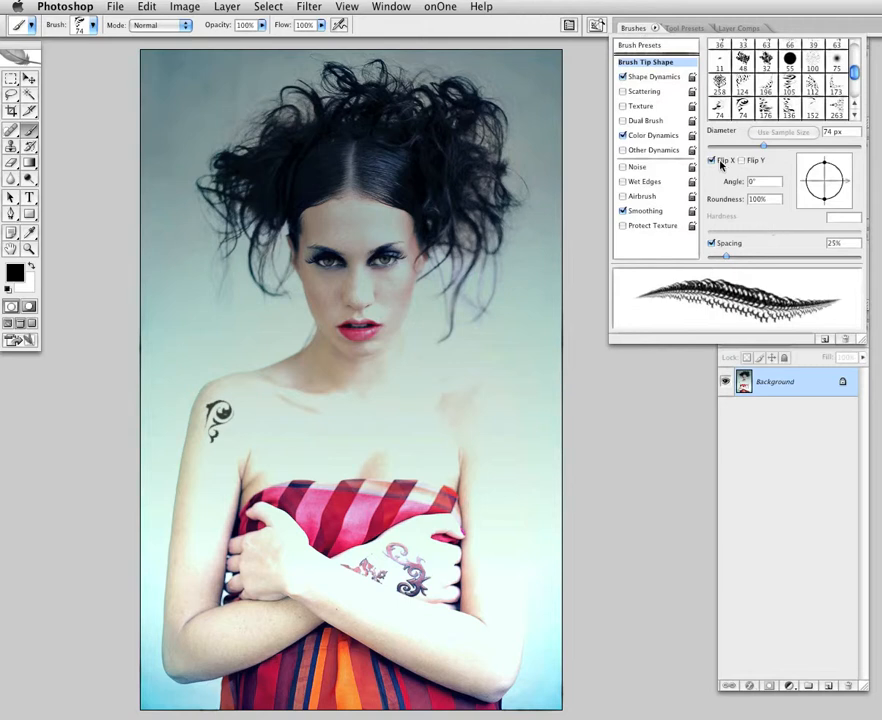
left_click(488, 427)
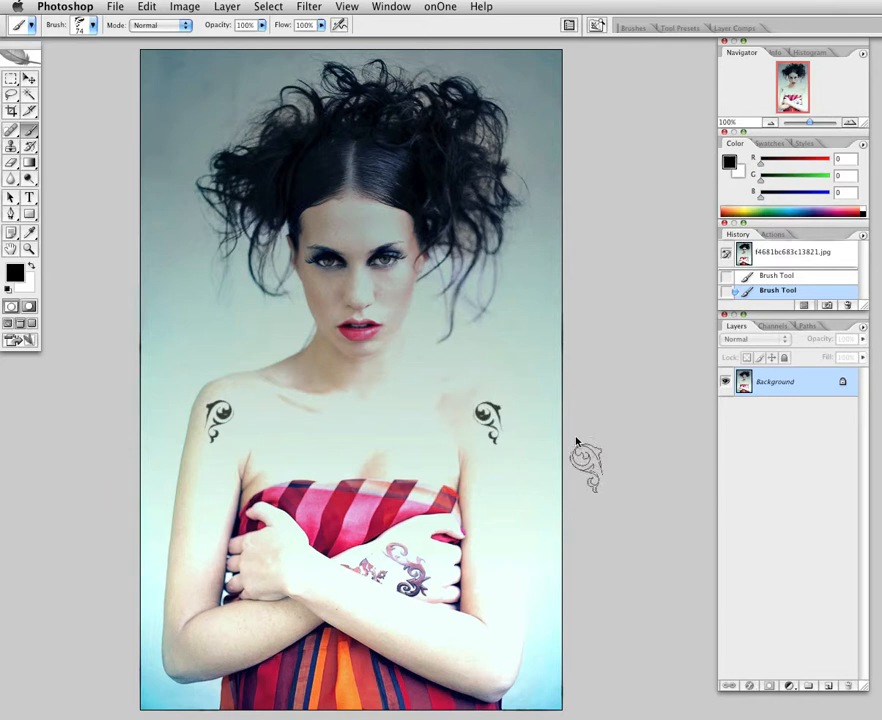
- Stamp the flipped swirl under the right-hand eye in the photo and the unflipped swirl under the other eye
left_click(389, 272)
left_click(389, 272)
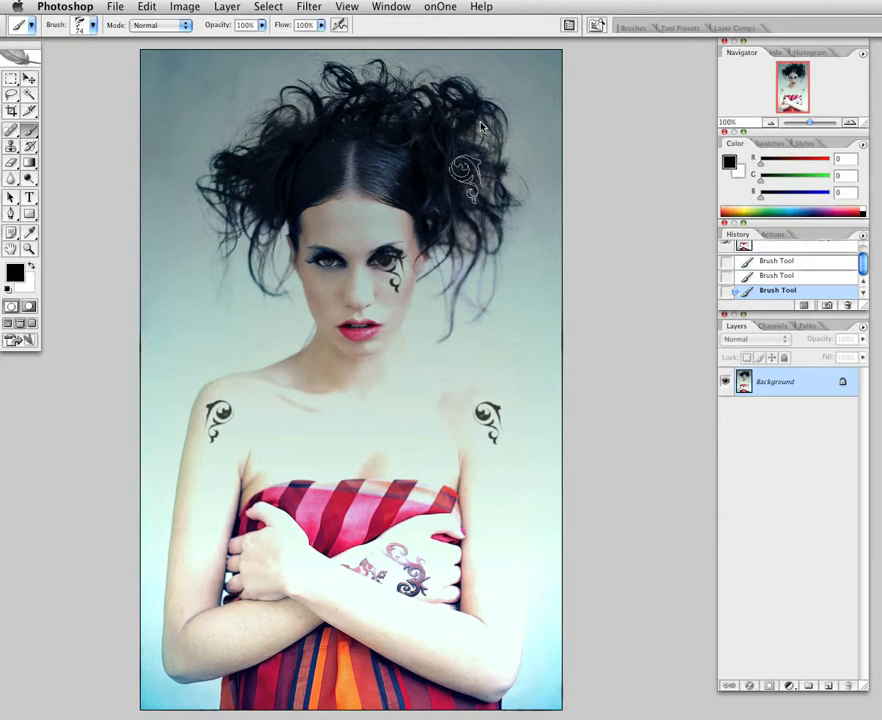
scroll(649, 52, "up", 1)
left_click(638, 42)
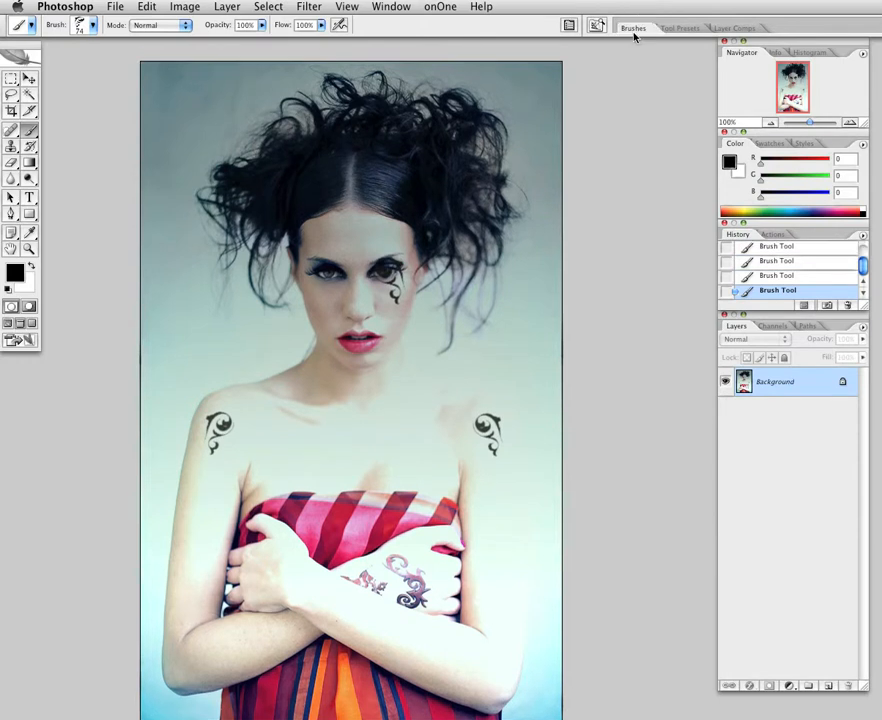
left_click(634, 33)
left_click(712, 160)
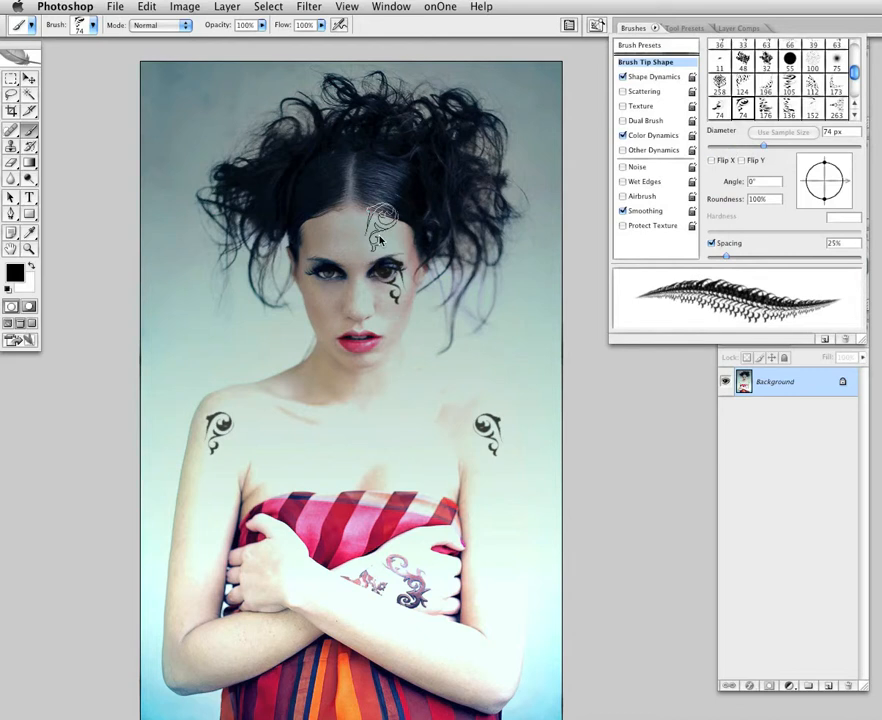
left_click(324, 282)
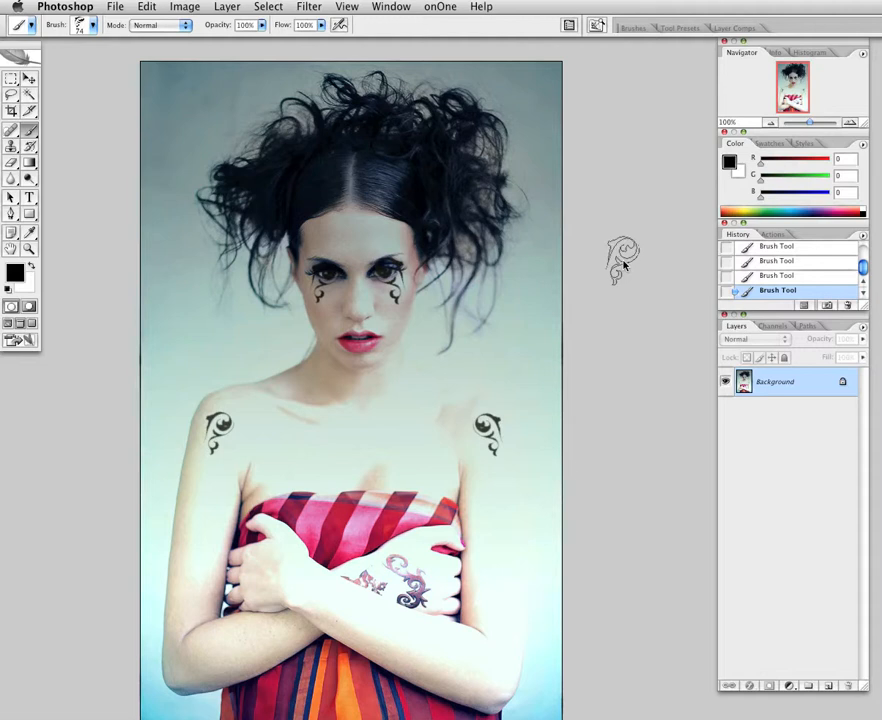
- Set the foreground color to a red of RGB 208, 31, 31
left_click(15, 274)
left_click(682, 275)
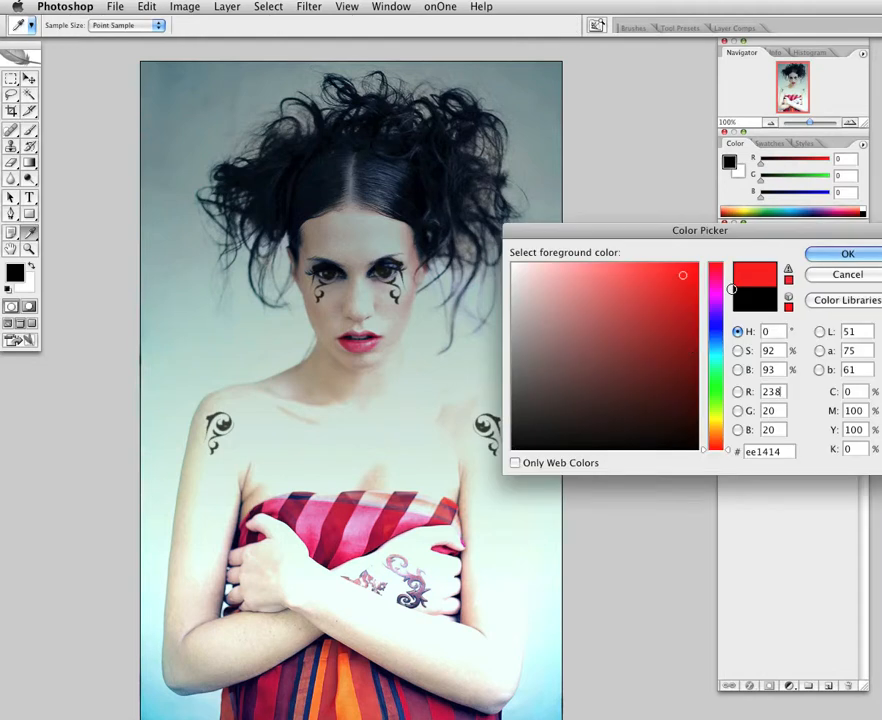
left_click(642, 281)
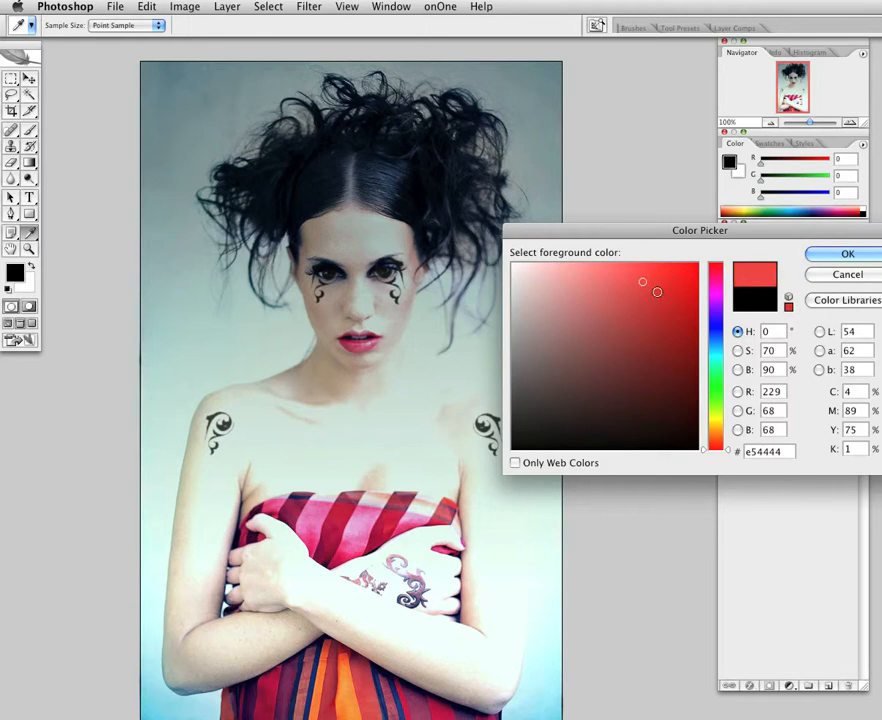
left_click(657, 291)
left_click(670, 284)
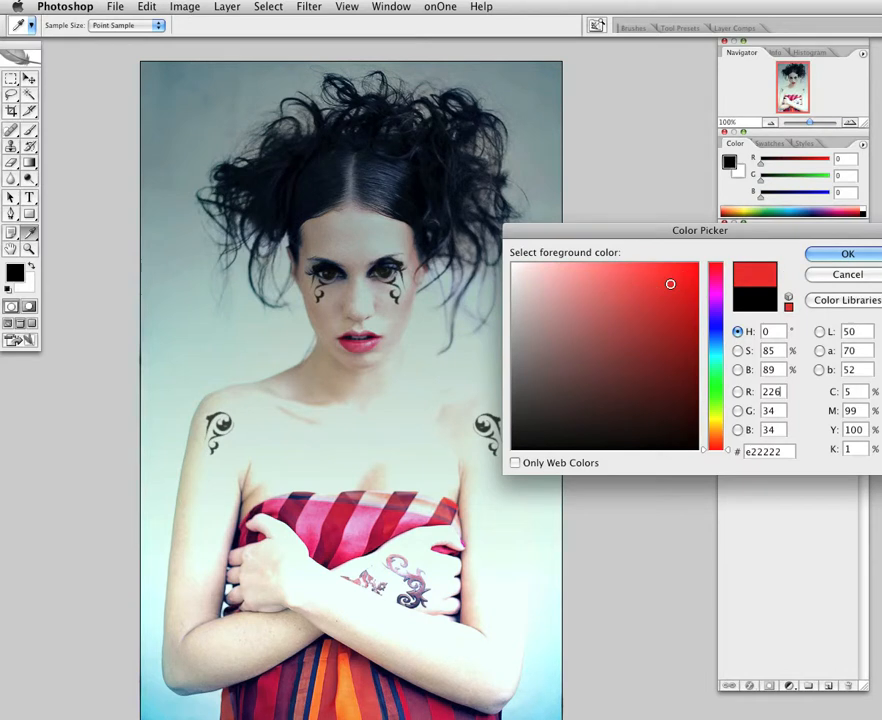
left_click(670, 297)
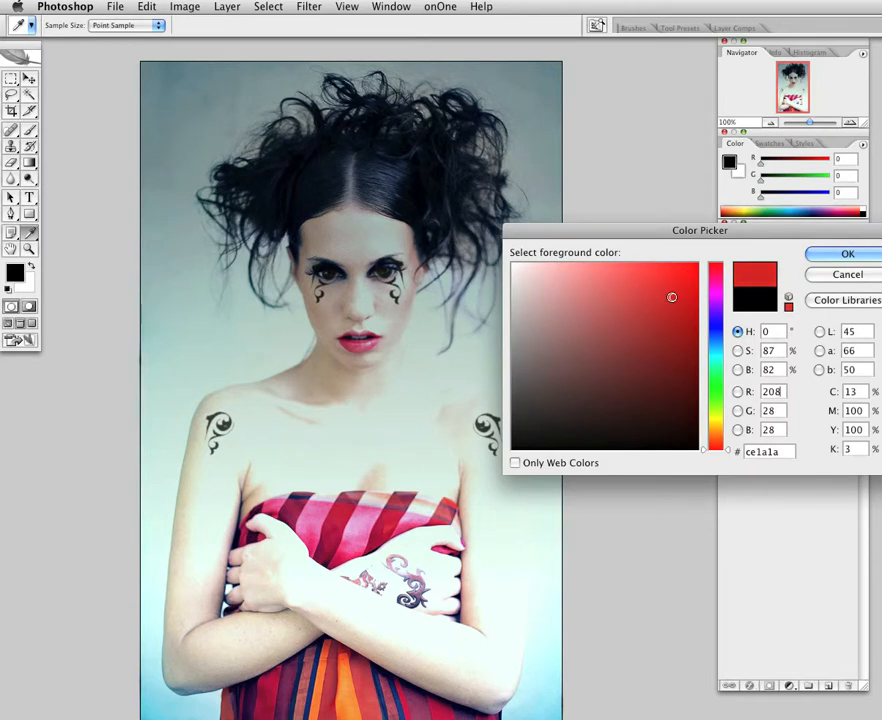
left_click(842, 254)
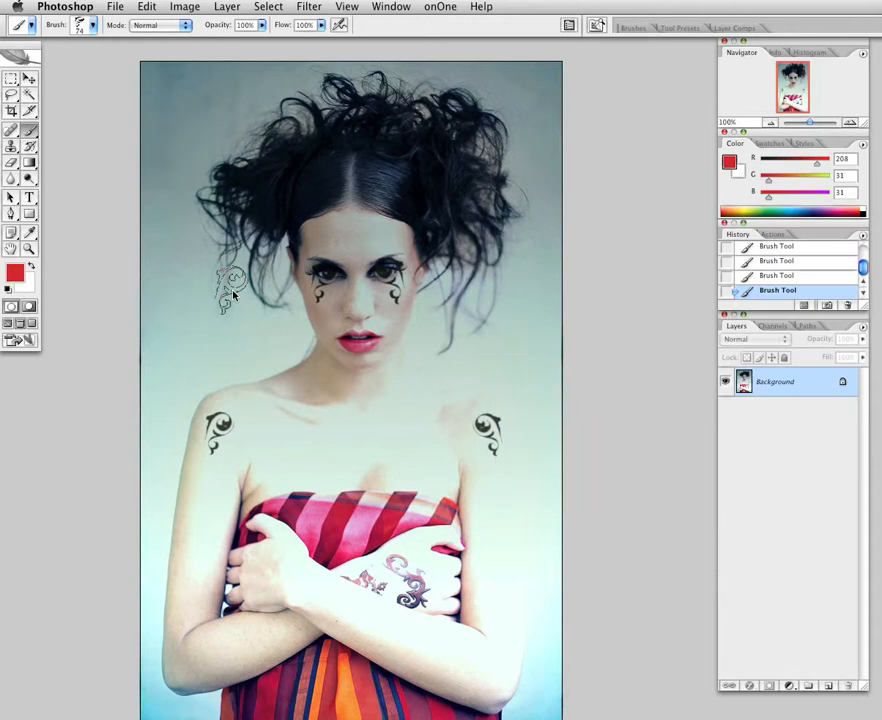
- Try a red swirl stroke across the chest and a mirrored one with the brush flipped horizontally, and undo both
left_click(277, 432)
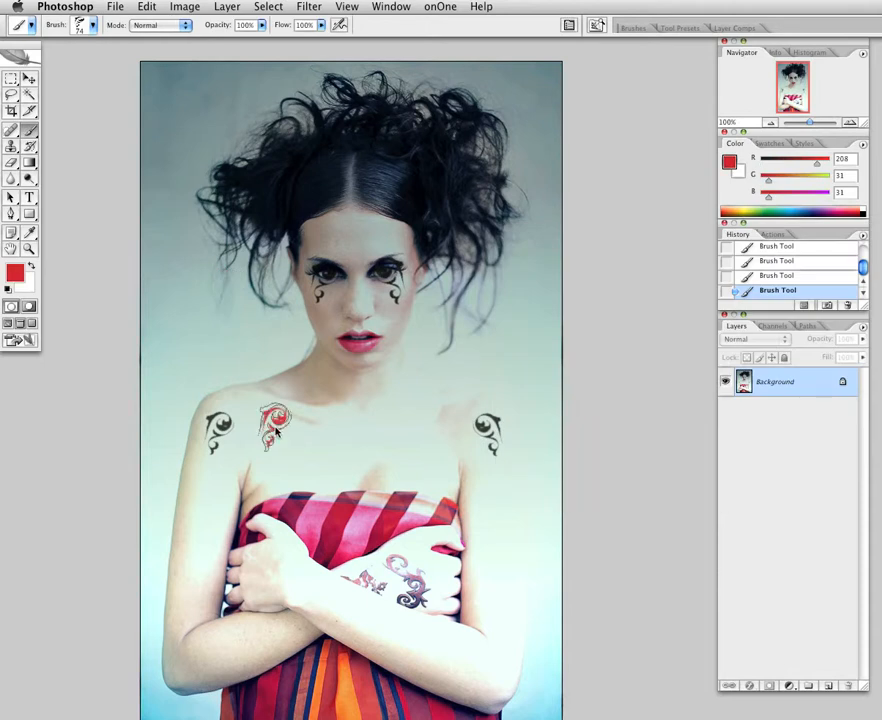
left_click_drag(277, 432, 348, 435)
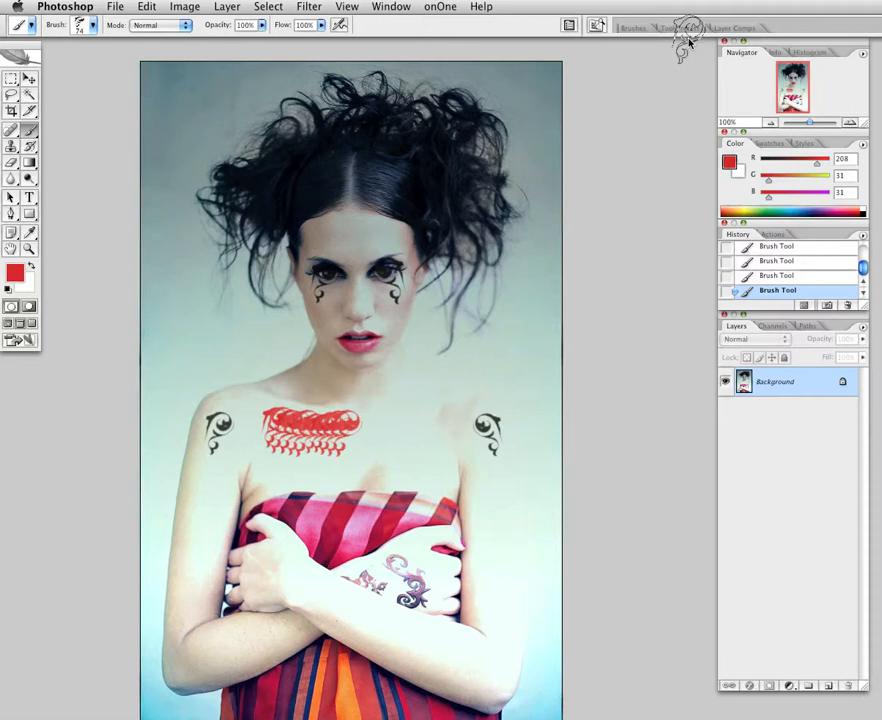
left_click(633, 29)
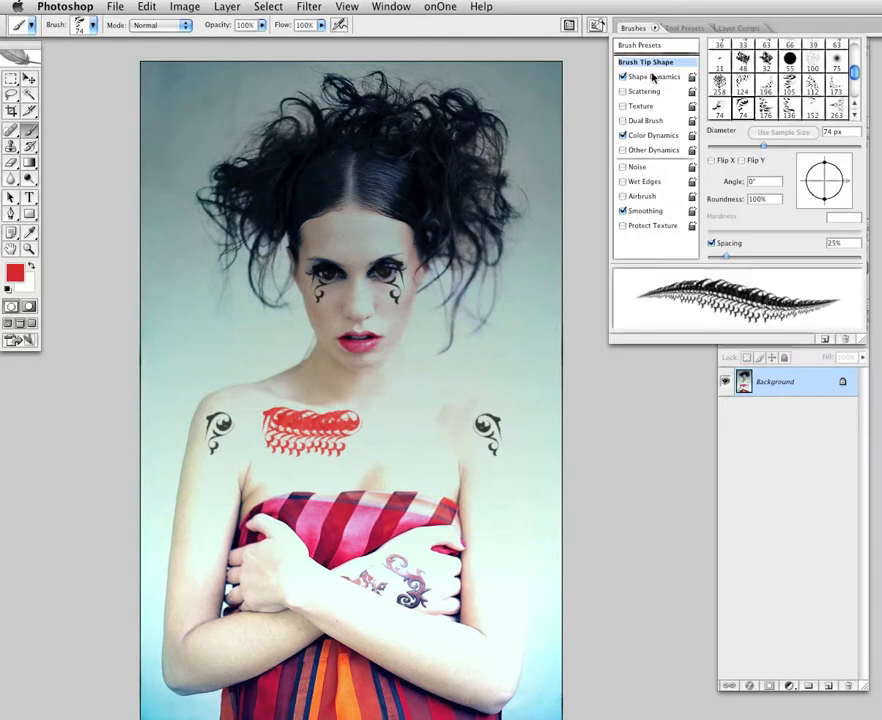
left_click(711, 160)
left_click(422, 427)
left_click(400, 430)
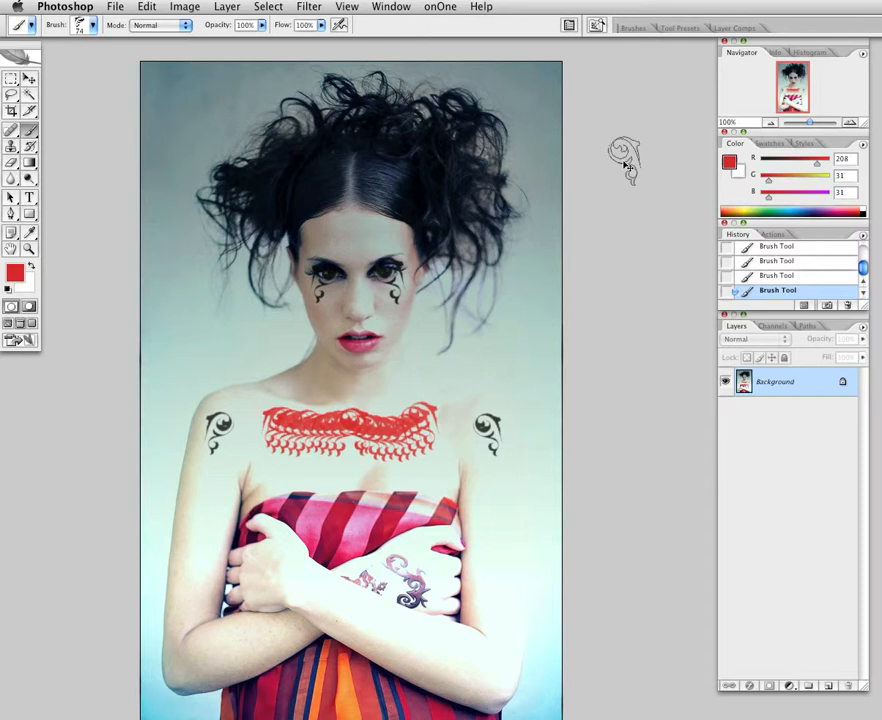
key("super+z")
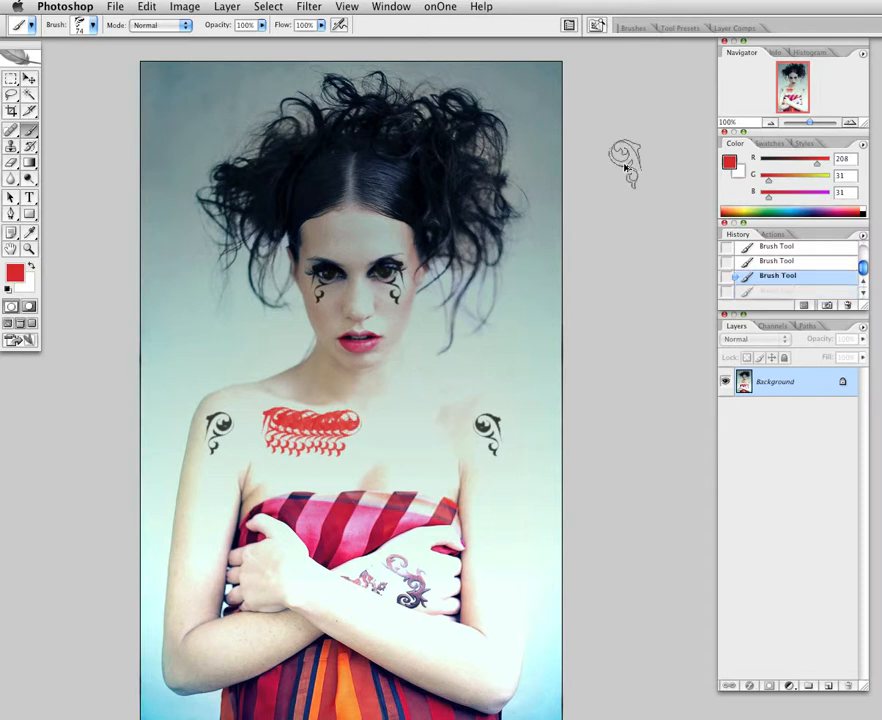
key("super+alt+z")
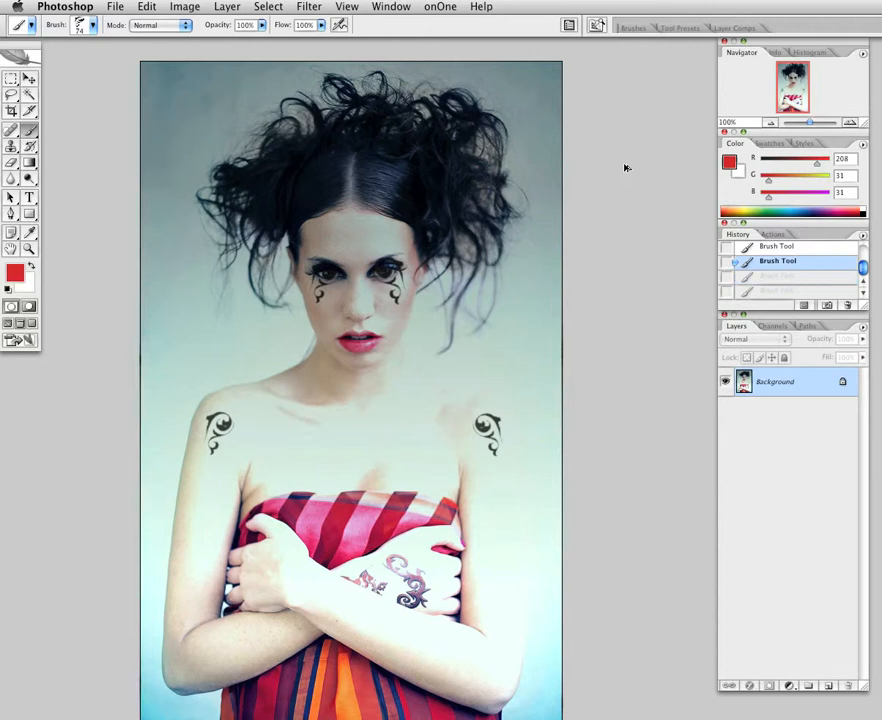
- Increase the hue jitter in the swirl brush's color dynamics
left_click(627, 29)
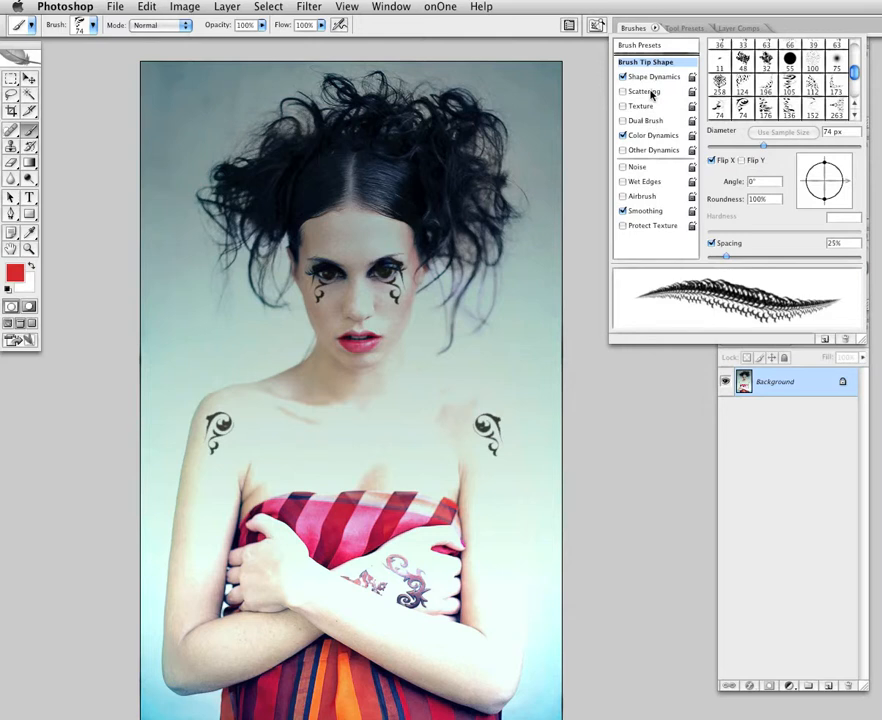
left_click(653, 77)
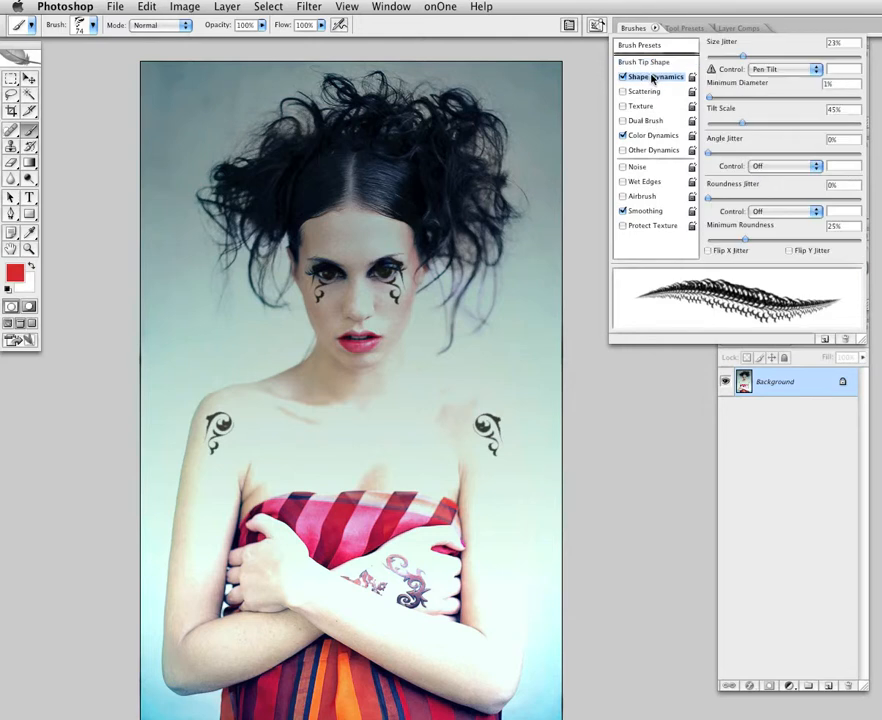
left_click(652, 135)
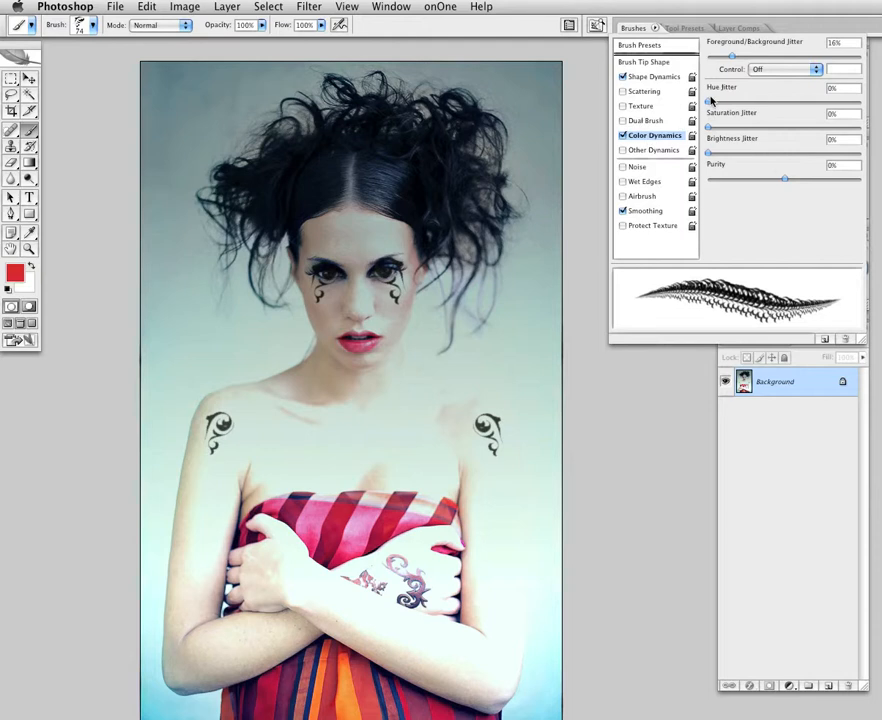
left_click_drag(711, 103, 749, 107)
- Try multicolored swirl strokes across the chest and around the head on the background layer, and undo them
mouse_move(400, 396)
left_mouse_down()
mouse_move(283, 450)
mouse_move(199, 371)
left_mouse_up()
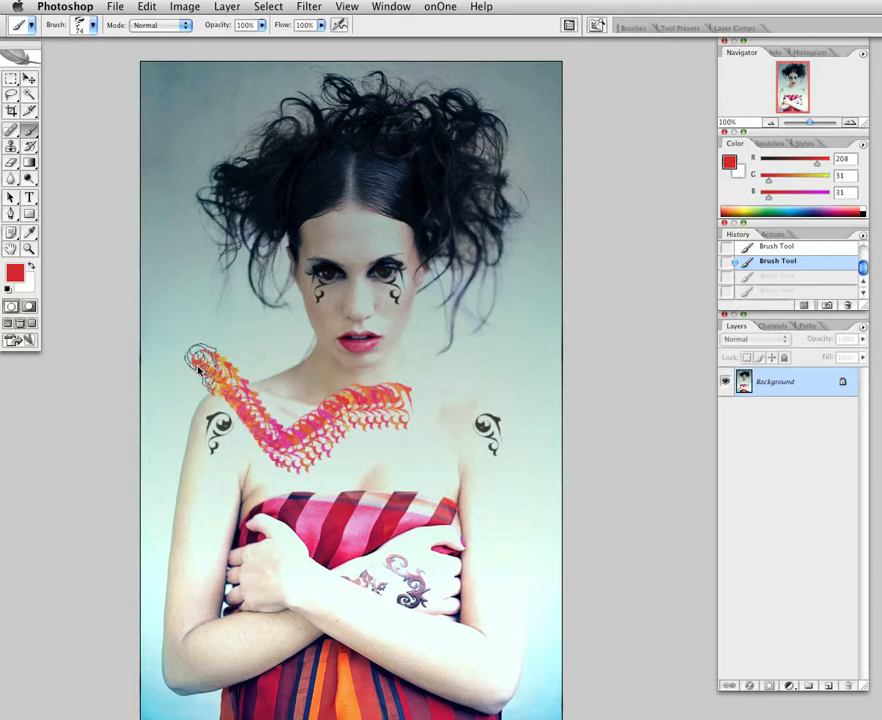
key("super+z")
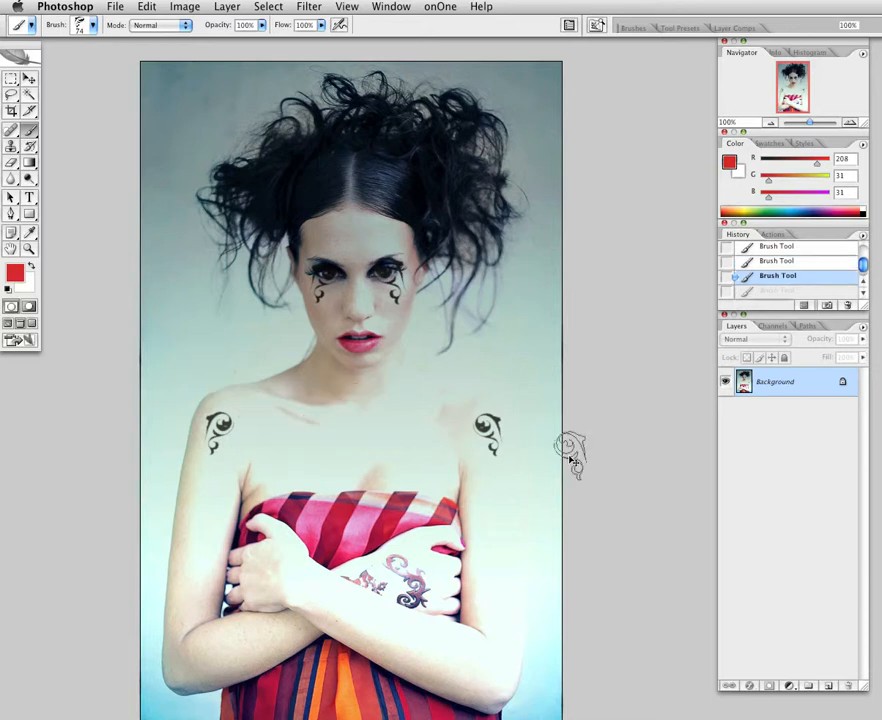
mouse_move(342, 450)
left_mouse_down()
mouse_move(207, 343)
mouse_move(187, 340)
left_mouse_up()
mouse_move(377, 437)
left_mouse_down()
mouse_move(429, 382)
mouse_move(498, 150)
mouse_move(161, 160)
mouse_move(191, 337)
left_mouse_up()
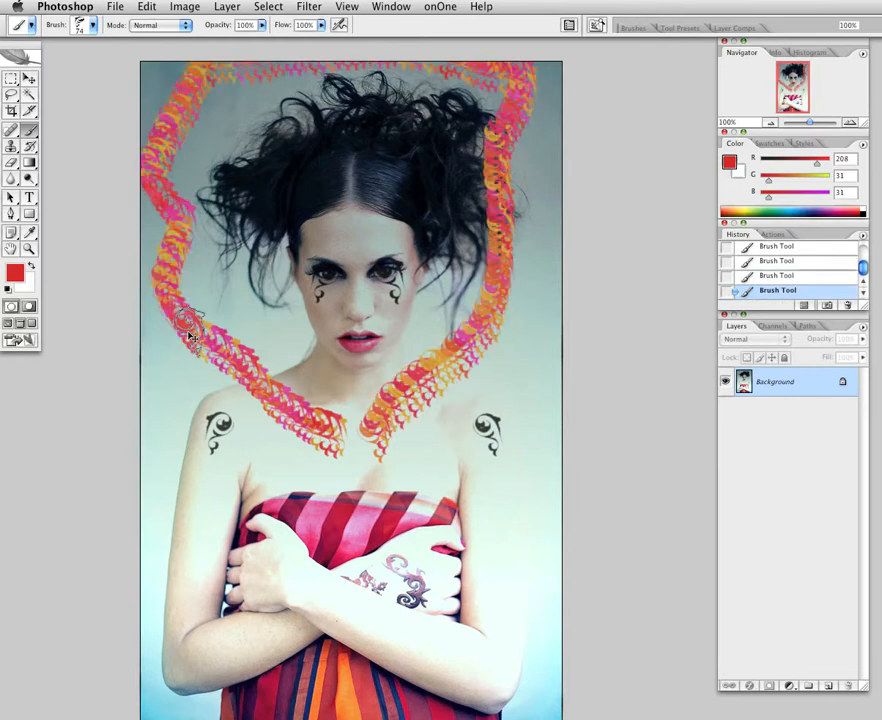
key("super+z")
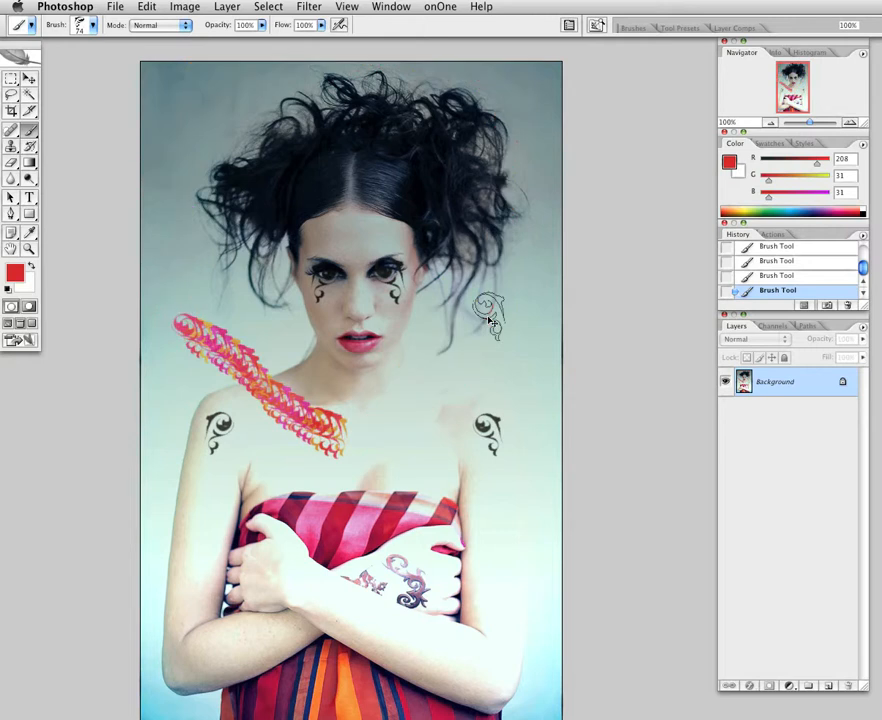
key("super+alt+z")
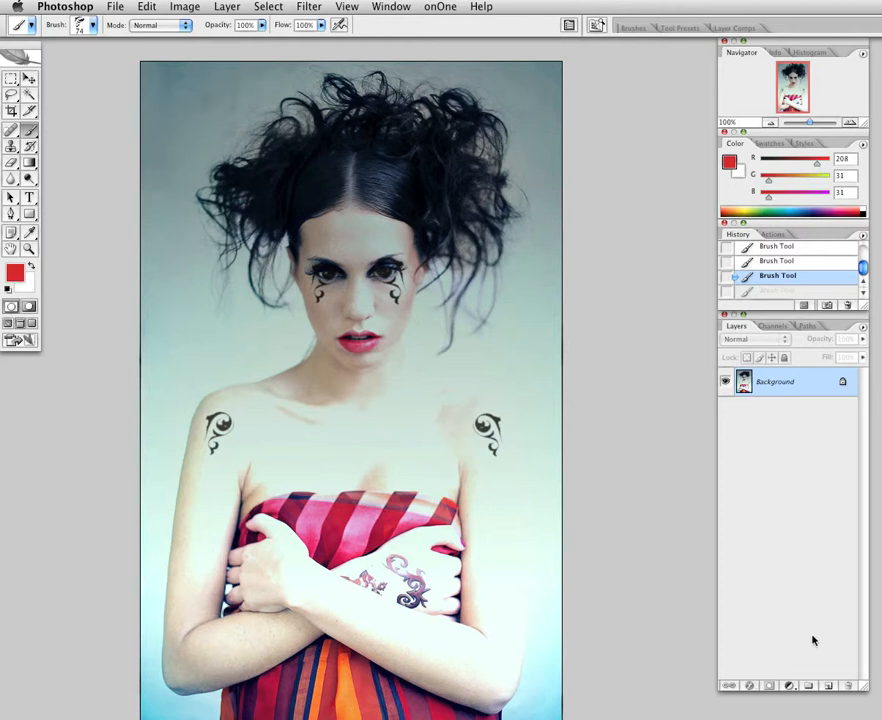
- Add a new layer and paint long multicolored swirl strokes across the hair, face and chest on it
left_click(829, 688)
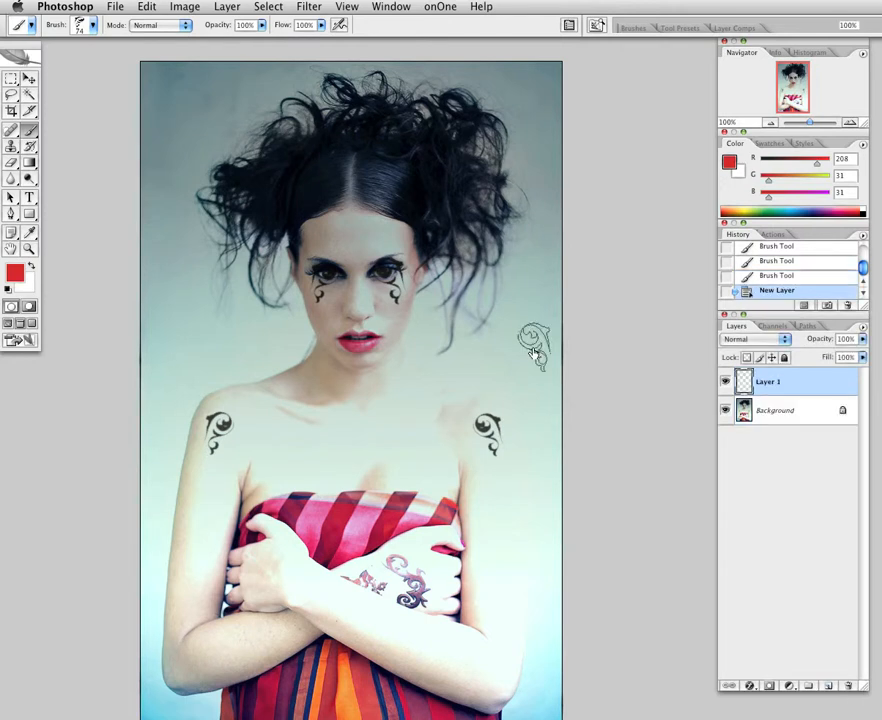
mouse_move(533, 352)
left_mouse_down()
mouse_move(203, 286)
mouse_move(162, 242)
left_mouse_up()
mouse_move(152, 125)
left_mouse_down()
mouse_move(318, 338)
mouse_move(400, 462)
left_mouse_up()
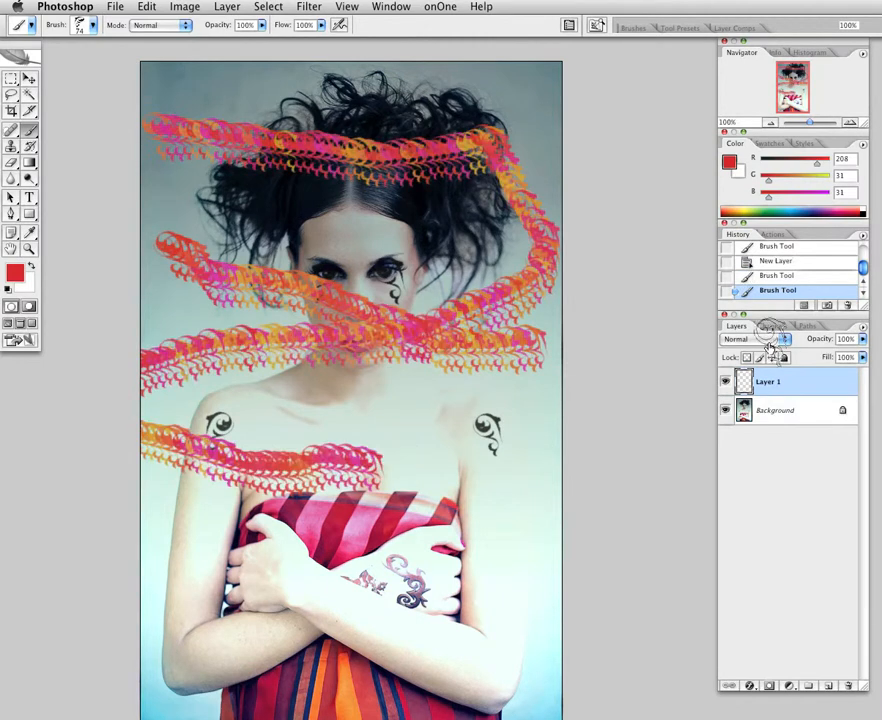
- Try the Darken, Multiply and Saturation blend modes on the layer with the swirl strokes
left_click(766, 340)
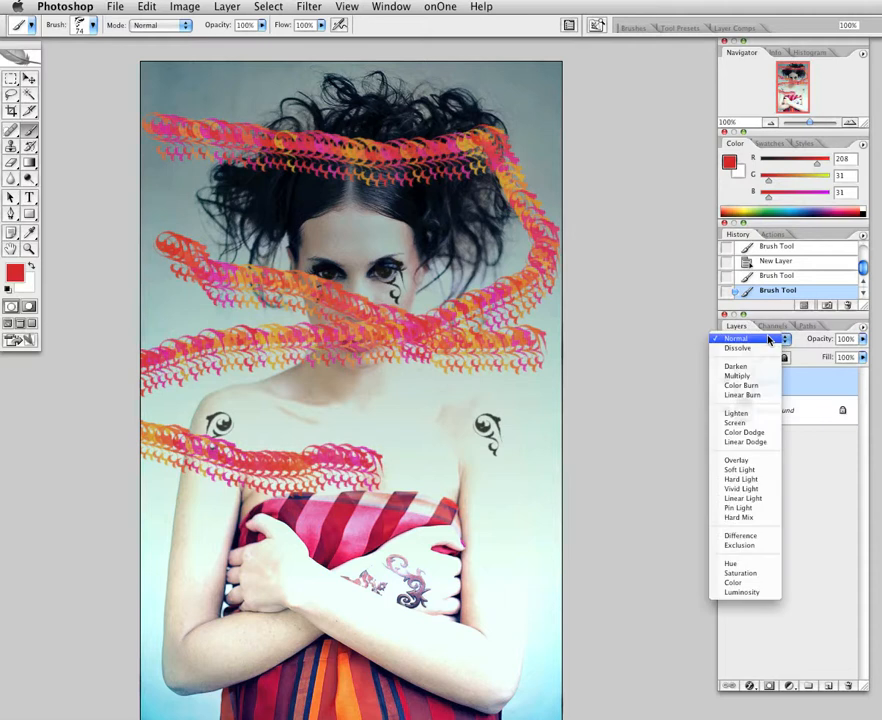
left_click(737, 366)
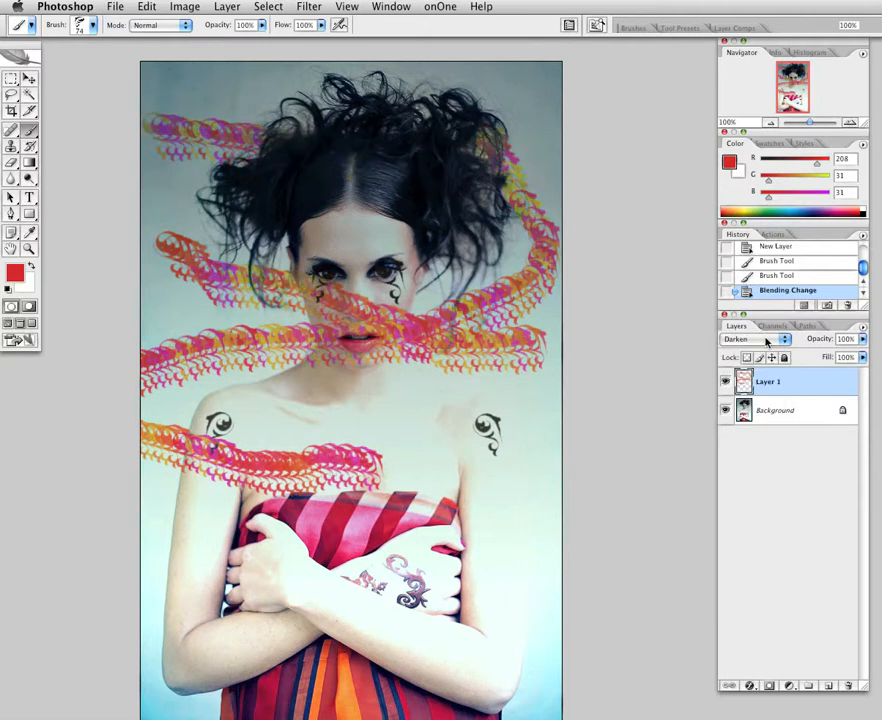
left_click(767, 341)
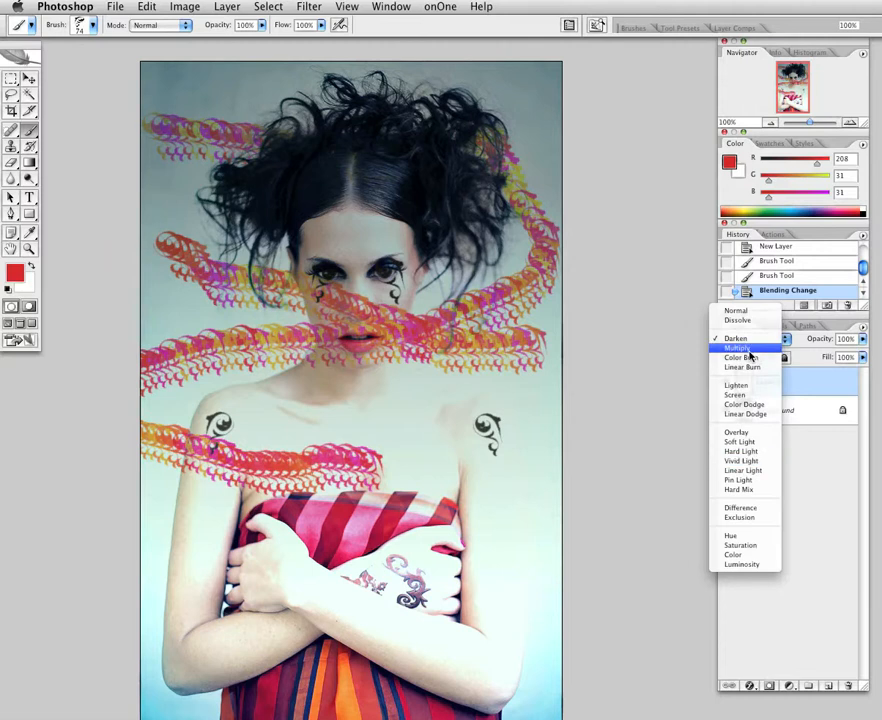
left_click(748, 356)
left_click(757, 341)
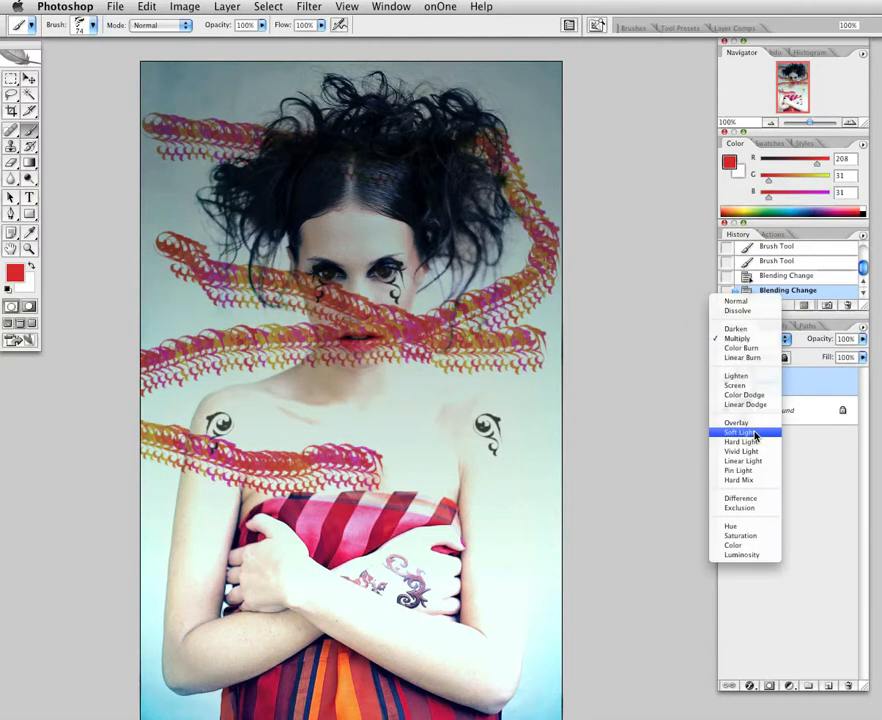
left_click(752, 537)
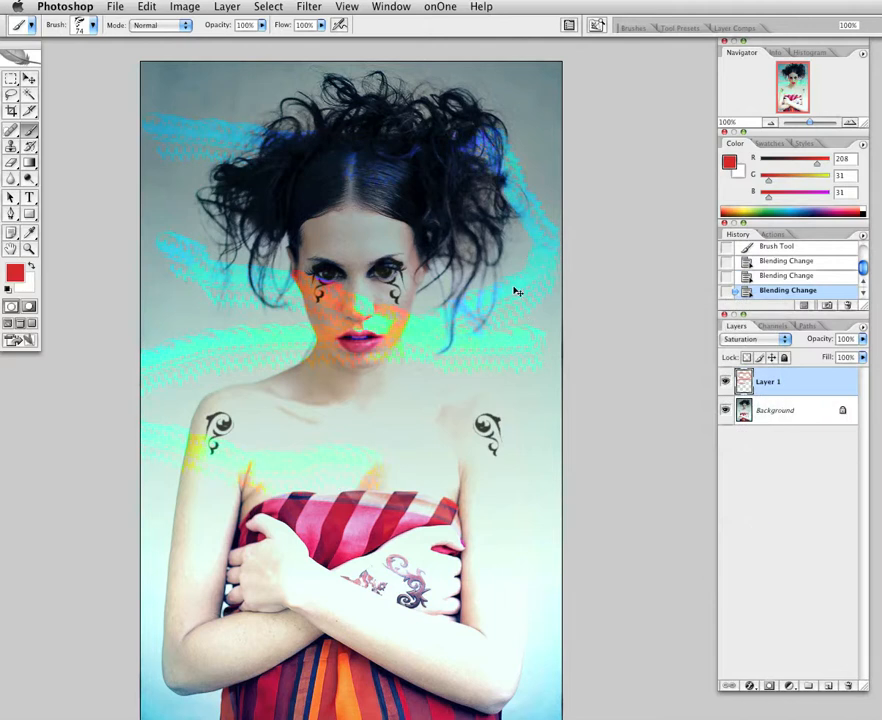
- Undo the blend mode changes and all multicolored swirl strokes, stepping back to the empty new layer
key("super+alt+z")
key("super+alt+z")
key("super+alt+z")
key("super+alt+z")
key("super+alt+z")
key("super+alt+z")
key("super+alt+z")
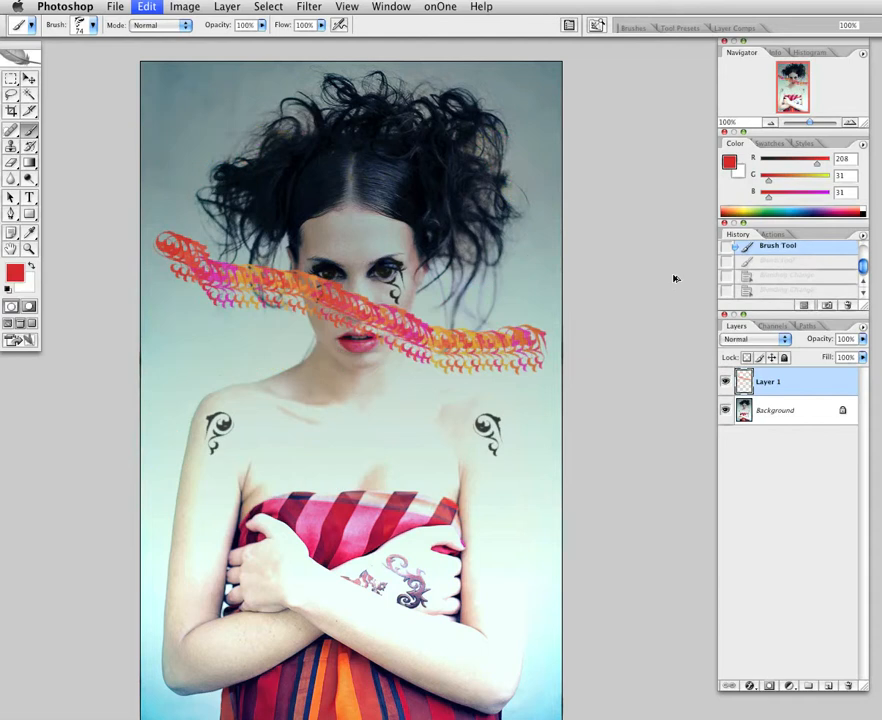
key("super+alt+z")
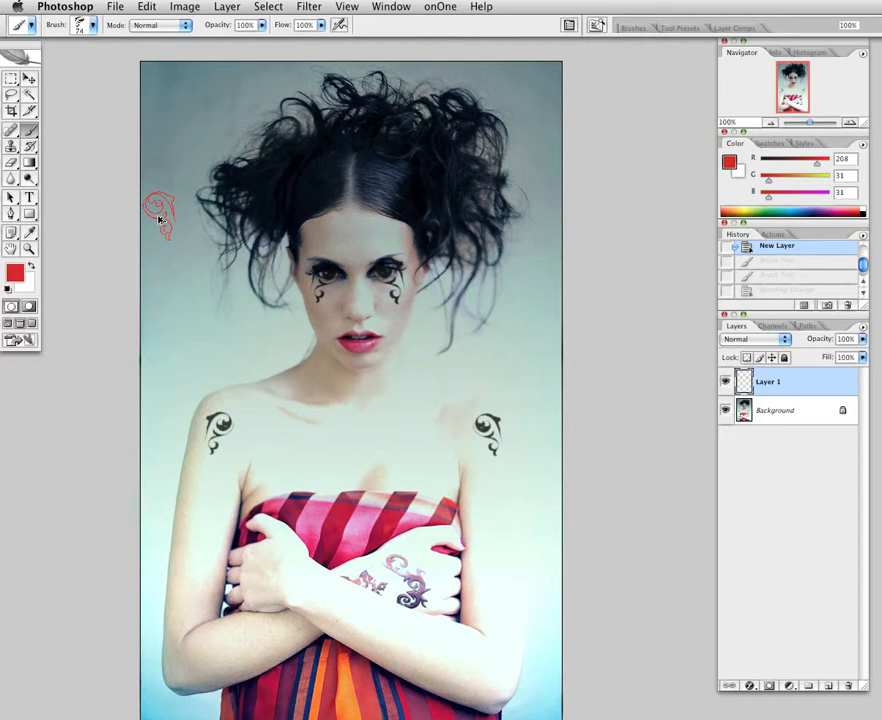
- Enlarge the swirl brush to 308 px and stamp a column of four large swirls down the portrait's left side
left_click(624, 28)
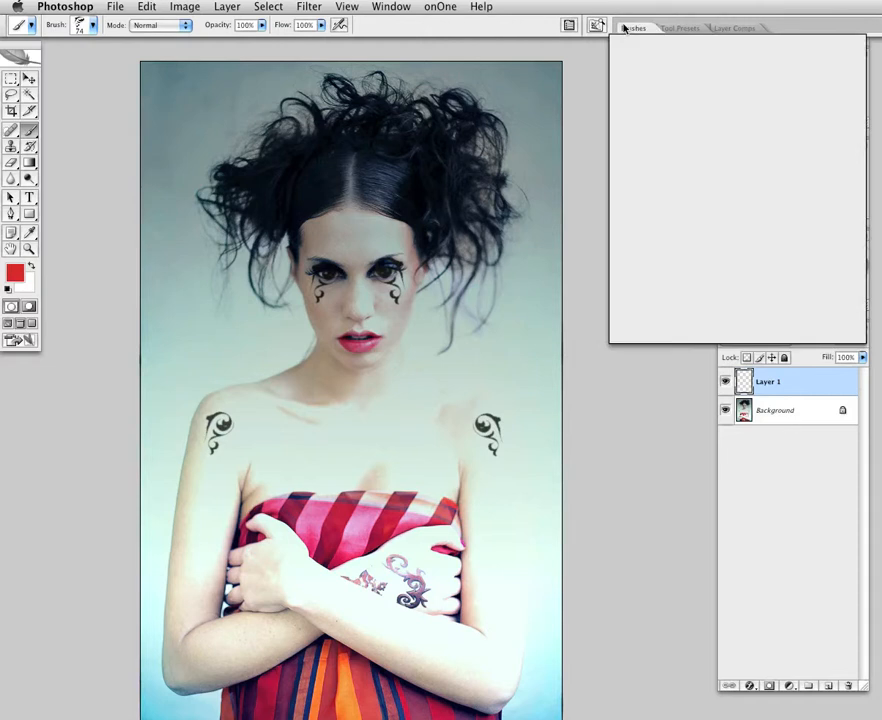
left_click(638, 47)
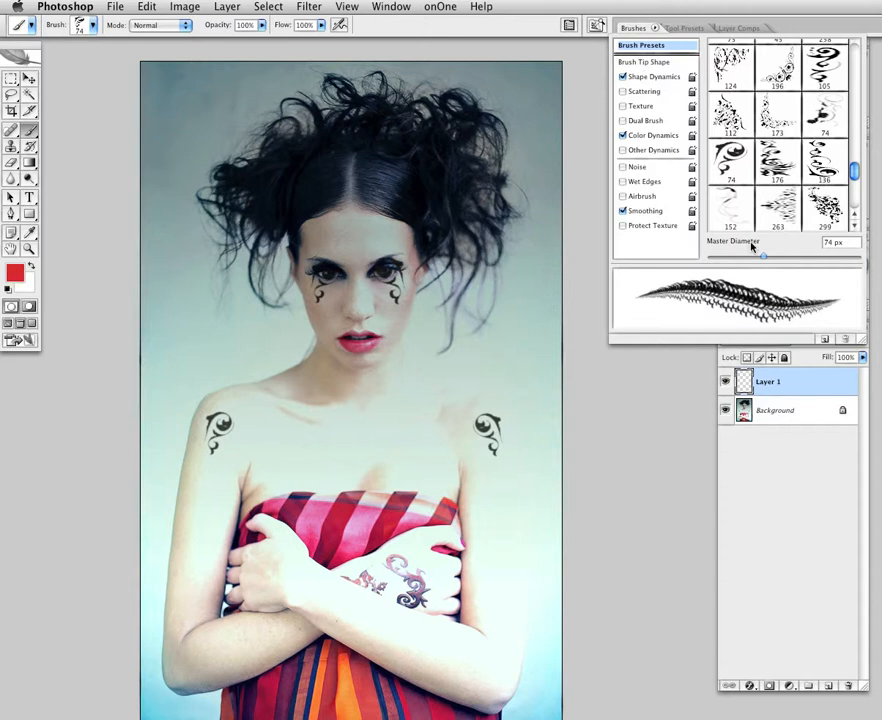
left_click_drag(763, 256, 817, 258)
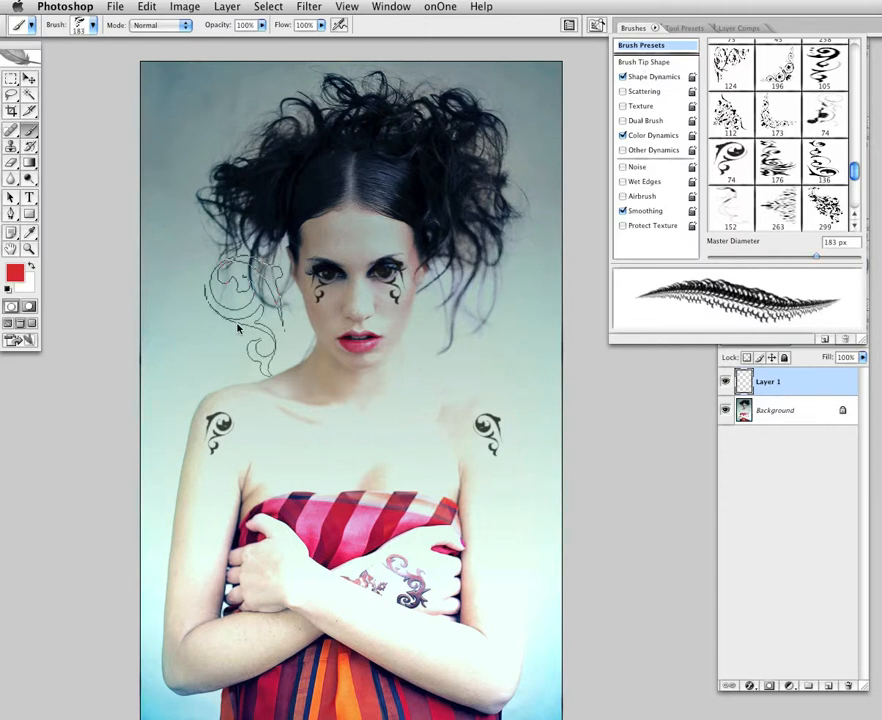
mouse_move(816, 257)
left_mouse_down()
mouse_move(862, 258)
mouse_move(818, 260)
mouse_move(831, 259)
left_mouse_up()
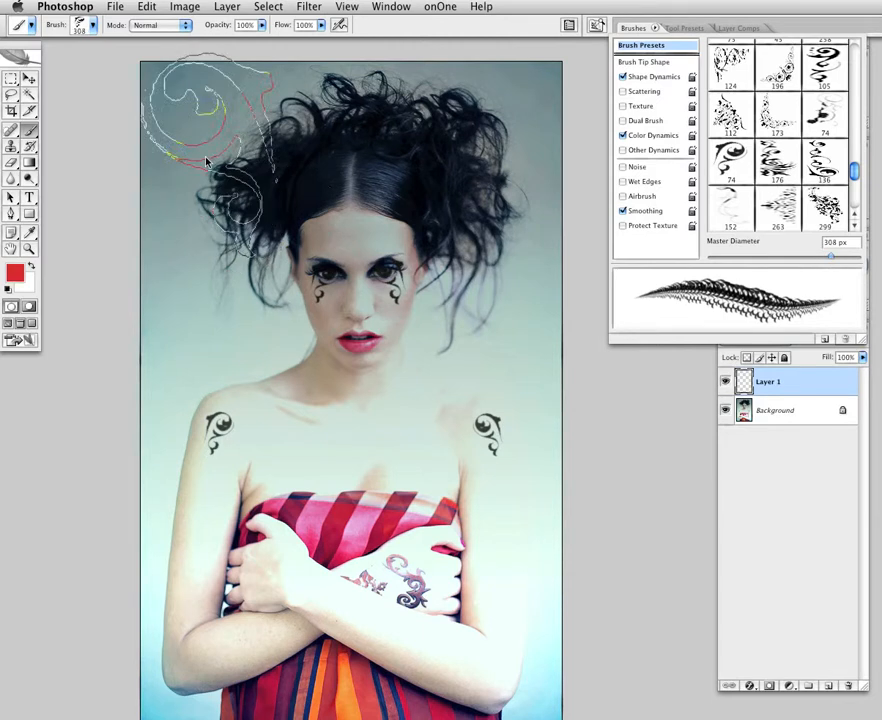
left_click(207, 160)
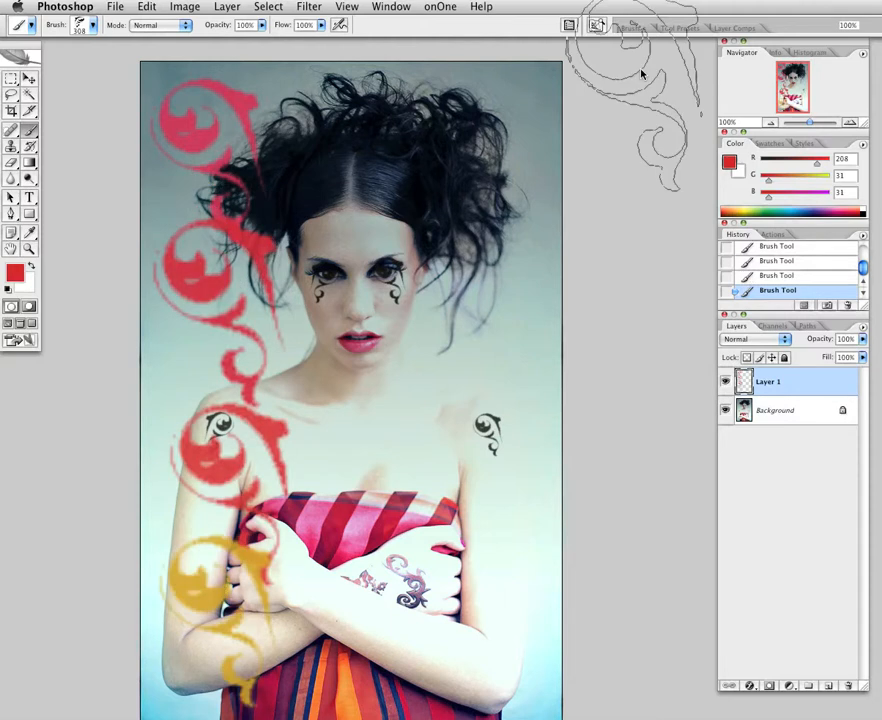
- Turn off the brush tip's horizontal flip and stamp four mirrored swirls down the portrait's right side
left_click(632, 27)
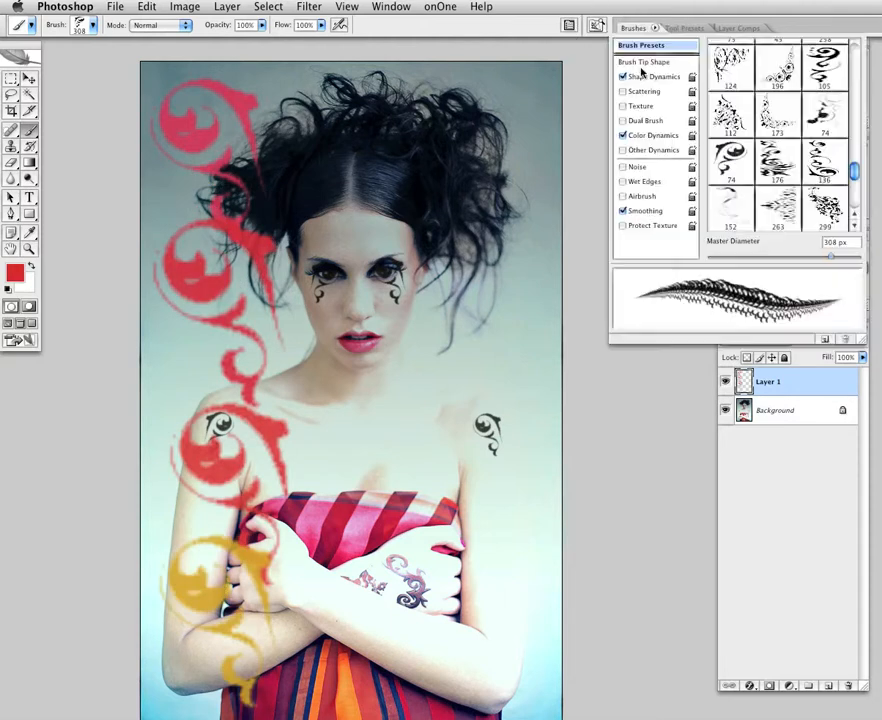
left_click(655, 76)
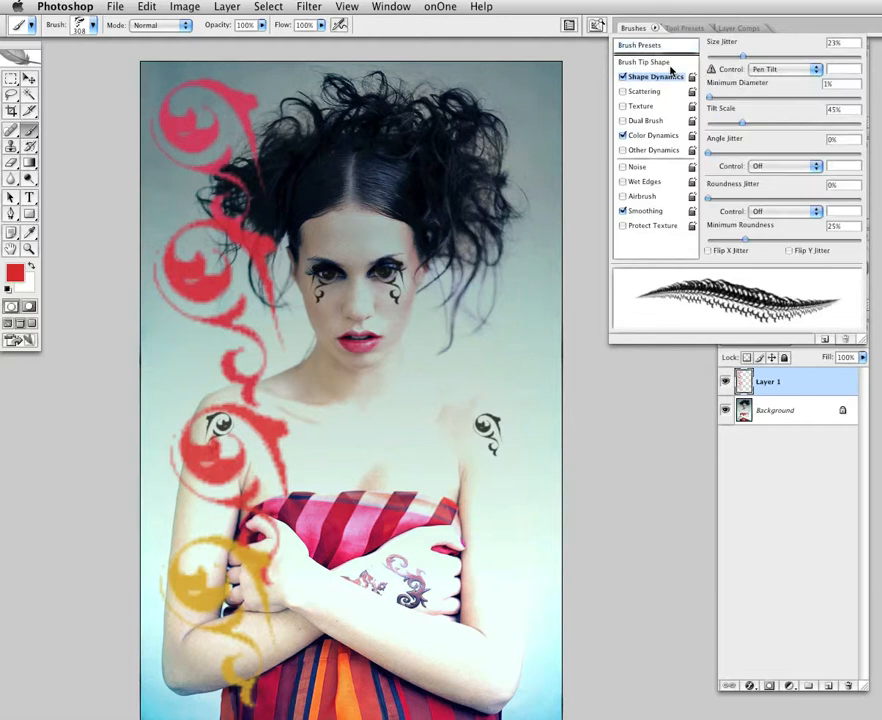
left_click(664, 62)
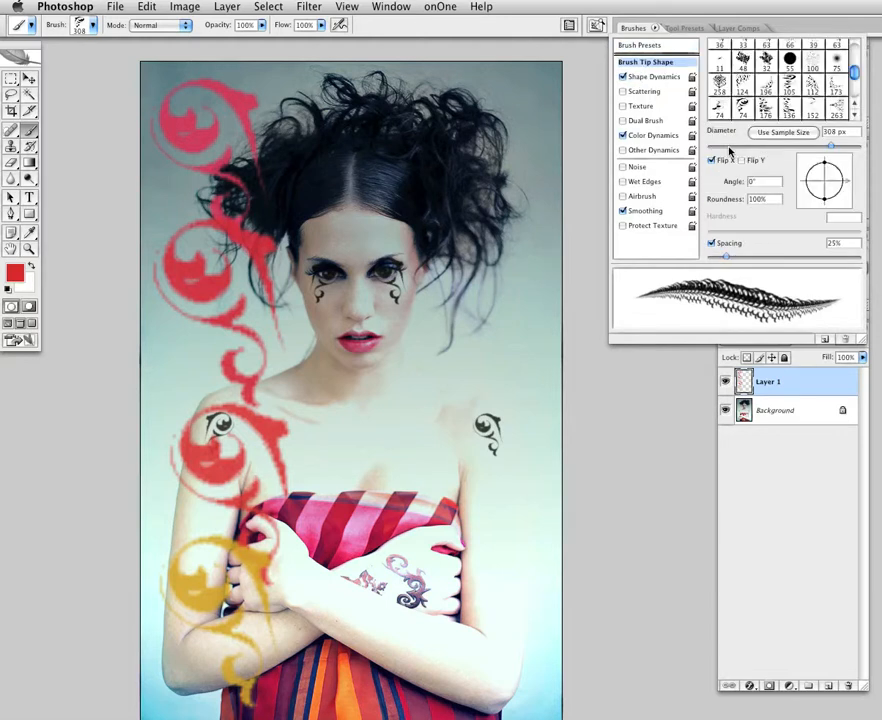
left_click(712, 160)
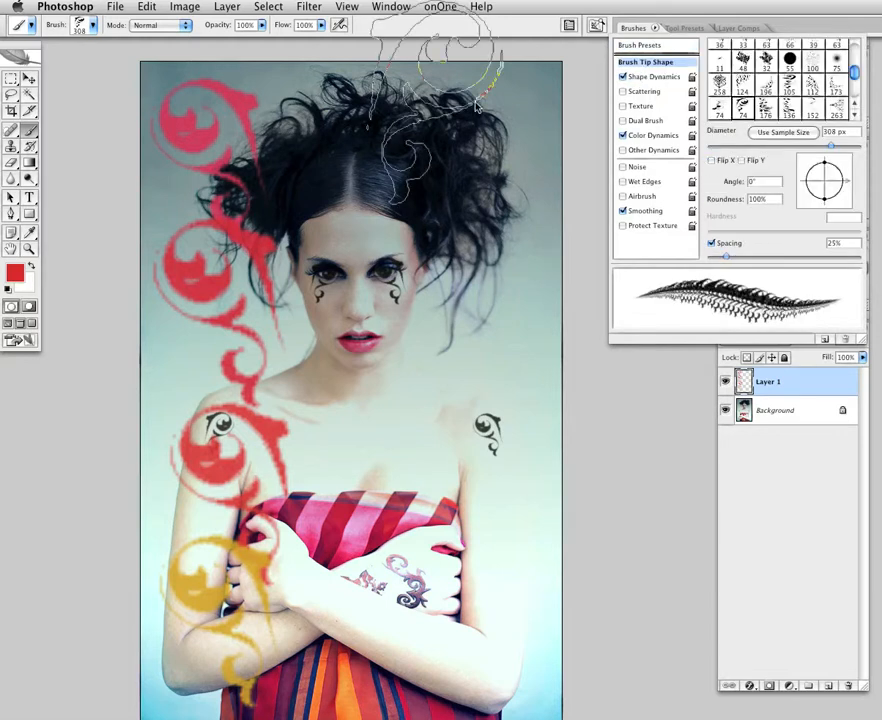
left_click(521, 160)
left_click(521, 303)
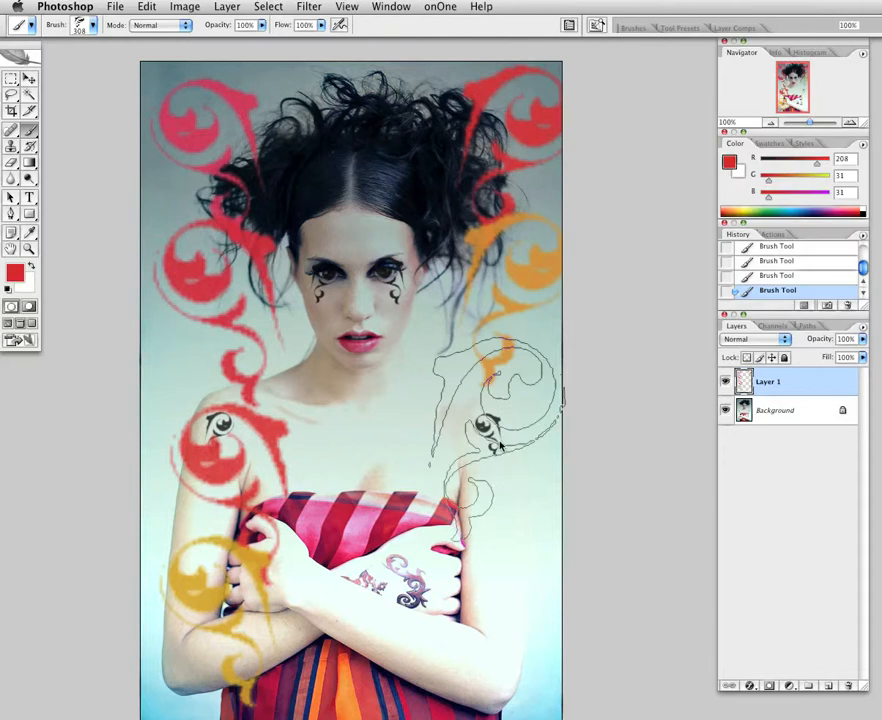
left_click(500, 446)
left_click(490, 586)
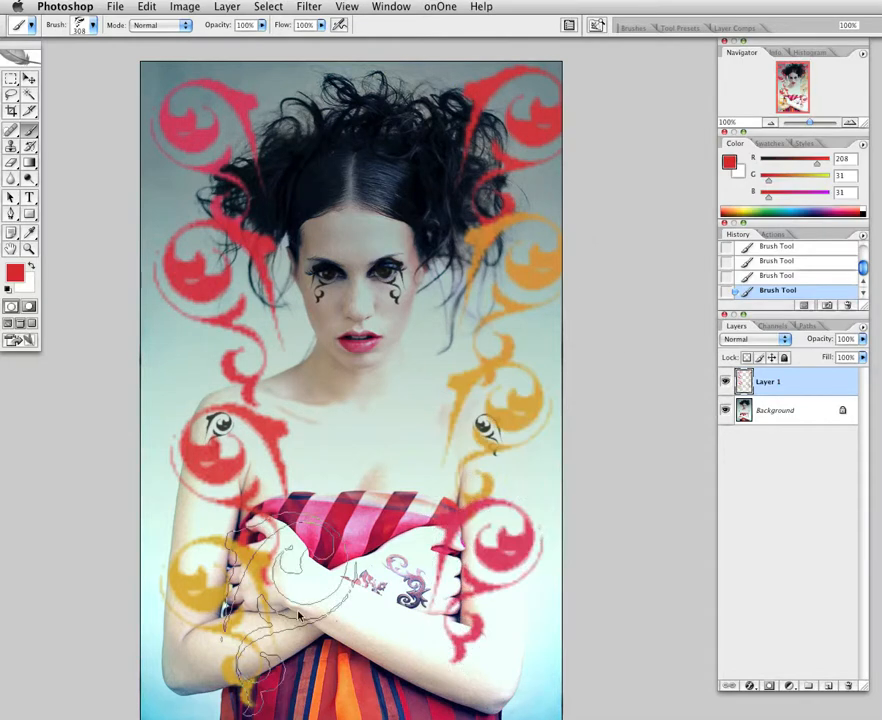
- Set the brush's saturation jitter to 29% and stamp more overlapping swirls down the portrait's right side
left_click(641, 28)
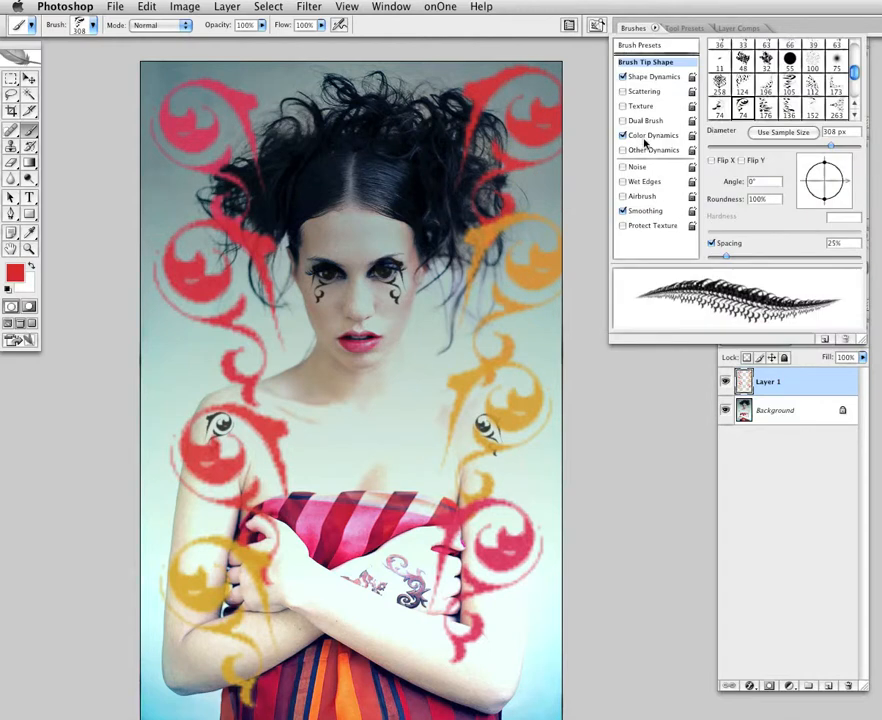
left_click(630, 136)
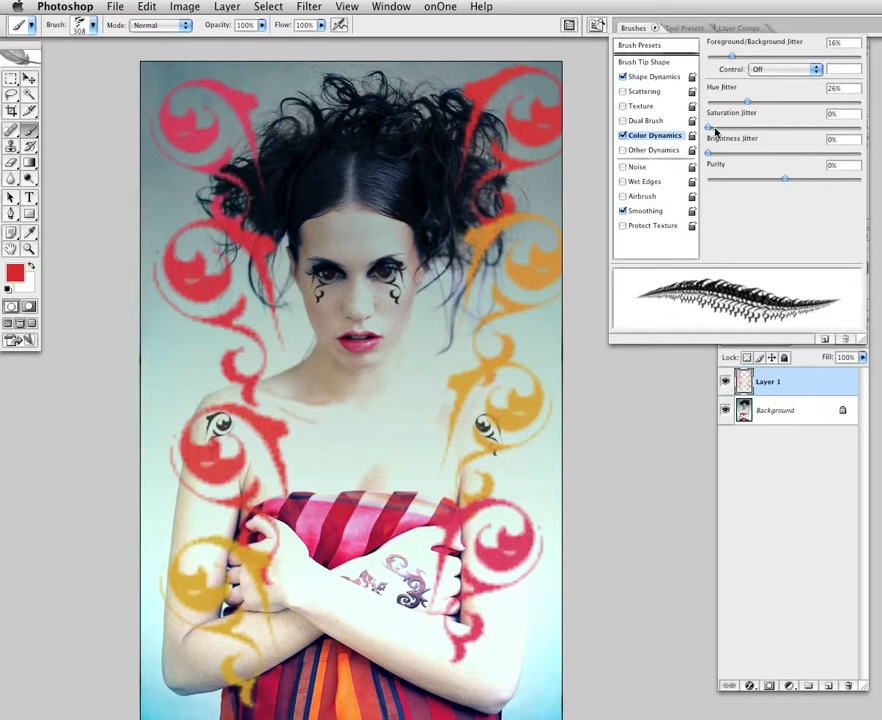
left_click_drag(715, 130, 754, 132)
left_click(516, 205)
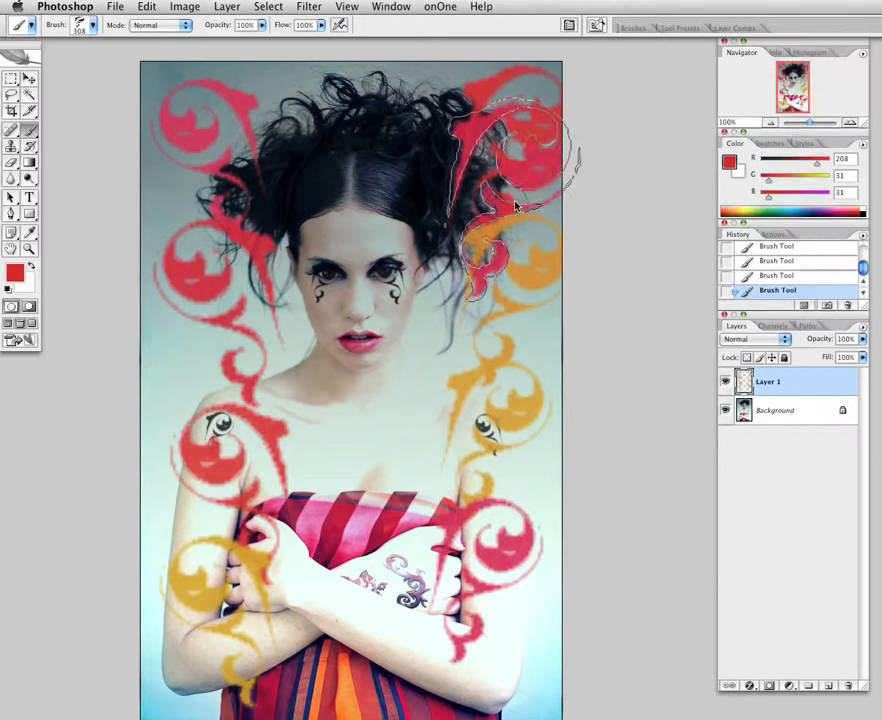
left_click(514, 304)
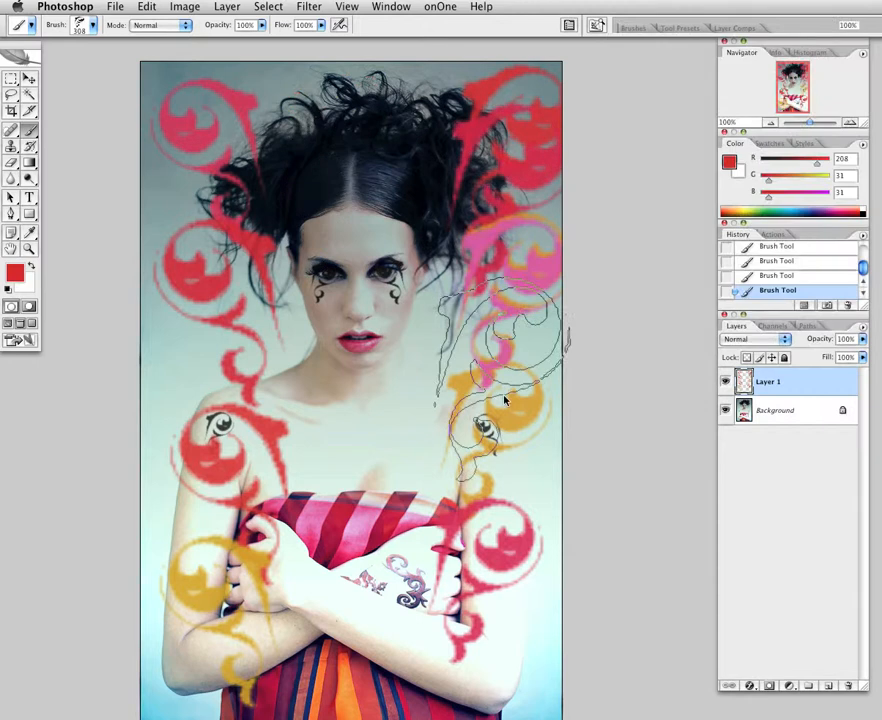
left_click(505, 400)
left_click(497, 622)
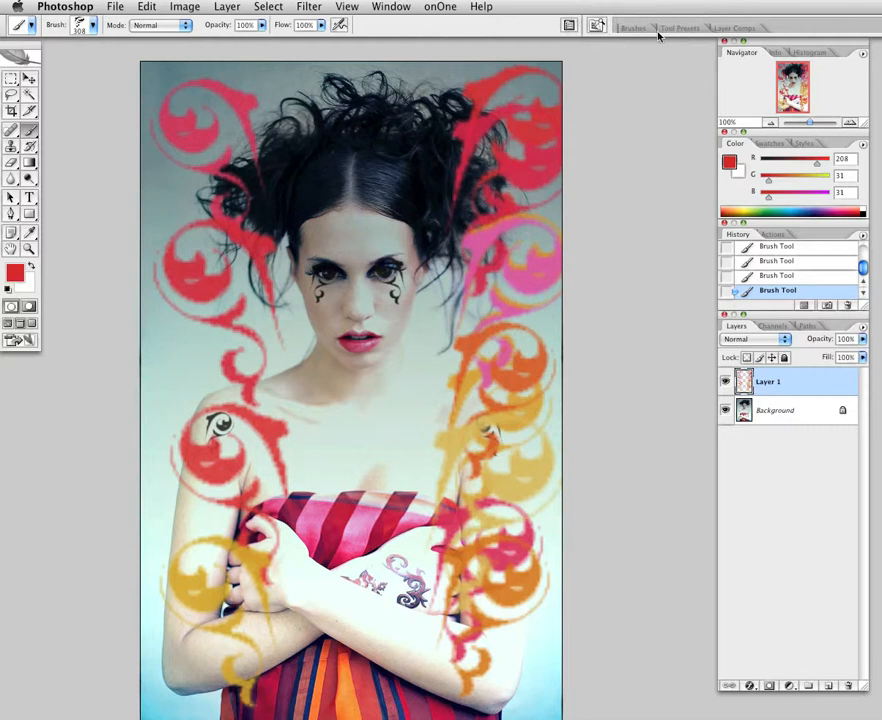
- Turn the brush tip's horizontal flip back on and stamp more overlapping swirls down the portrait's left side
left_click(654, 29)
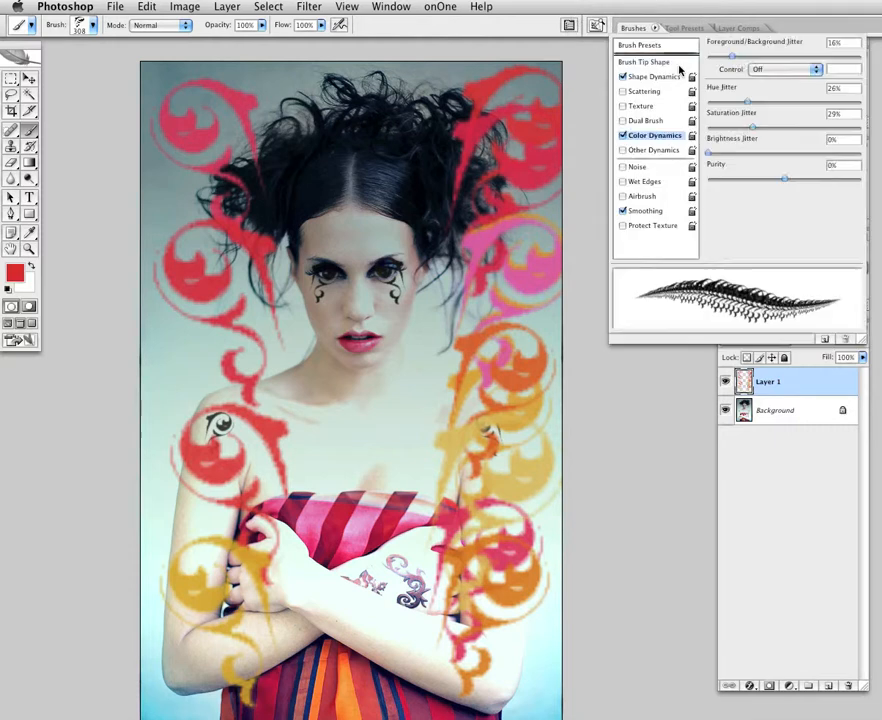
left_click(676, 64)
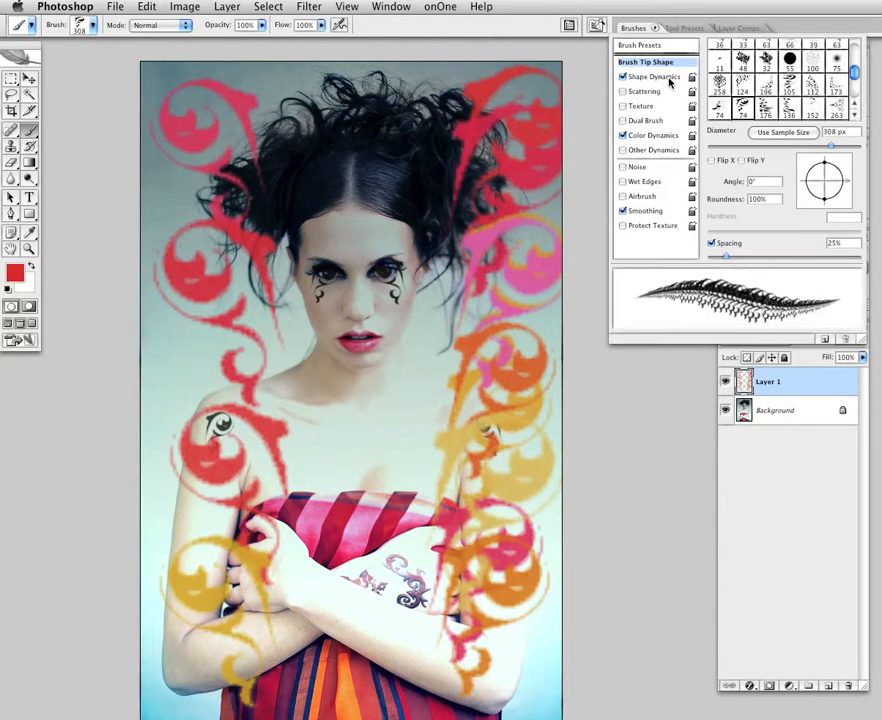
left_click(713, 160)
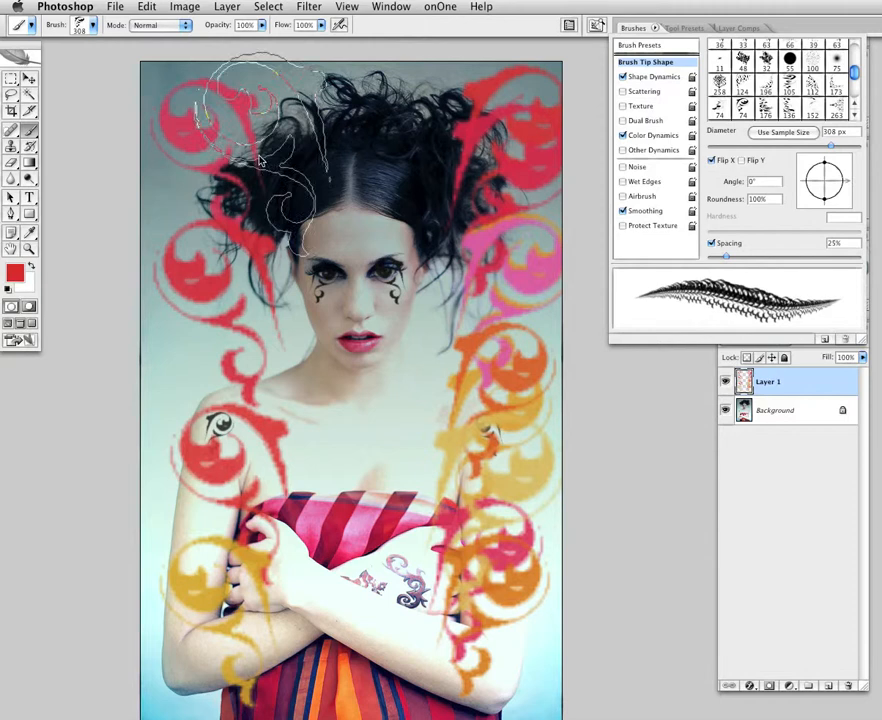
left_click(200, 178)
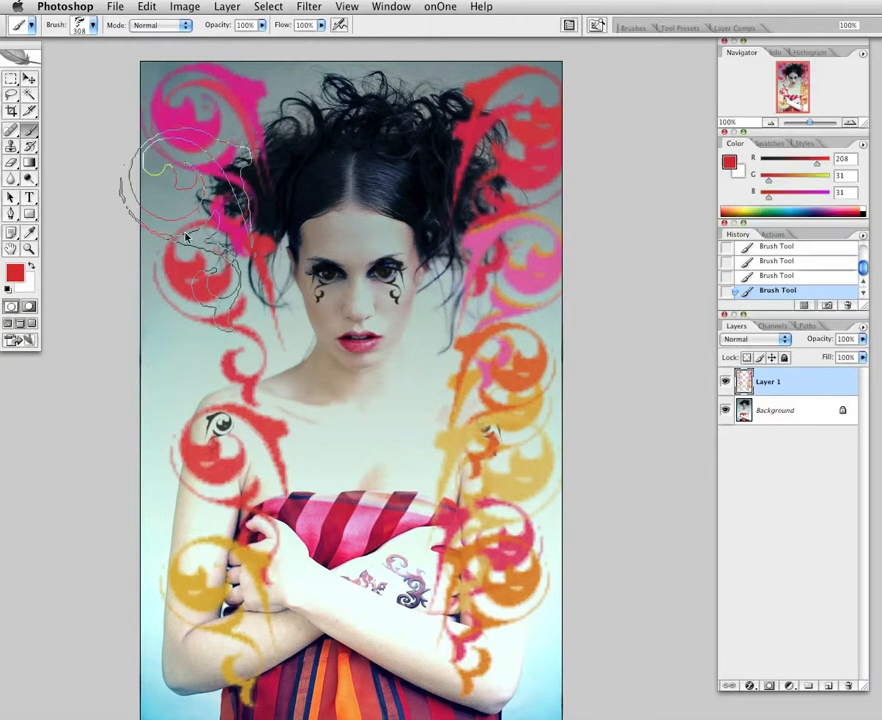
left_click(185, 236)
left_click(212, 353)
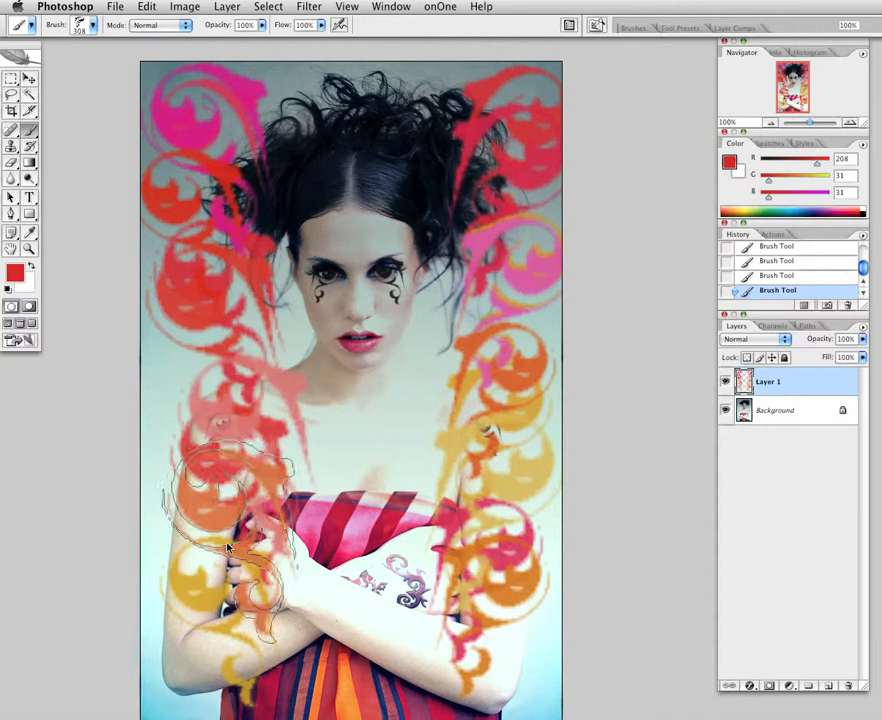
left_click(228, 547)
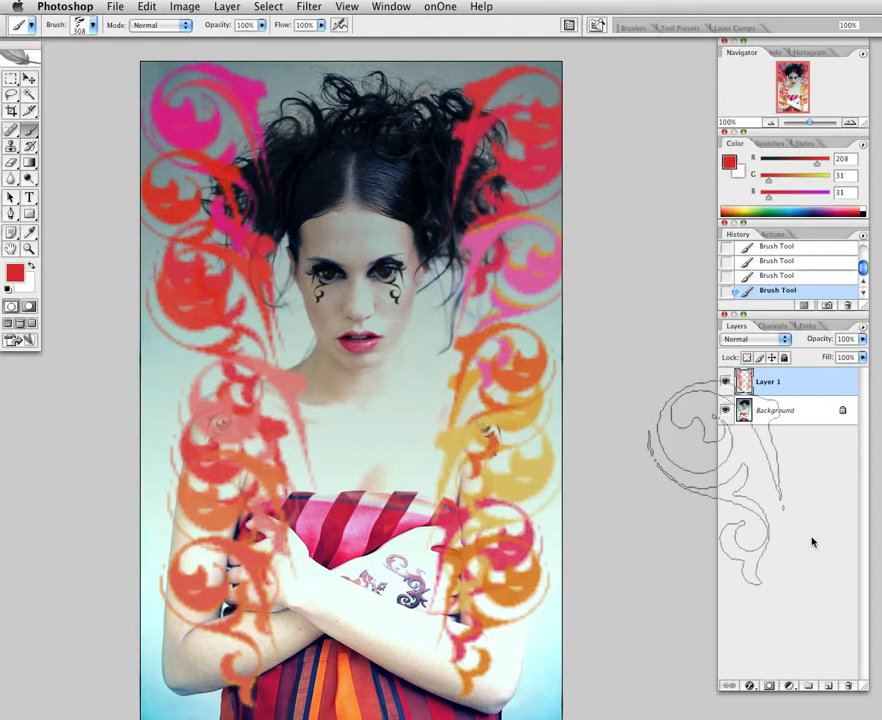
- Try the Multiply blend mode on the swirl layer, and set the layer to Difference
left_click(786, 341)
left_click(738, 376)
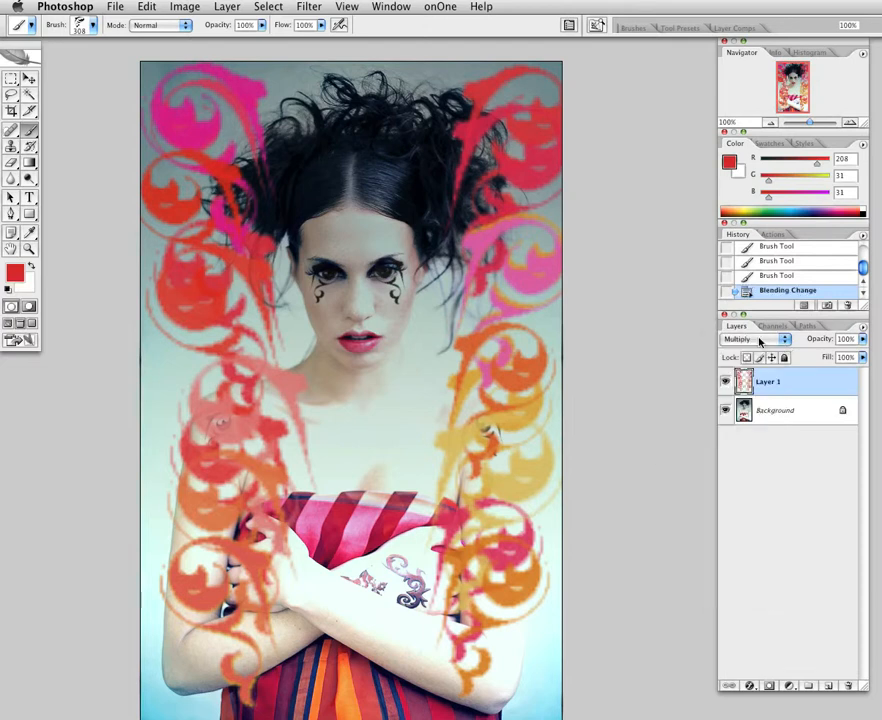
left_click(760, 341)
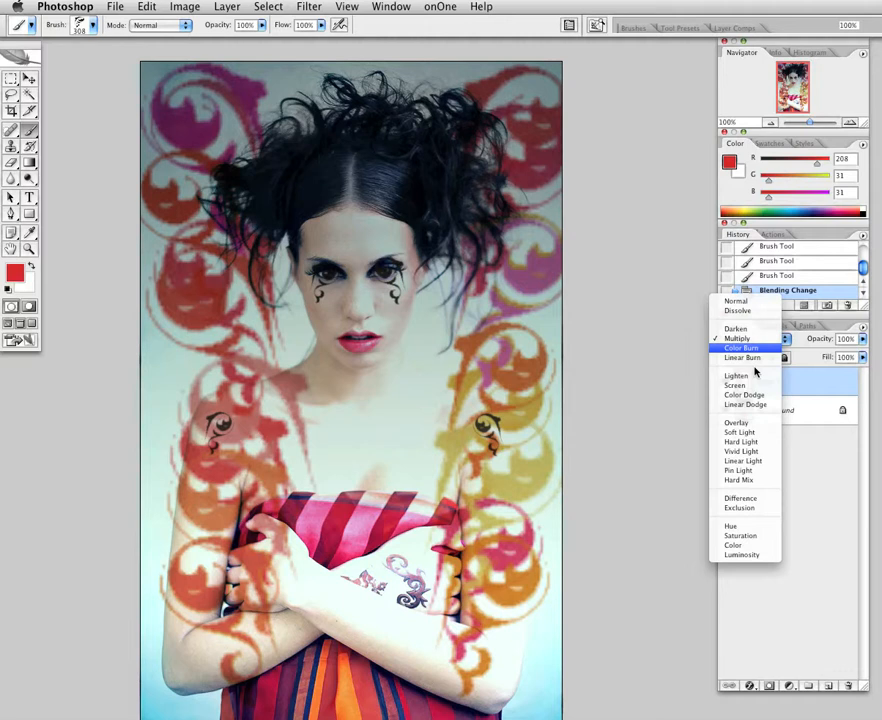
left_click(749, 503)
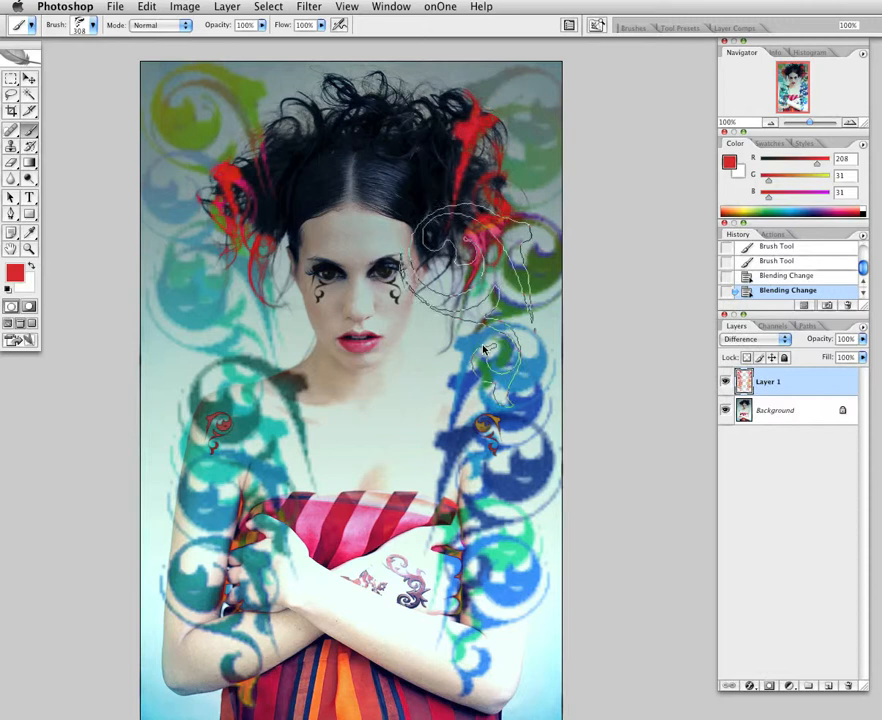
- Scale the swirl layer proportionally to 76.6% and move it so the swirl columns flank the woman's face
key("v")
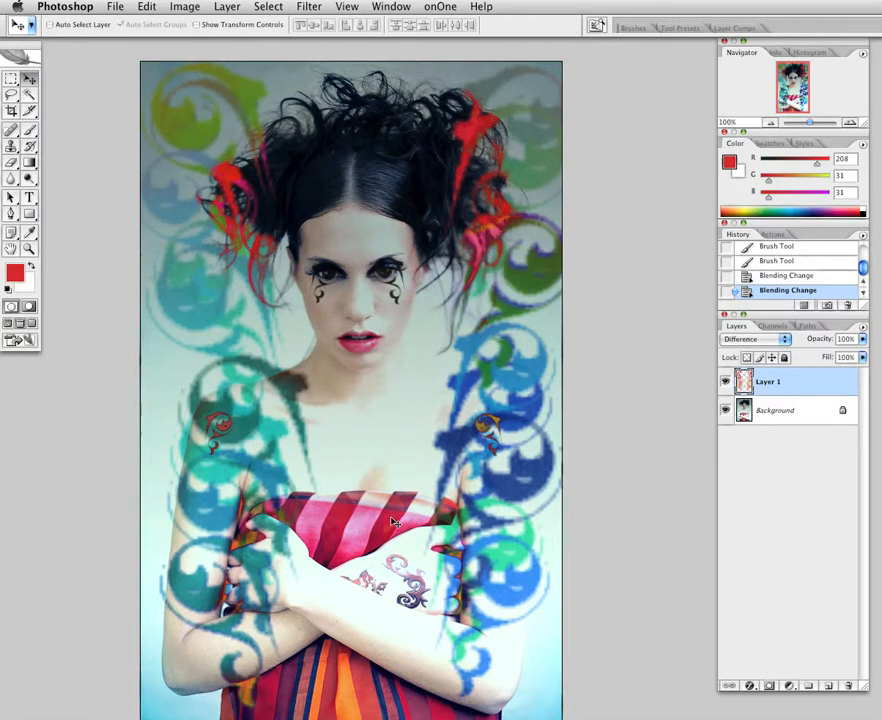
key("ctrl+t")
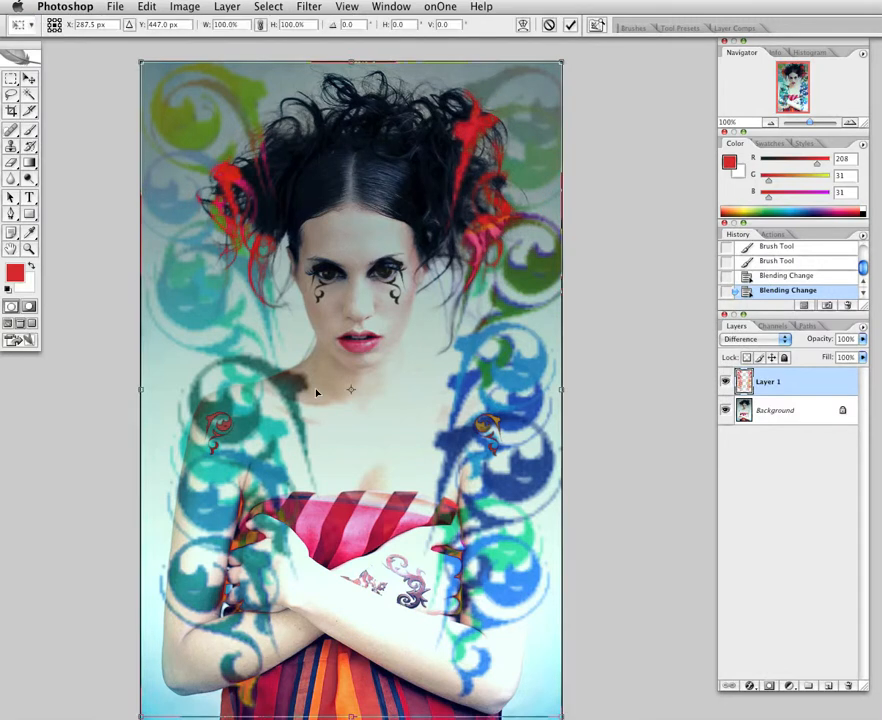
left_click_drag(135, 60, 301, 173)
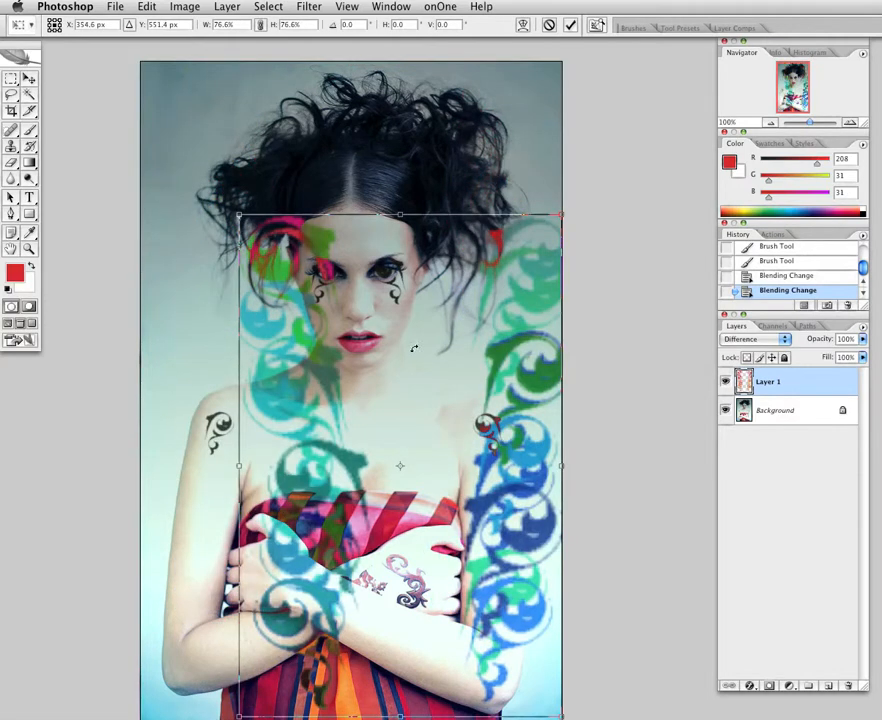
key("Return")
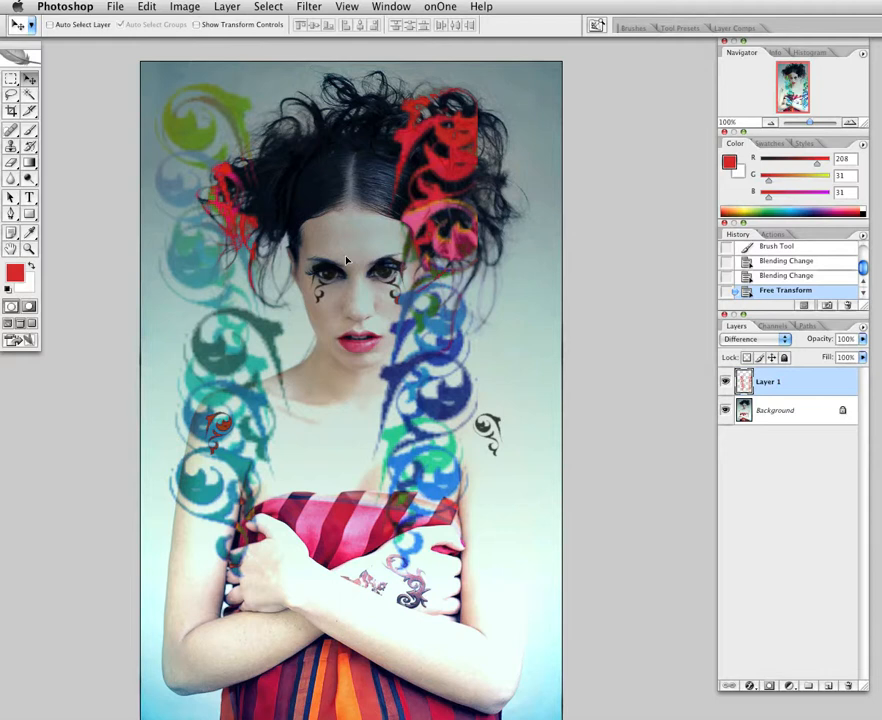
left_click_drag(346, 261, 368, 258)
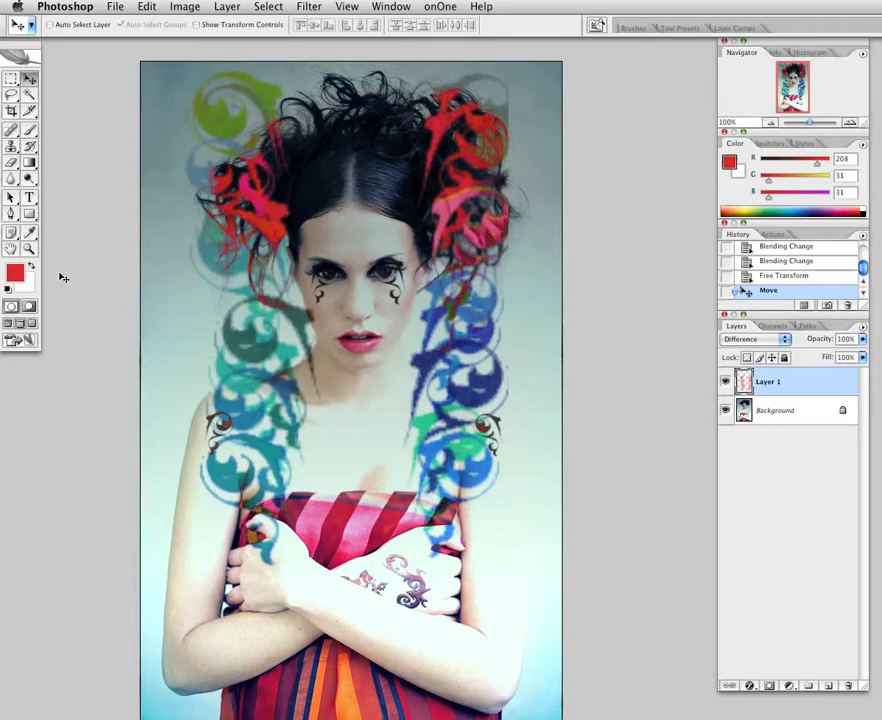
- Erase the lower swirls on both sides with the 166 px Eraser, and undo the erasing on the right side
left_click(11, 163)
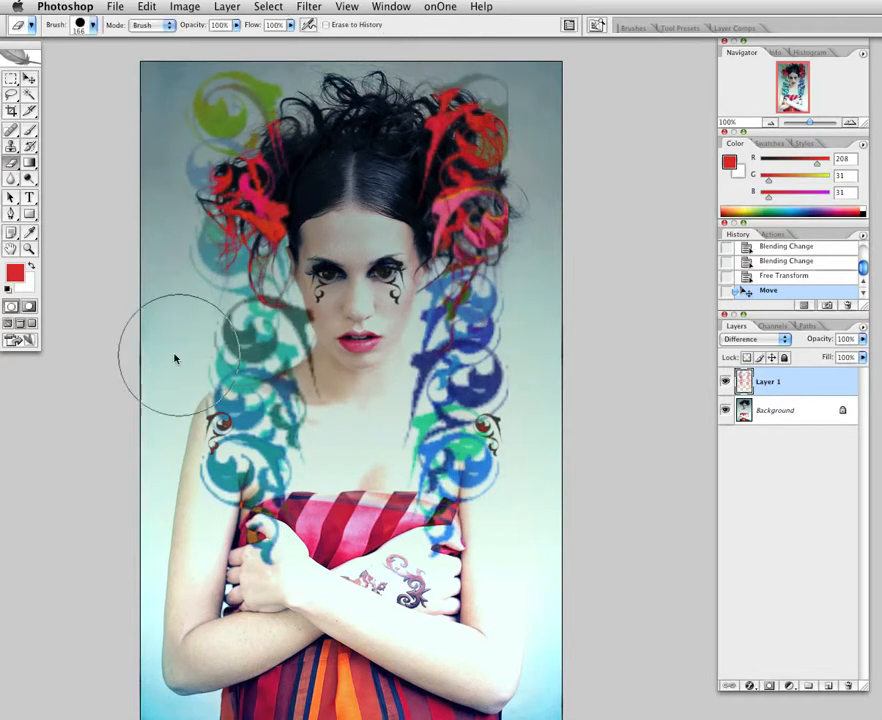
mouse_move(175, 358)
left_mouse_down()
mouse_move(251, 391)
mouse_move(221, 443)
mouse_move(448, 498)
mouse_move(504, 353)
left_mouse_up()
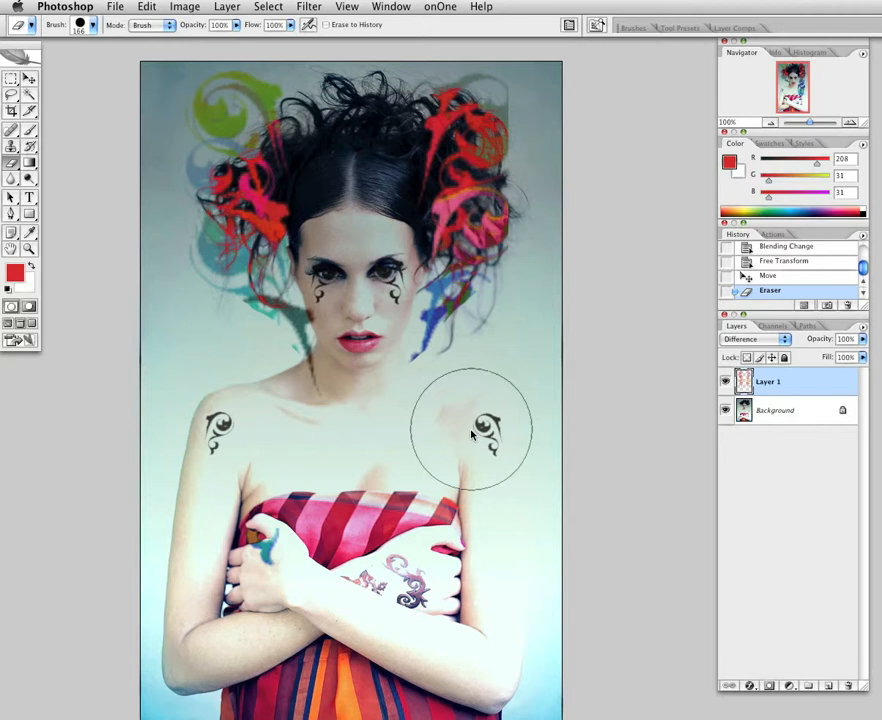
key("ctrl+z")
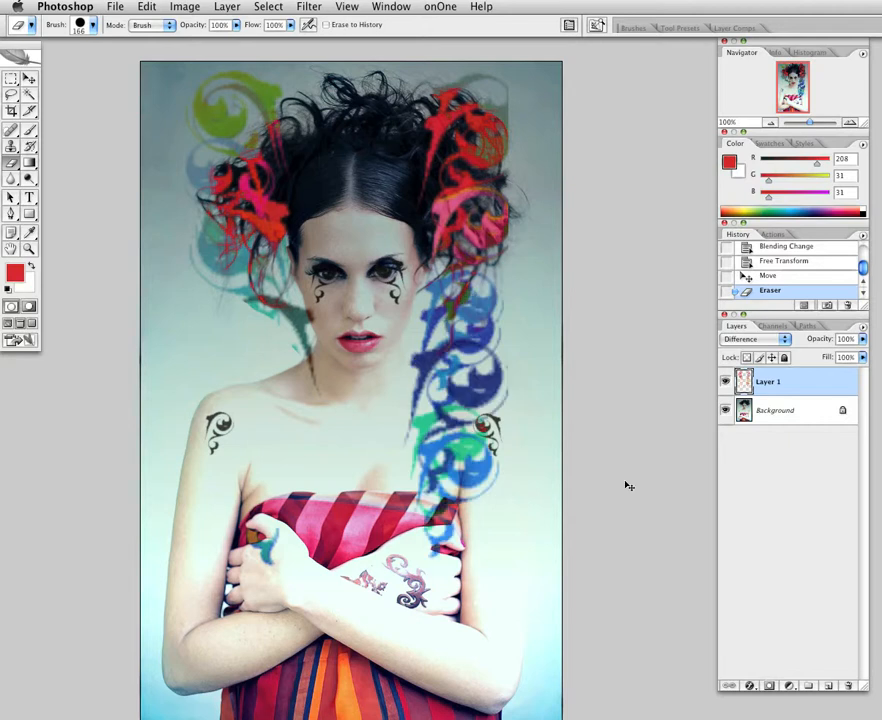
- Erase the lower swirls on the portrait's right side and nudge the swirl layer slightly upward
mouse_move(520, 376)
left_mouse_down()
mouse_move(464, 435)
mouse_move(473, 420)
mouse_move(458, 414)
left_mouse_up()
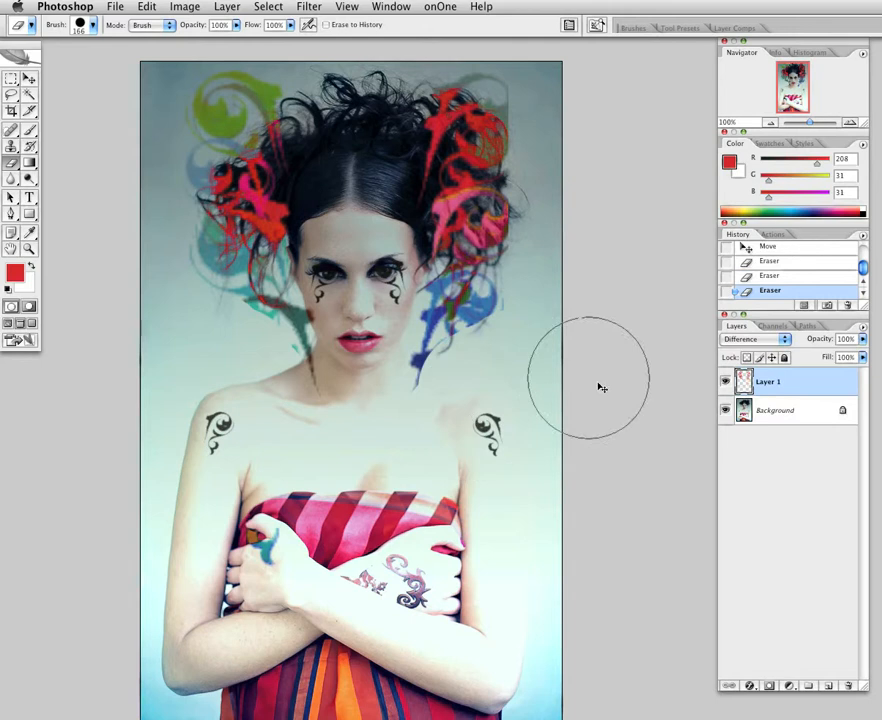
key("v")
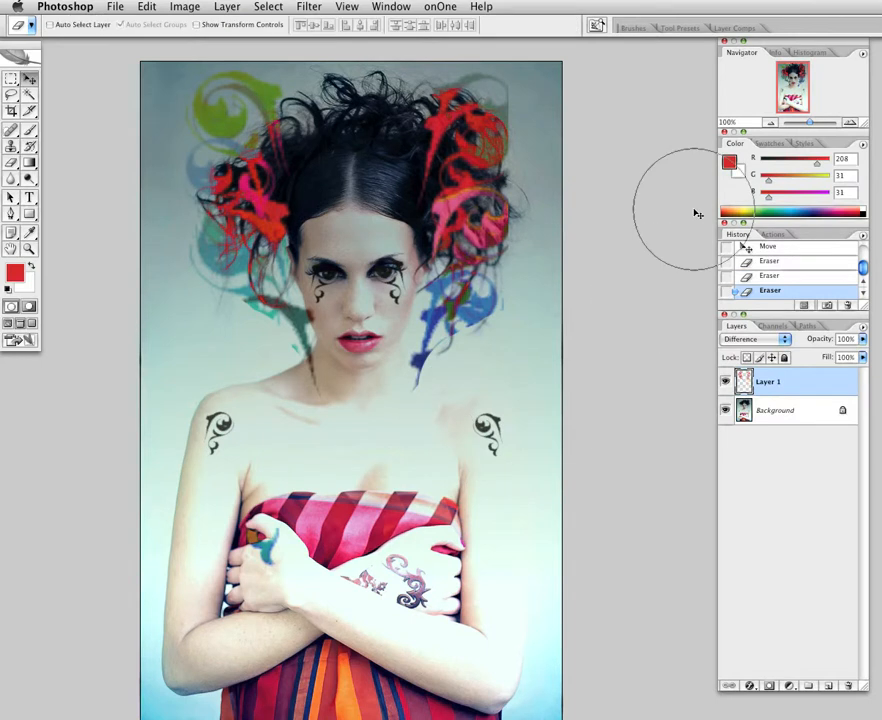
left_click_drag(479, 217, 479, 205)
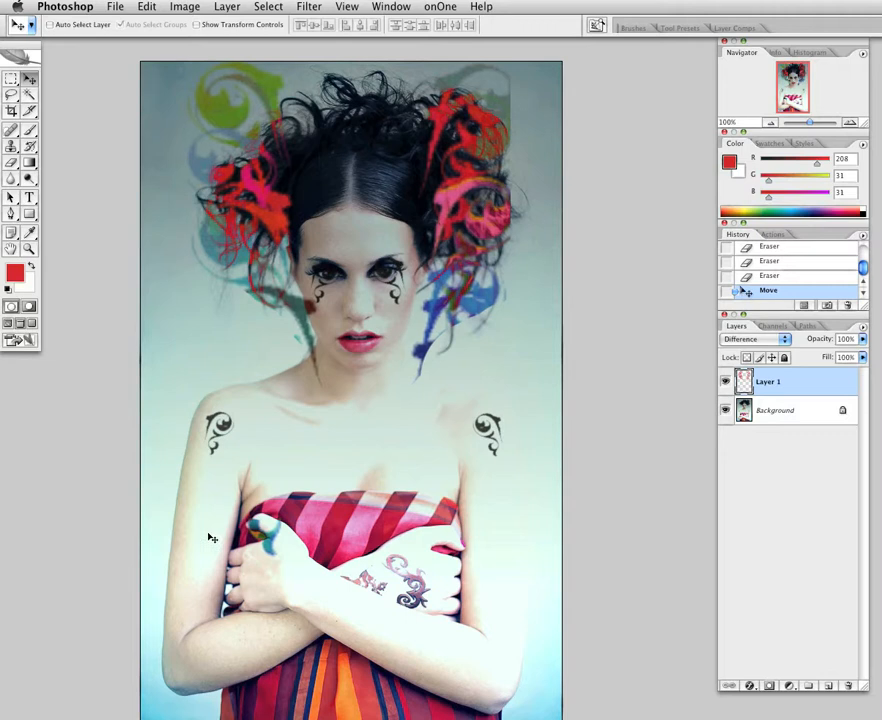
- Rotate the swirl layer by -3.2° with Free Transform so the swirls follow the tilt of the head
key("super+t")
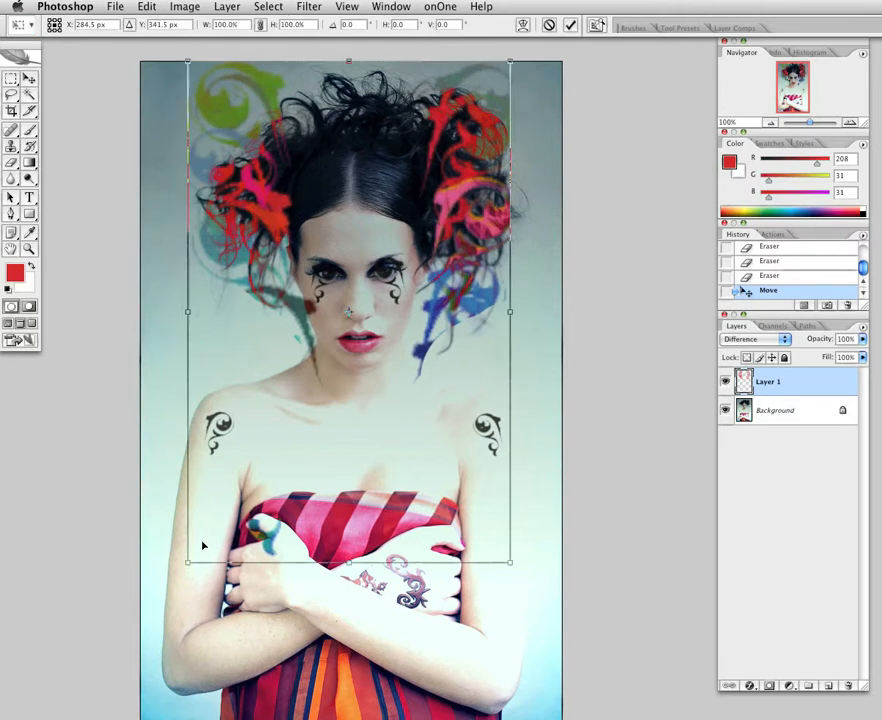
left_click_drag(473, 627, 466, 632)
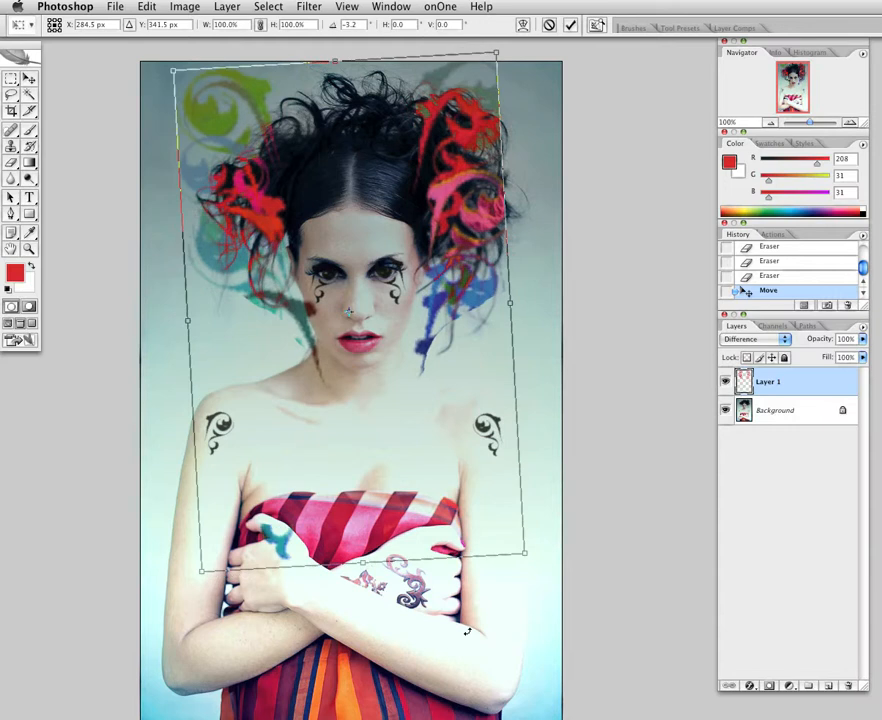
key("Return")
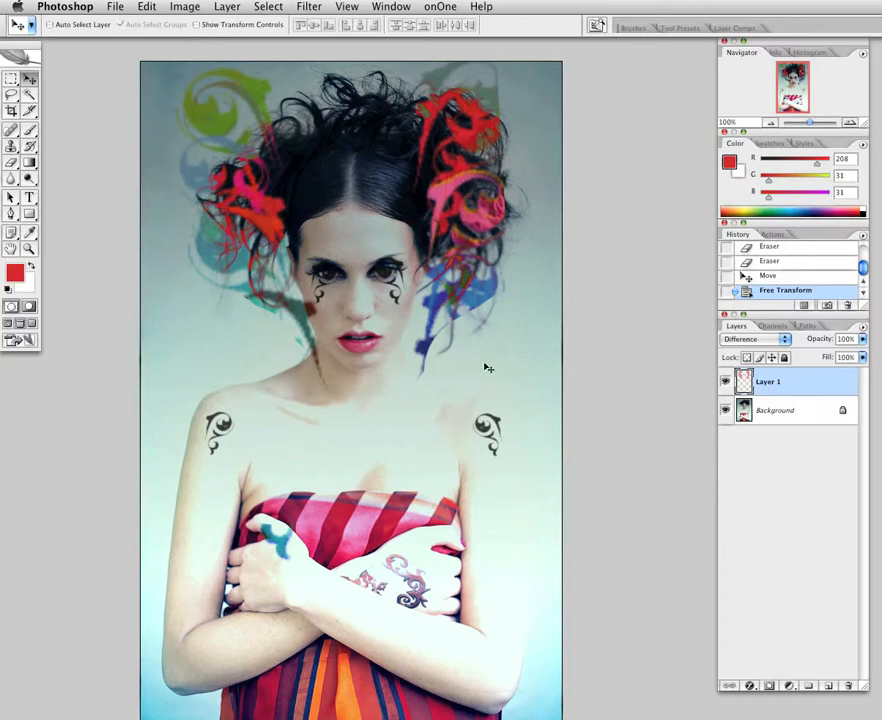
- Delete the swirl layer from the document
left_click(628, 28)
left_click(624, 29)
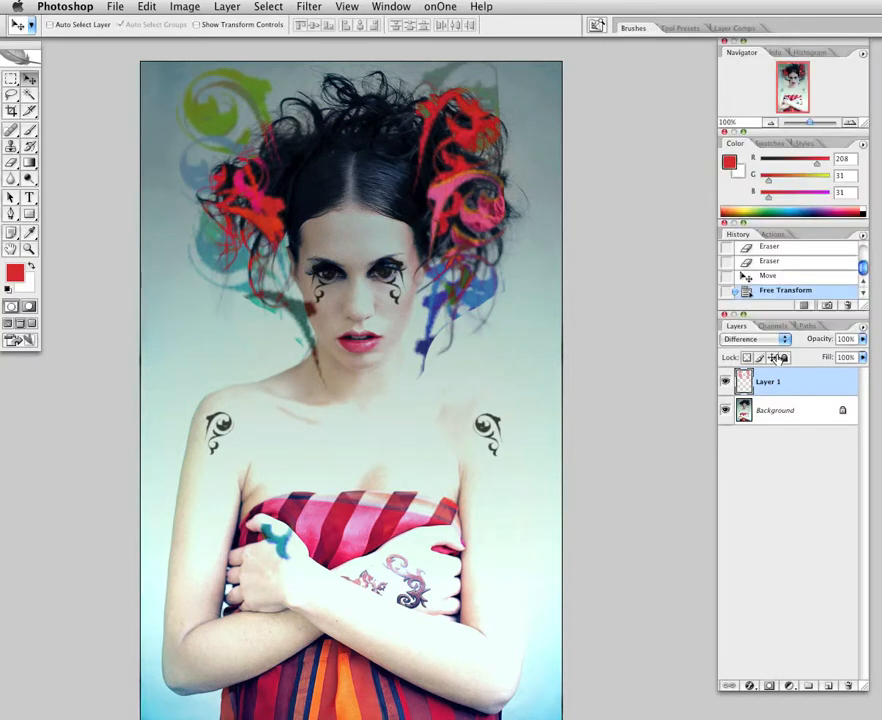
left_click_drag(796, 380, 848, 685)
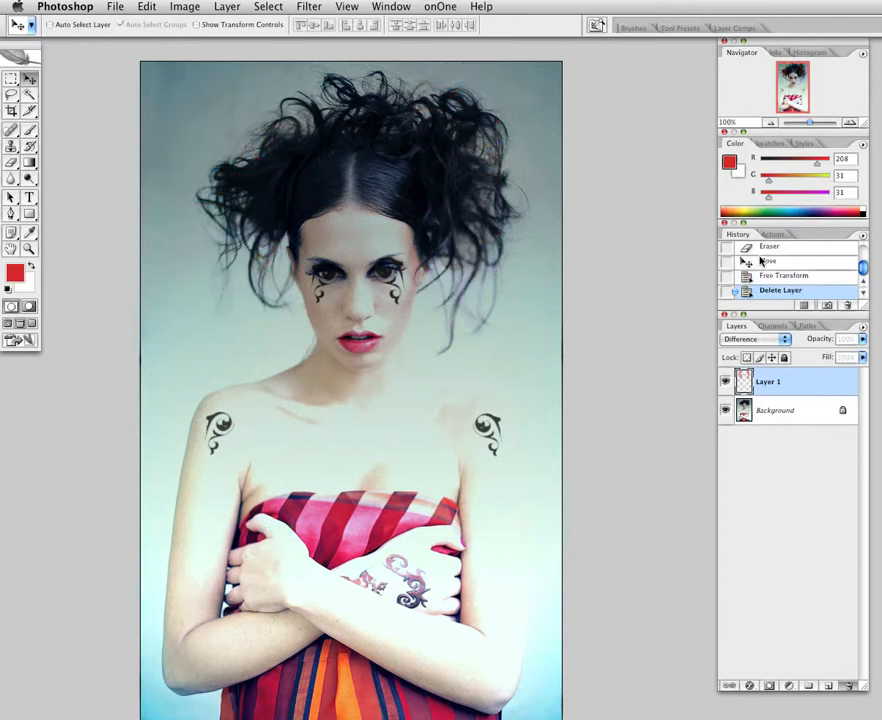
- Switch to the Brush tool and choose the flourish1 brush tip at 124 px
left_click(636, 27)
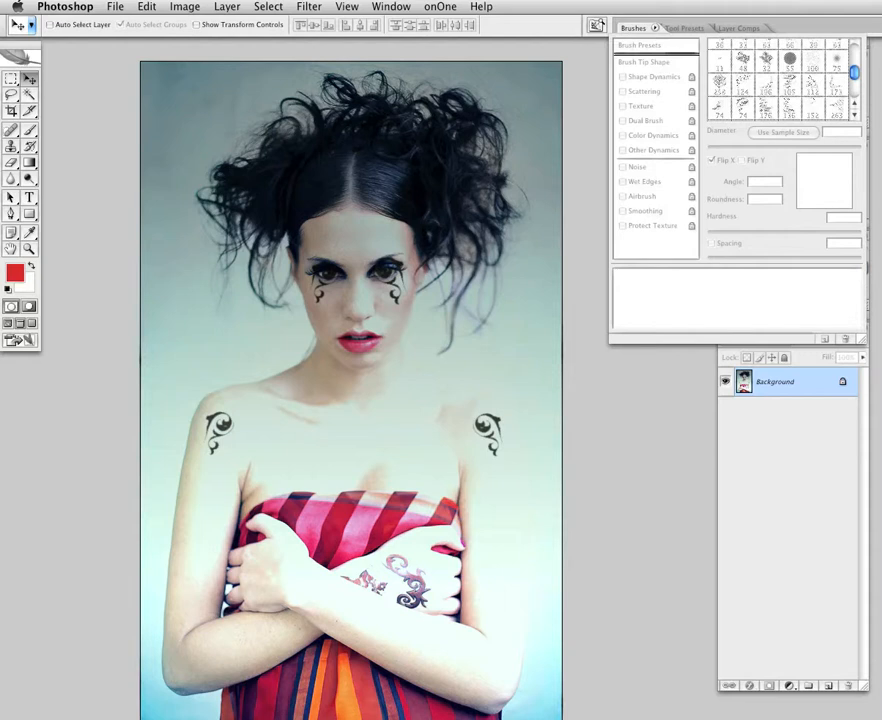
left_click(28, 134)
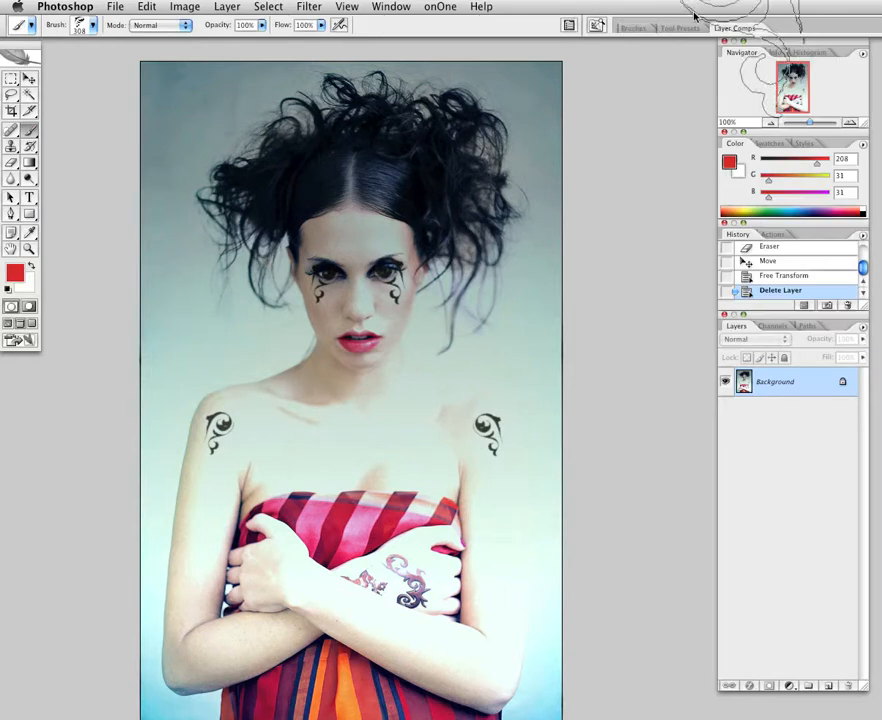
left_click(633, 29)
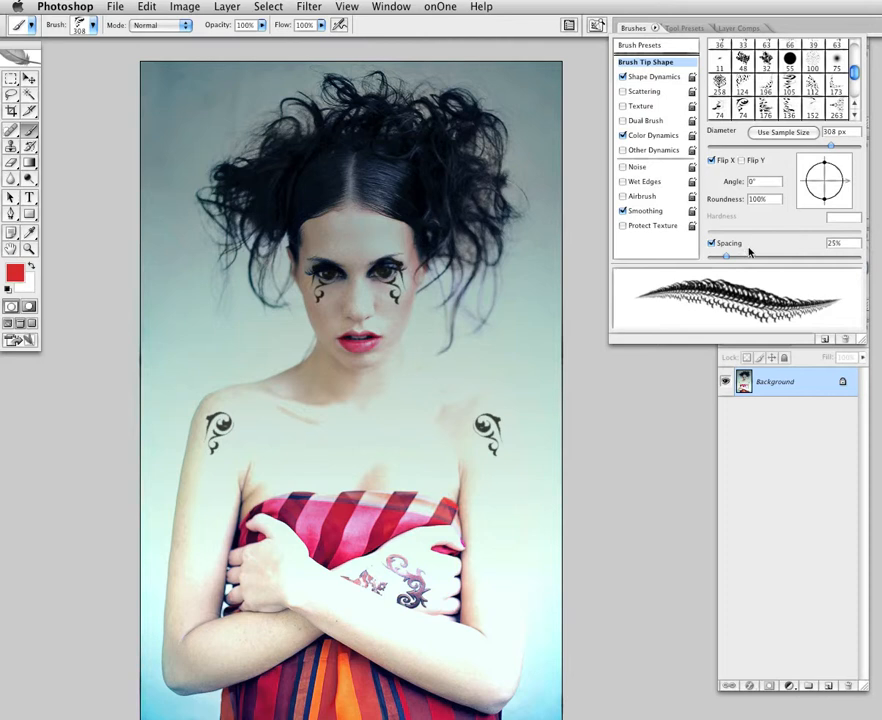
left_click_drag(830, 146, 749, 148)
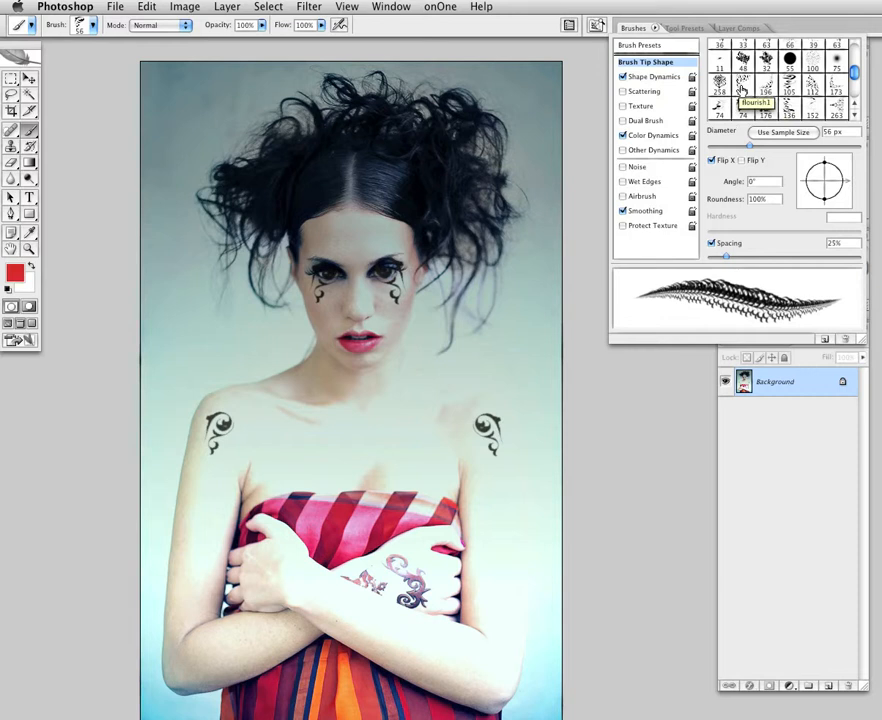
left_click(744, 86)
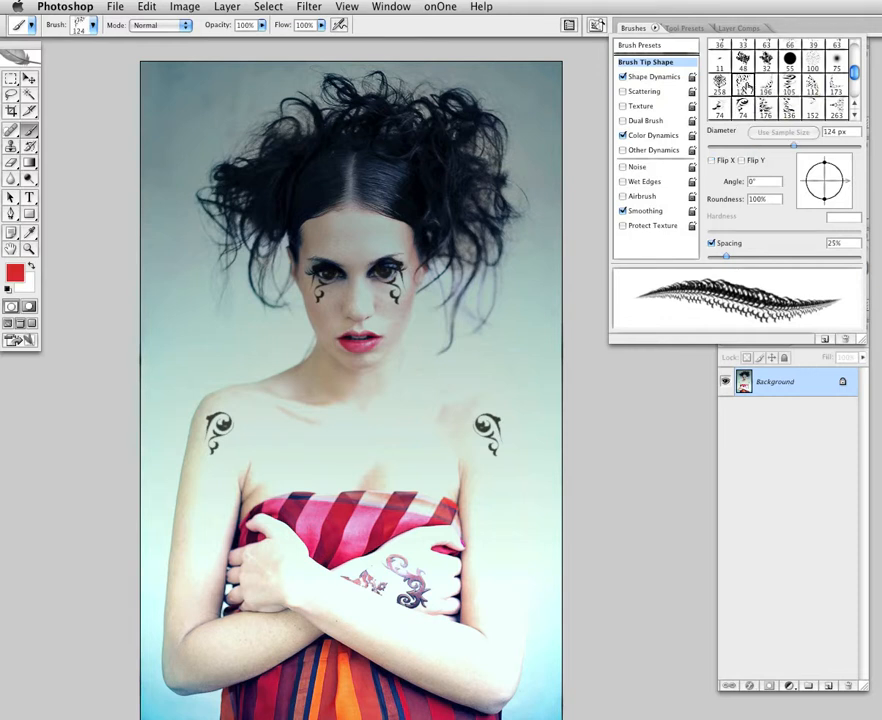
- Add a new empty layer above the background
left_click(806, 390)
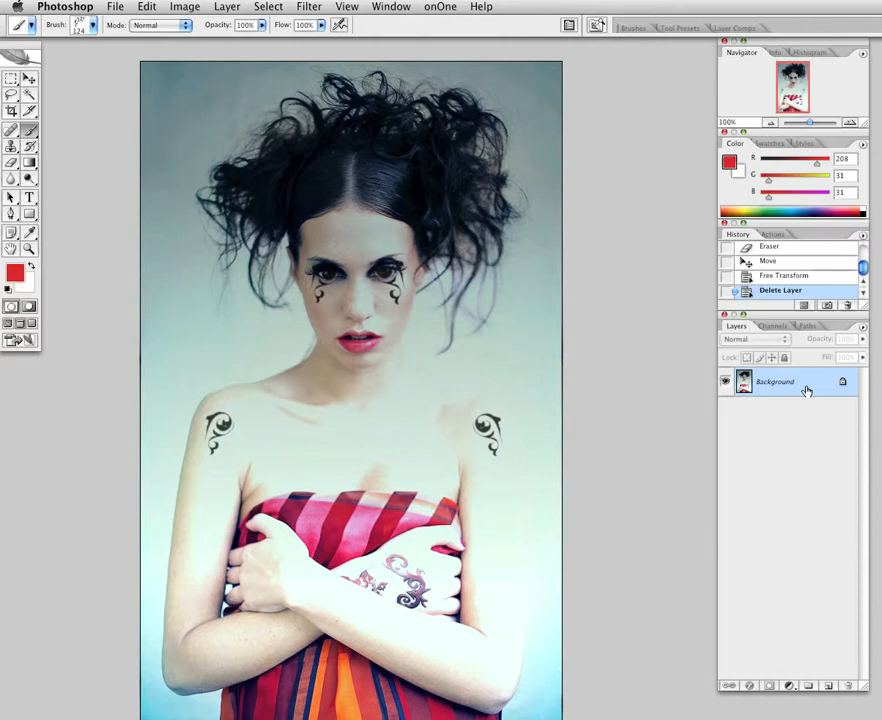
left_click_drag(806, 390, 828, 690)
left_click(828, 688)
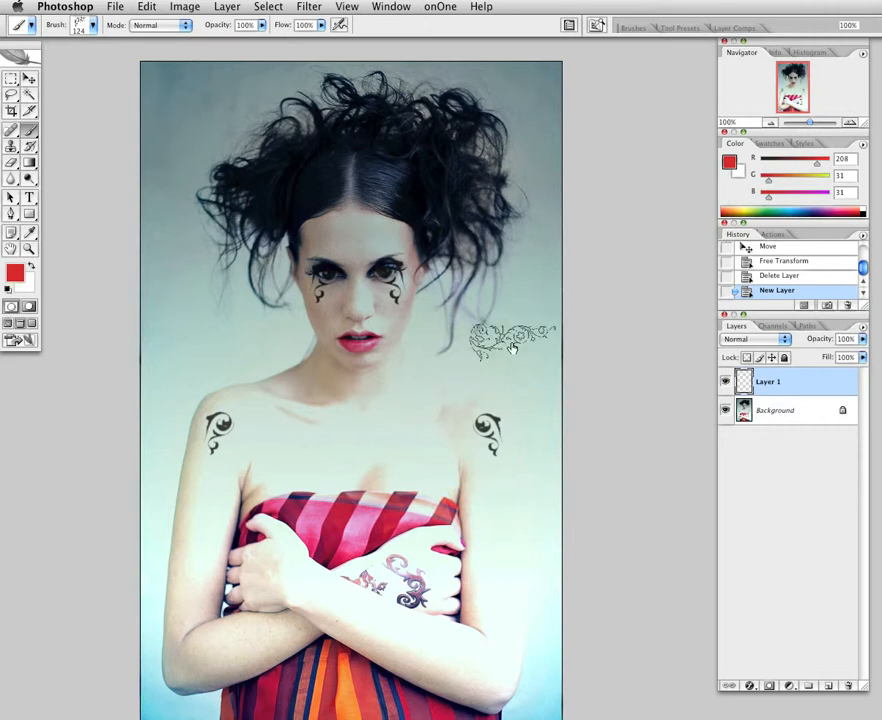
- Reduce the flourish brush to 90 px and paint a patch of flourishes over the right half of the woman's forehead
key("bracketleft")
key("bracketleft")
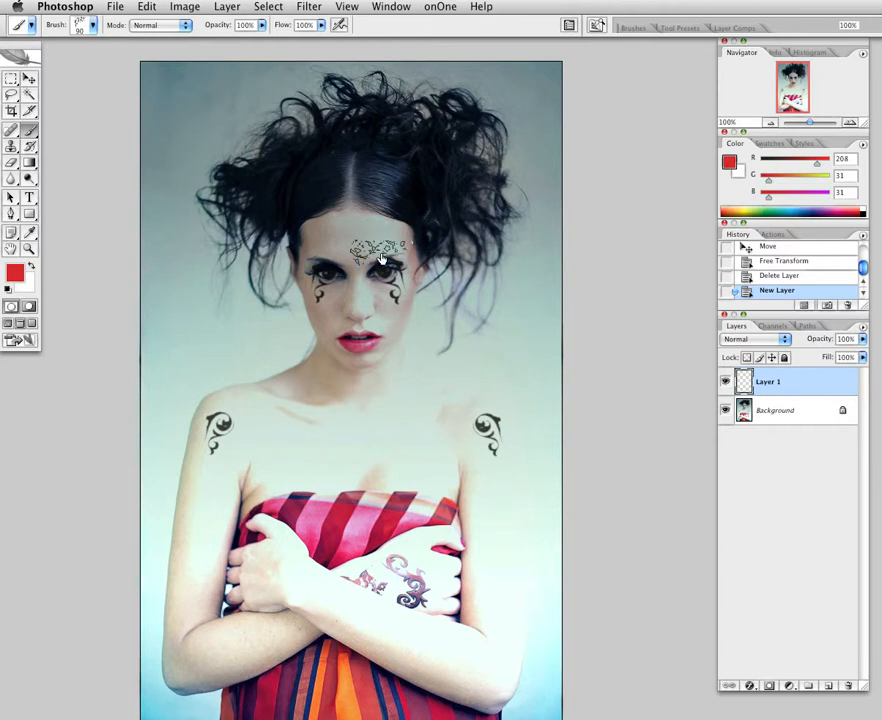
left_click(384, 261)
left_click_drag(383, 256, 381, 232)
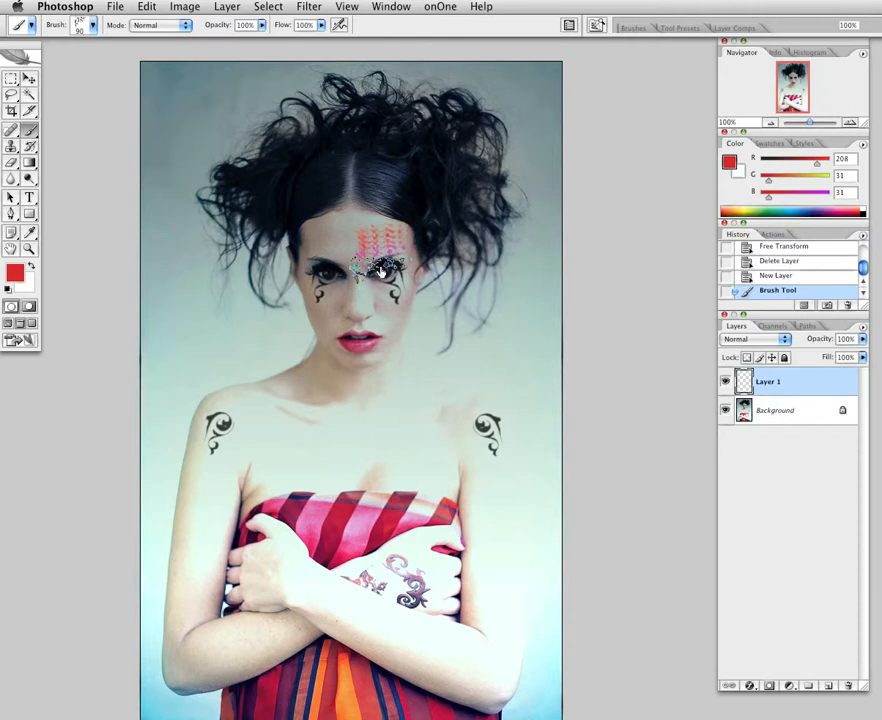
- Flip the brush tip horizontally and paint mirrored flourishes over the left half of the forehead up to the hairline
left_click(643, 30)
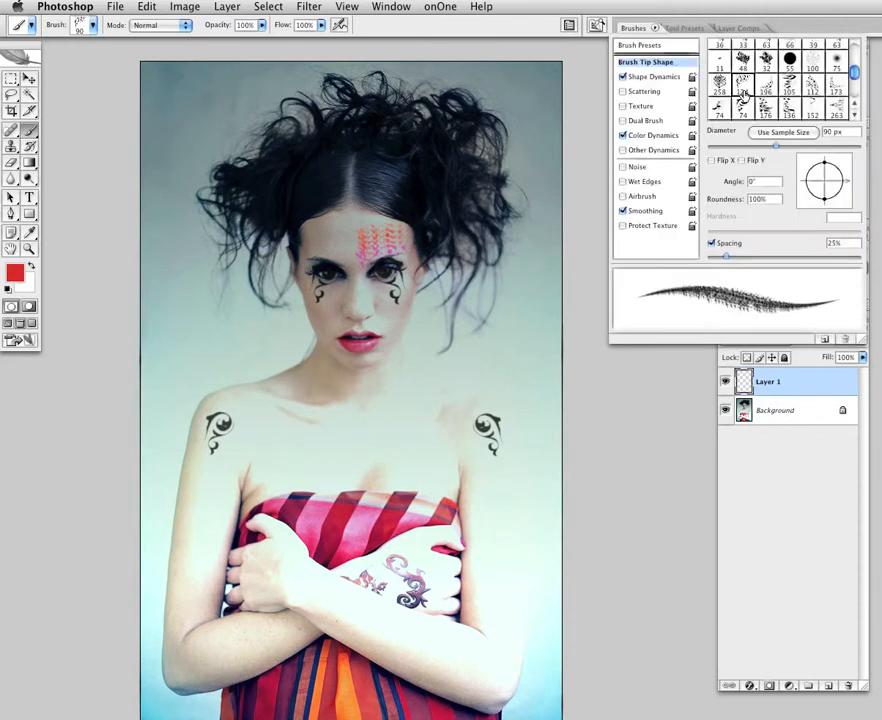
left_click(711, 160)
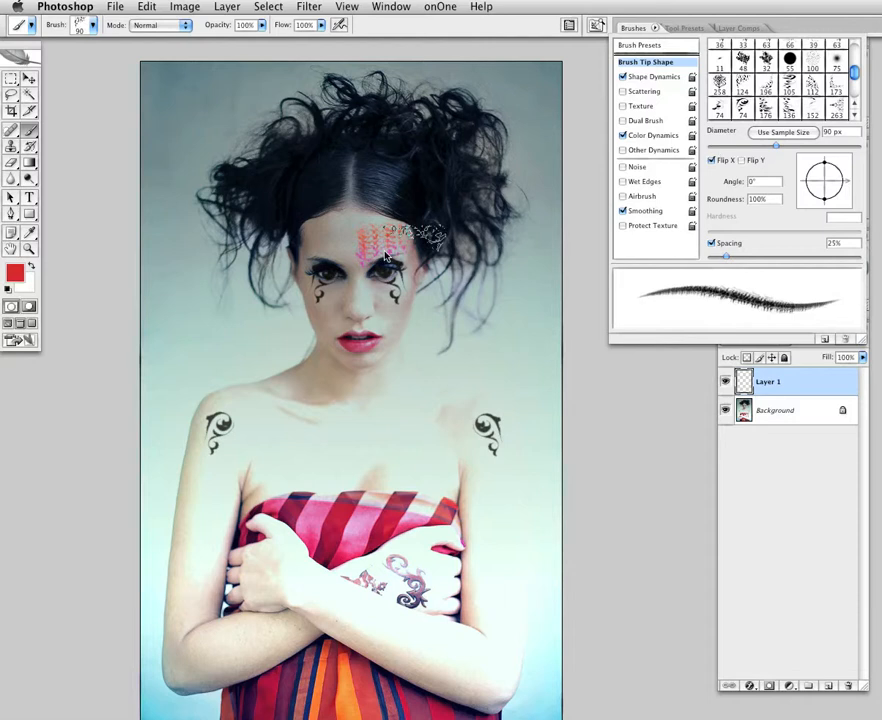
left_click_drag(386, 256, 331, 256)
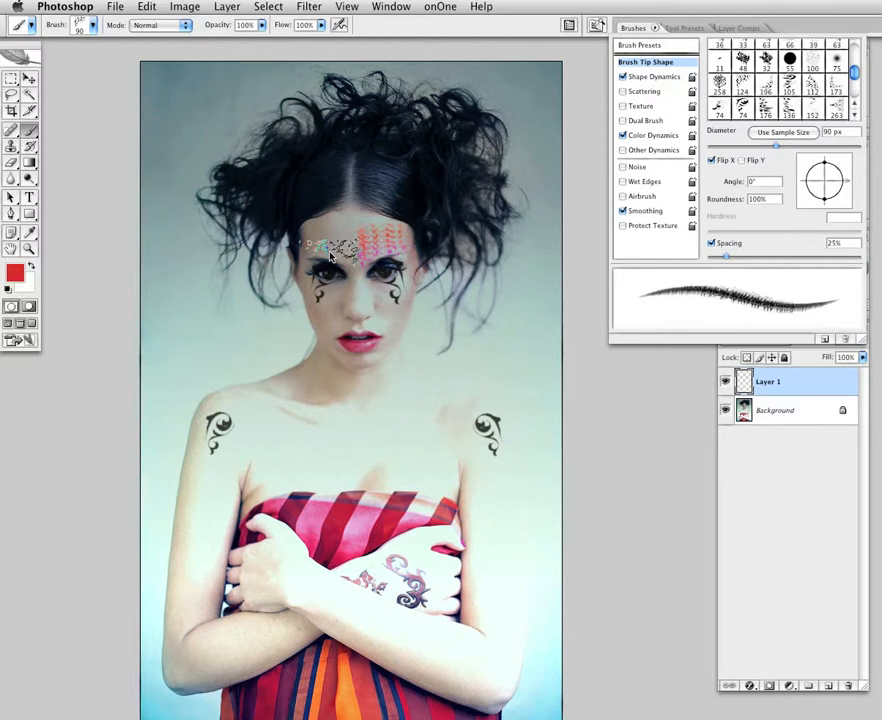
left_click(329, 257)
left_click(329, 238)
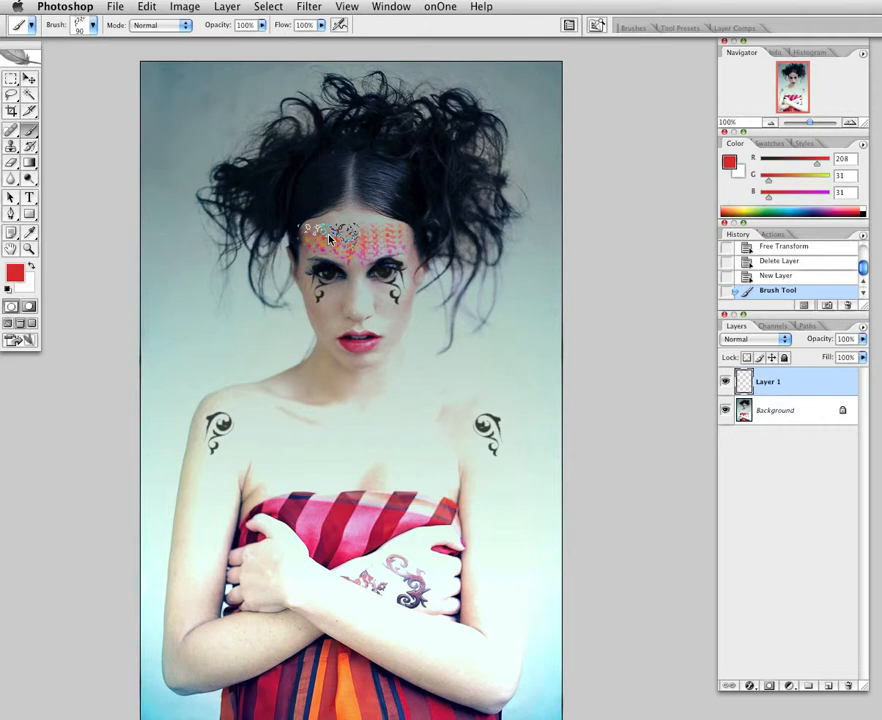
left_click(329, 238)
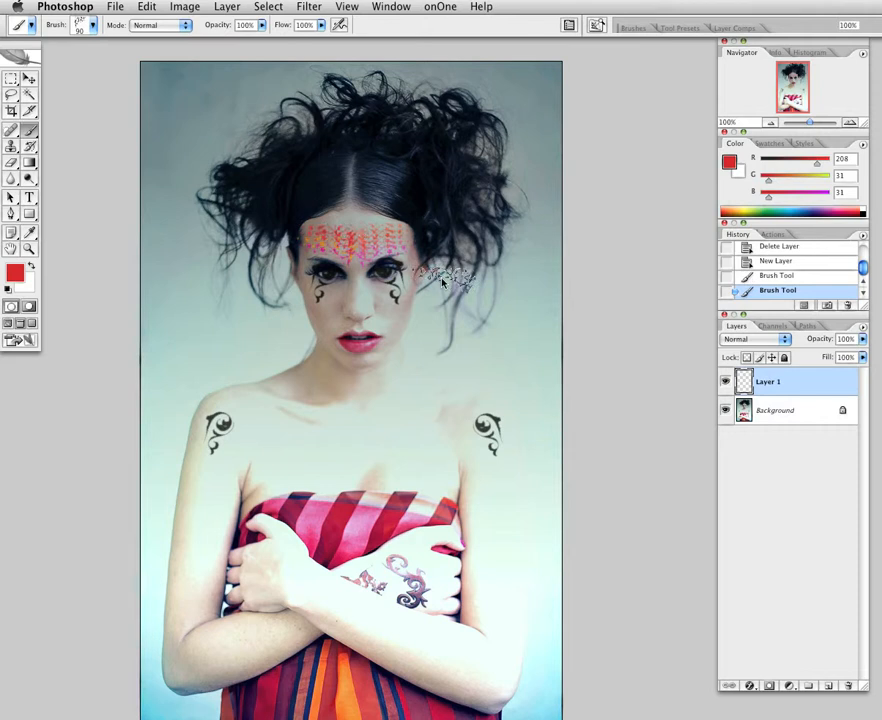
left_click(335, 226)
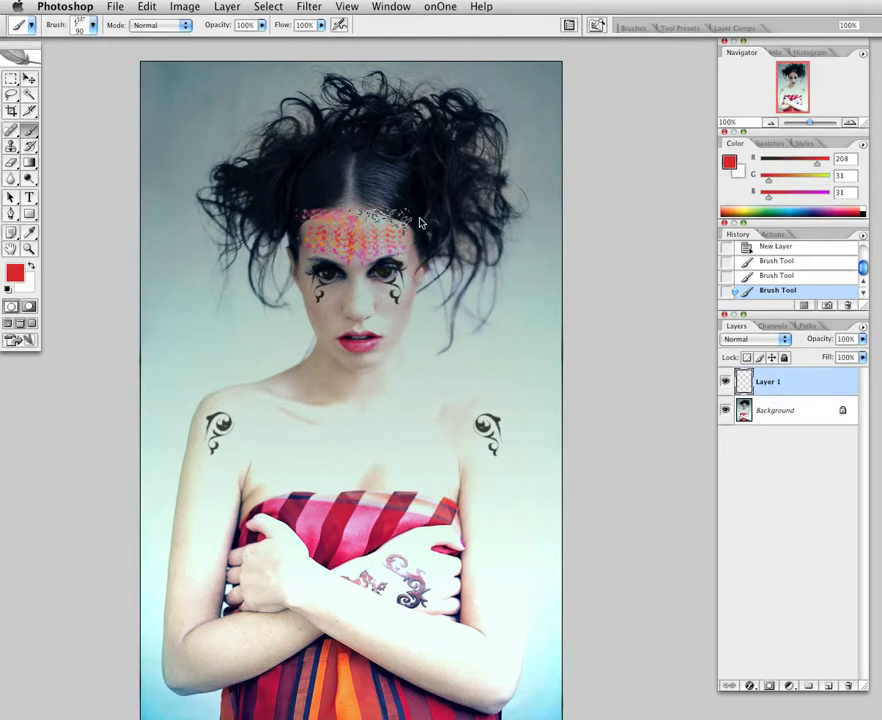
- Turn the brush tip's horizontal flip off and stamp flourishes along the right side of the hairline
left_click(632, 27)
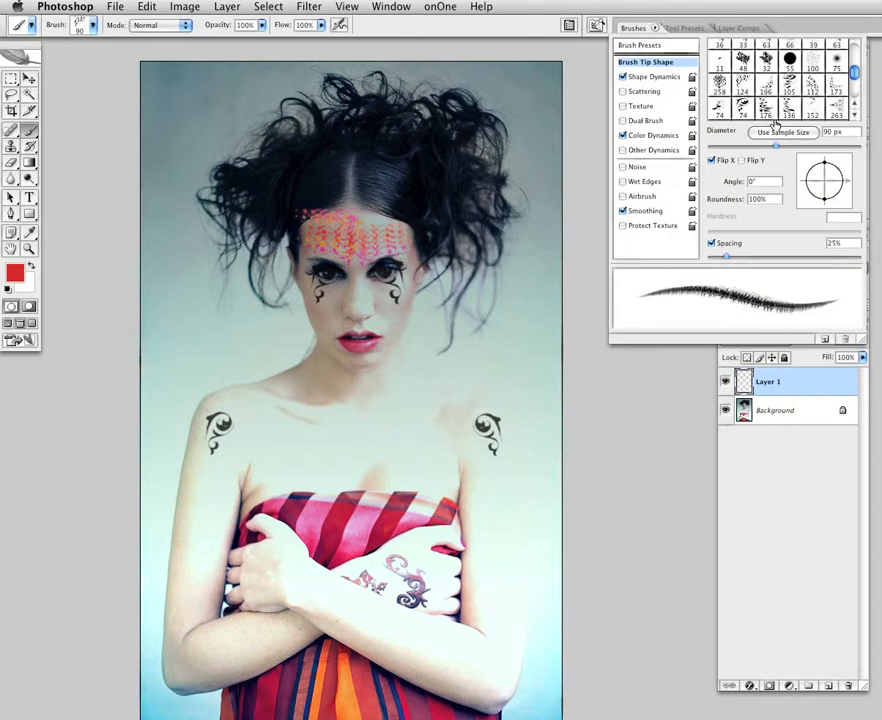
left_click(712, 160)
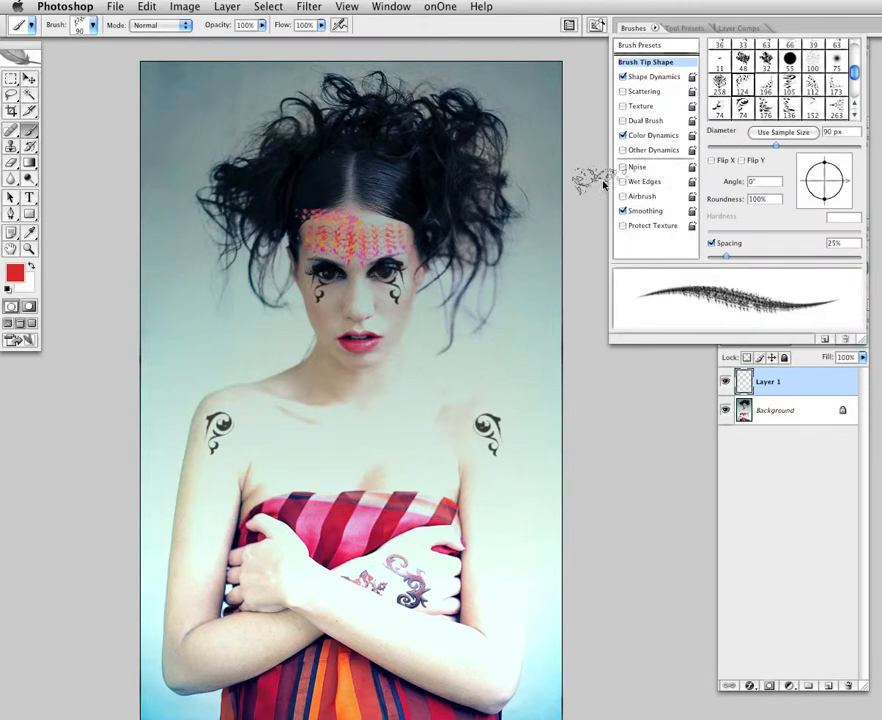
left_click(390, 222)
left_click(393, 228)
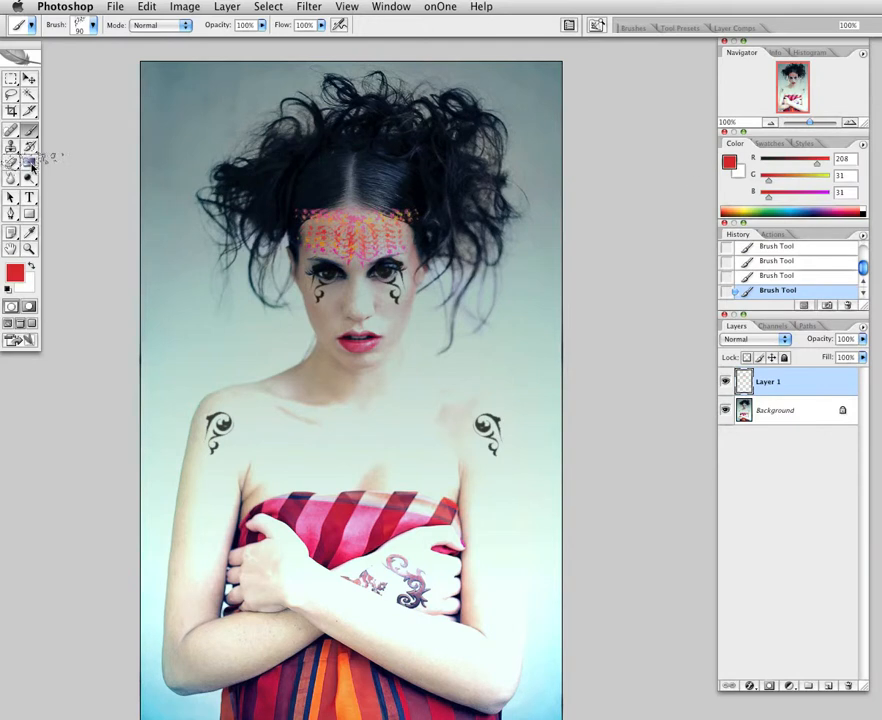
- Erase the flourishes that spill into the hair around the forehead with the 166 px Eraser
left_click(29, 164)
left_click(11, 162)
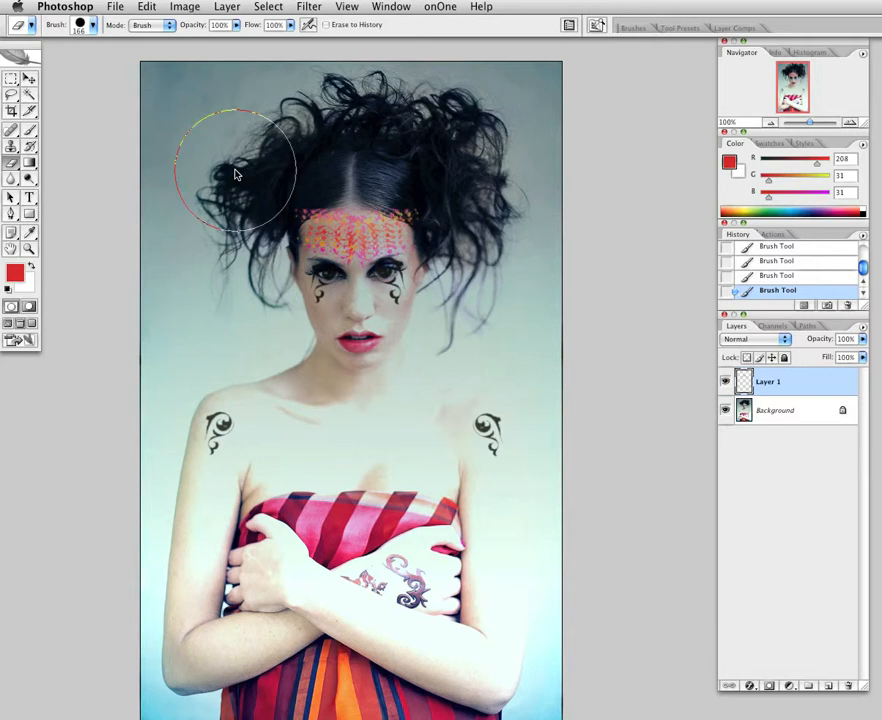
mouse_move(236, 175)
left_mouse_down()
mouse_move(263, 178)
mouse_move(409, 139)
mouse_move(409, 159)
left_mouse_up()
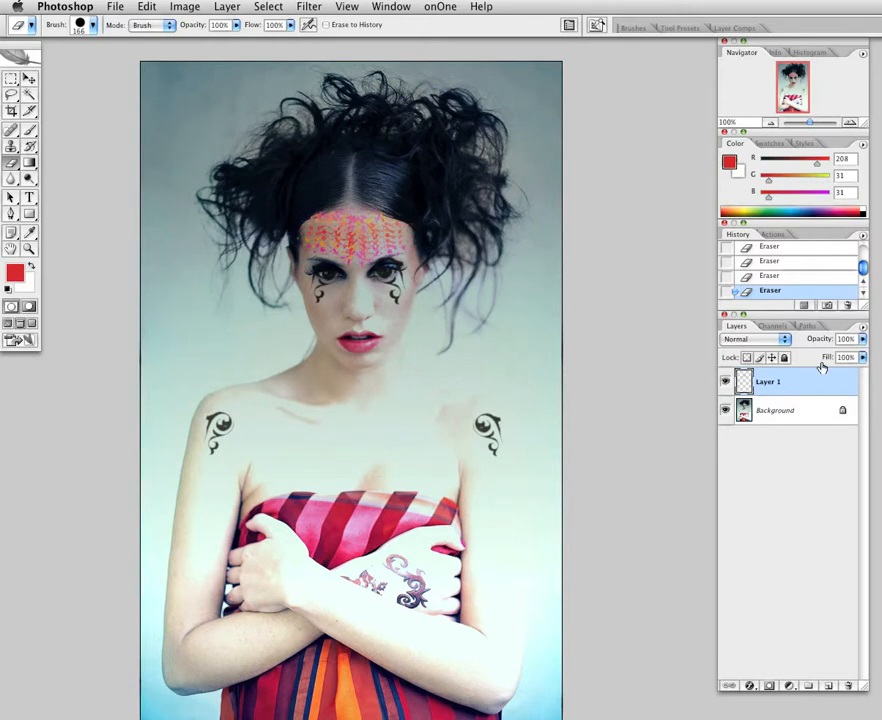
- Hide the background briefly to view the flourishes alone, and try the Difference blend mode on their layer
left_click(725, 410)
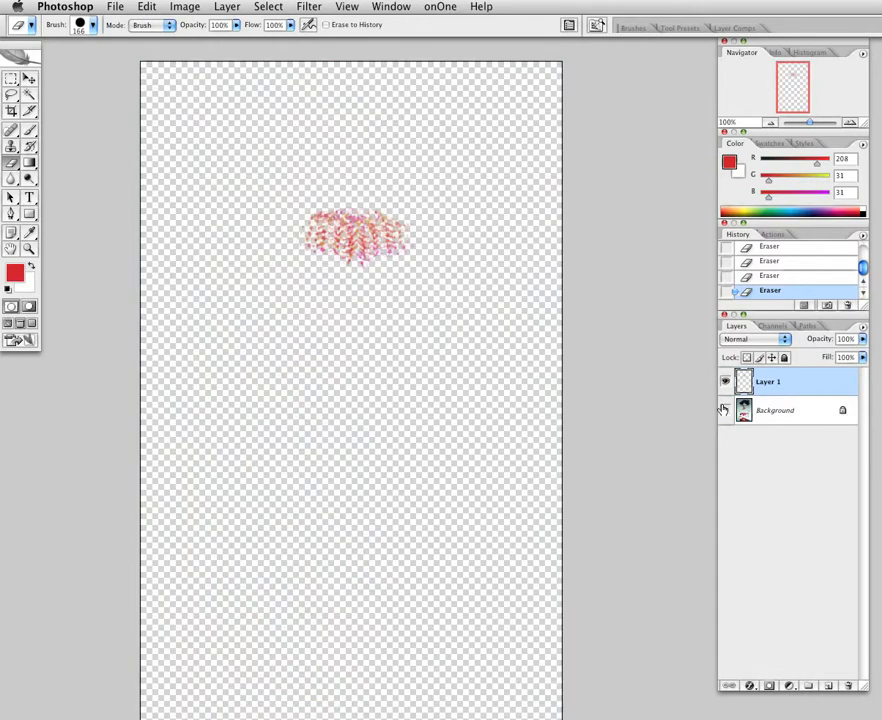
left_click(725, 410)
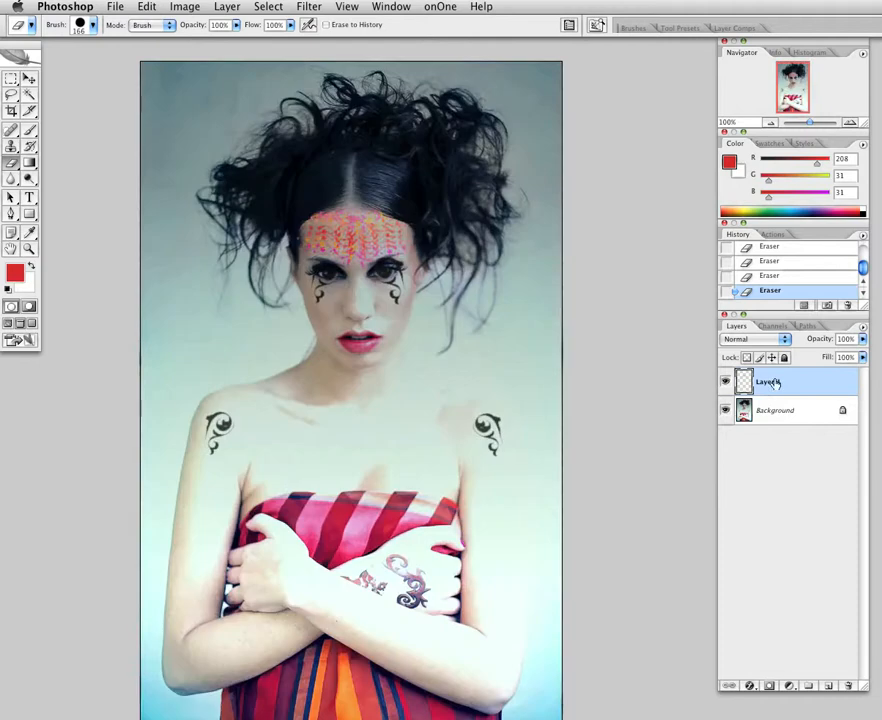
left_click(755, 339)
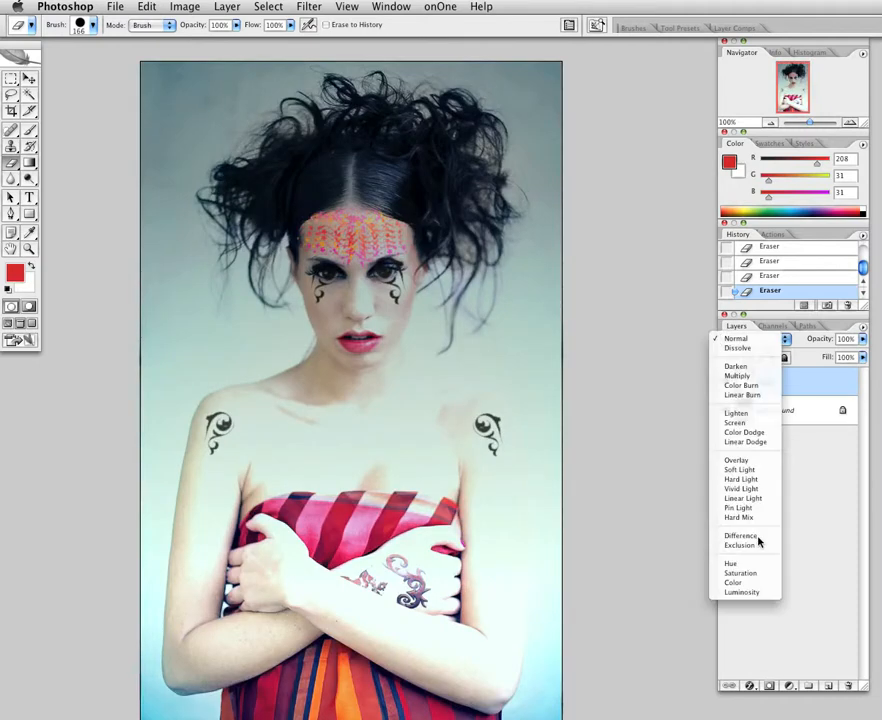
left_click(741, 536)
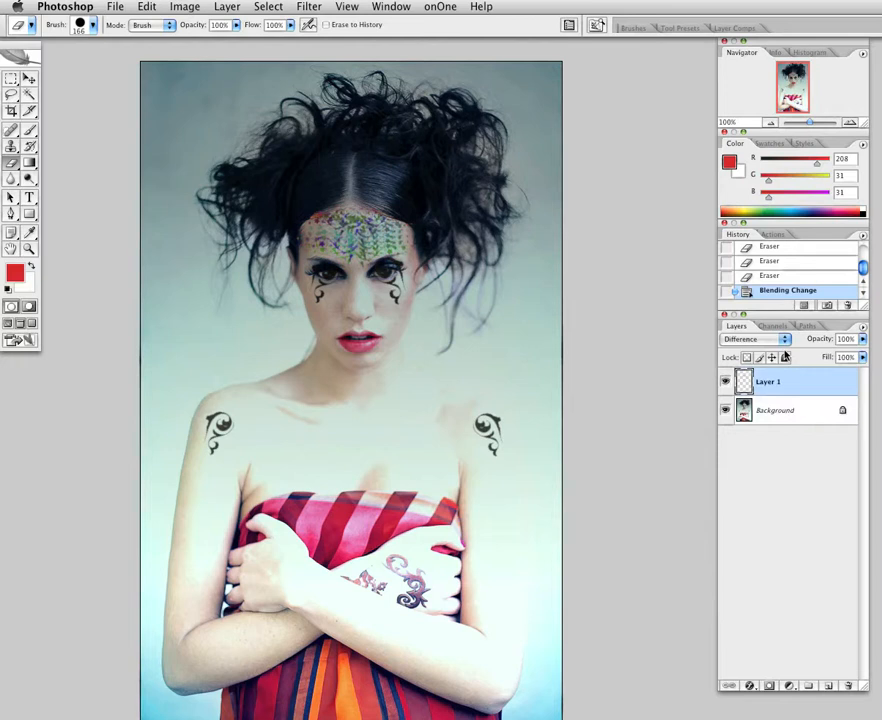
- Set the flourish layer's blend mode to Overlay after trying Hue, and erase the flourishes from the forehead
left_click(770, 340)
left_click(766, 340)
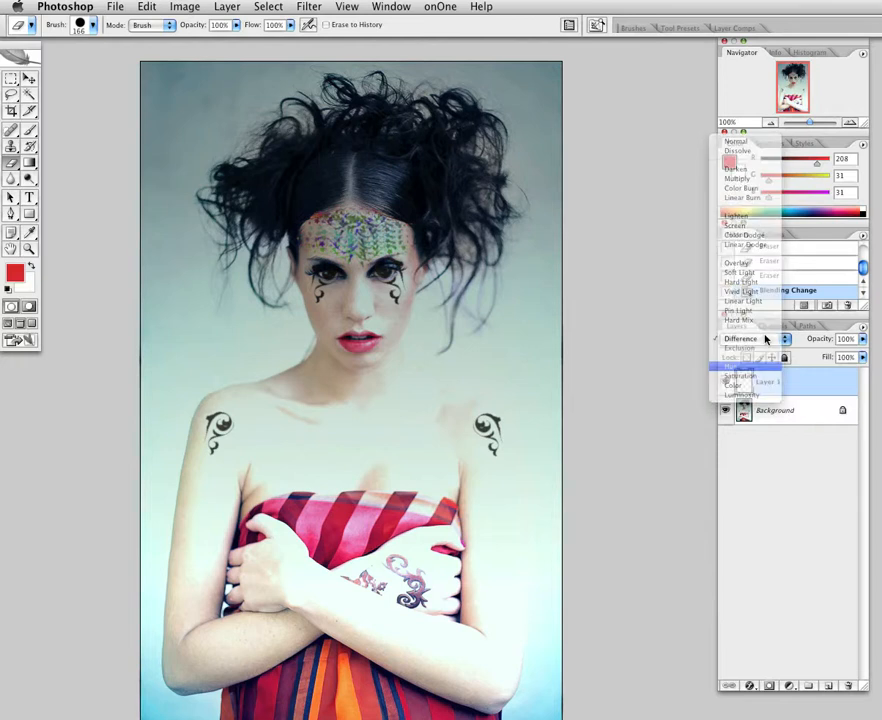
left_click(768, 341)
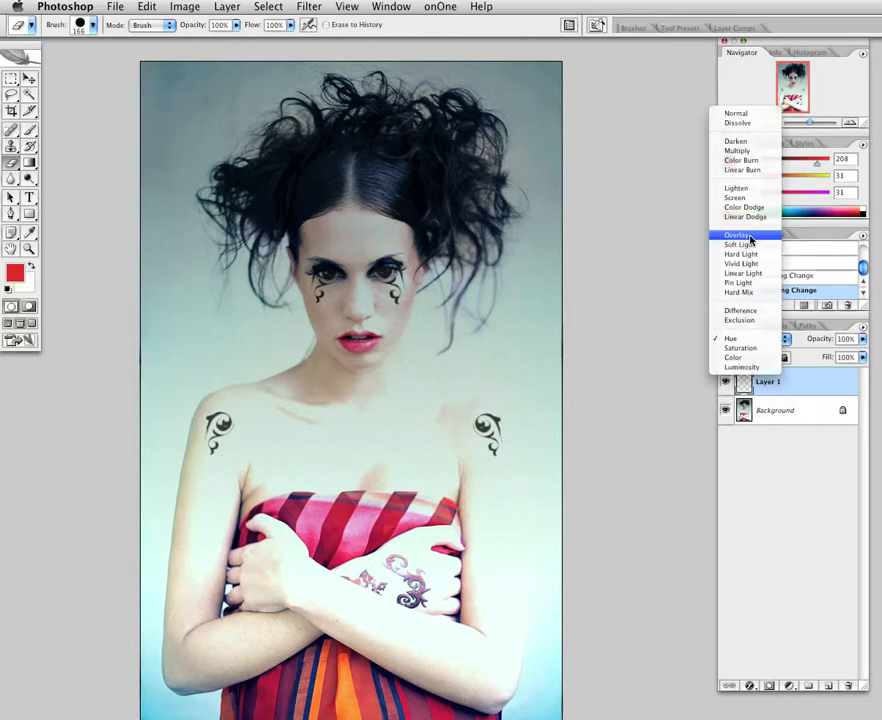
left_click(750, 238)
left_click_drag(385, 238, 316, 234)
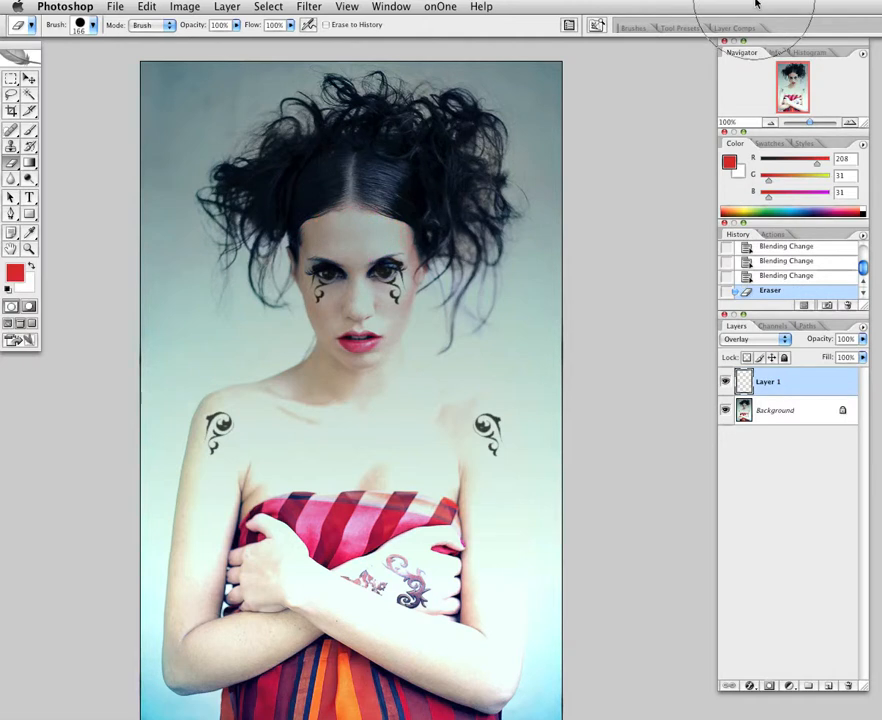
- Turn on Texture for the eraser's brush tip and choose the black-and-white checkerboard pattern
left_click(635, 29)
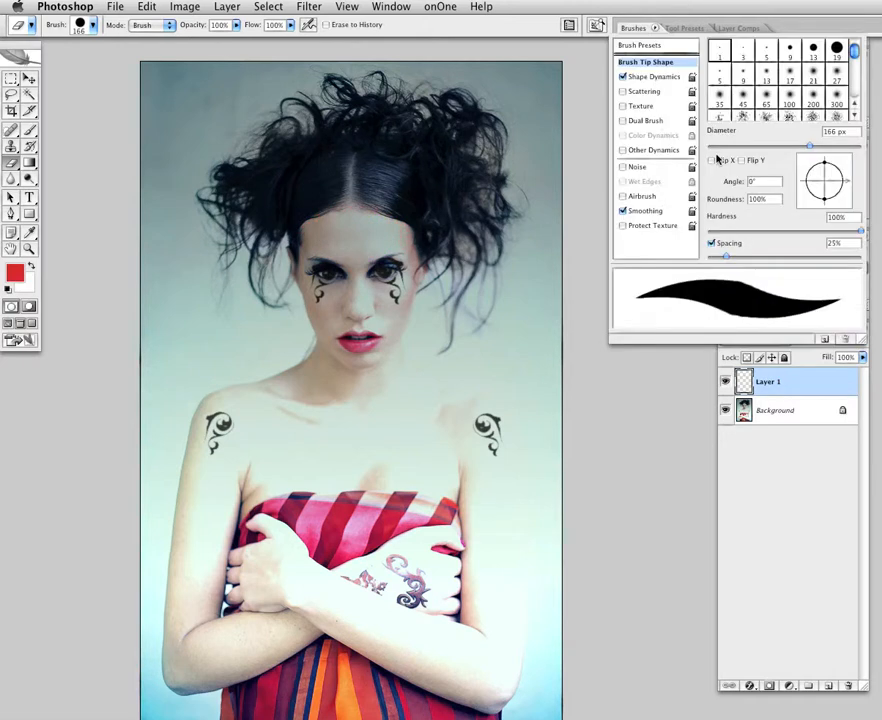
scroll(800, 81, "down", 1)
scroll(800, 81, "down", 2)
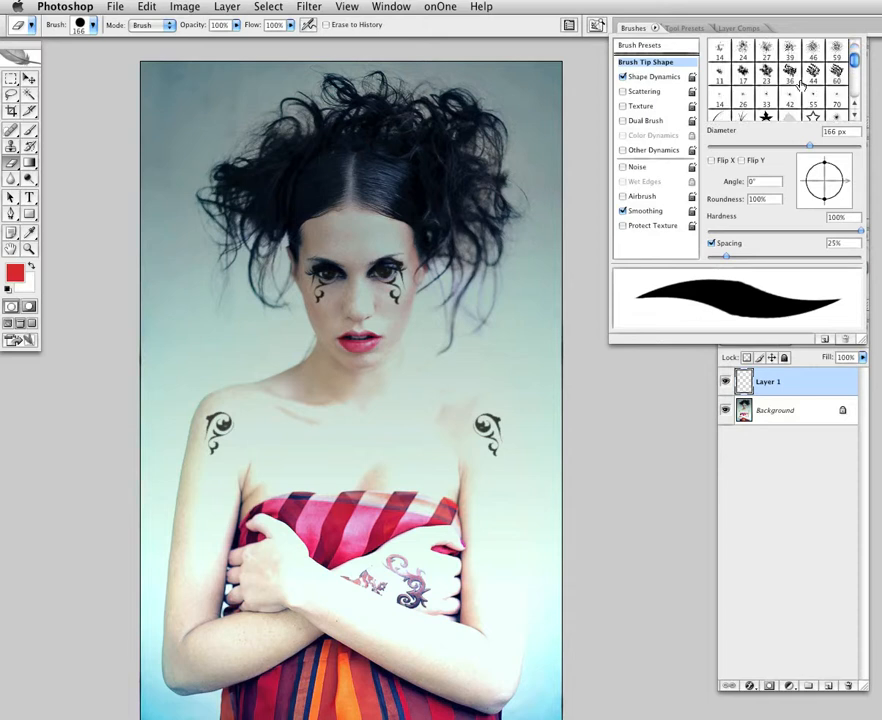
scroll(800, 85, "down", 3)
scroll(800, 85, "down", 2)
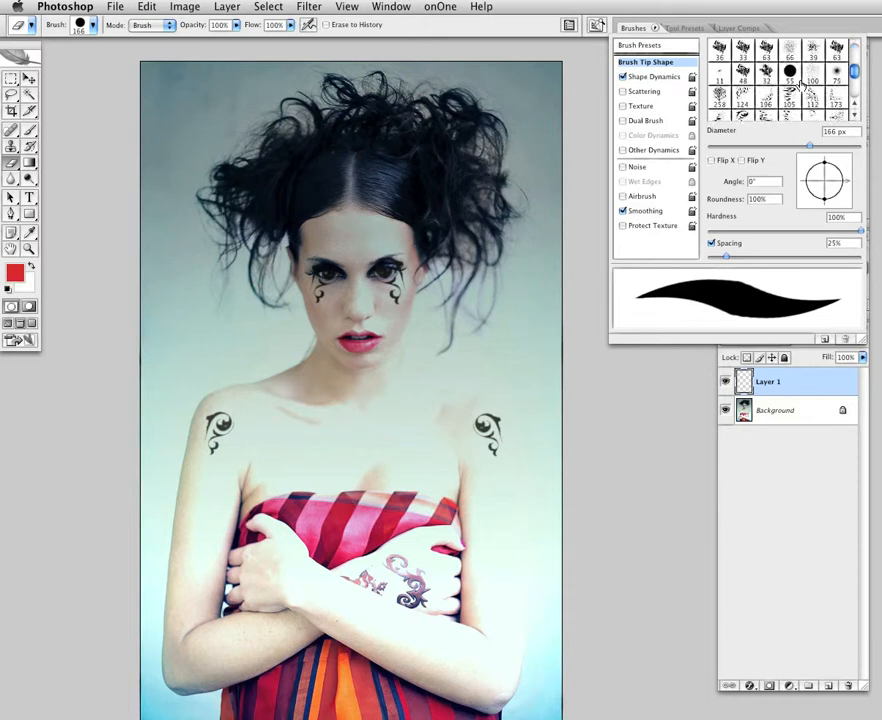
scroll(800, 85, "up", 2)
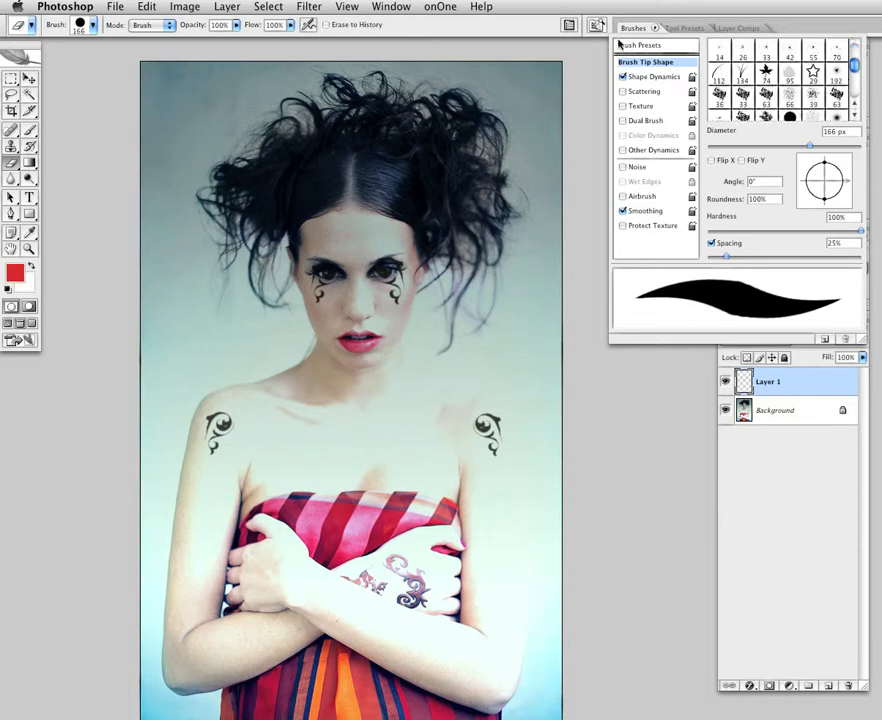
left_click(623, 106)
left_click(642, 107)
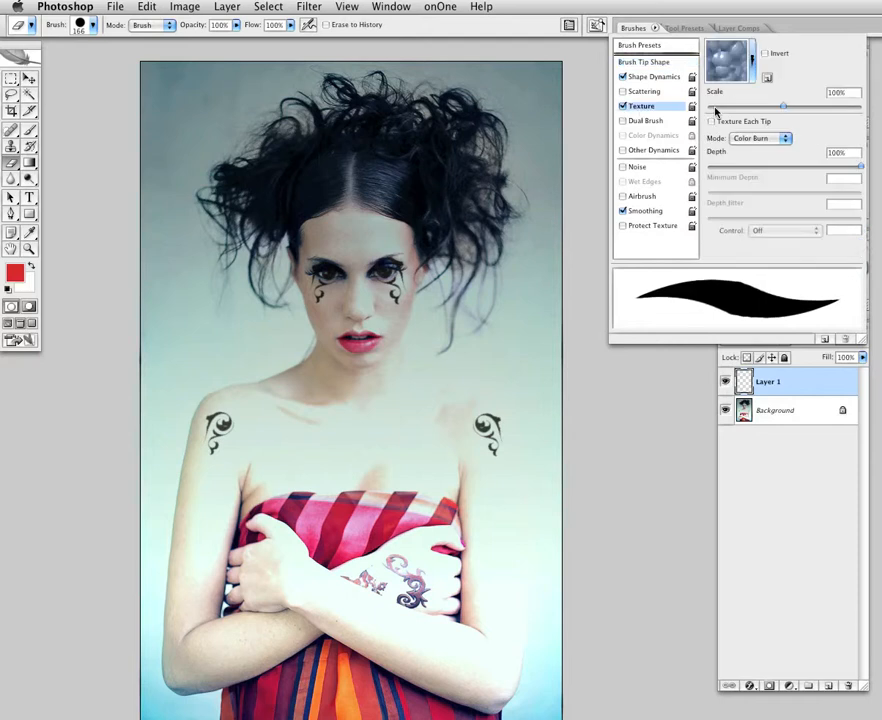
left_click(754, 67)
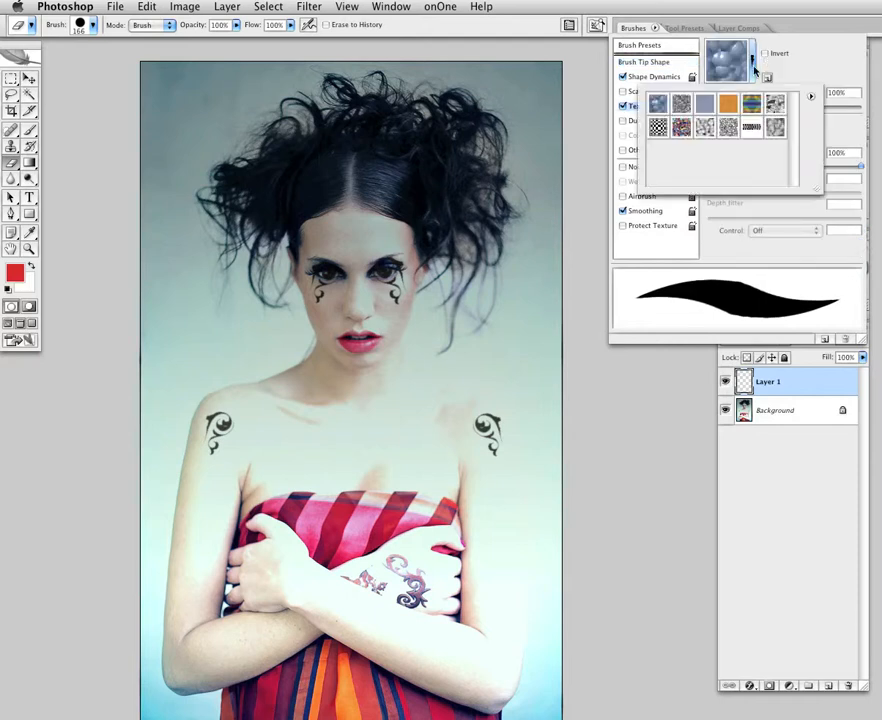
left_click(658, 127)
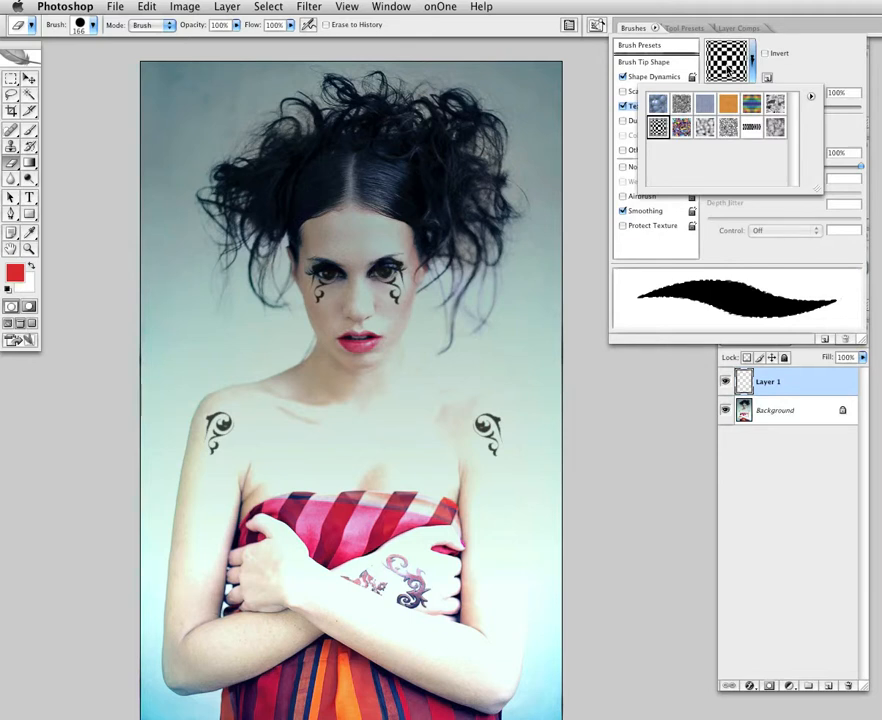
left_click(754, 62)
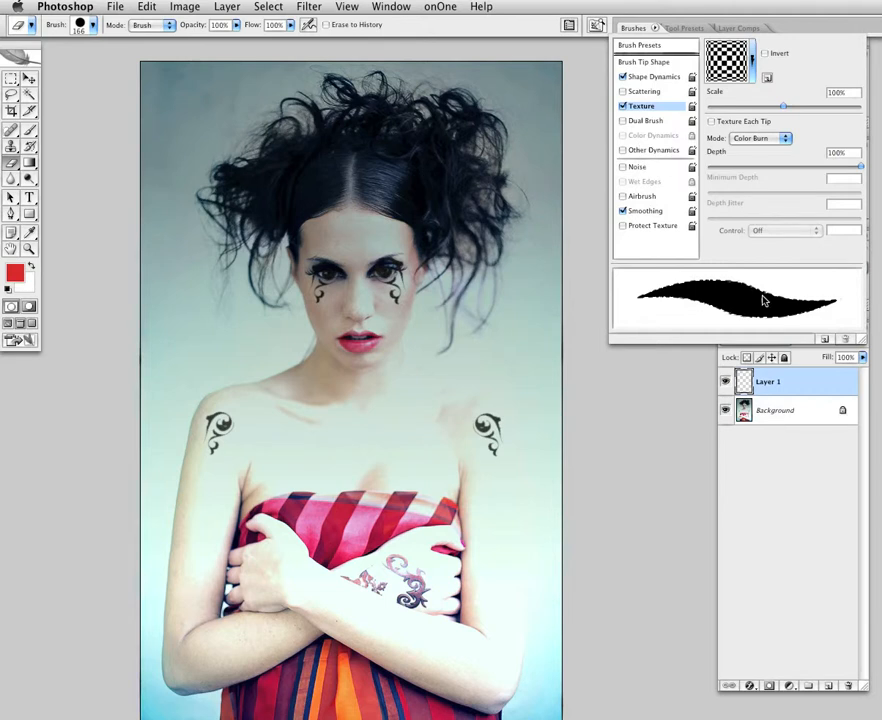
- Turn on Protect Texture and choose the 29 px star brush tip after trying the 66 px one
left_click(650, 62)
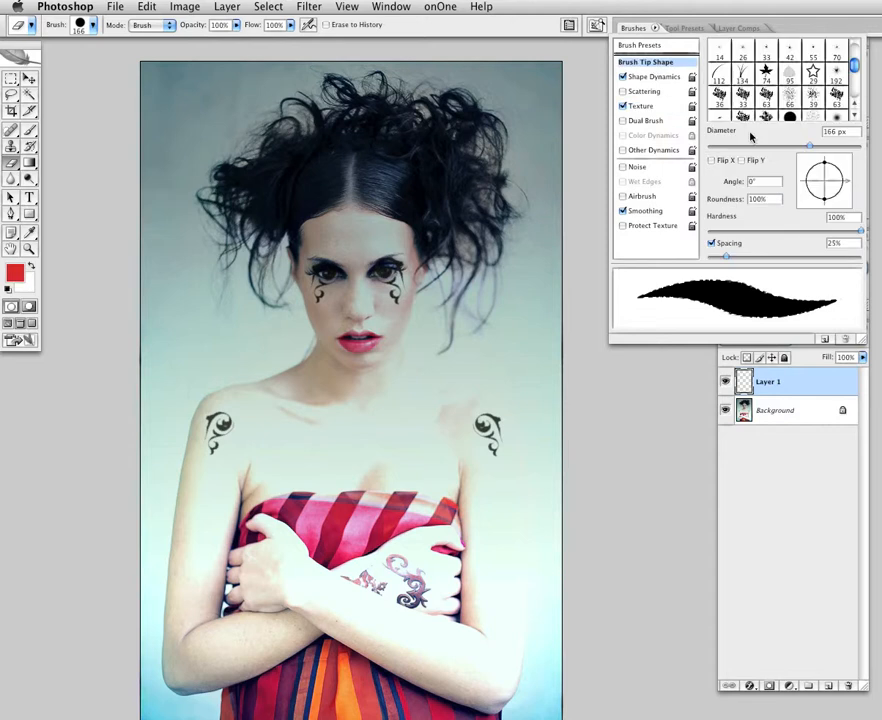
left_click(626, 228)
left_click(783, 100)
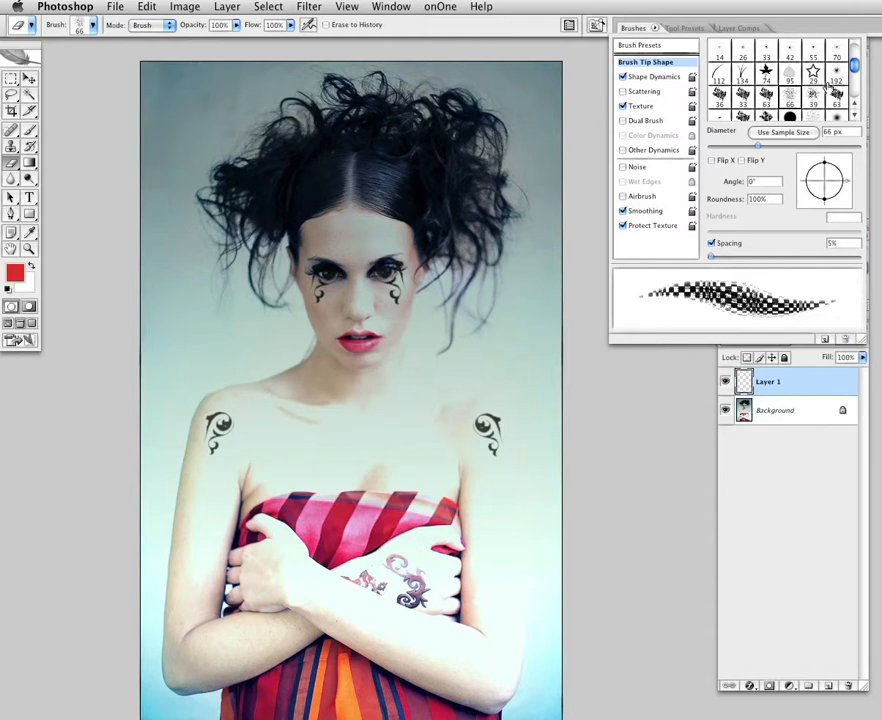
left_click(814, 76)
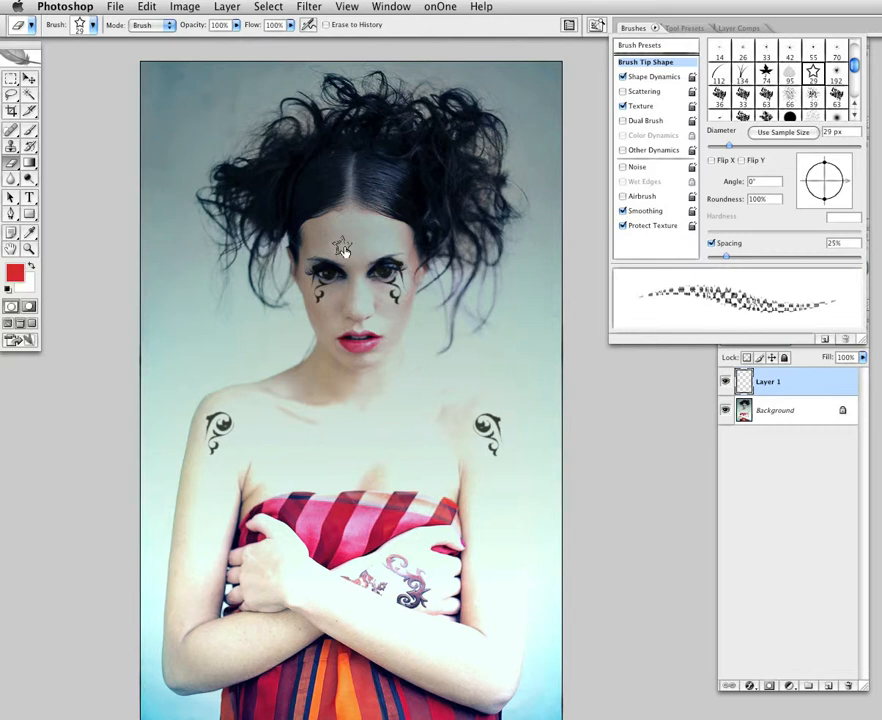
- Paint the forehead, neck and upper chest on Layer 1 with the checkerboard-textured star tip, using the Brush tool
key("b")
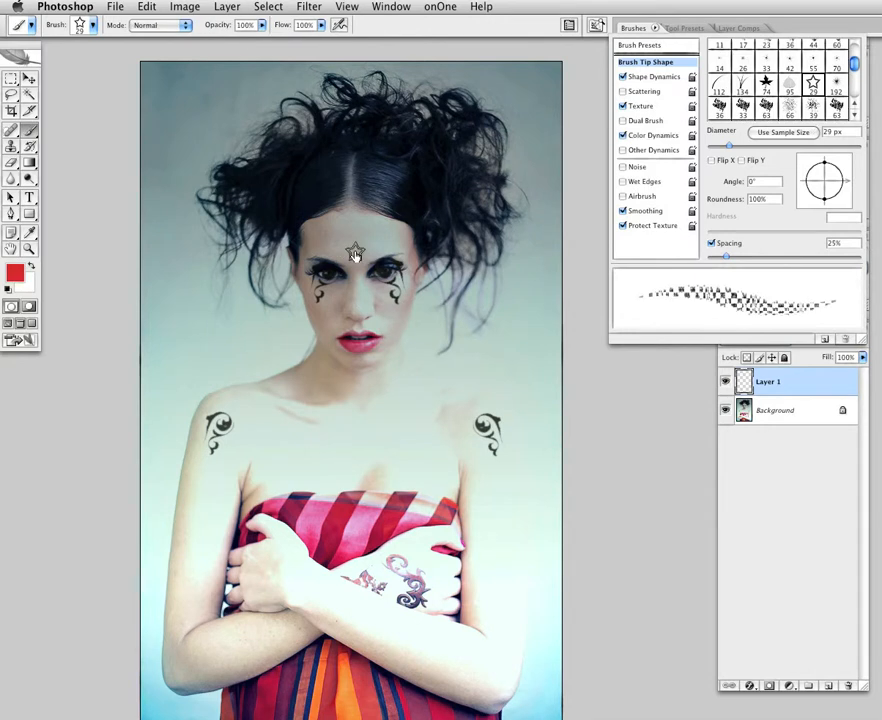
key("F5")
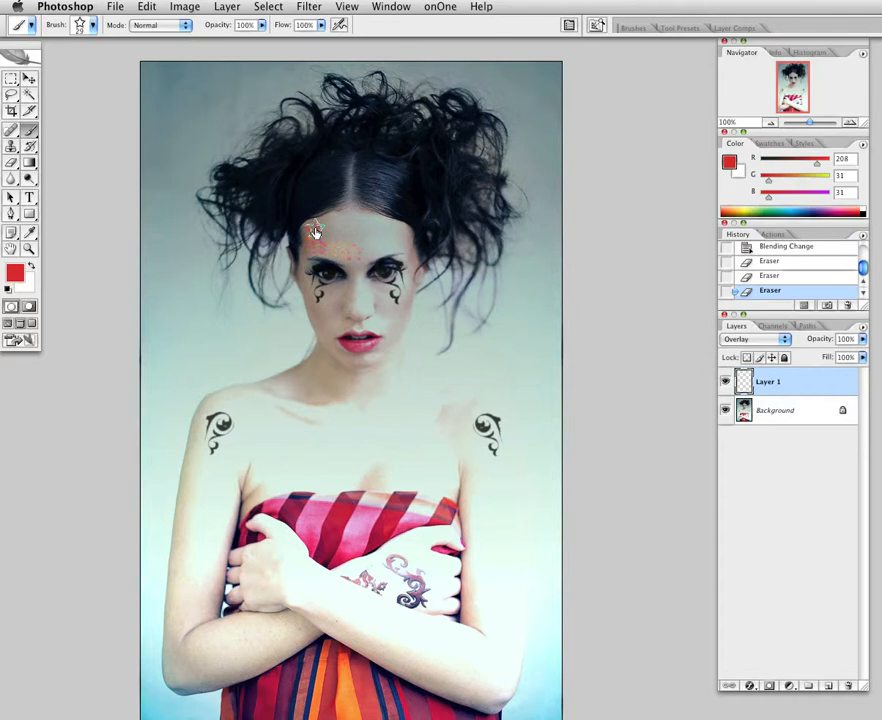
mouse_move(314, 232)
left_mouse_down()
mouse_move(348, 222)
mouse_move(353, 243)
mouse_move(383, 248)
mouse_move(389, 230)
mouse_move(355, 225)
mouse_move(377, 237)
mouse_move(341, 225)
mouse_move(314, 229)
mouse_move(308, 251)
left_mouse_up()
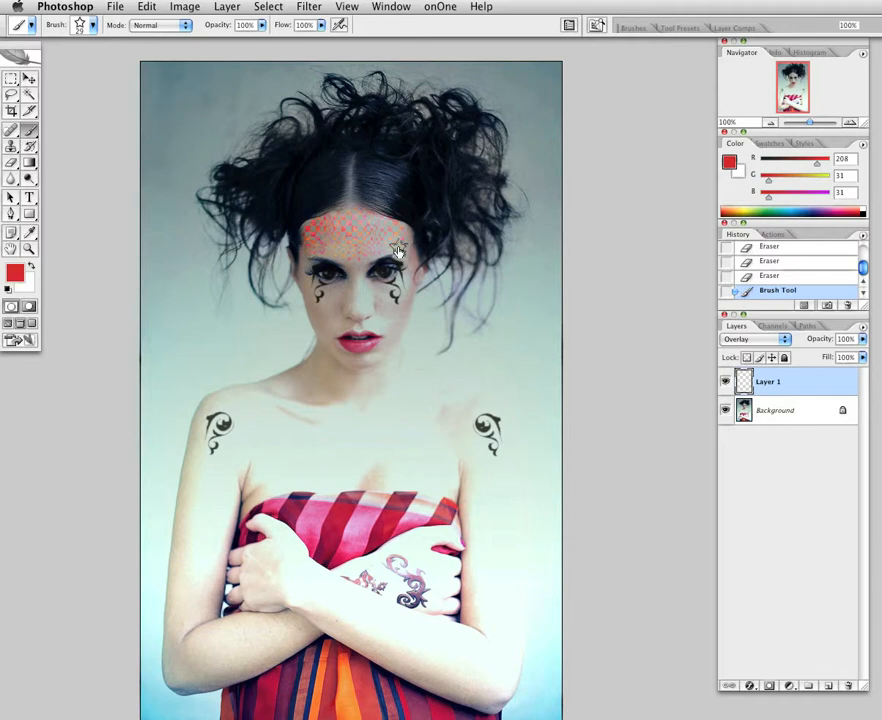
left_click_drag(395, 244, 399, 236)
left_click_drag(317, 361, 338, 390)
left_click(401, 265)
left_click(474, 455)
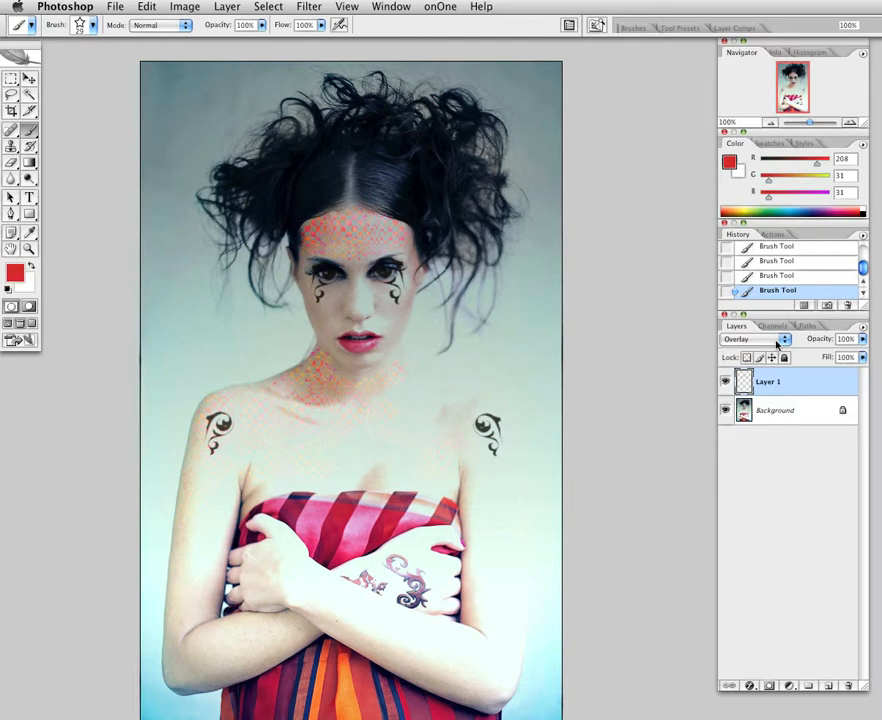
- Set Layer 1's blend mode to Normal and paint the checkered texture down the arm on the image's left side
left_click(777, 343)
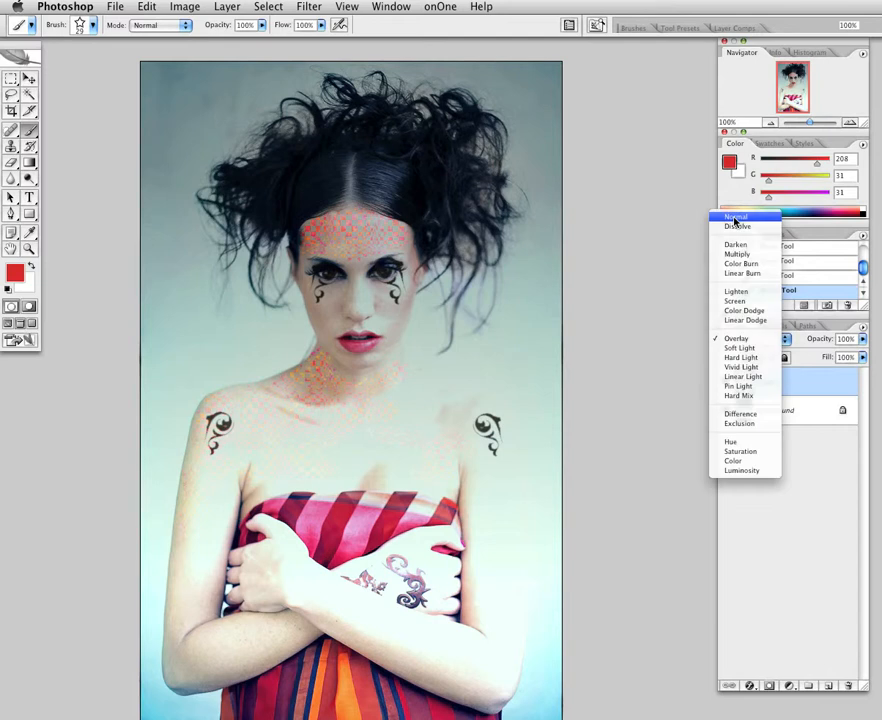
left_click(735, 218)
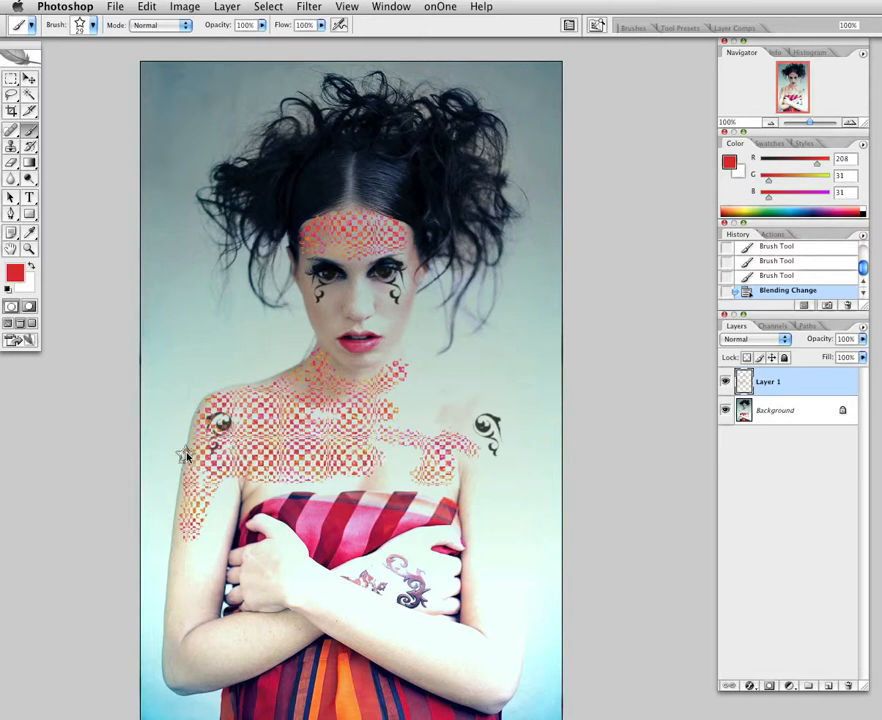
mouse_move(186, 456)
left_mouse_down()
mouse_move(198, 413)
mouse_move(290, 370)
mouse_move(215, 611)
mouse_move(232, 487)
mouse_move(196, 623)
mouse_move(188, 510)
mouse_move(193, 654)
mouse_move(176, 617)
mouse_move(186, 553)
left_mouse_up()
- Review the brush's texture settings and paint the checkered pattern over the rest of the chest and both arms
left_click(633, 29)
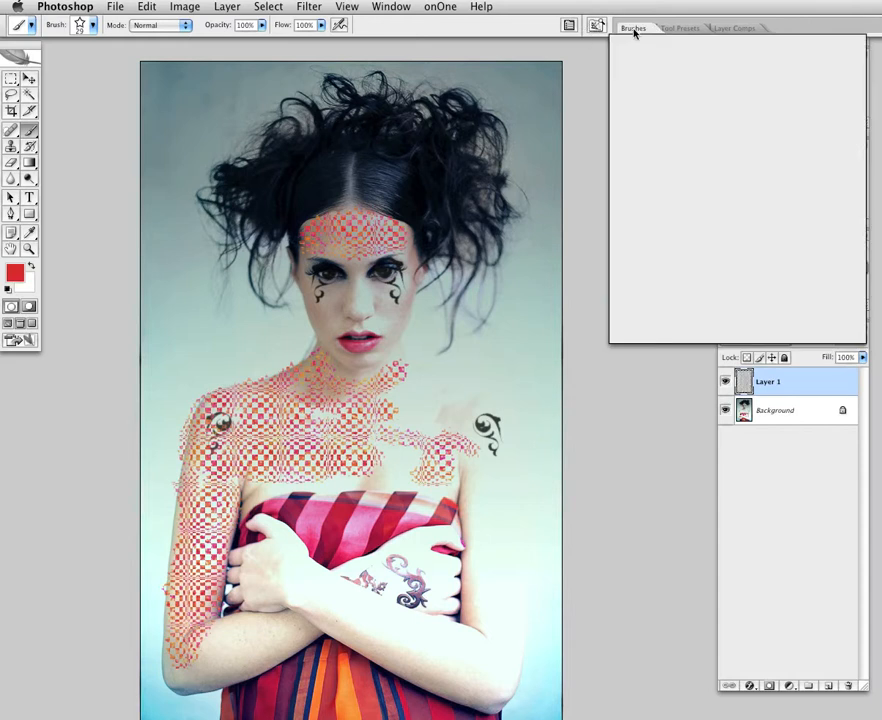
left_click(650, 105)
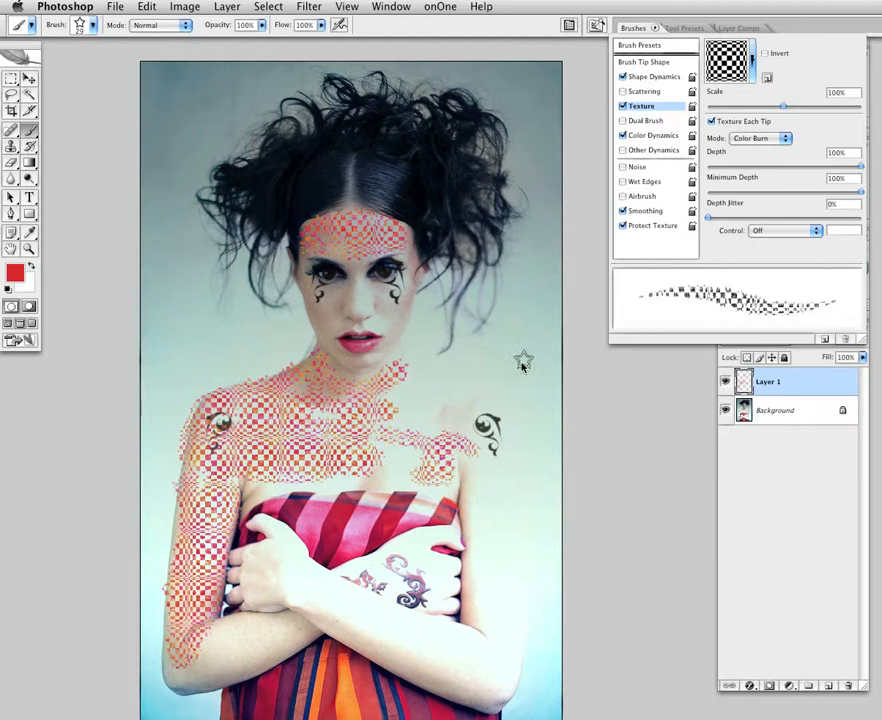
left_click(316, 488)
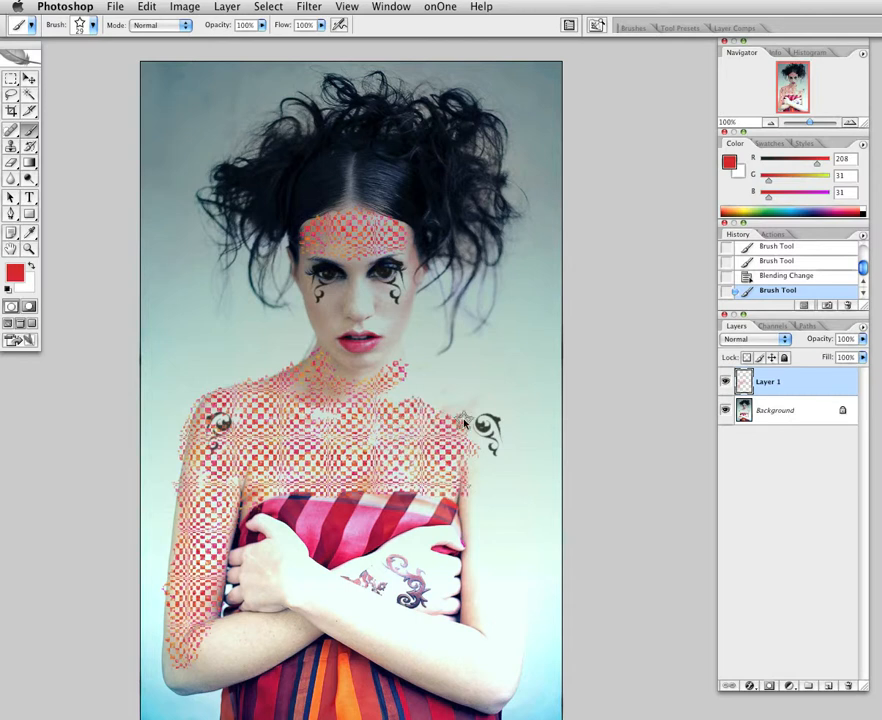
mouse_move(460, 395)
left_mouse_down()
mouse_move(421, 390)
mouse_move(391, 371)
mouse_move(472, 500)
mouse_move(481, 540)
mouse_move(474, 562)
left_mouse_up()
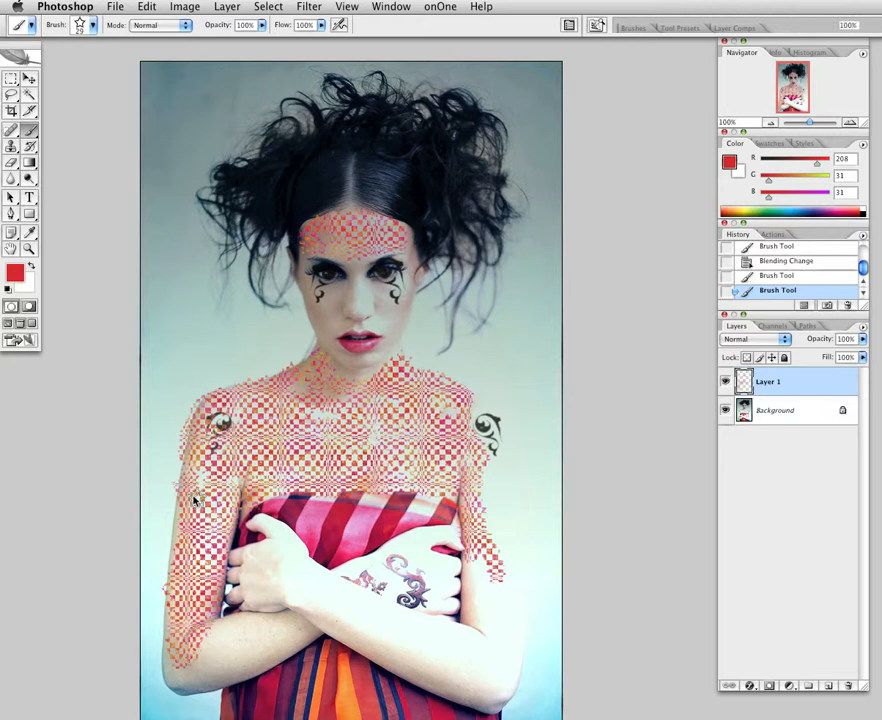
mouse_move(196, 500)
left_mouse_down()
mouse_move(175, 528)
mouse_move(170, 690)
left_mouse_up()
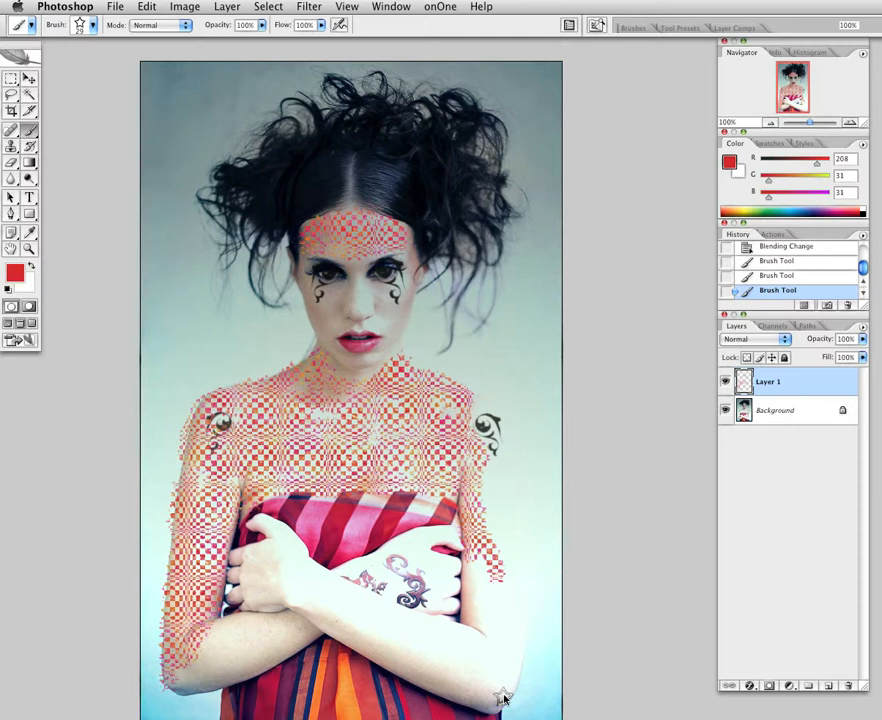
mouse_move(503, 697)
left_mouse_down()
mouse_move(510, 660)
mouse_move(466, 580)
mouse_move(503, 601)
mouse_move(507, 551)
mouse_move(493, 481)
mouse_move(502, 486)
mouse_move(472, 405)
mouse_move(495, 450)
left_mouse_up()
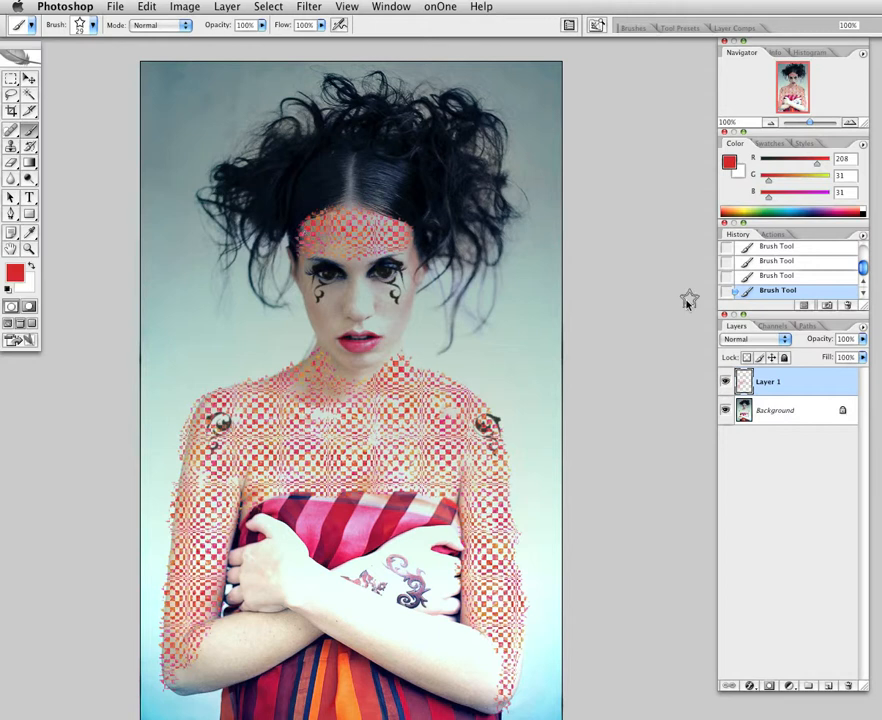
- Set Layer 1's blend mode to Color after trying Overlay, Exclusion, Difference and Saturation
left_click(773, 343)
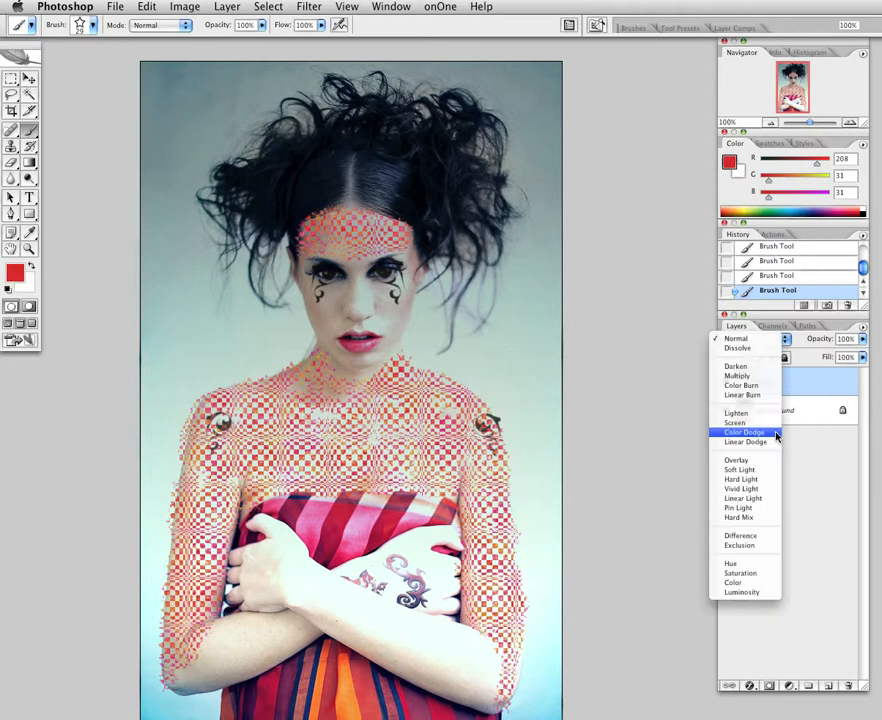
left_click(777, 460)
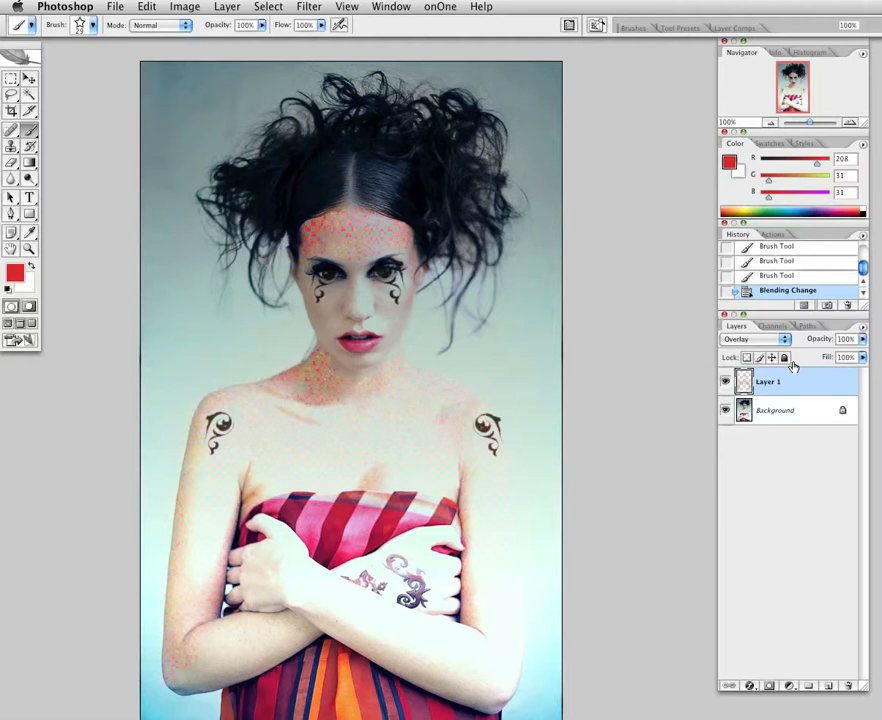
left_click(757, 339)
left_click(753, 424)
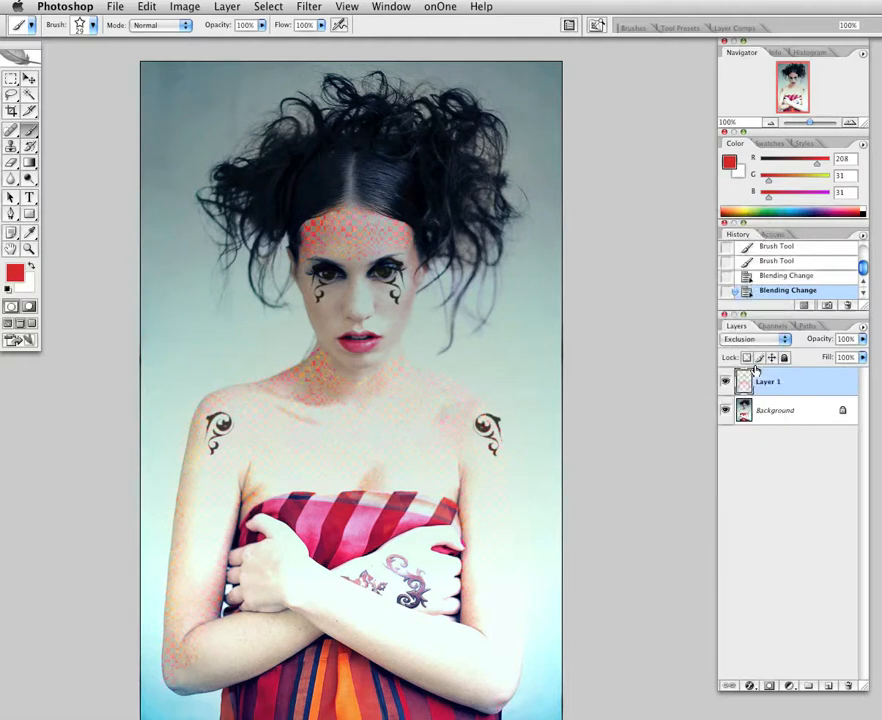
left_click(758, 340)
left_click(758, 340)
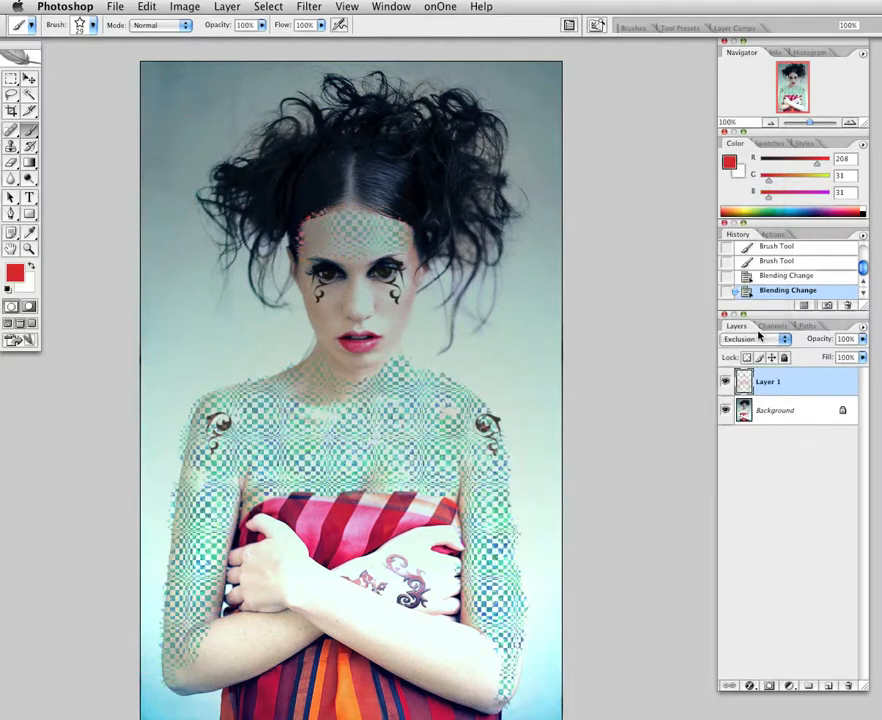
left_click(758, 338)
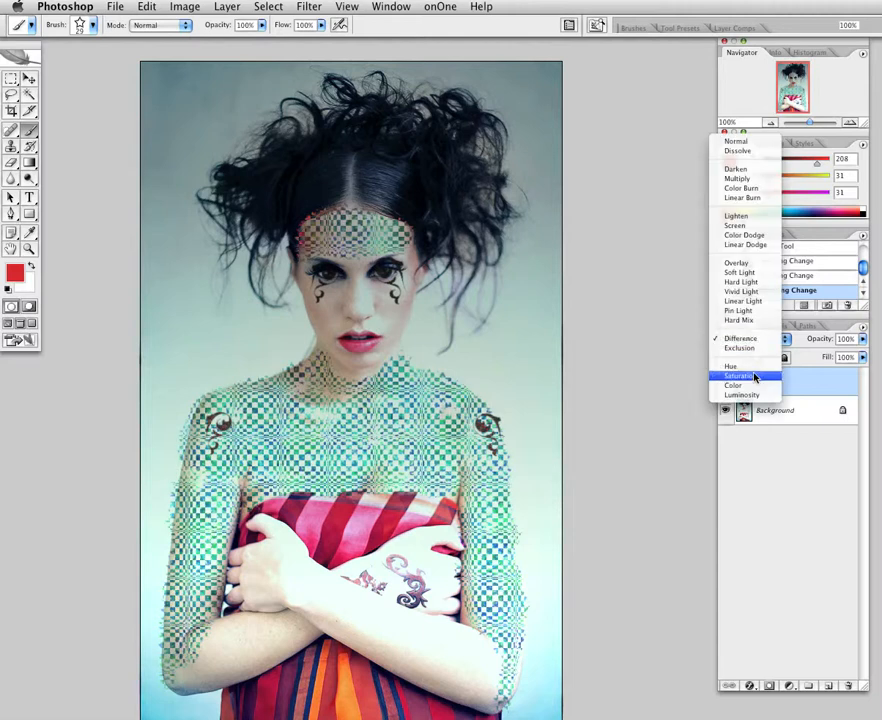
left_click(755, 376)
left_click(755, 339)
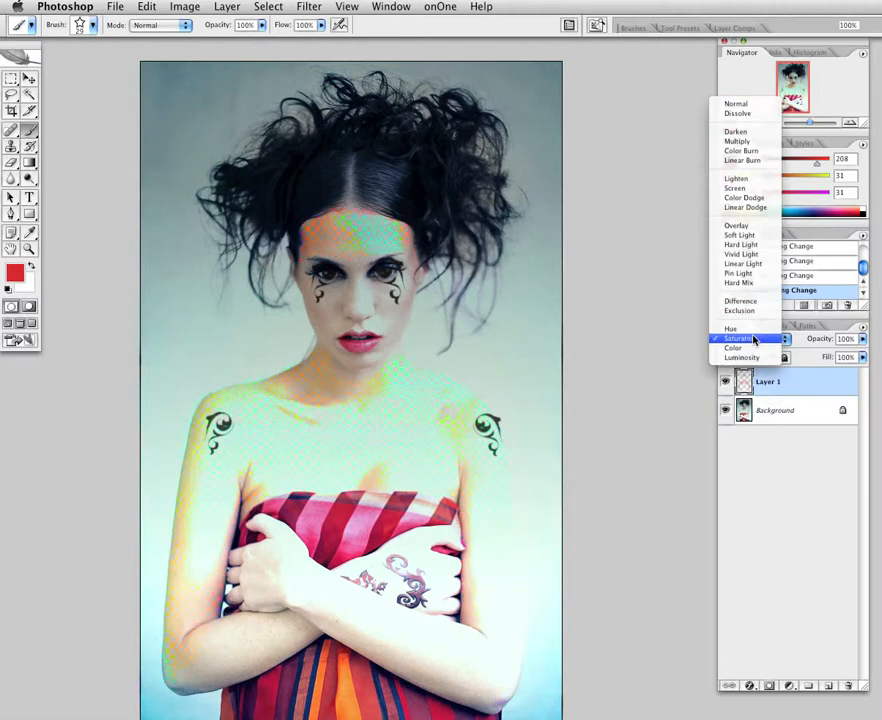
left_click(748, 347)
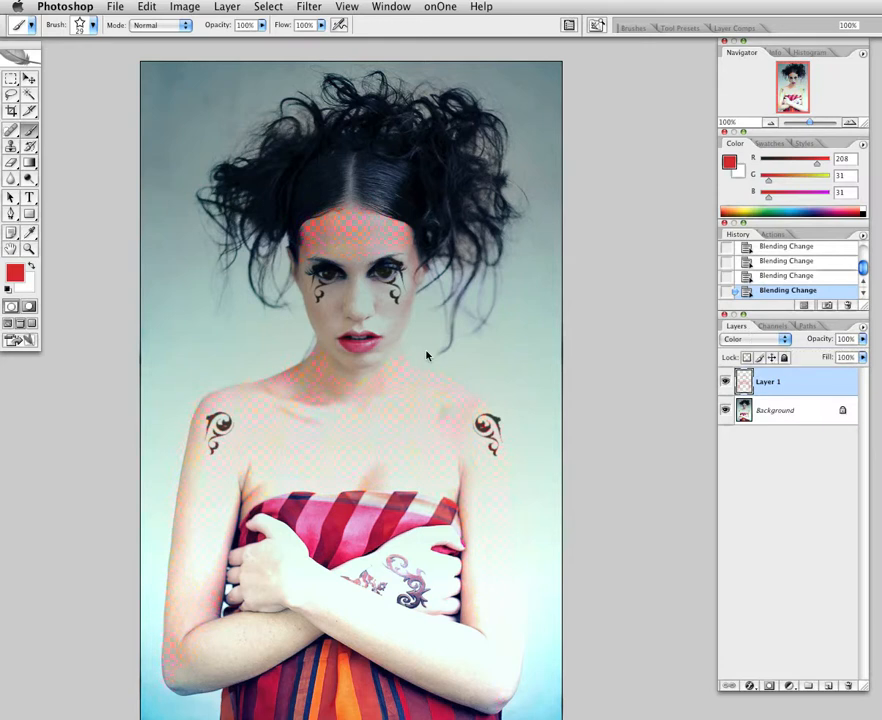
- Switch to the Eraser and choose the 9 px hard round brush for it
left_click(11, 149)
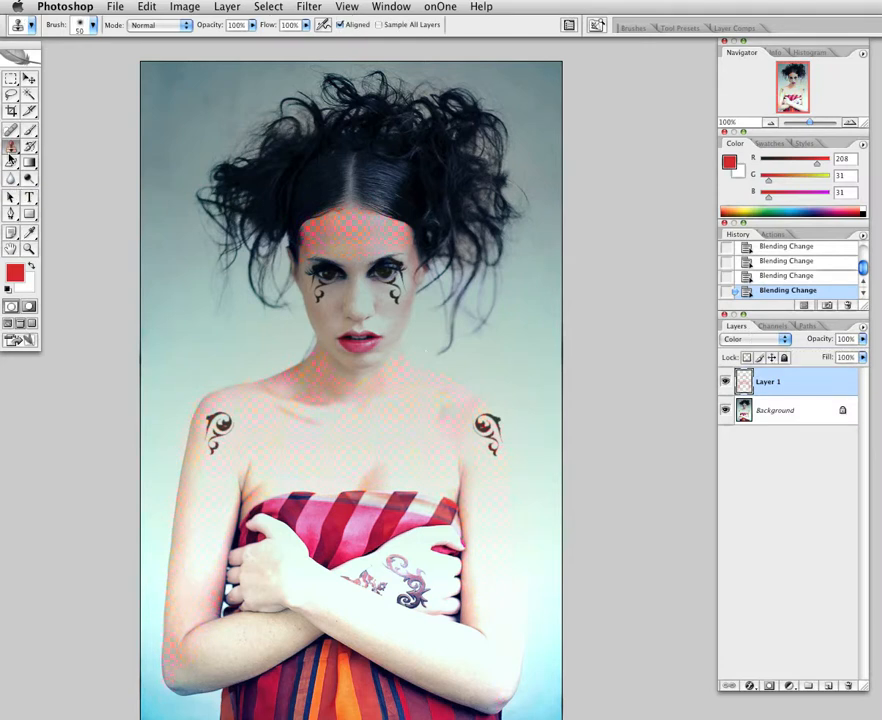
left_click(10, 160)
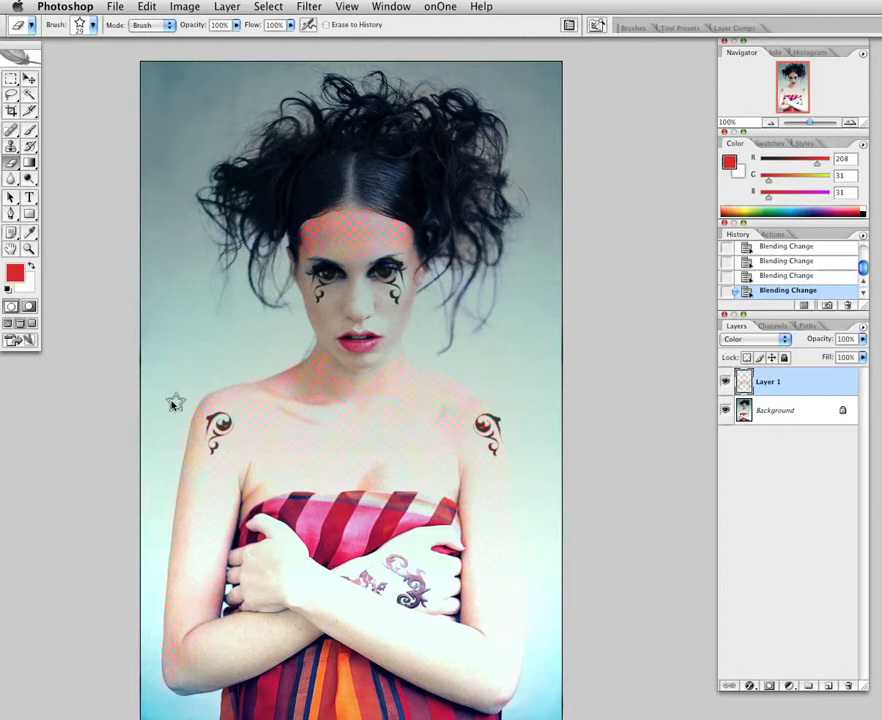
left_click(634, 28)
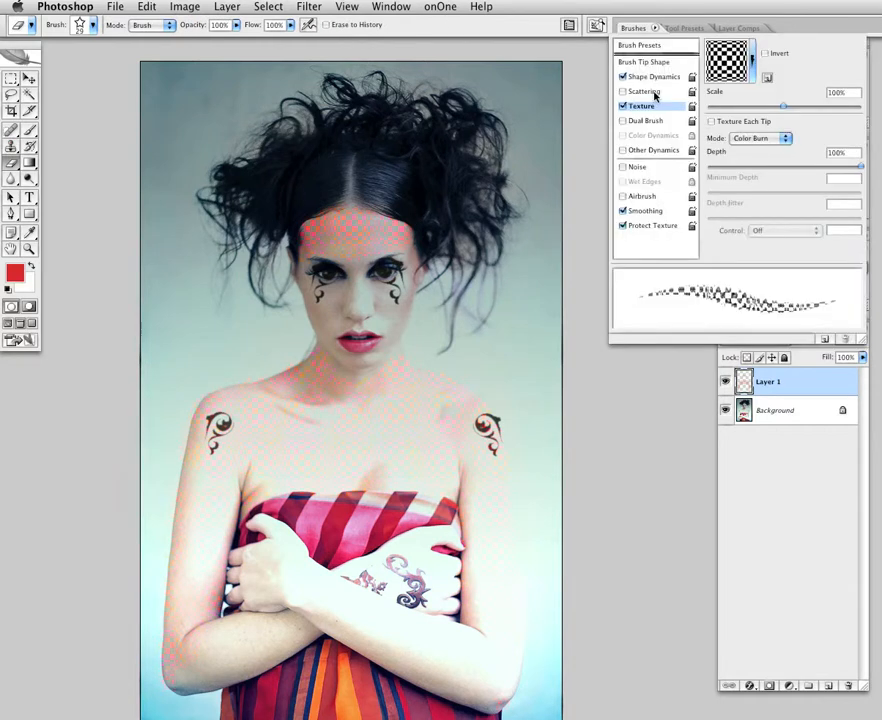
left_click(92, 28)
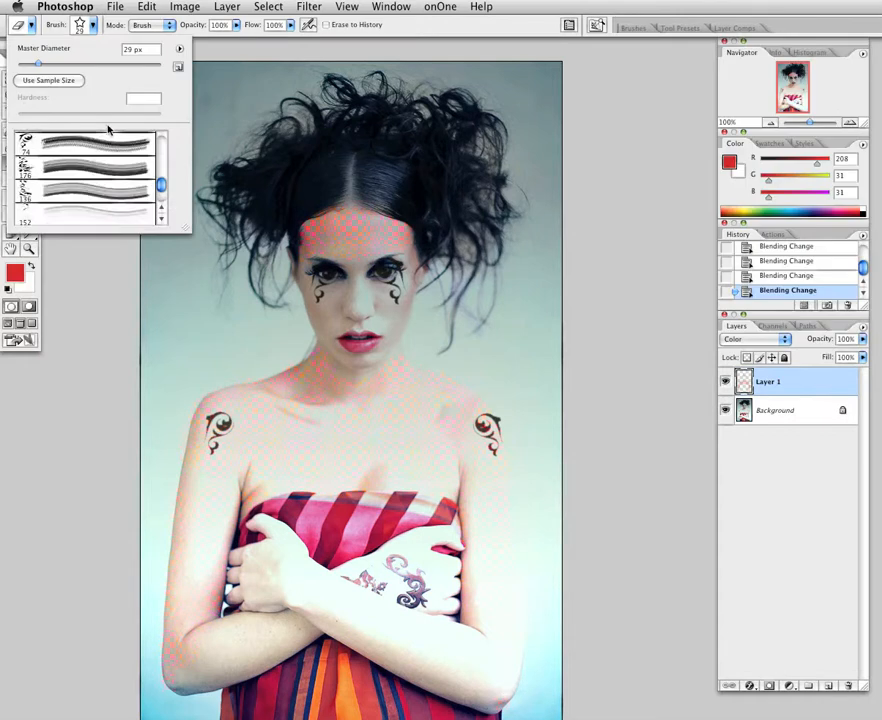
scroll(110, 150, "up", 2)
left_click_drag(162, 187, 163, 118)
left_click(118, 213)
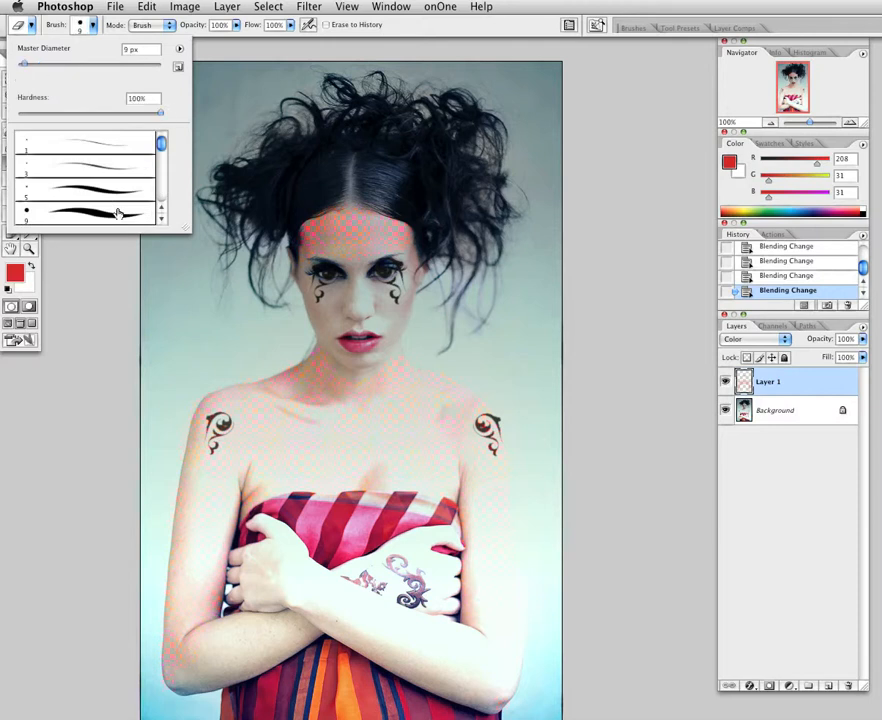
- Set the Eraser's diameter to 52 px and erase one spot in the background beside the shoulder on the image's left side
left_click_drag(50, 69, 117, 69)
left_click(92, 29)
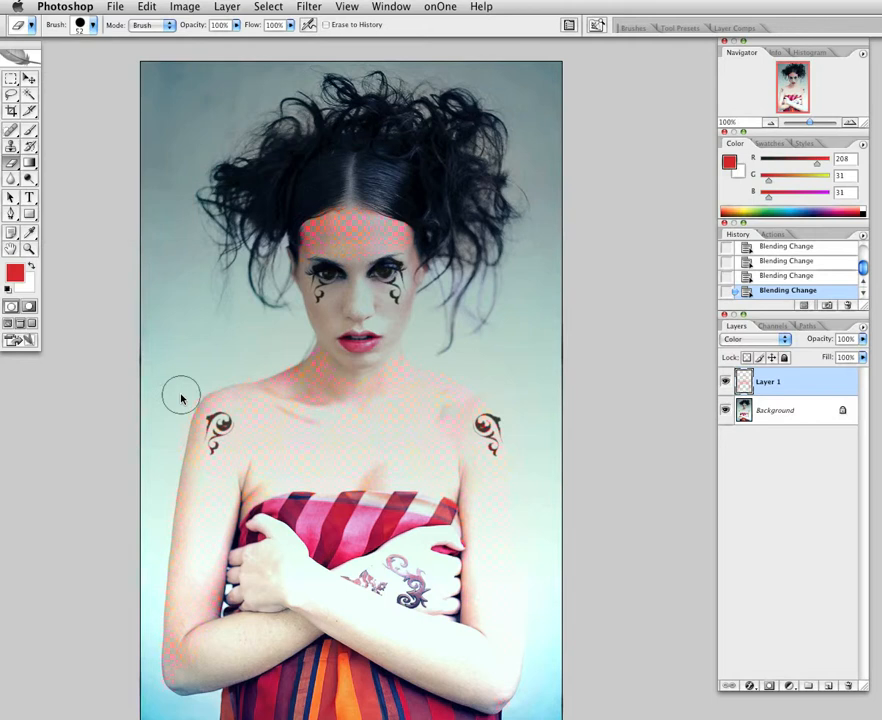
left_click(181, 401)
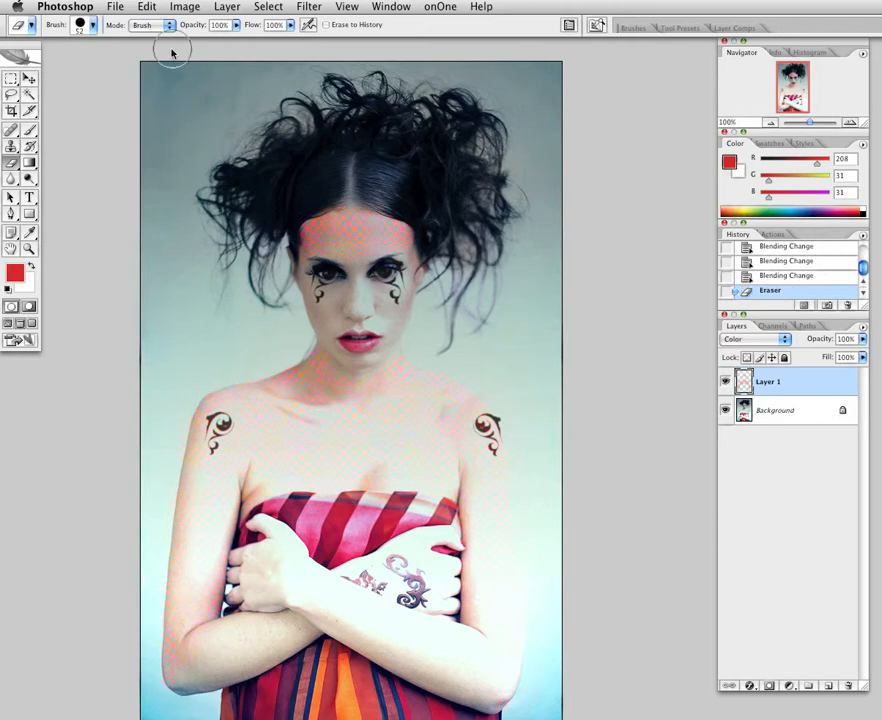
- Keep the Eraser's opacity at 100% and choose the 17 px soft round brush for it
left_click(237, 28)
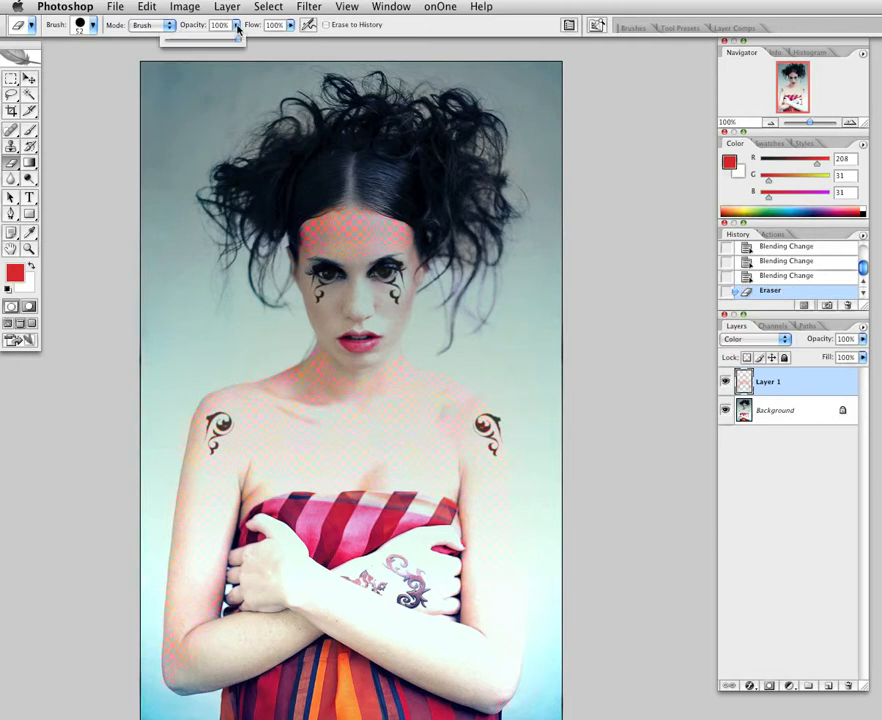
mouse_move(238, 30)
left_mouse_down()
mouse_move(205, 47)
mouse_move(240, 42)
left_mouse_up()
left_click(92, 25)
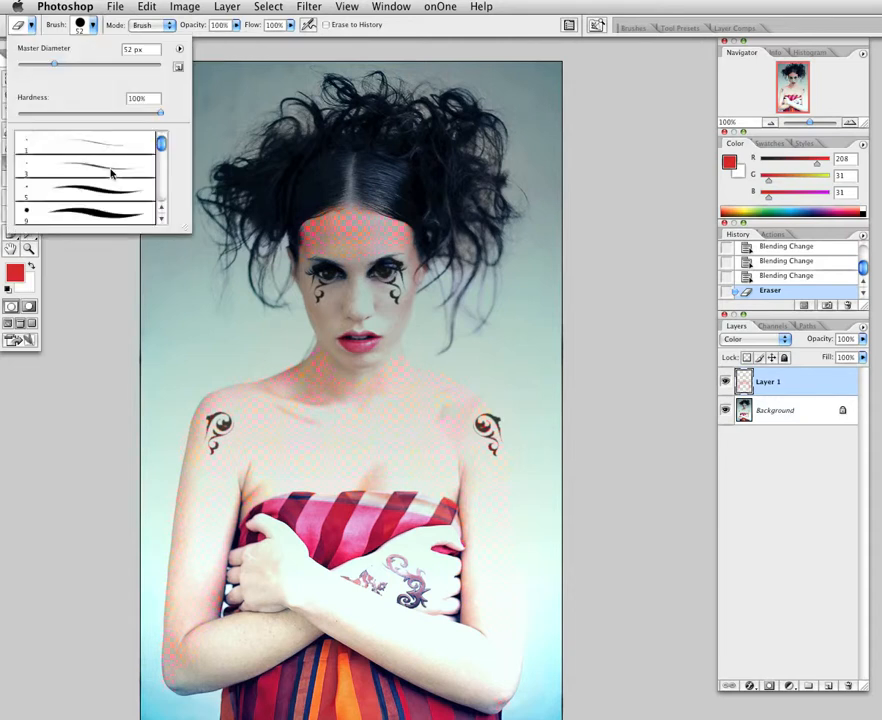
scroll(111, 174, "down", 2)
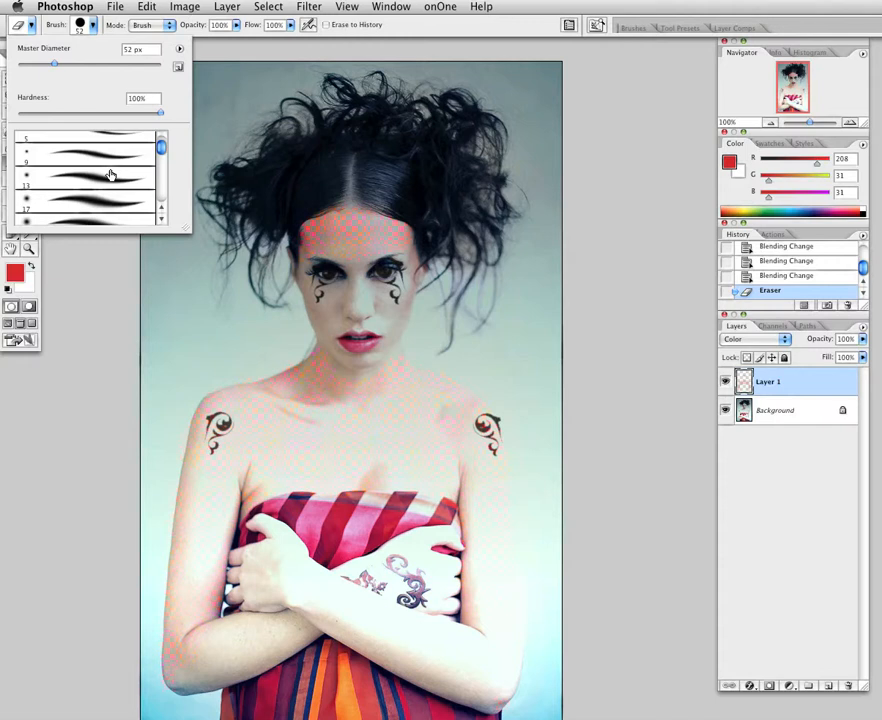
left_click(111, 175)
left_click(96, 27)
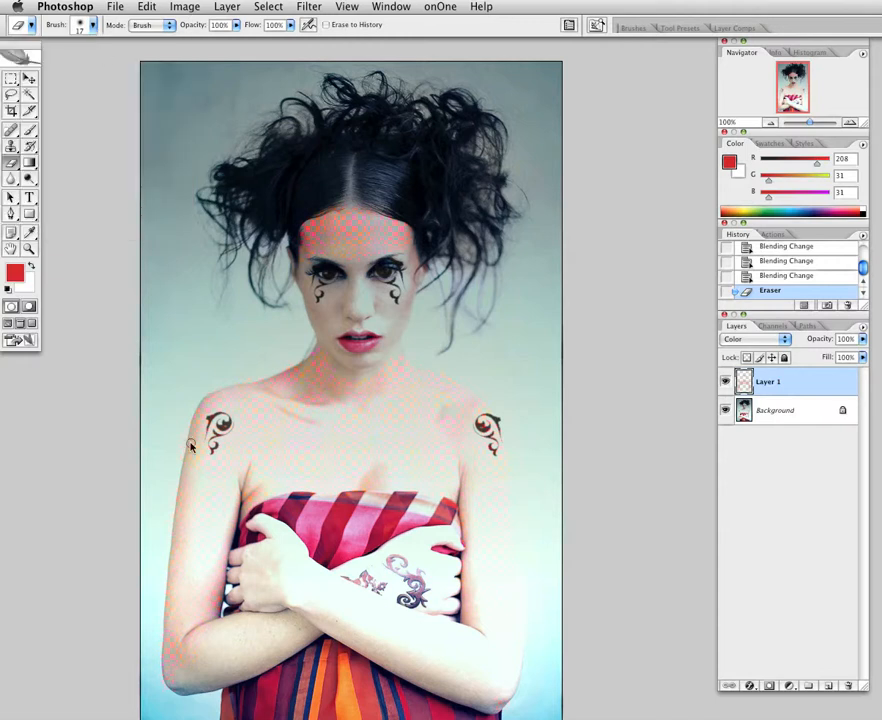
- Enlarge the Eraser to 125 px and erase the checkered overspill outside the arm on the image's left side
key("bracketright")
key("bracketright")
key("bracketright")
key("bracketright")
key("bracketright")
key("bracketright")
key("bracketright")
key("bracketright")
key("bracketright")
key("bracketright")
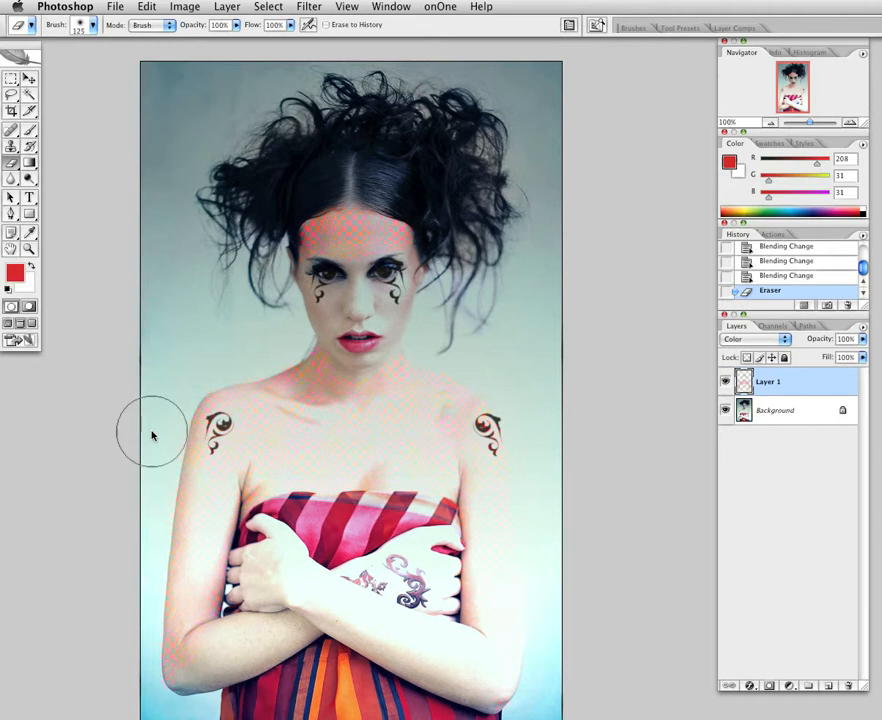
left_click(152, 435)
mouse_move(152, 435)
left_mouse_down()
mouse_move(142, 490)
mouse_move(150, 608)
left_mouse_up()
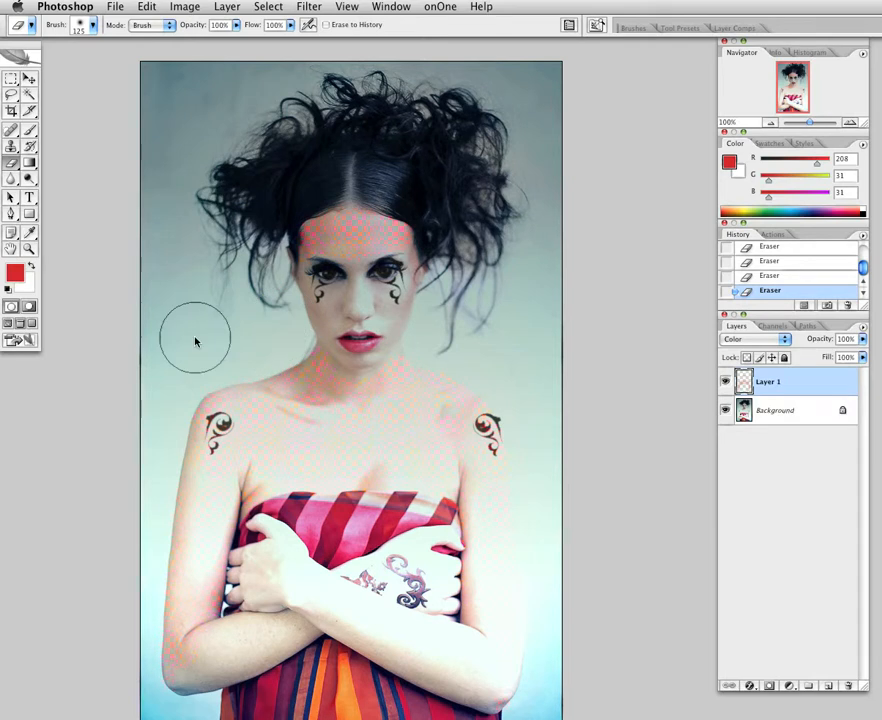
- Set Layer 1's blend mode to Overlay after trying Hard Light, Color Dodge and Multiply
left_click(759, 340)
left_click(741, 235)
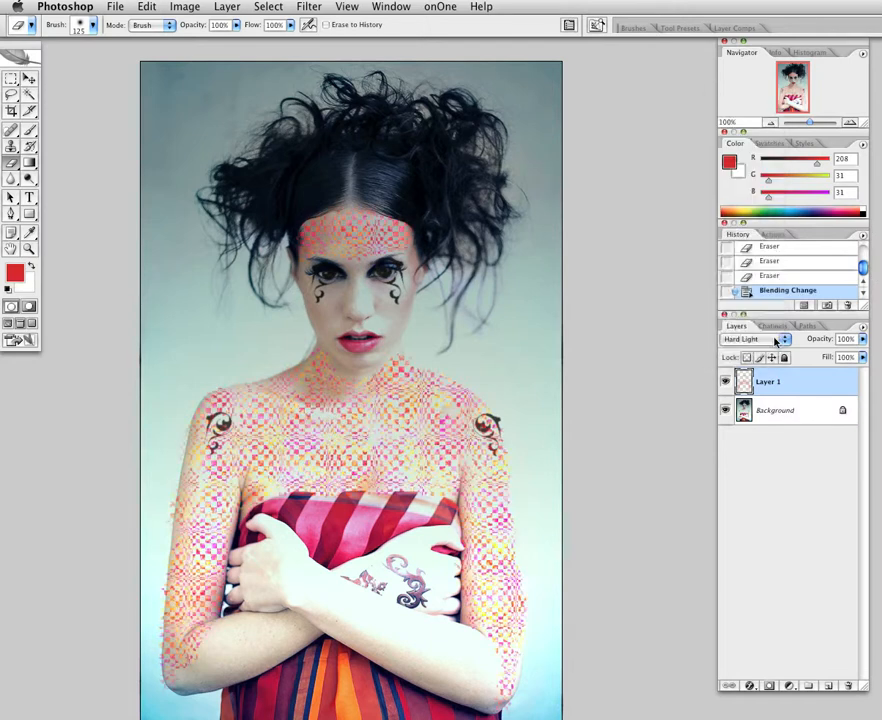
left_click(776, 342)
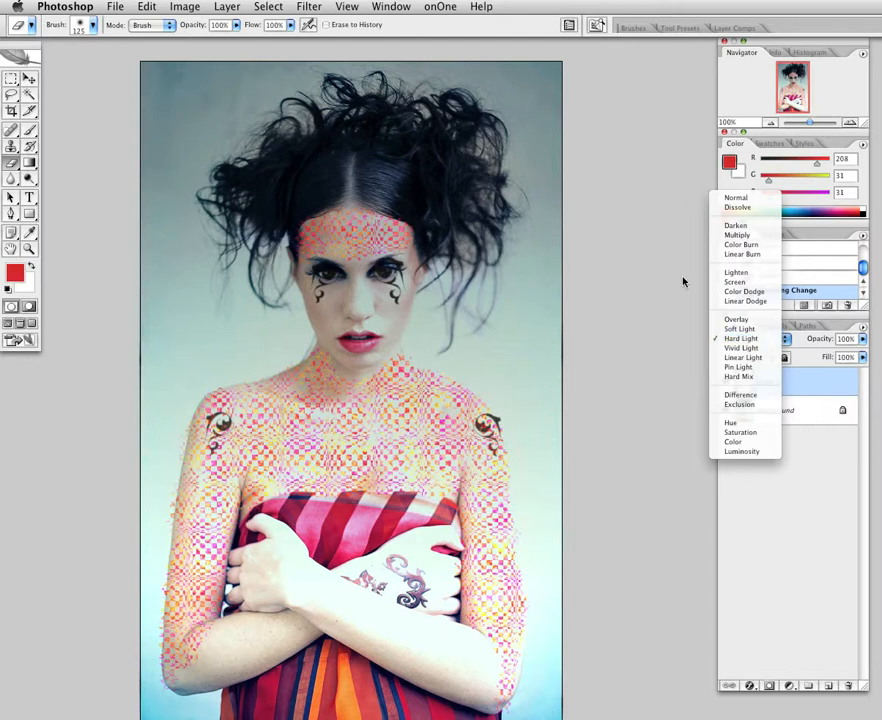
left_click(746, 291)
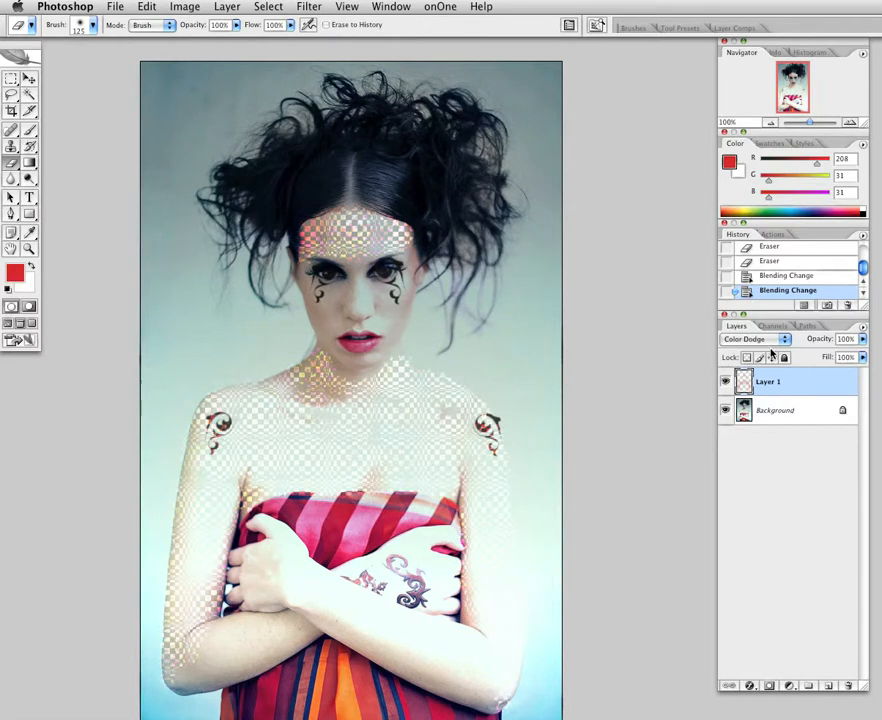
left_click(766, 339)
left_click(741, 283)
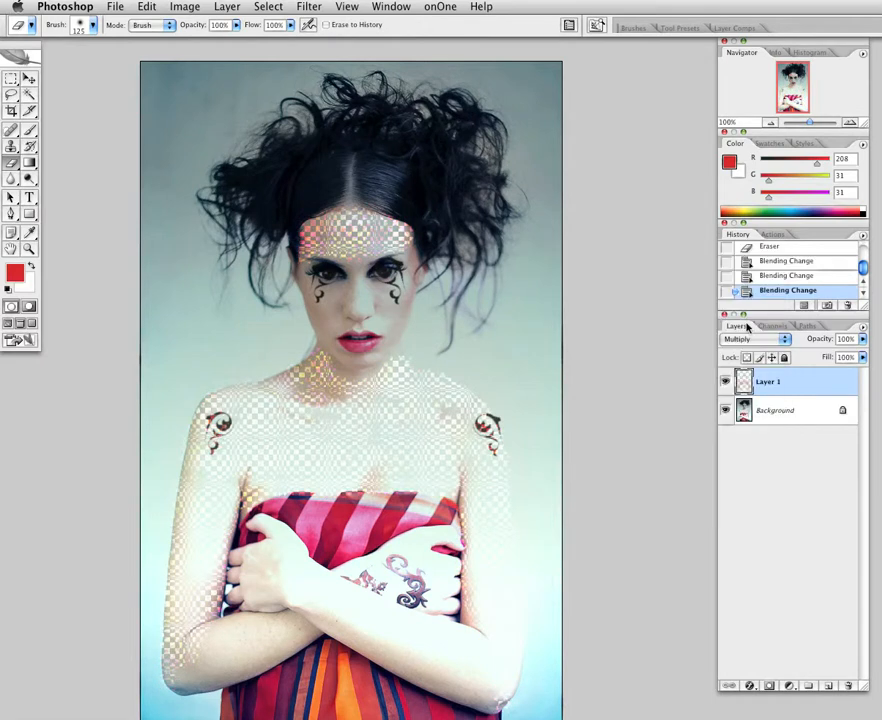
left_click(749, 342)
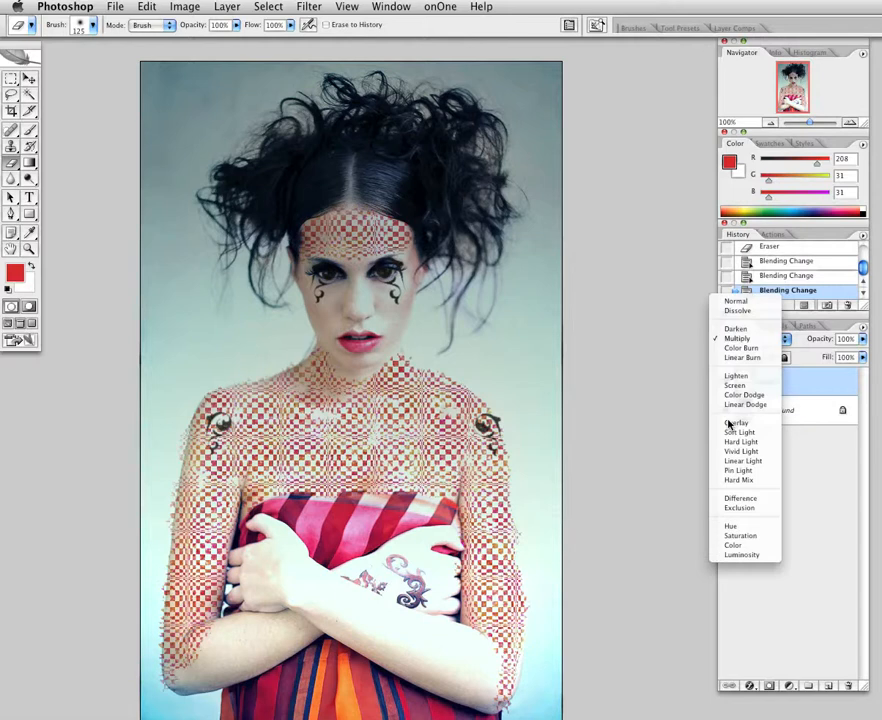
left_click(736, 423)
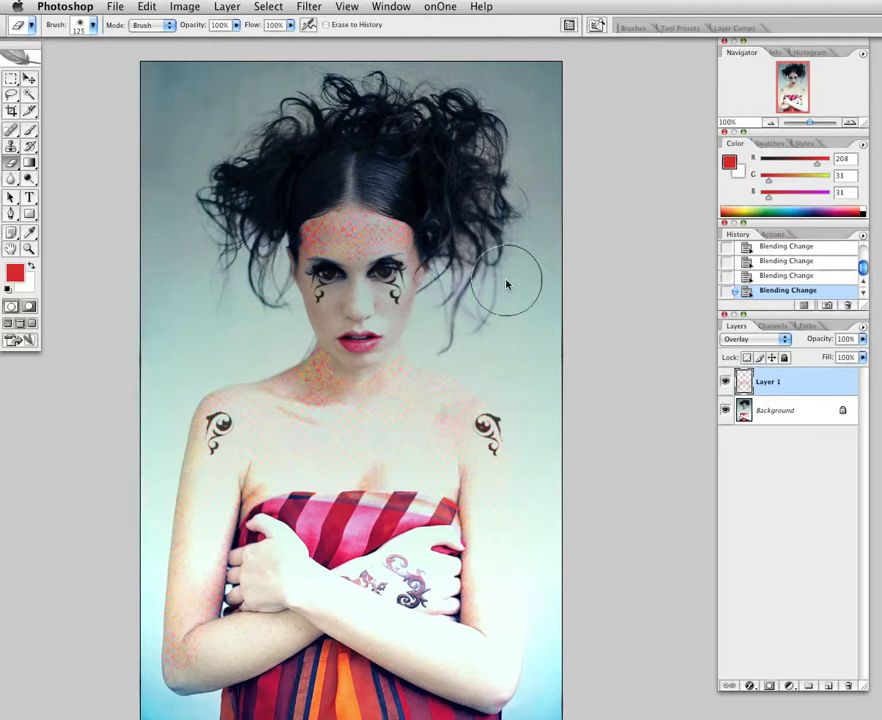
- Choose the 58 px swirl brush tip for the Eraser and stamp it on the background beside the hair
left_click(633, 28)
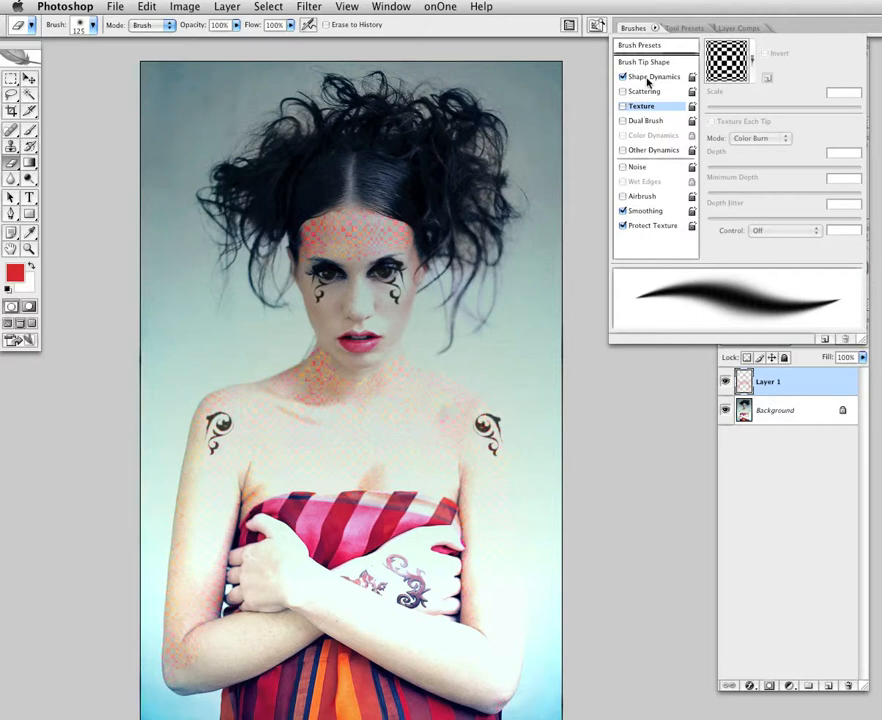
left_click(645, 63)
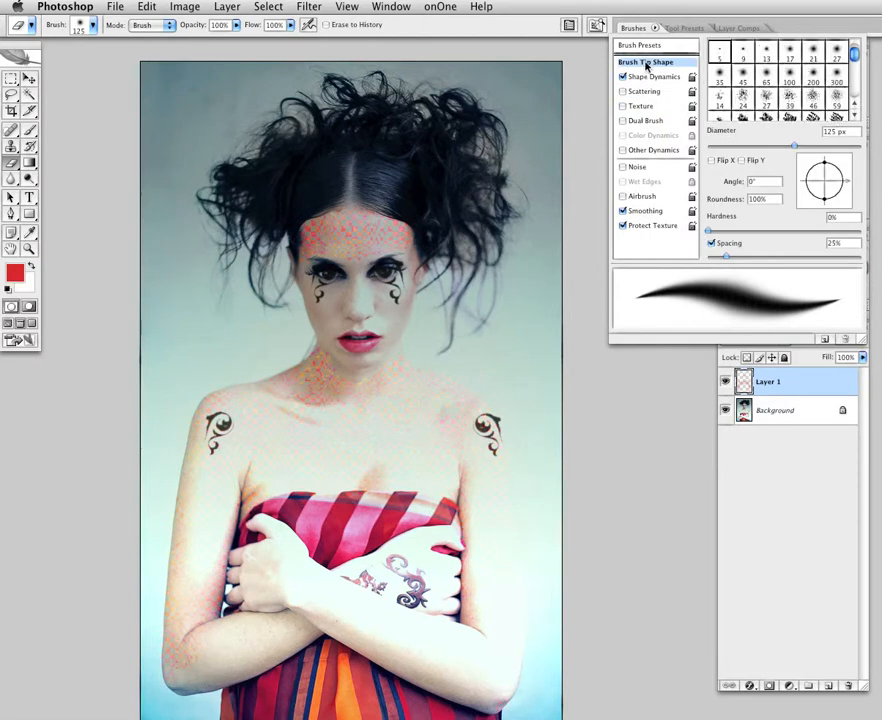
scroll(773, 92, "down", 2)
scroll(773, 92, "down", 2)
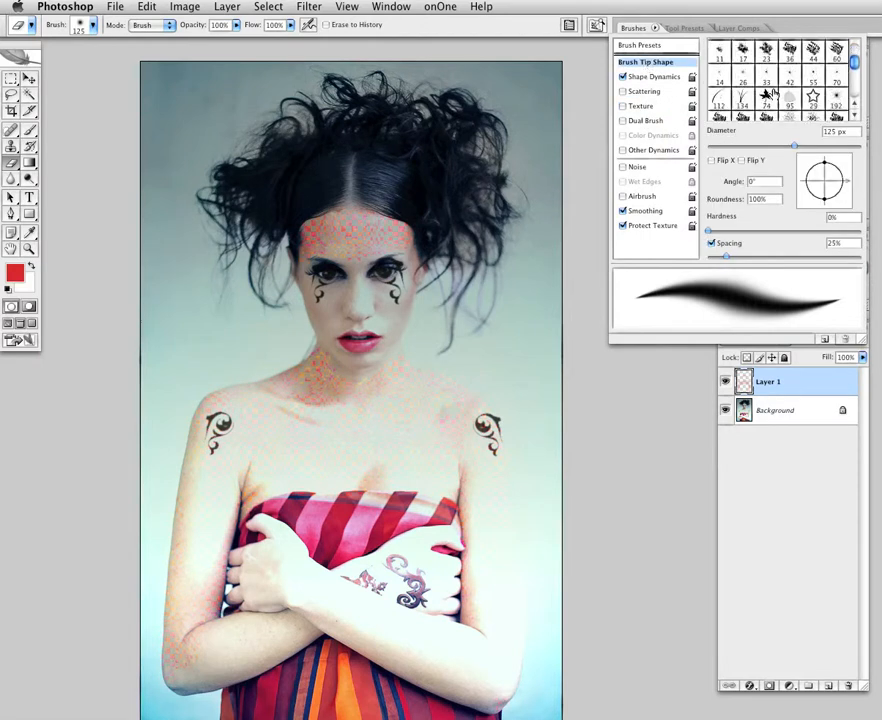
scroll(771, 92, "down", 2)
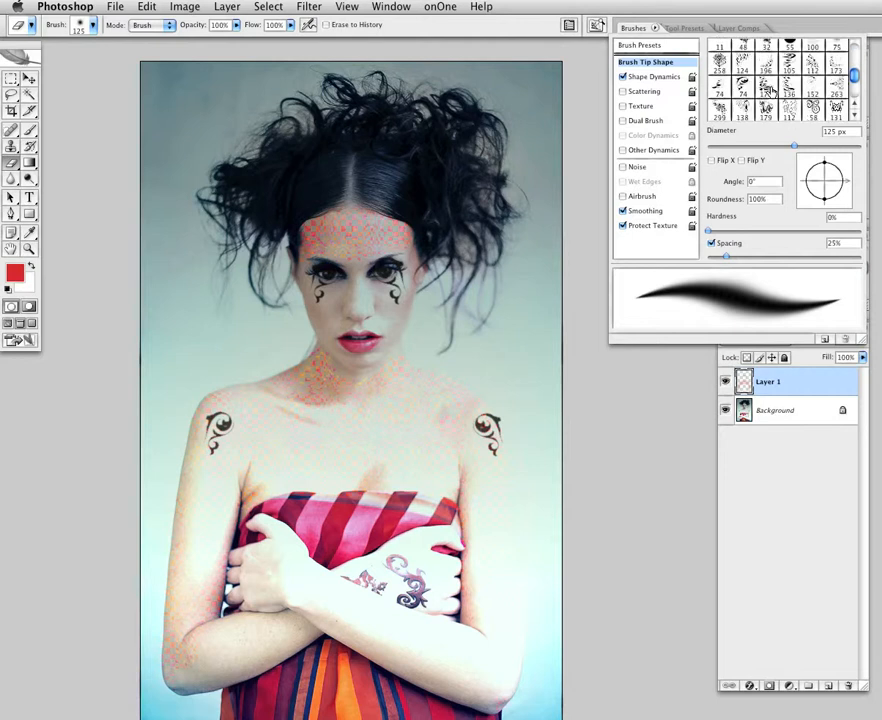
scroll(771, 92, "down", 1)
scroll(815, 86, "down", 1)
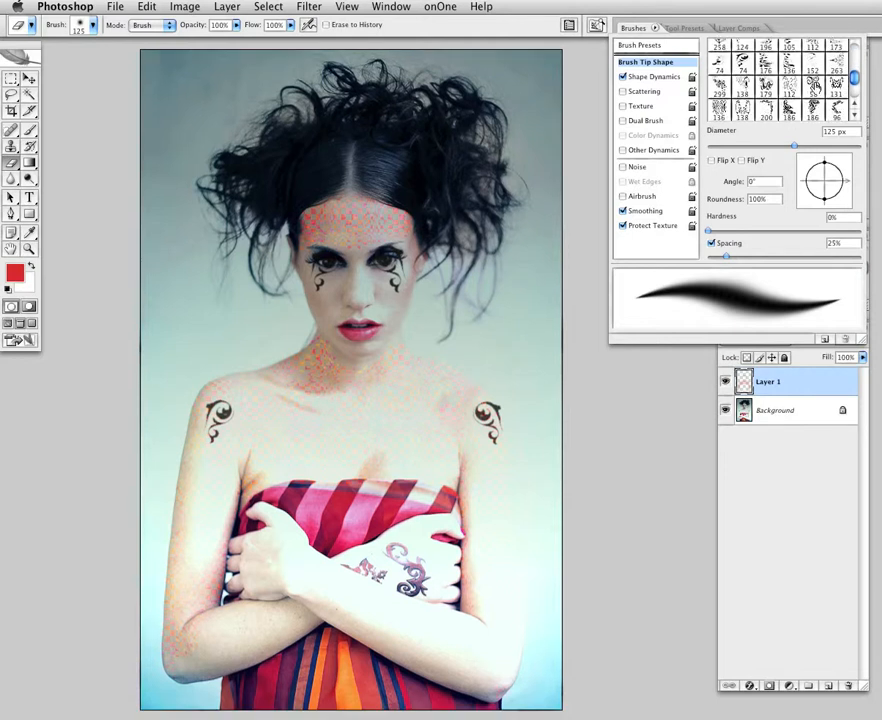
left_click(813, 87)
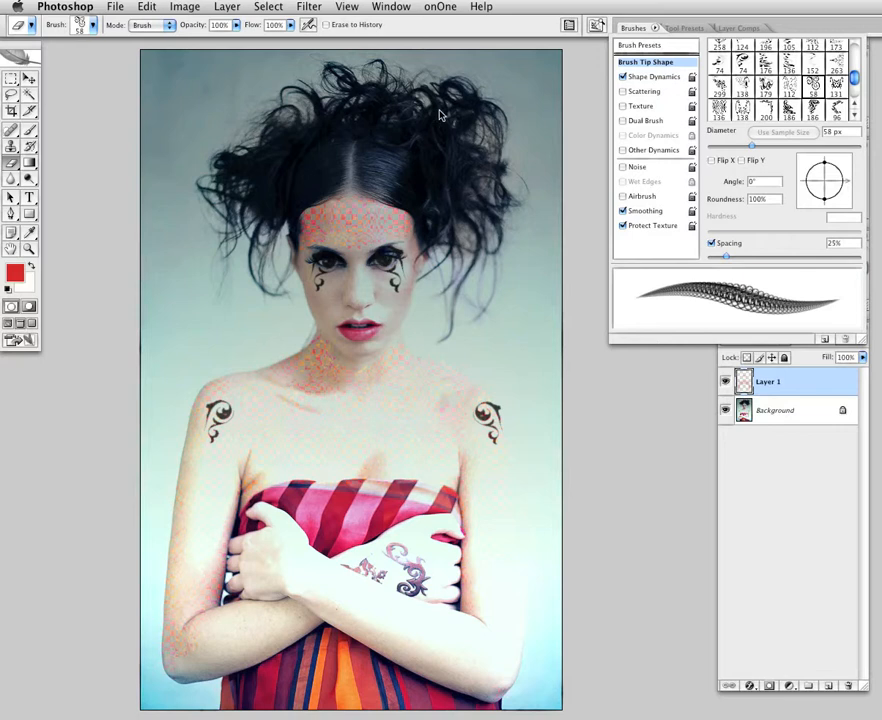
left_click(193, 84)
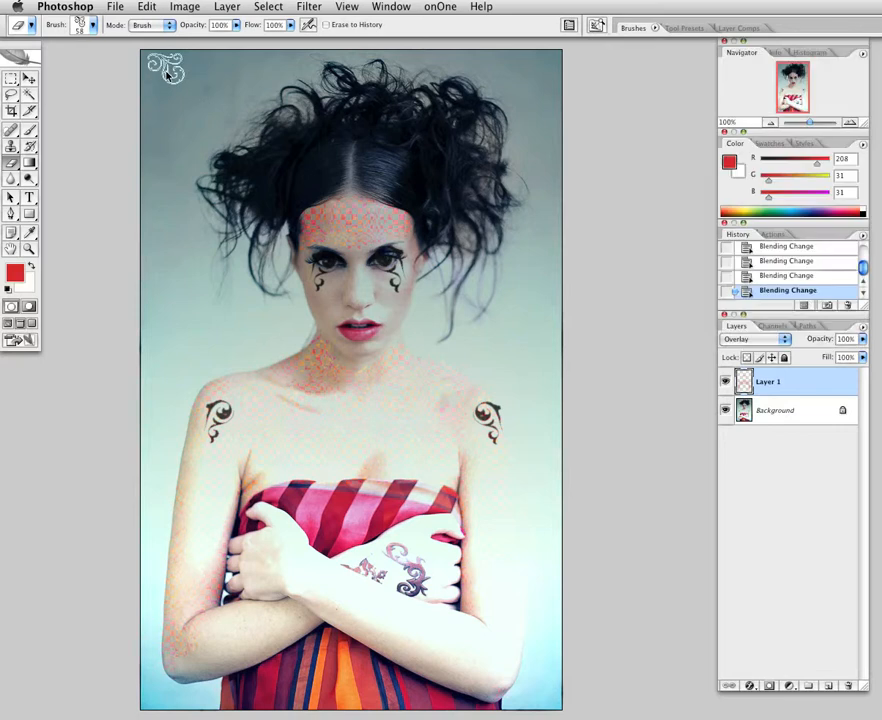
left_click(200, 137)
- Switch to the Brush tool and choose the 58 px round textured tip after trying the 49 px dotted one
left_click(36, 132)
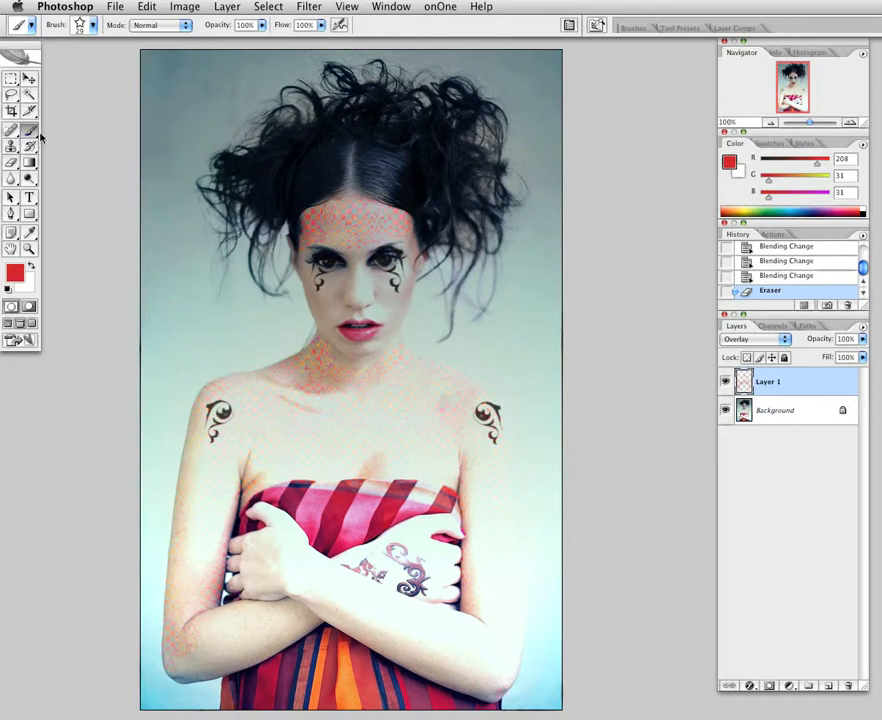
left_click(638, 28)
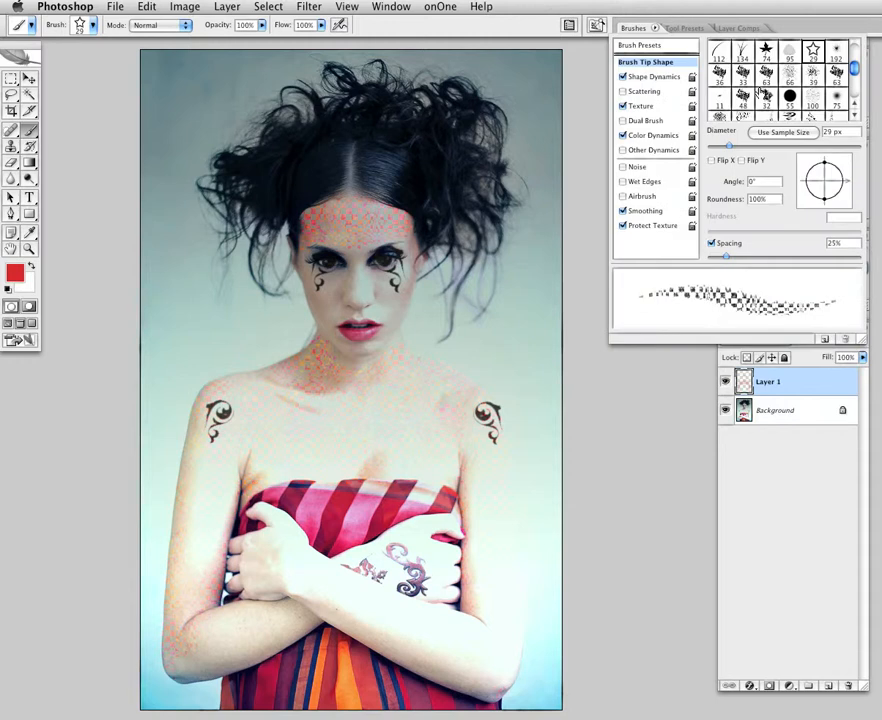
scroll(762, 90, "down", 5)
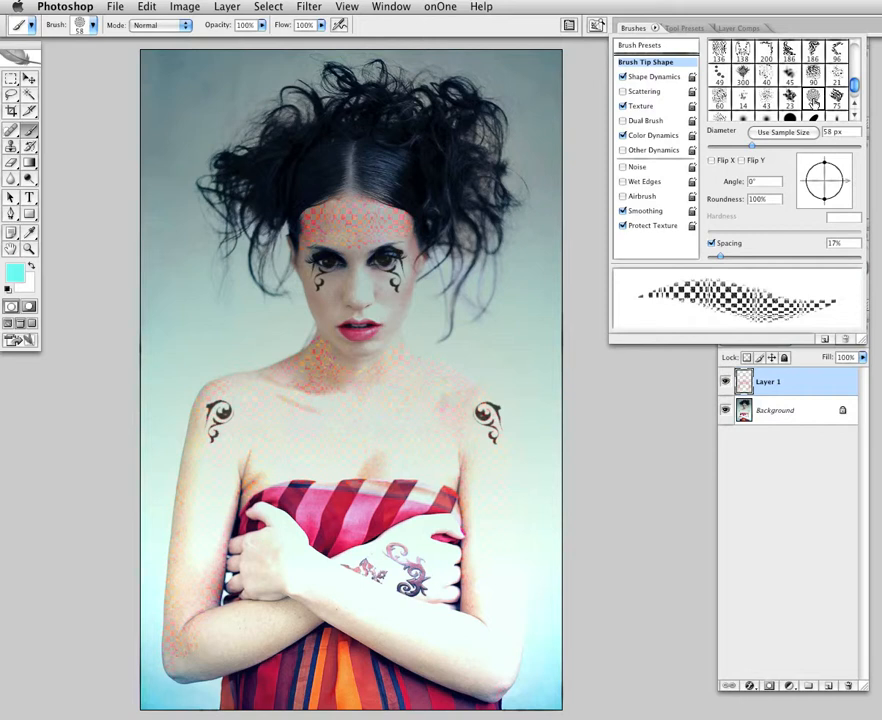
scroll(807, 95, "down", 1)
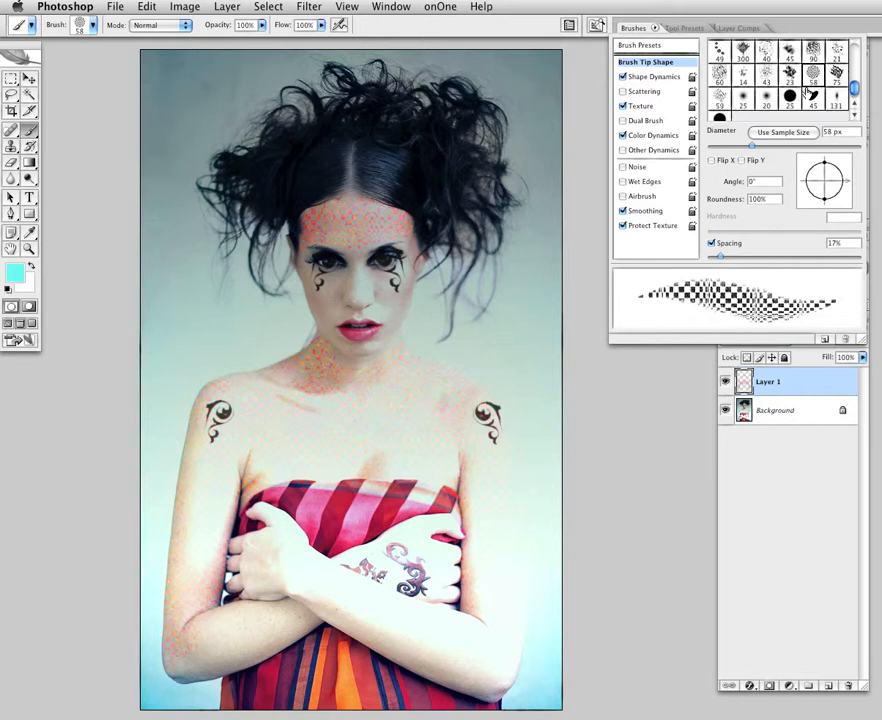
scroll(796, 90, "up", 1)
left_click(720, 86)
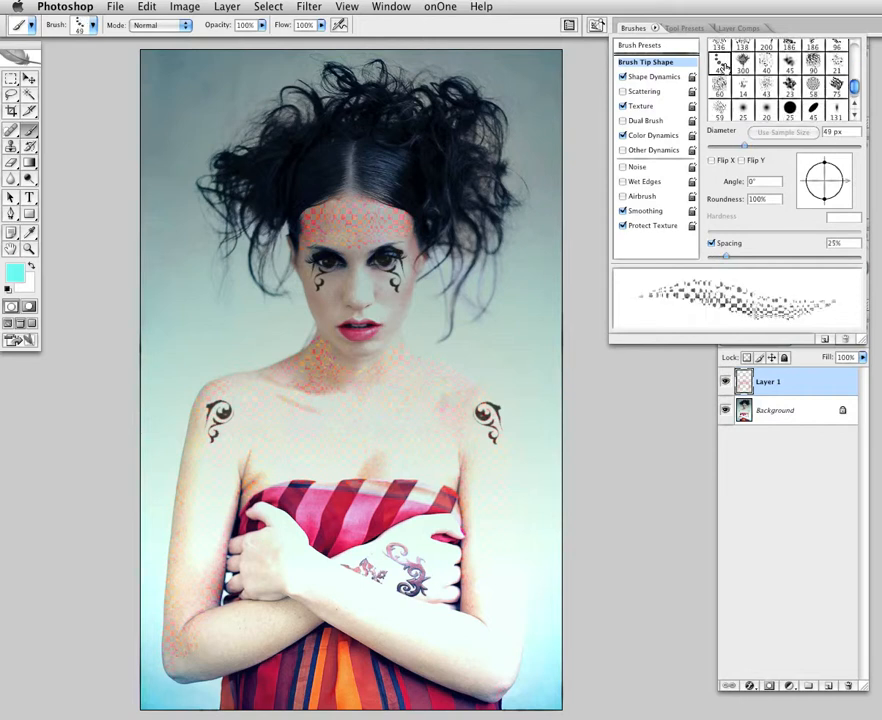
left_click(814, 86)
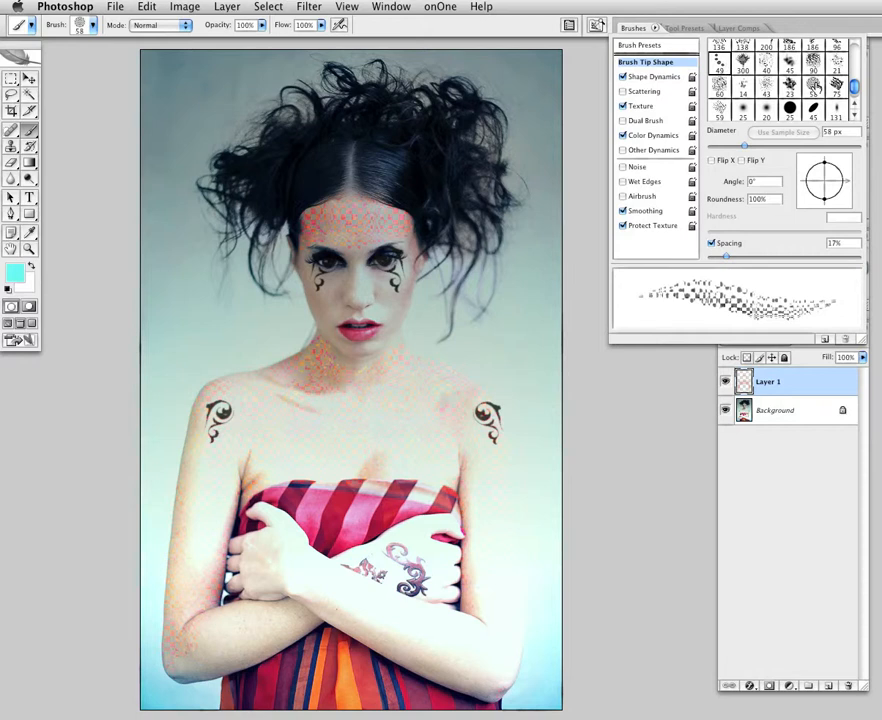
- Set the brush's texture to the black-and-white web-like pattern after trying the rainbow, blue woven and multicolored patterns
left_click(645, 105)
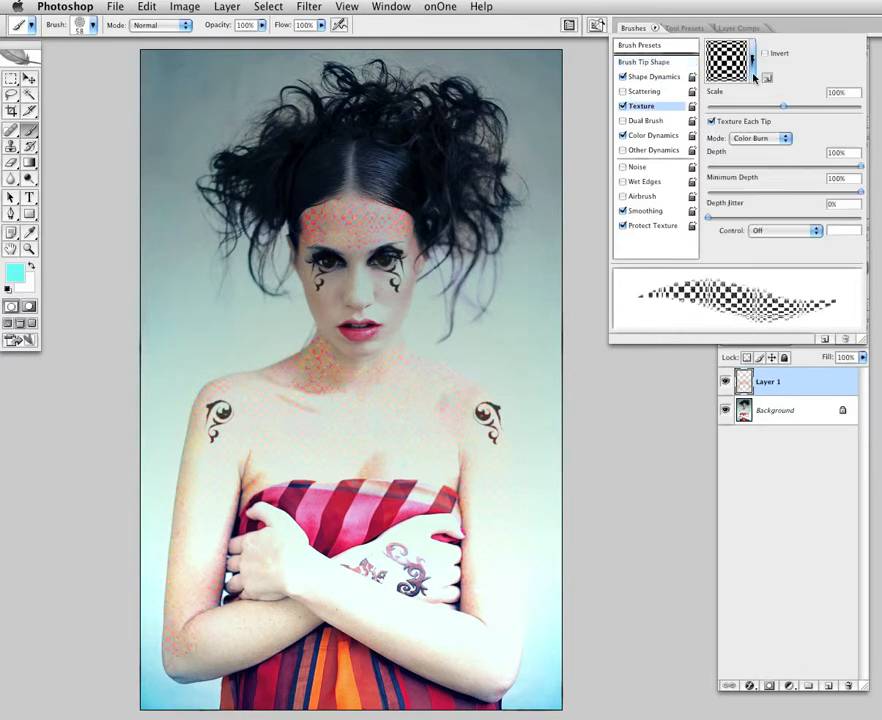
left_click(753, 62)
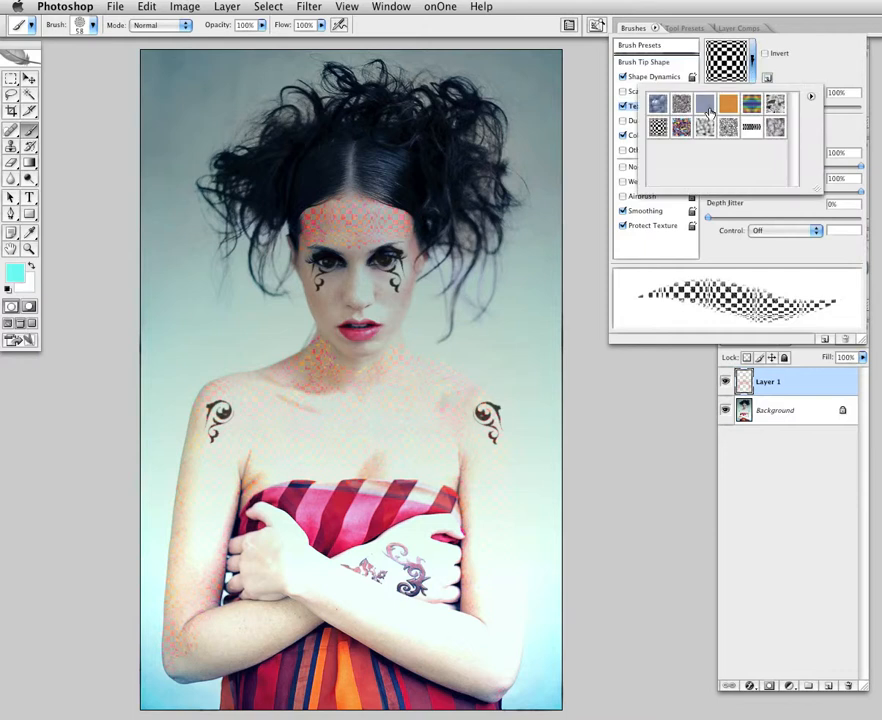
left_click(751, 103)
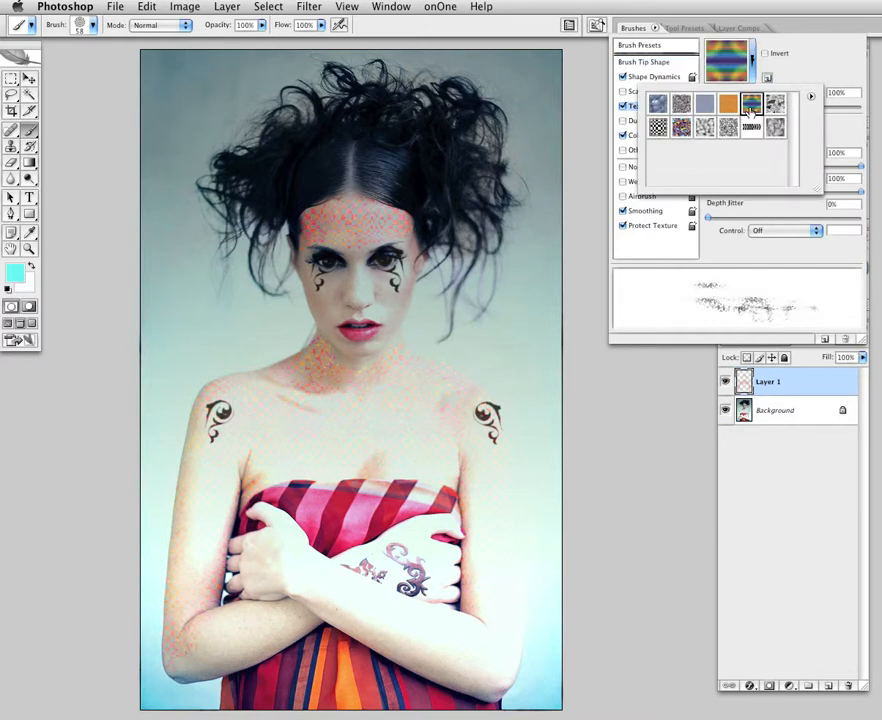
left_click(705, 105)
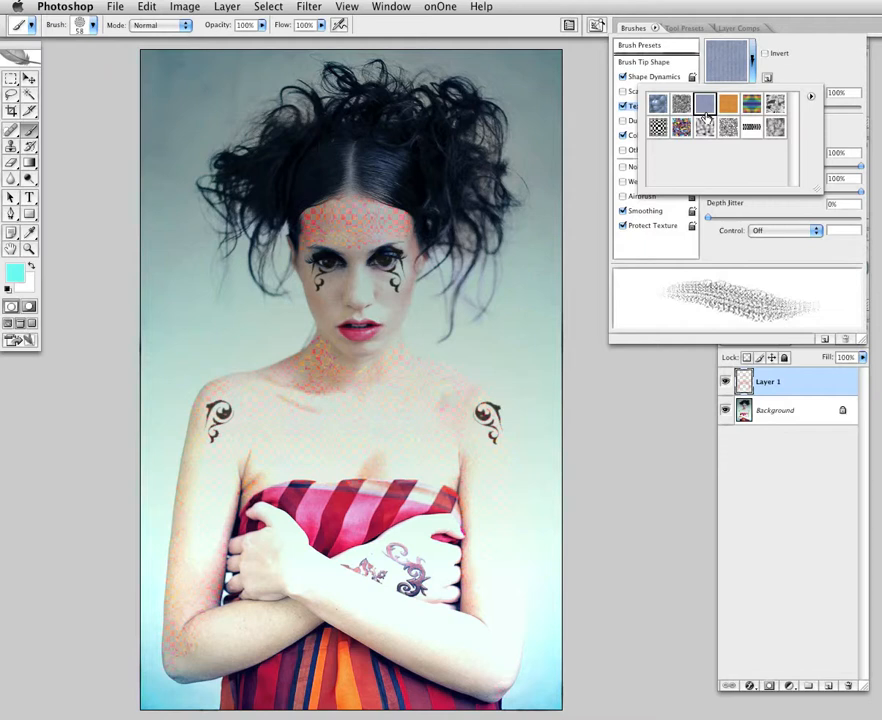
left_click(704, 127)
left_click(681, 127)
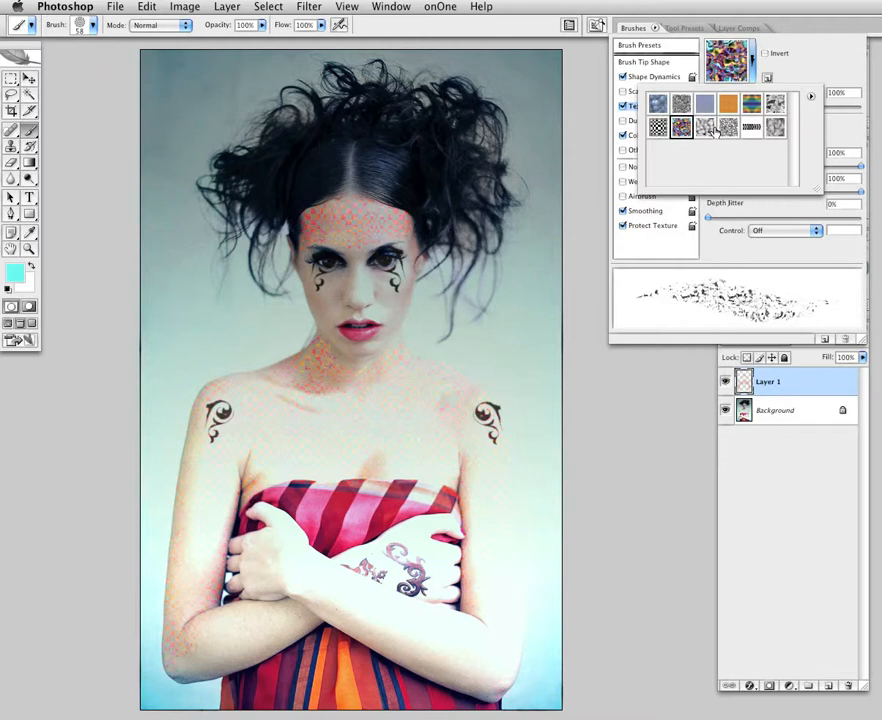
left_click(729, 128)
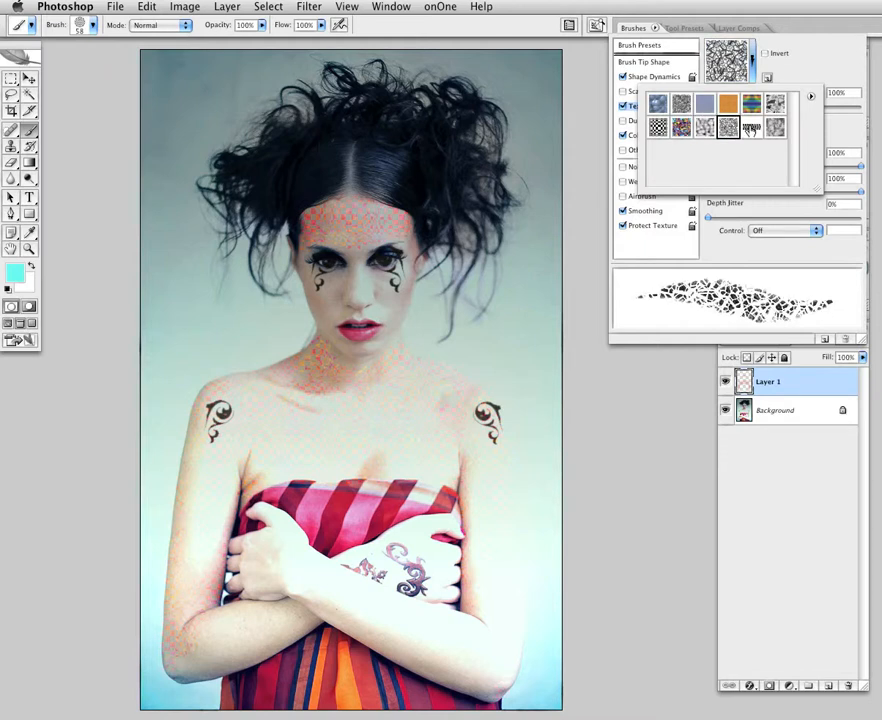
left_click(754, 70)
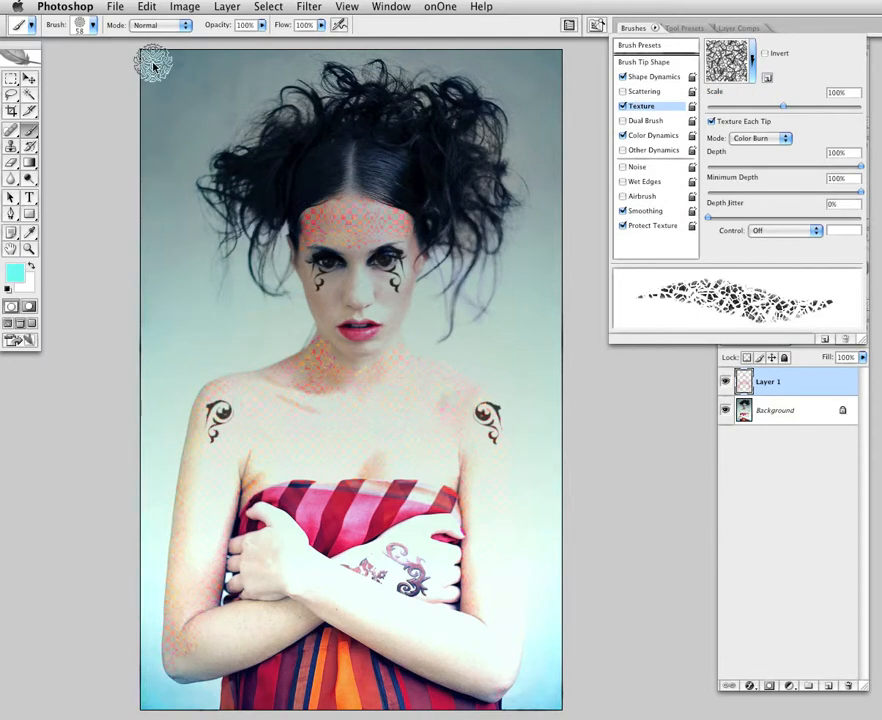
- Paint the aqua web-textured pattern on Layer 1 across the background around the figure, filling in around the hair and neck
mouse_move(154, 66)
left_mouse_down()
mouse_move(259, 77)
mouse_move(161, 128)
mouse_move(154, 215)
mouse_move(265, 342)
mouse_move(168, 260)
mouse_move(156, 145)
mouse_move(264, 55)
mouse_move(194, 143)
mouse_move(220, 149)
mouse_move(252, 338)
mouse_move(153, 467)
mouse_move(182, 693)
mouse_move(172, 700)
left_mouse_up()
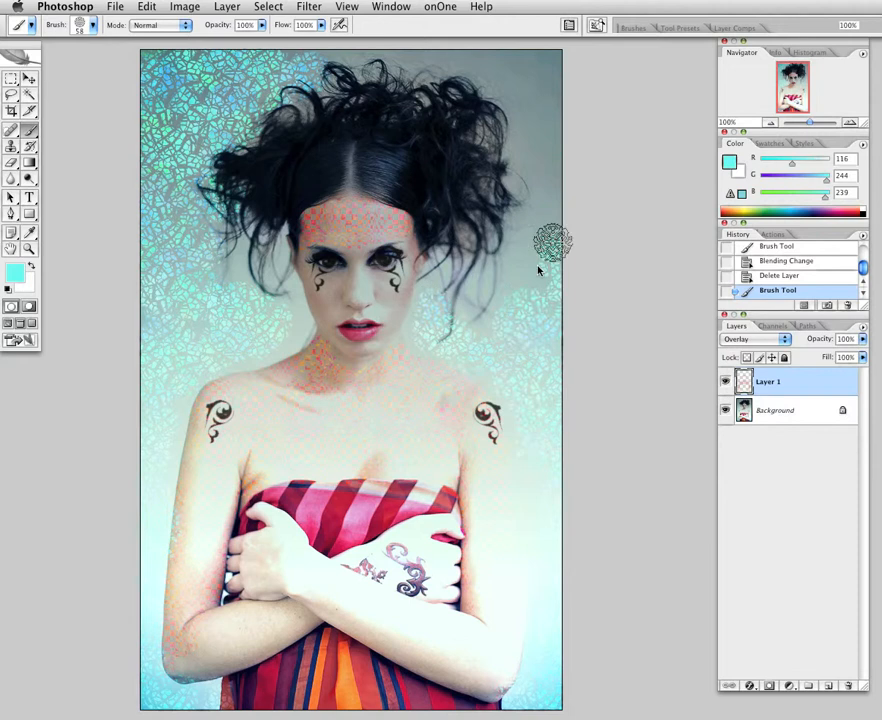
left_click_drag(546, 243, 458, 307)
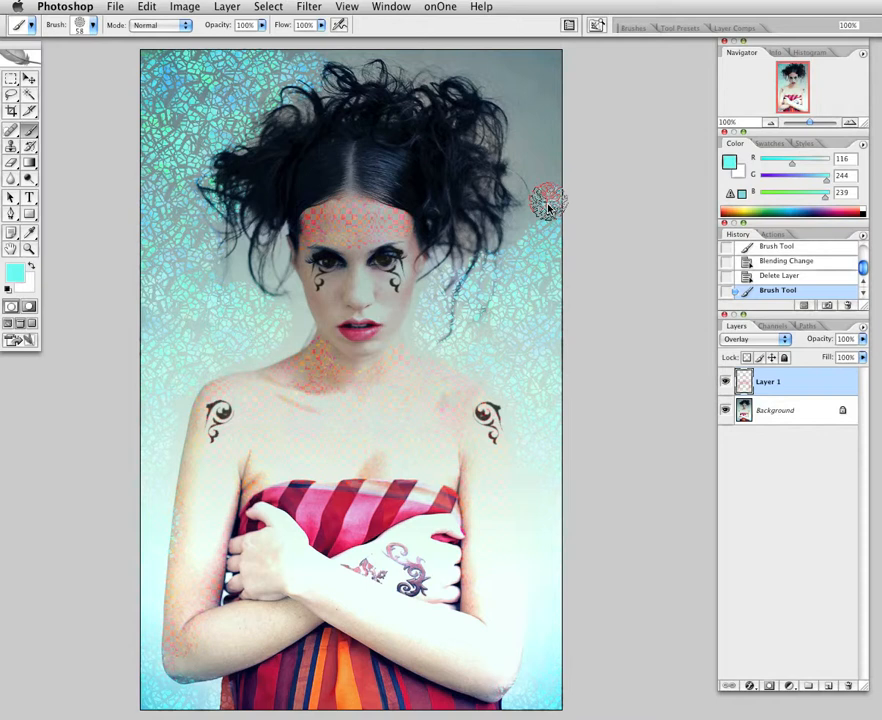
mouse_move(538, 188)
left_mouse_down()
mouse_move(565, 148)
mouse_move(548, 65)
mouse_move(268, 65)
mouse_move(285, 117)
mouse_move(216, 225)
mouse_move(270, 268)
mouse_move(282, 302)
mouse_move(279, 347)
mouse_move(280, 270)
mouse_move(500, 300)
left_mouse_up()
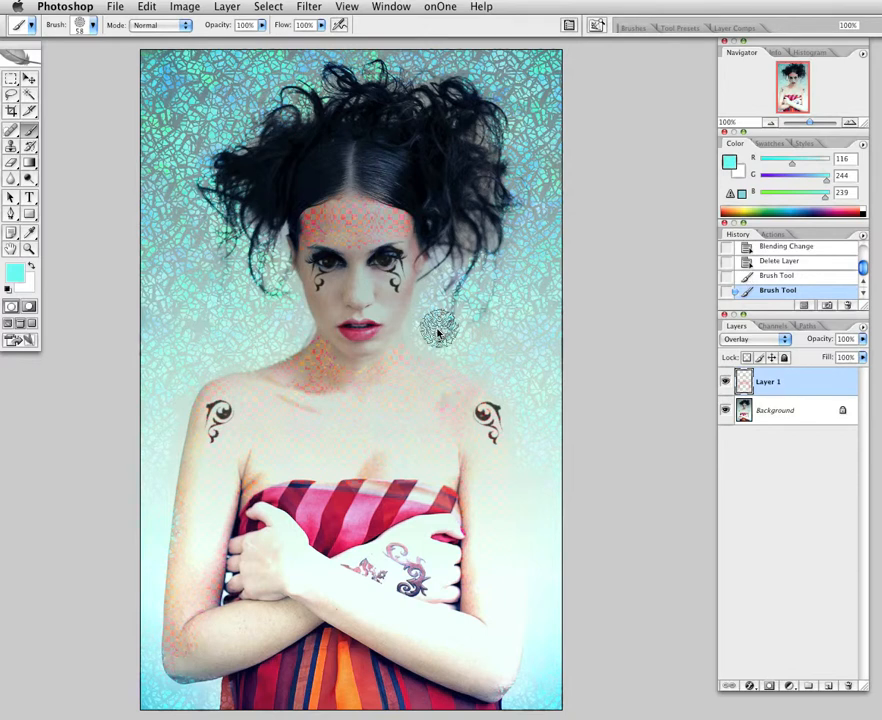
left_click_drag(437, 333, 420, 328)
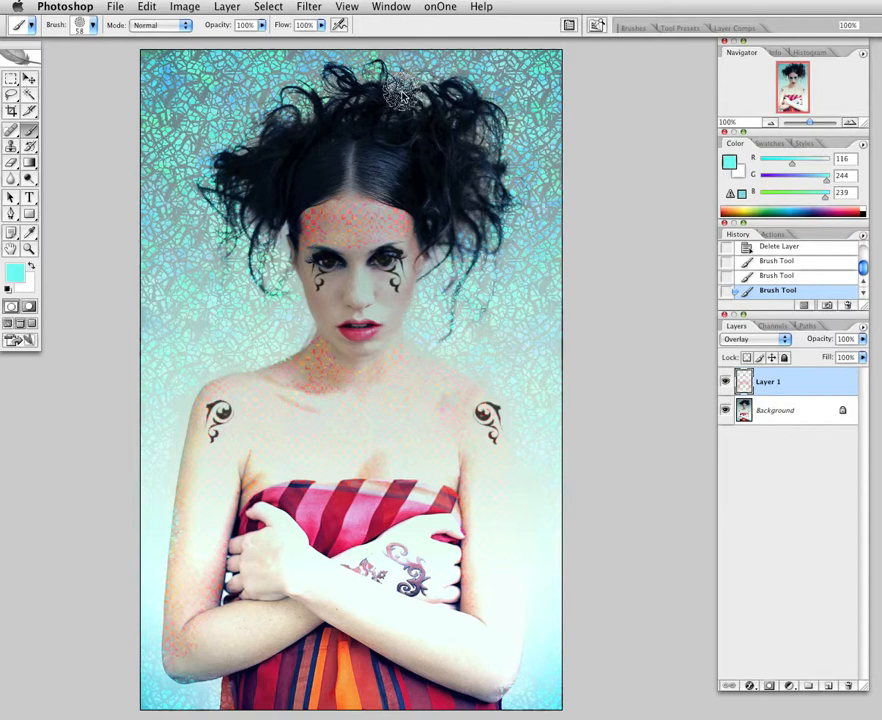
left_click(534, 138)
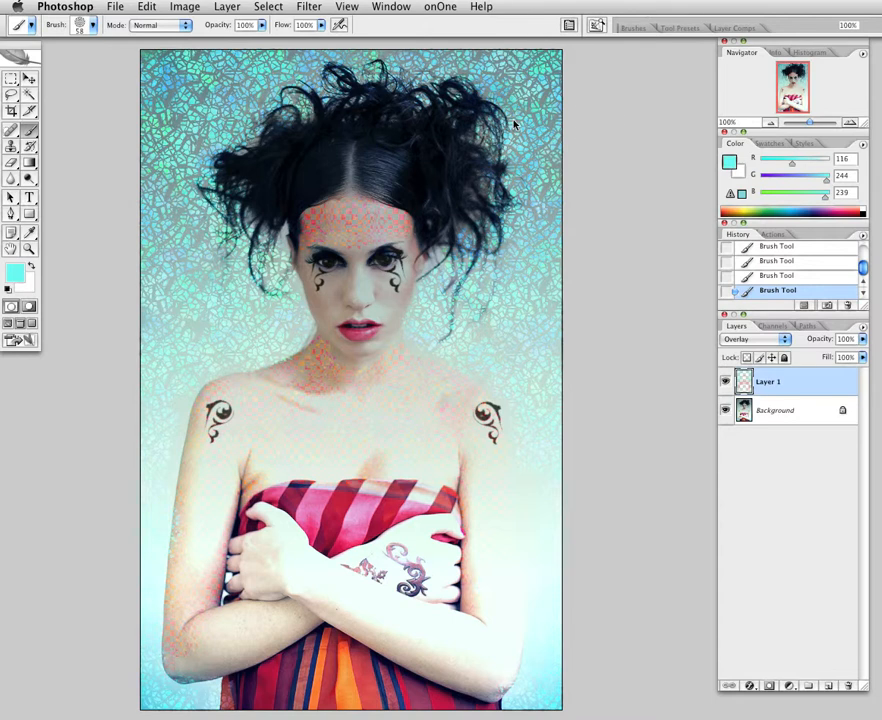
- Set the hue jitter in the brush's Color Dynamics to 26% and enable Wet Edges
left_click(628, 27)
left_click(641, 138)
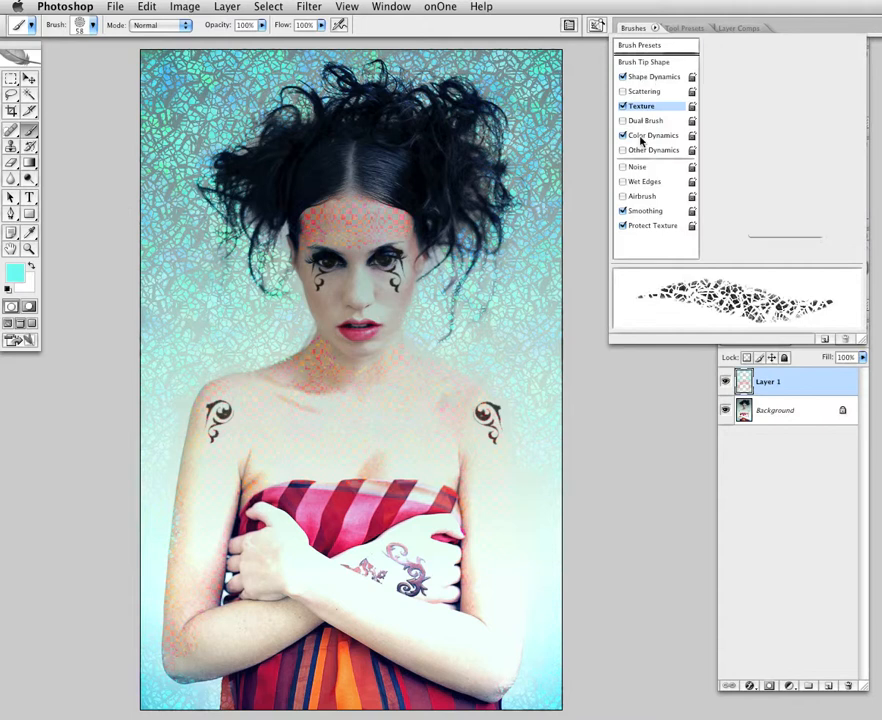
mouse_move(743, 125)
left_mouse_down()
mouse_move(708, 127)
mouse_move(700, 103)
mouse_move(747, 103)
left_mouse_up()
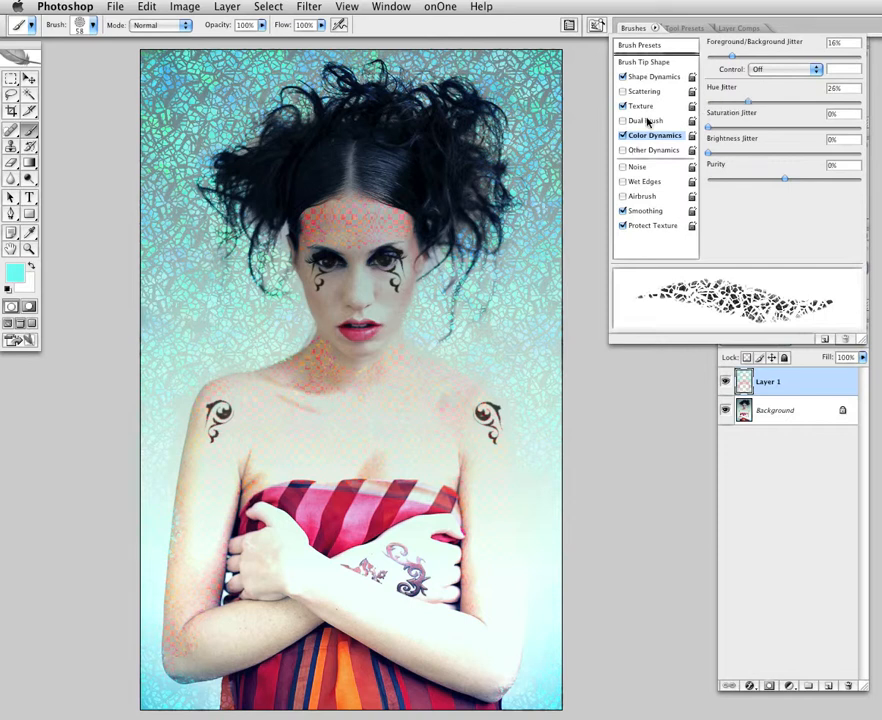
left_click(638, 187)
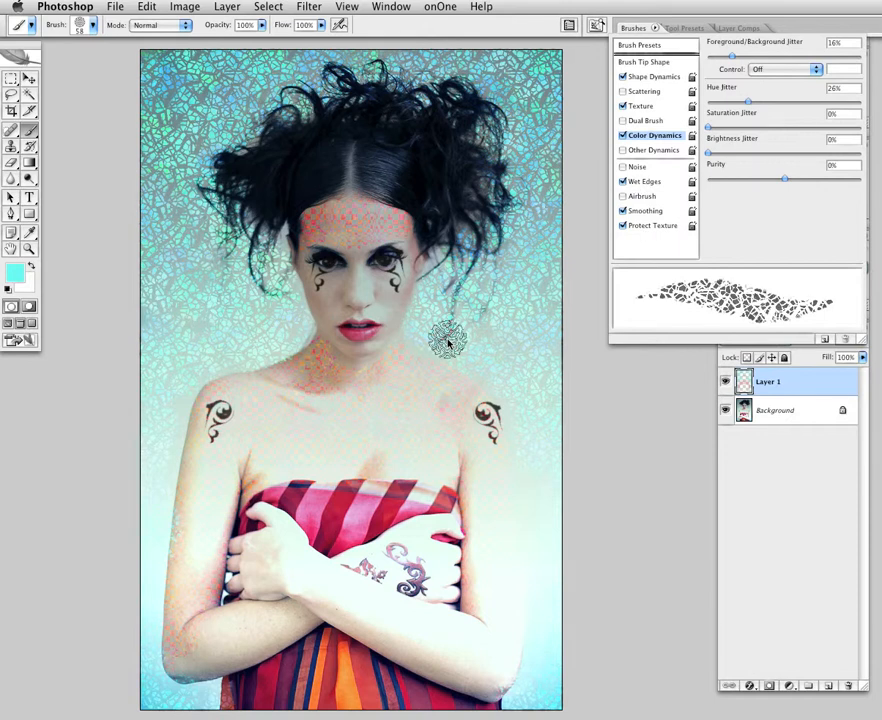
- Try painting web-textured strokes over the hair, face and neck on a new layer
left_click(760, 487)
left_click(760, 487)
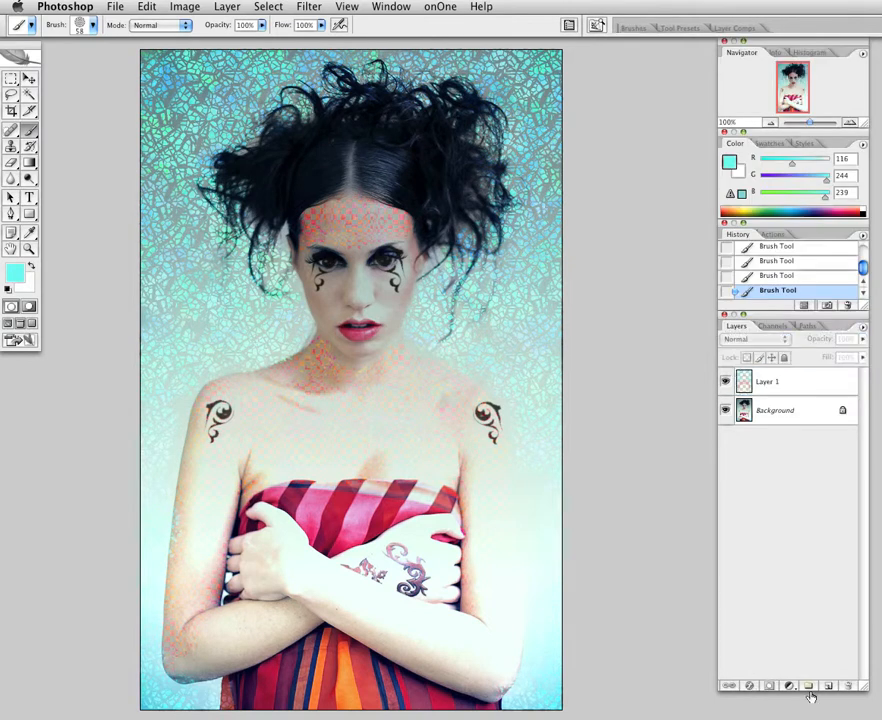
left_click(828, 692)
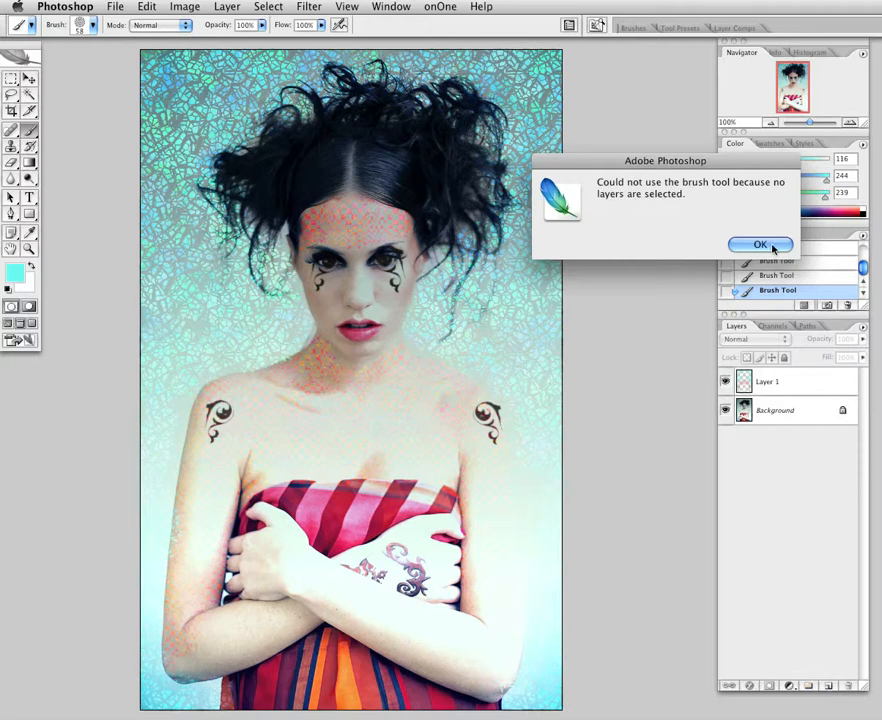
left_click(760, 245)
left_click(828, 686)
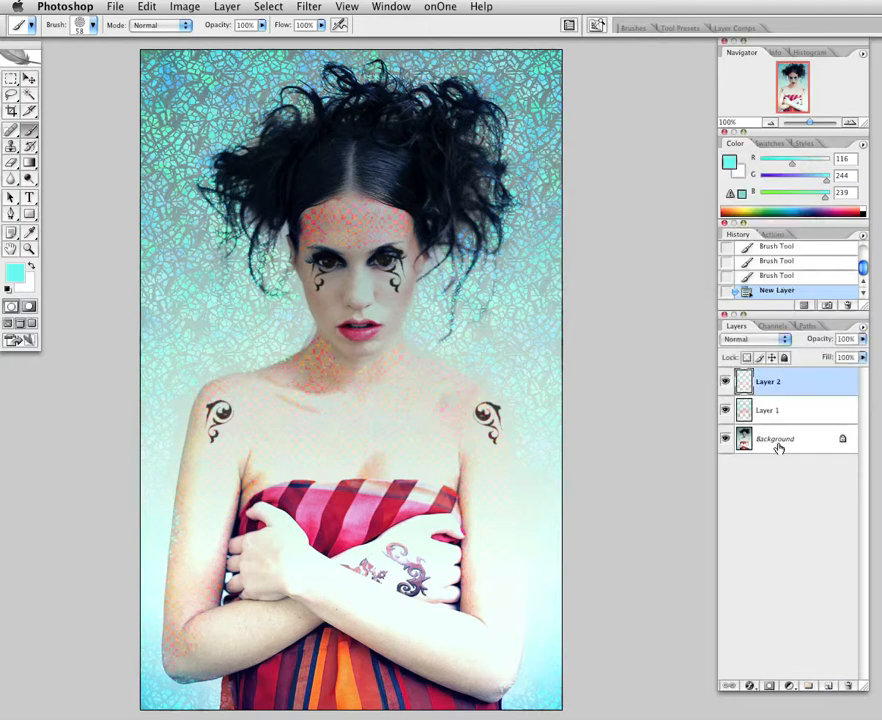
scroll(457, 188, "up", 1)
mouse_move(438, 165)
left_mouse_down()
mouse_move(211, 299)
mouse_move(585, 258)
left_mouse_up()
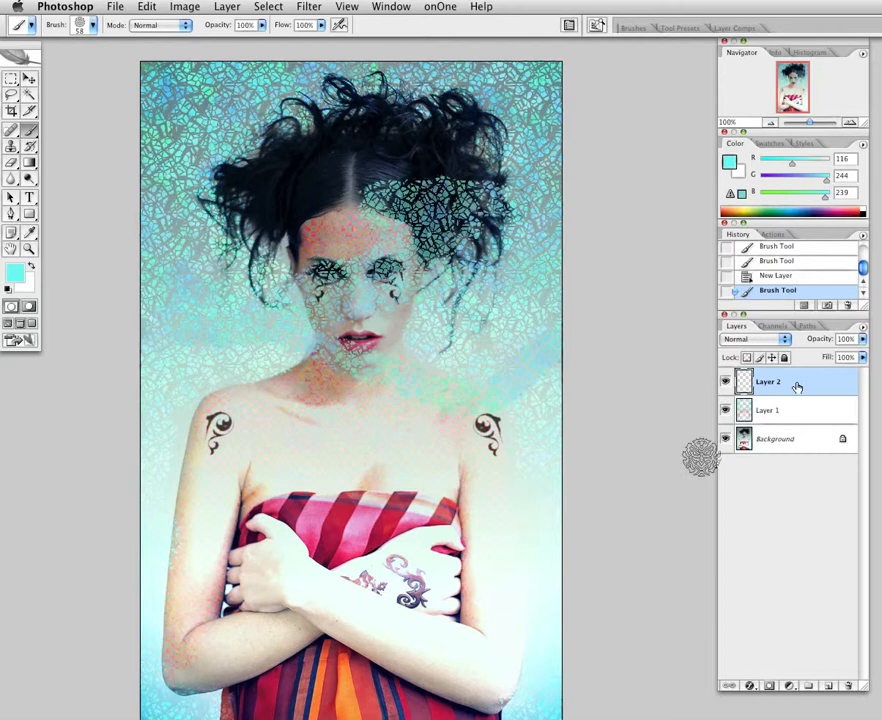
- Choose the 25 px hard round brush tip and revert the history to before the new layer was added
left_click(631, 28)
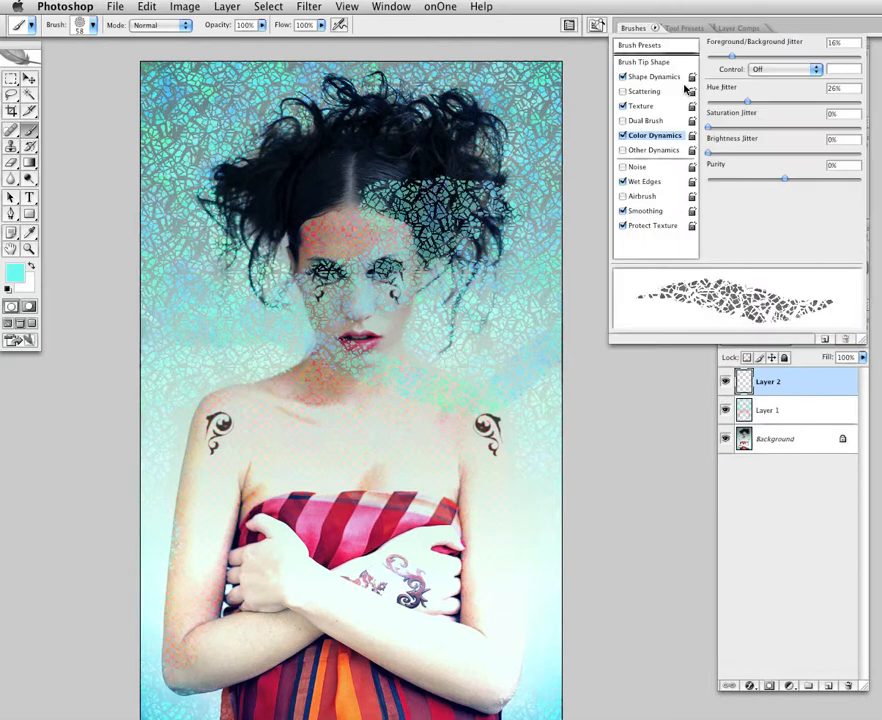
left_click(660, 63)
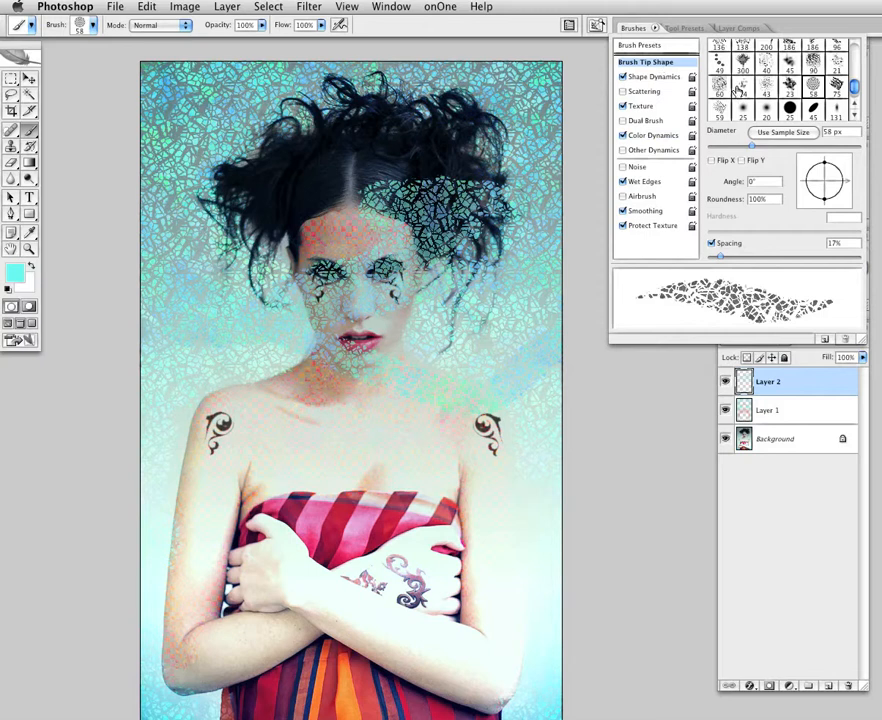
left_click(795, 108)
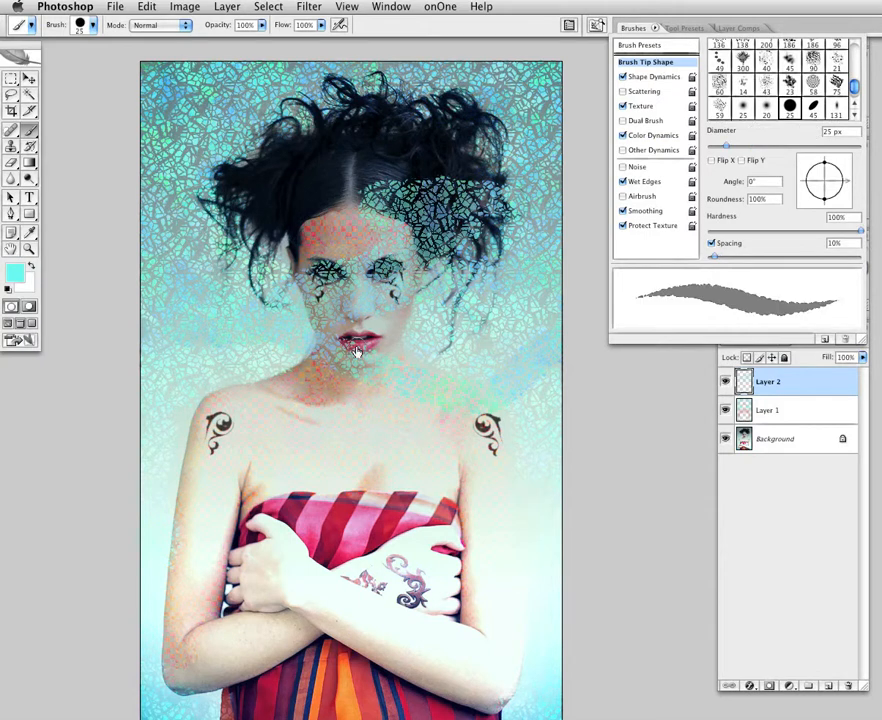
left_click(511, 376)
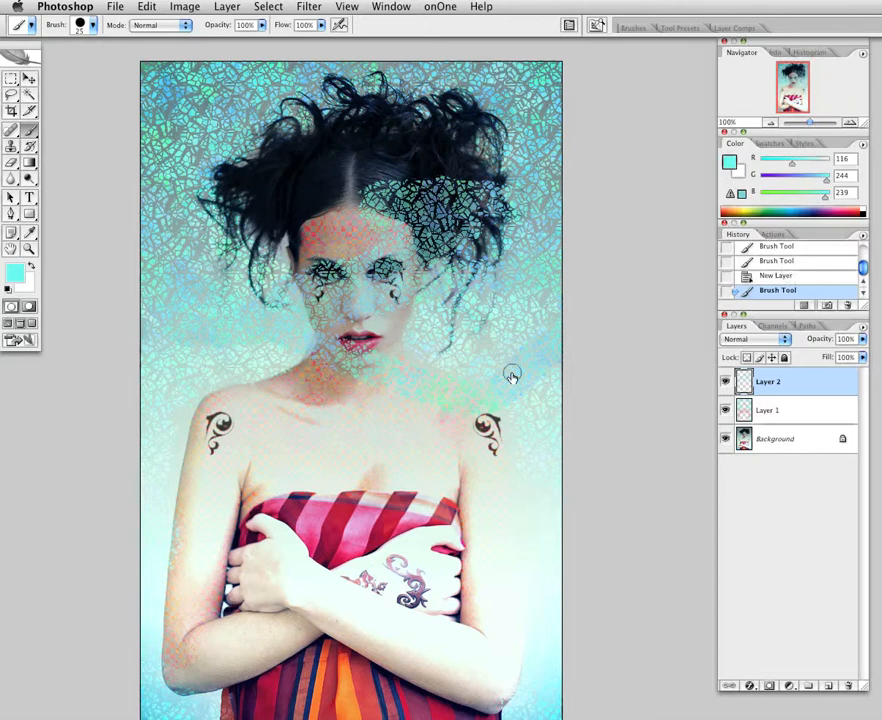
left_click(785, 263)
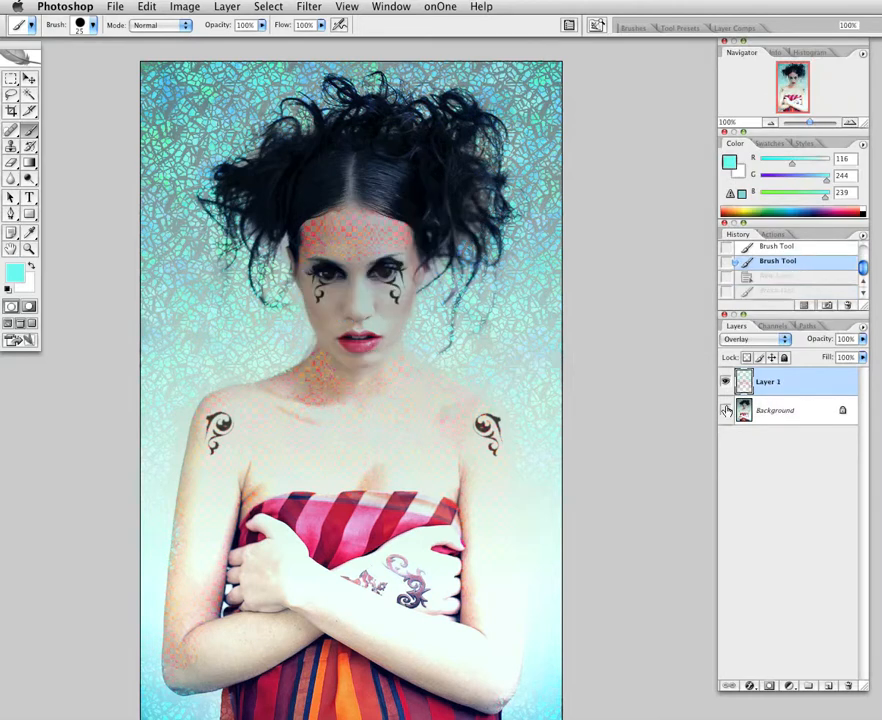
- Hide the Background and Layer 1, and add a new empty layer above them
left_click_drag(727, 410, 727, 385)
left_click(289, 254)
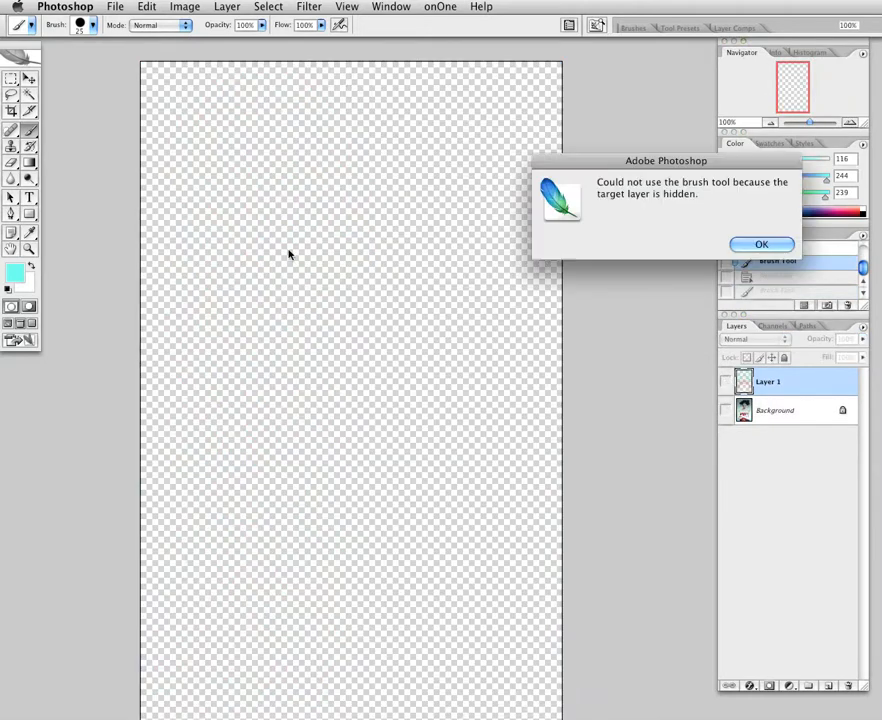
left_click(760, 245)
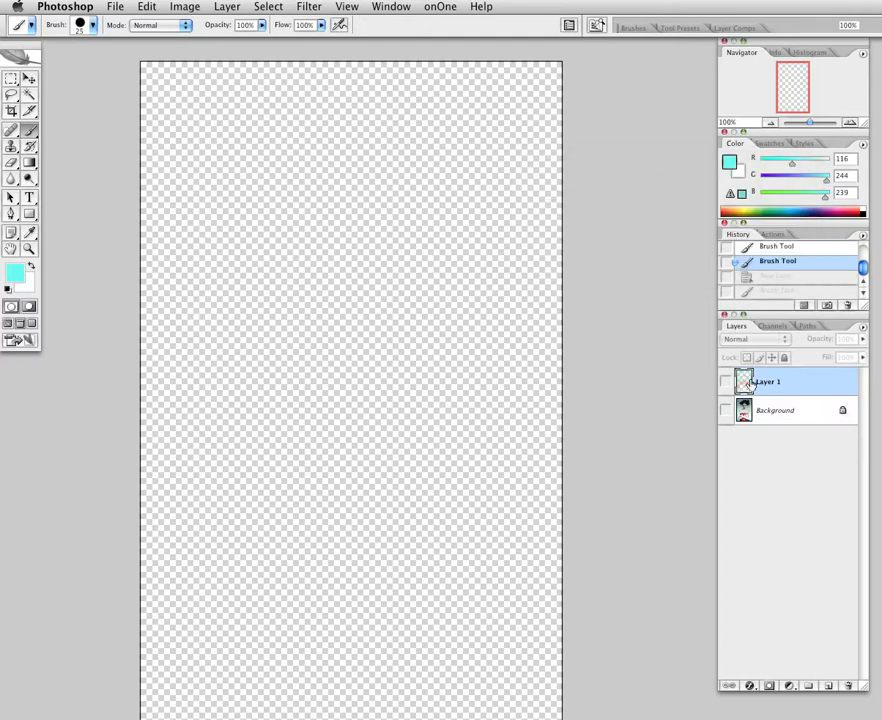
left_click(820, 684)
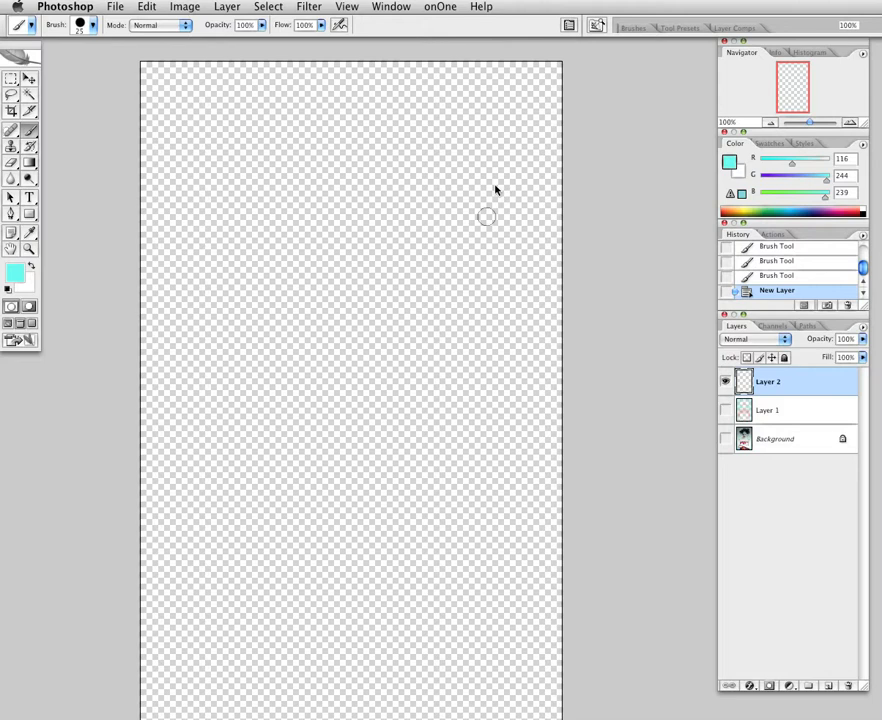
- Cover the new layer with loose crisscrossing aqua strokes over the whole canvas and show Layer 1 and the Background again
left_click_drag(497, 183, 456, 270)
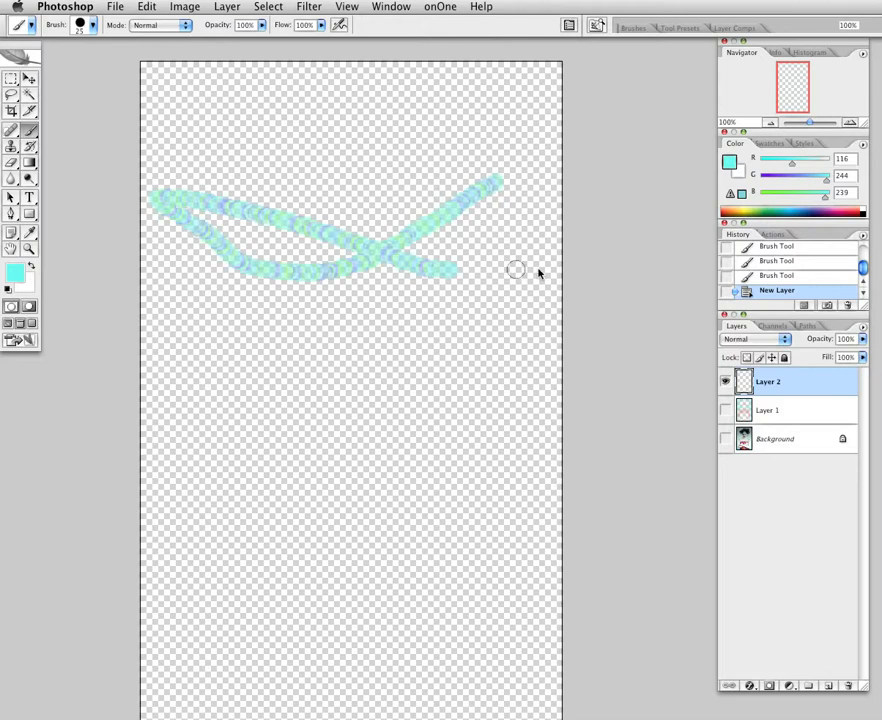
mouse_move(538, 272)
left_mouse_down()
mouse_move(507, 193)
mouse_move(183, 152)
mouse_move(62, 591)
mouse_move(440, 714)
mouse_move(314, 308)
mouse_move(236, 111)
mouse_move(399, 348)
mouse_move(180, 700)
left_mouse_up()
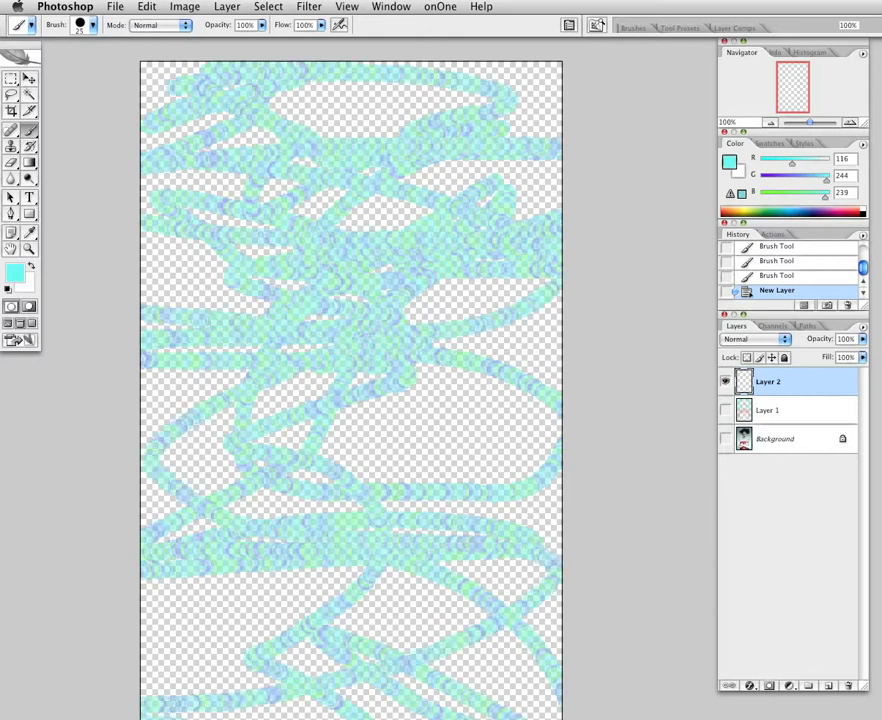
mouse_move(408, 378)
left_mouse_down()
mouse_move(425, 388)
mouse_move(192, 598)
left_mouse_up()
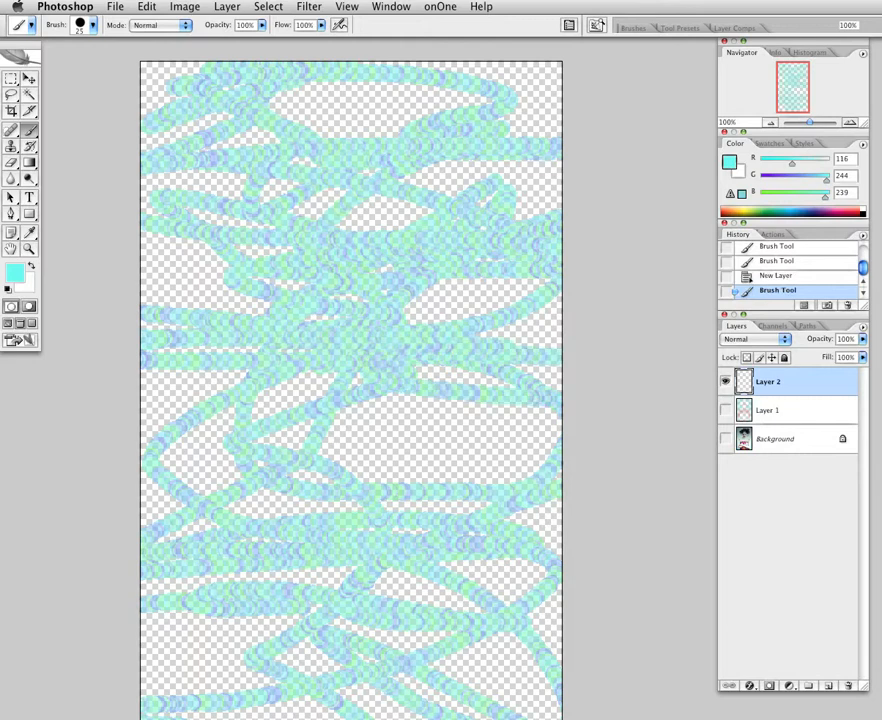
left_click(726, 410)
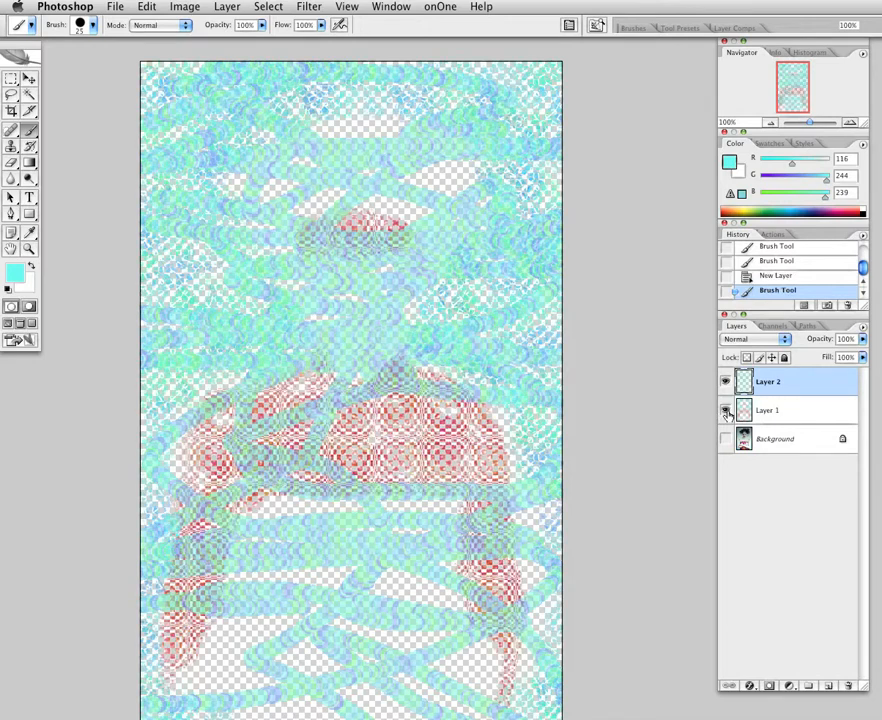
left_click(727, 440)
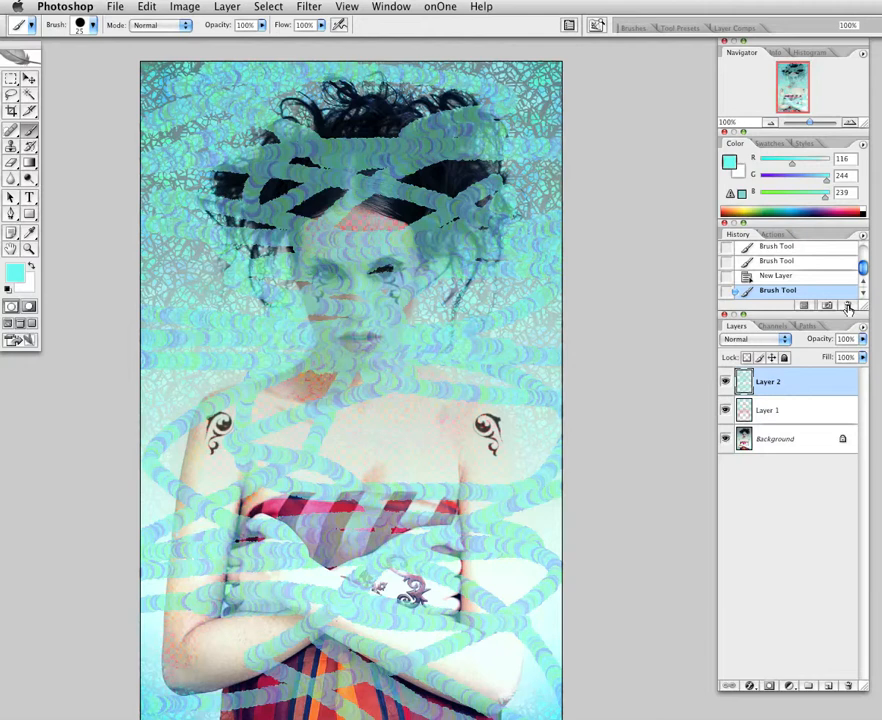
- Try the Hue, Saturation, Color and Luminosity blend modes on the aqua stroke layer
left_click(756, 339)
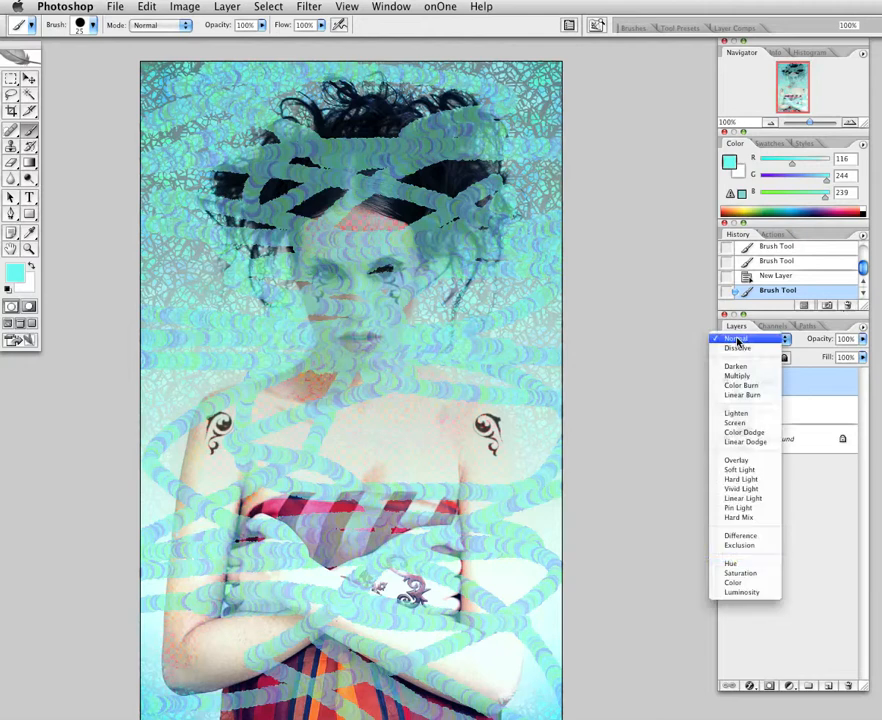
left_click(737, 564)
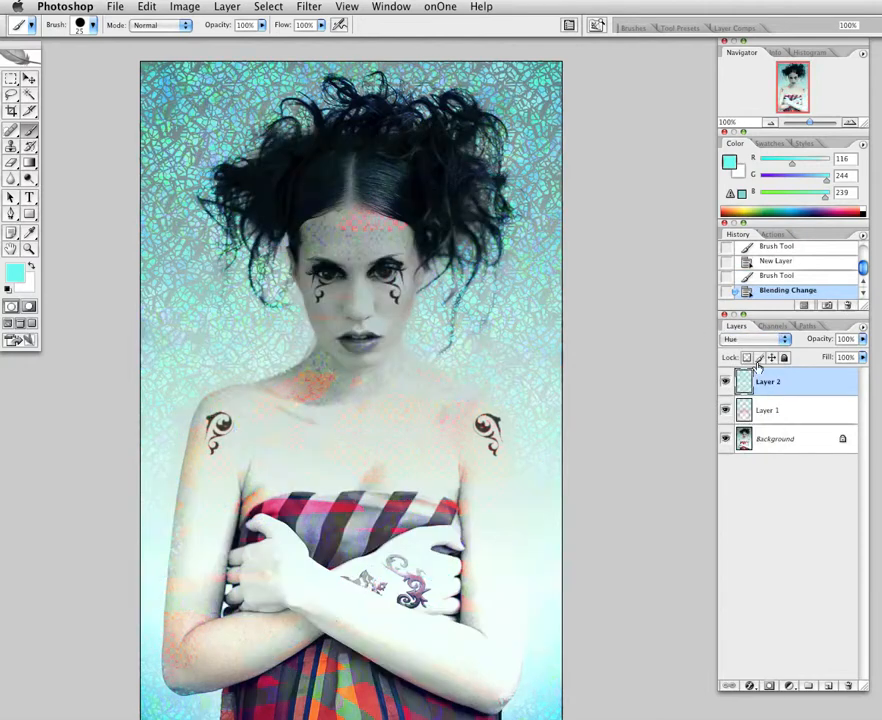
left_click(757, 341)
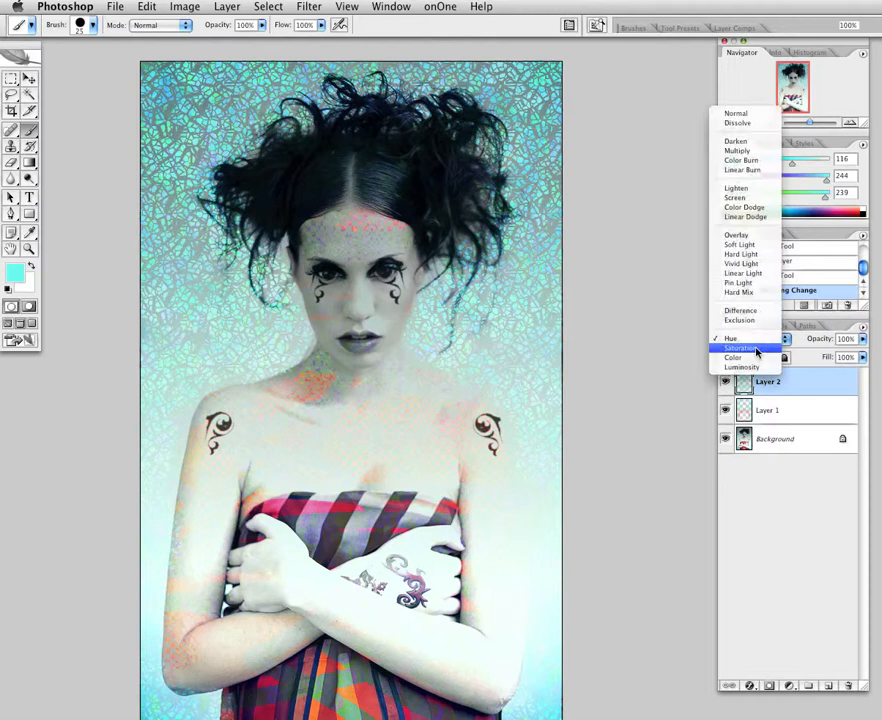
left_click(757, 349)
left_click(758, 341)
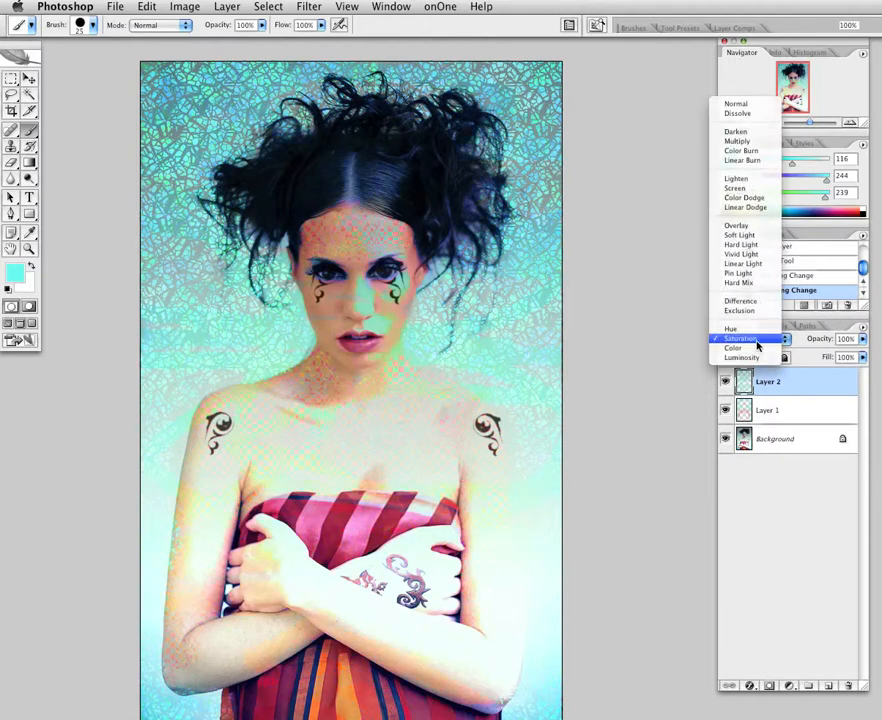
left_click(757, 348)
left_click(757, 341)
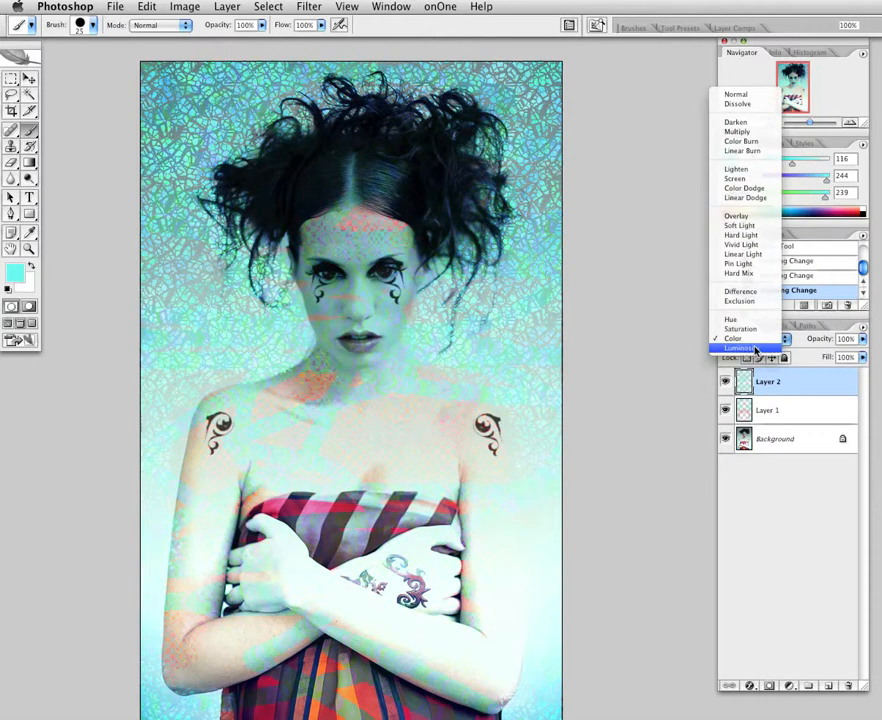
left_click(757, 349)
- Try the Difference and Hard Light blend modes on the aqua stroke layer
left_click(755, 341)
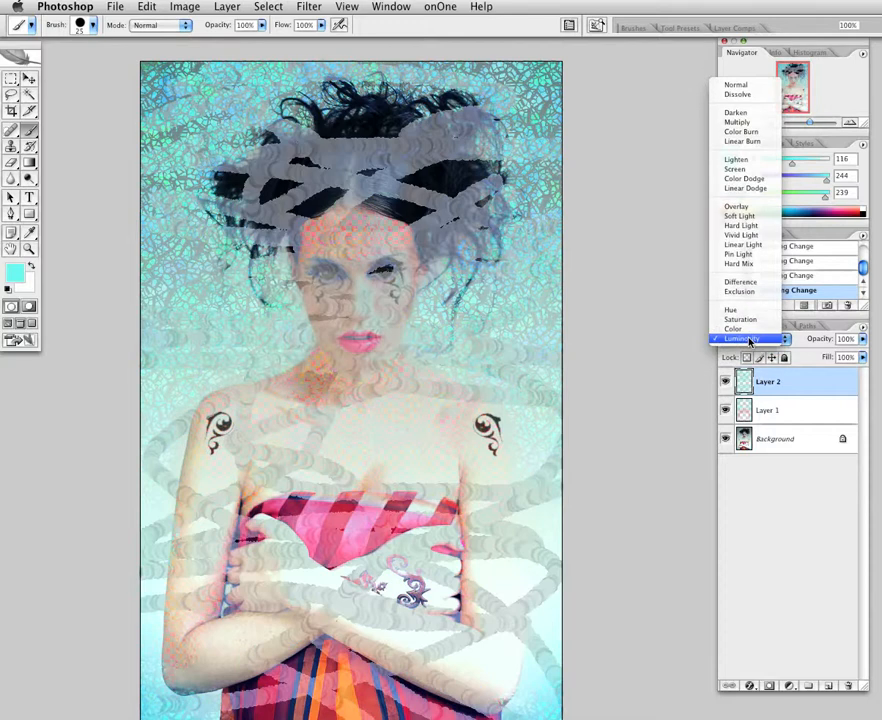
left_click(751, 283)
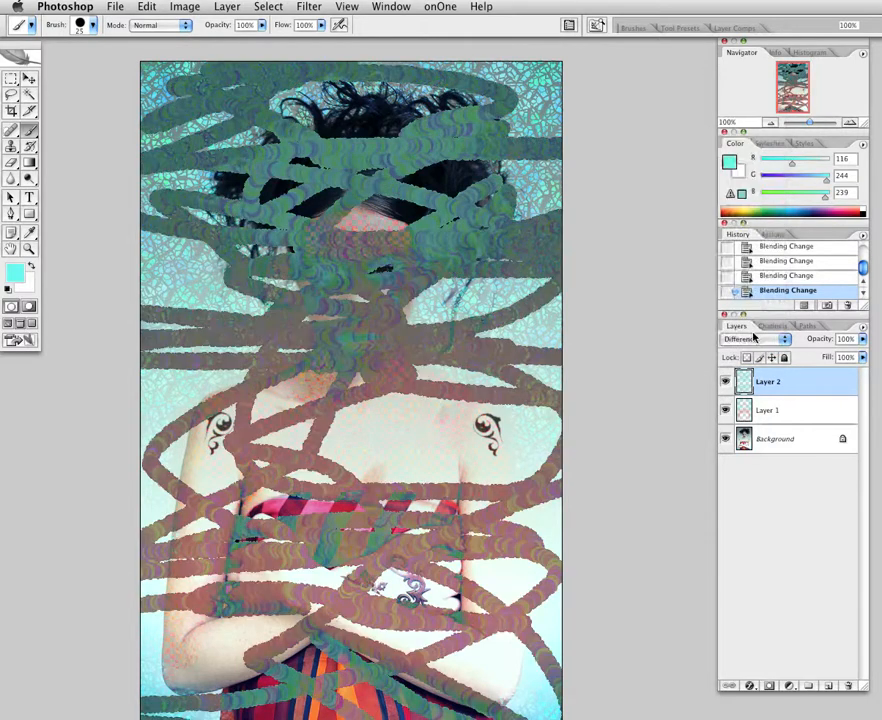
left_click(755, 339)
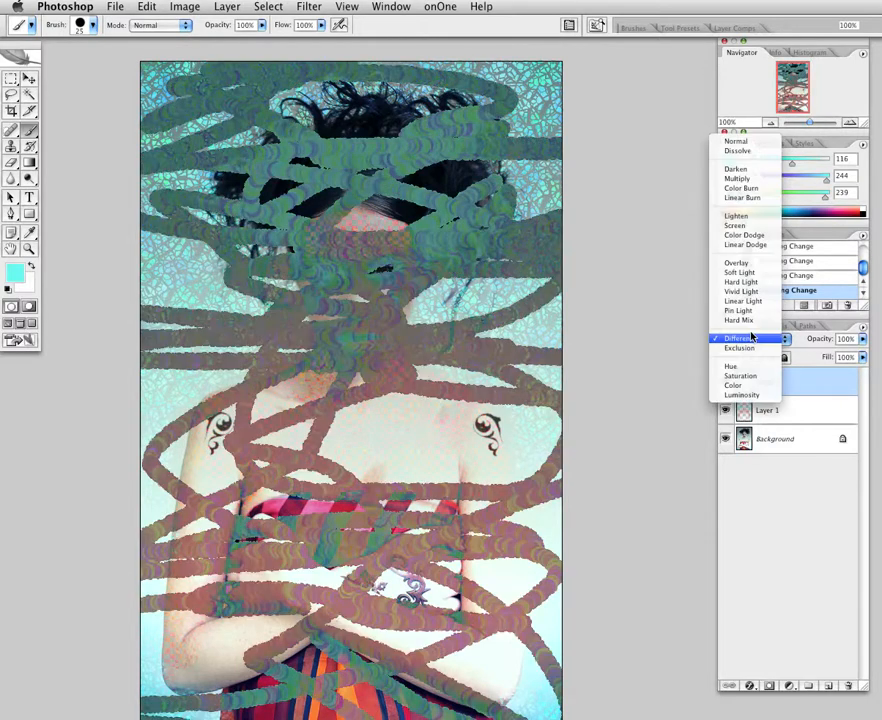
left_click(745, 283)
- Set Layer 2's blend mode to Hue and hide and show the layer to compare the color tint
left_click(745, 340)
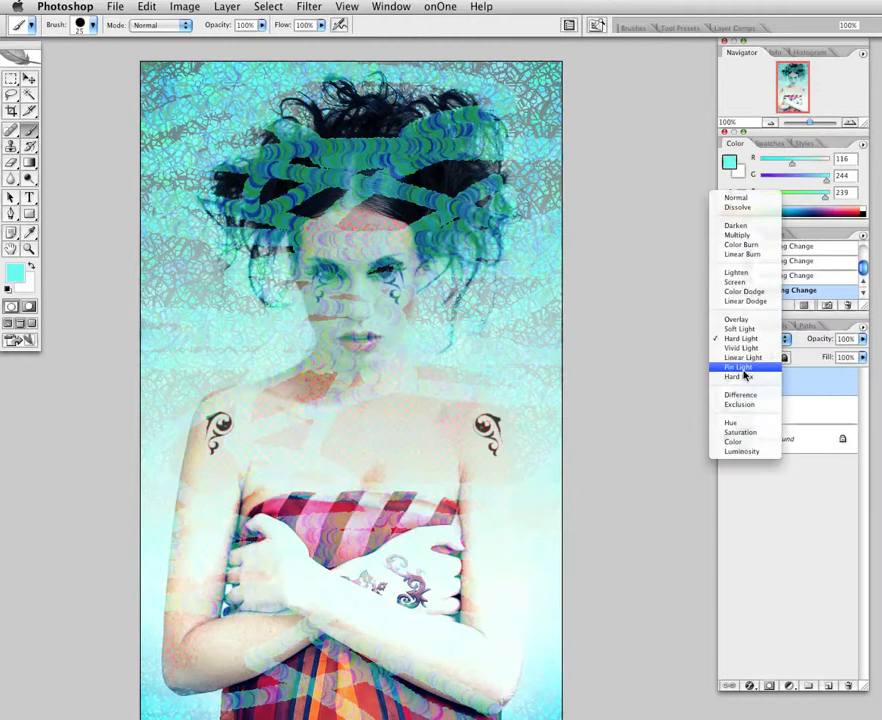
left_click(739, 424)
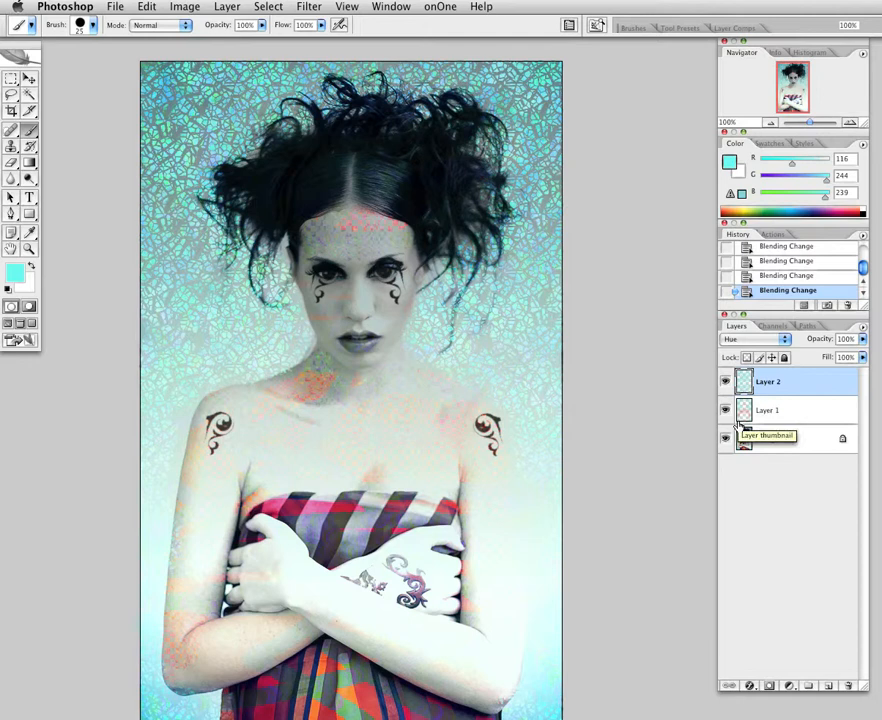
left_click(726, 382)
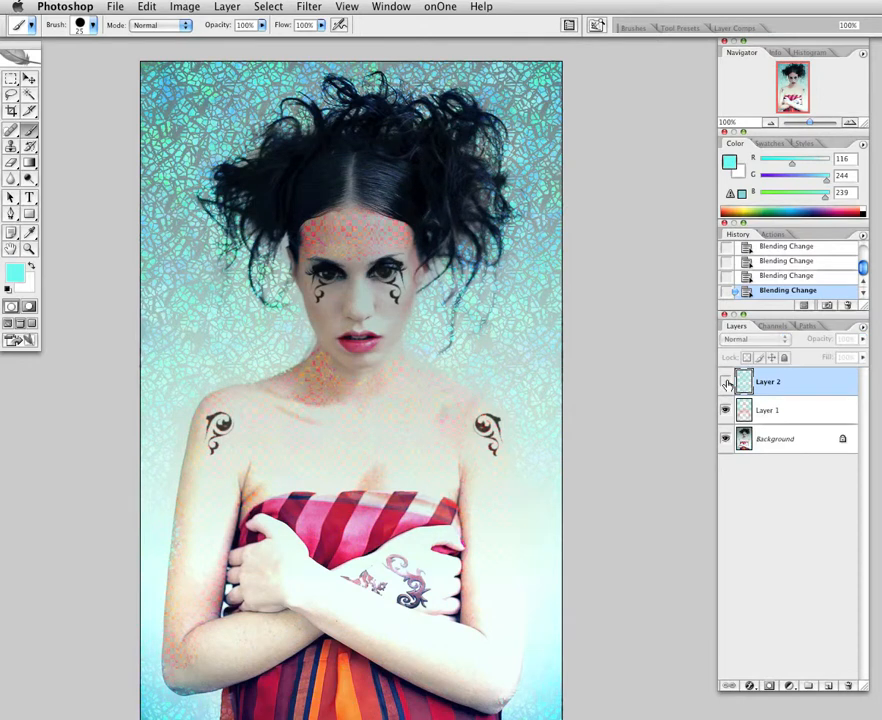
left_click(726, 382)
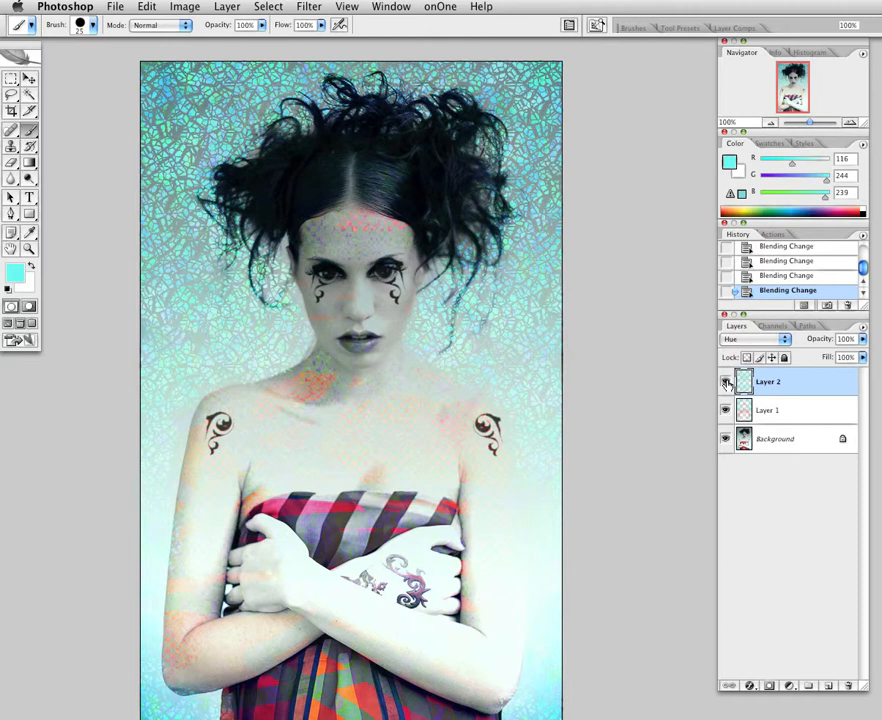
left_click(650, 464)
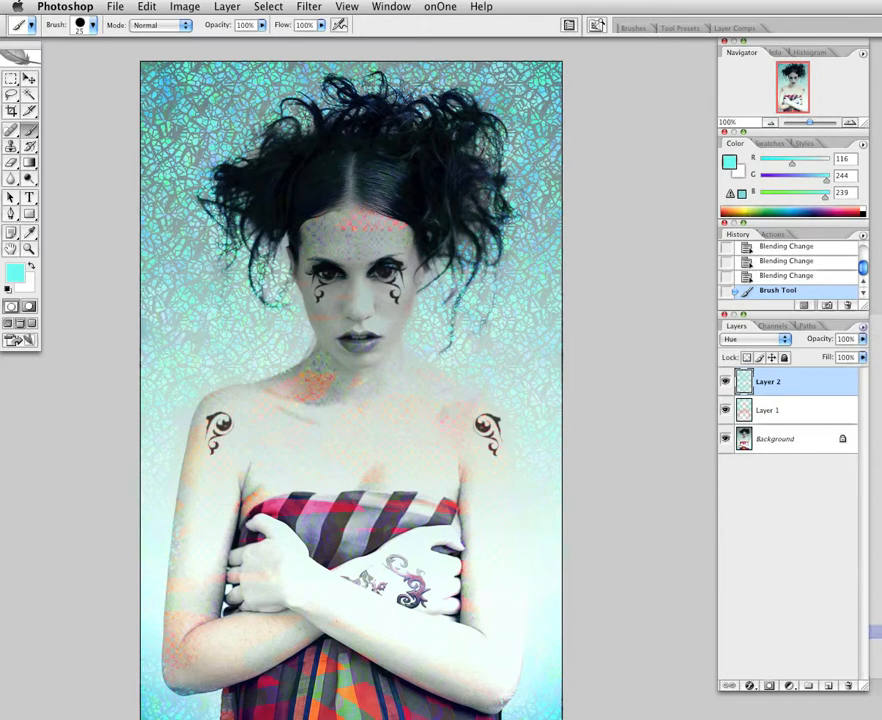
left_click(877, 631)
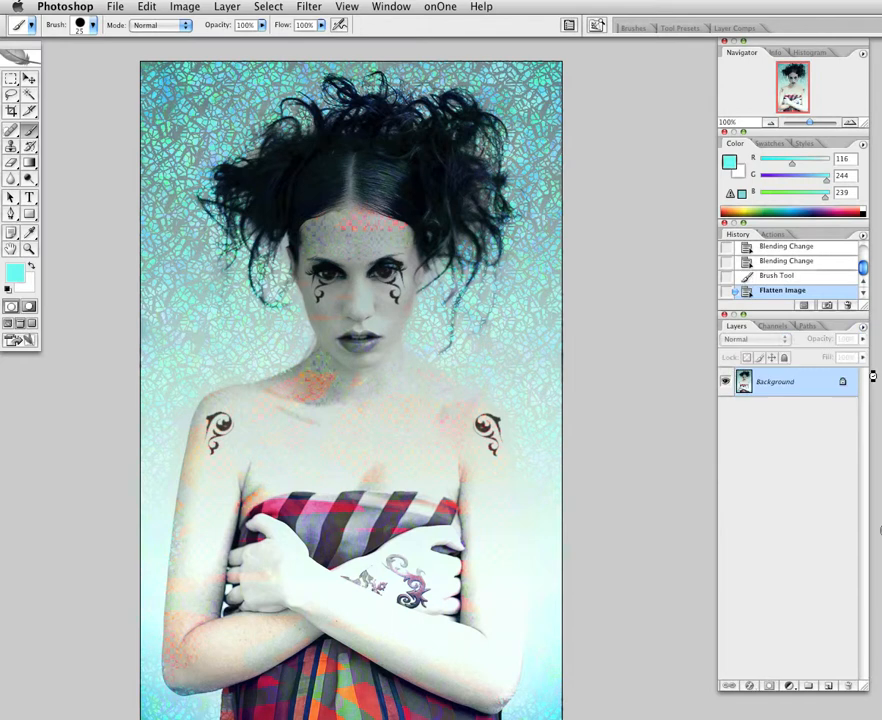
left_click(840, 305)
- Flatten the portrait, Layer 1 and Layer 2 into a single Background layer
left_click_drag(823, 316, 688, 320)
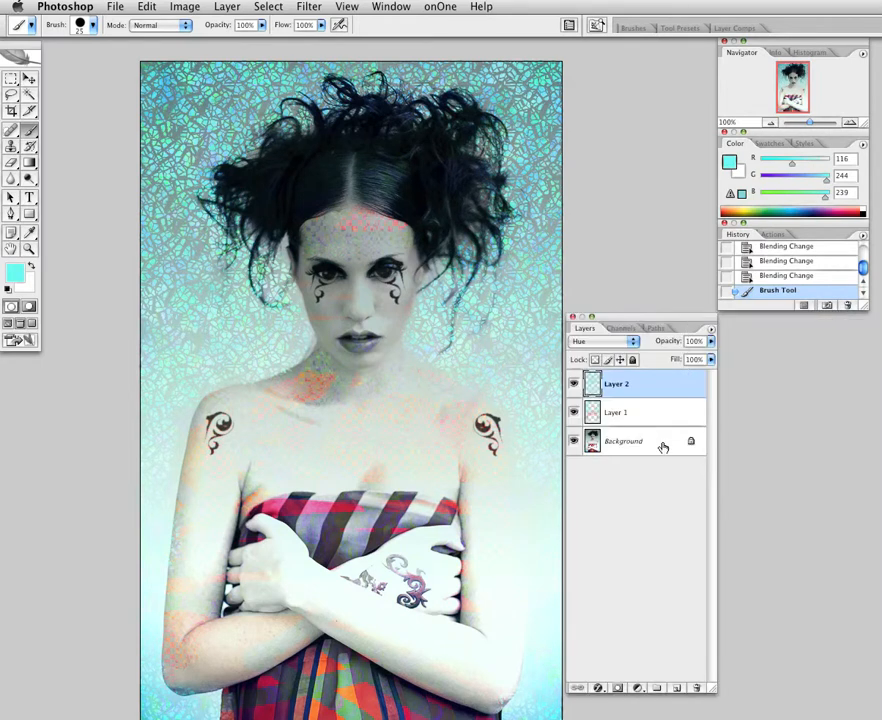
left_click(711, 333)
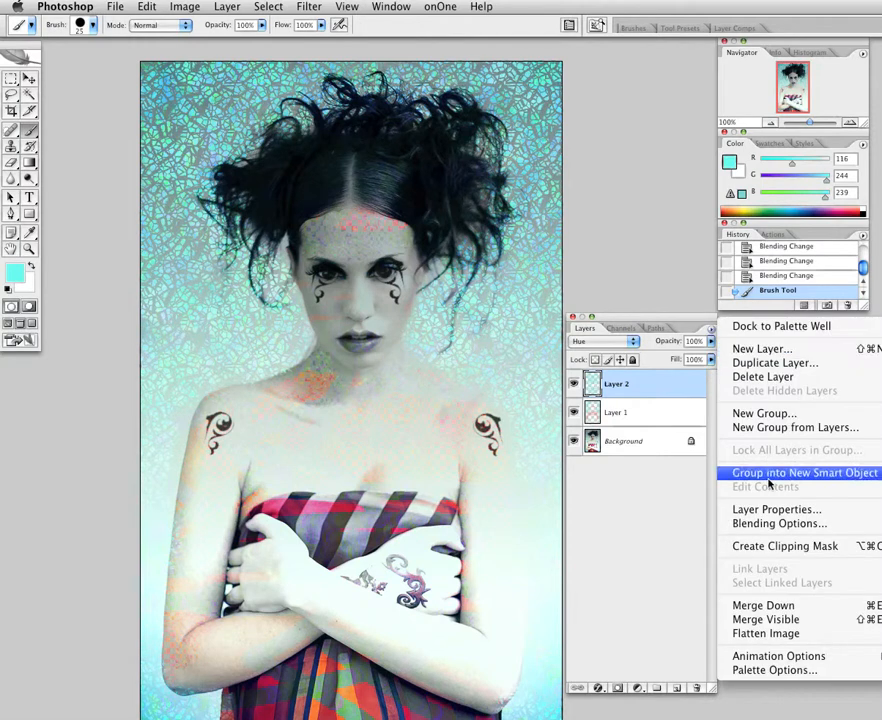
left_click(775, 633)
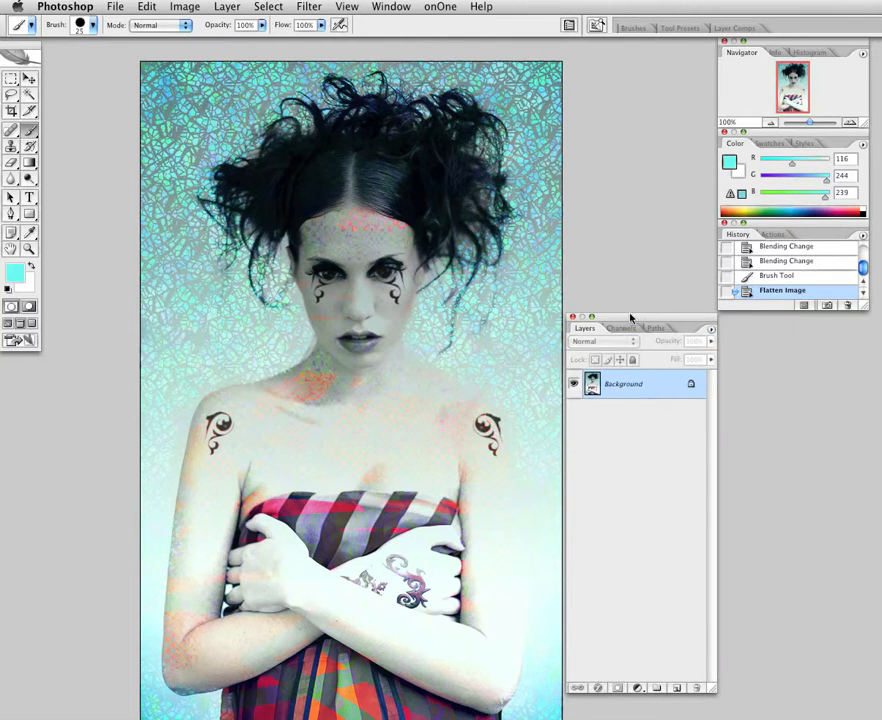
left_click_drag(630, 318, 774, 318)
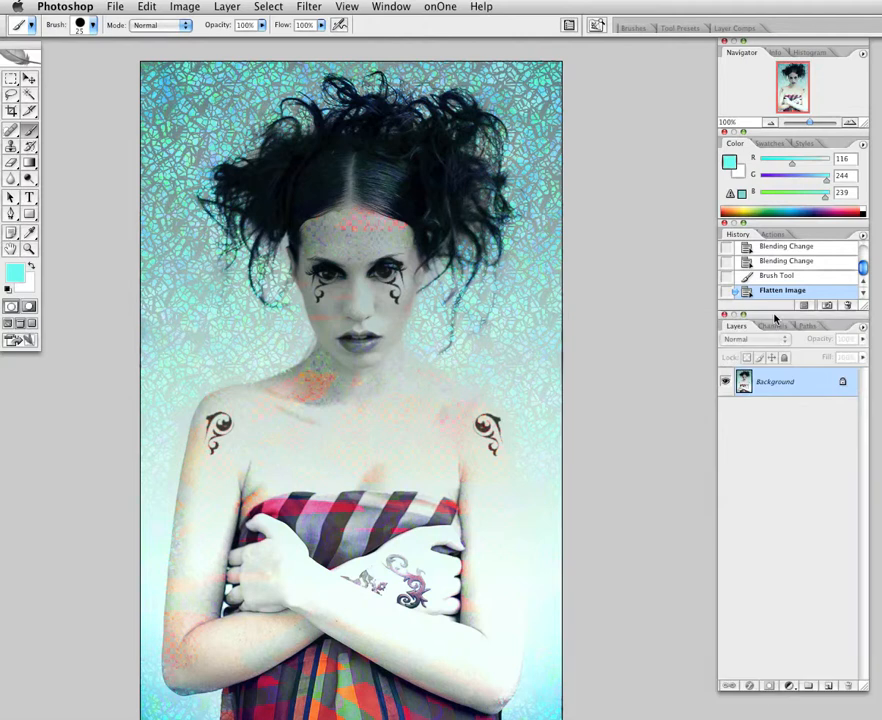
- Duplicate the Background layer as "Background copy" and open the copy in the Liquify filter
right_click(801, 385)
left_click(822, 414)
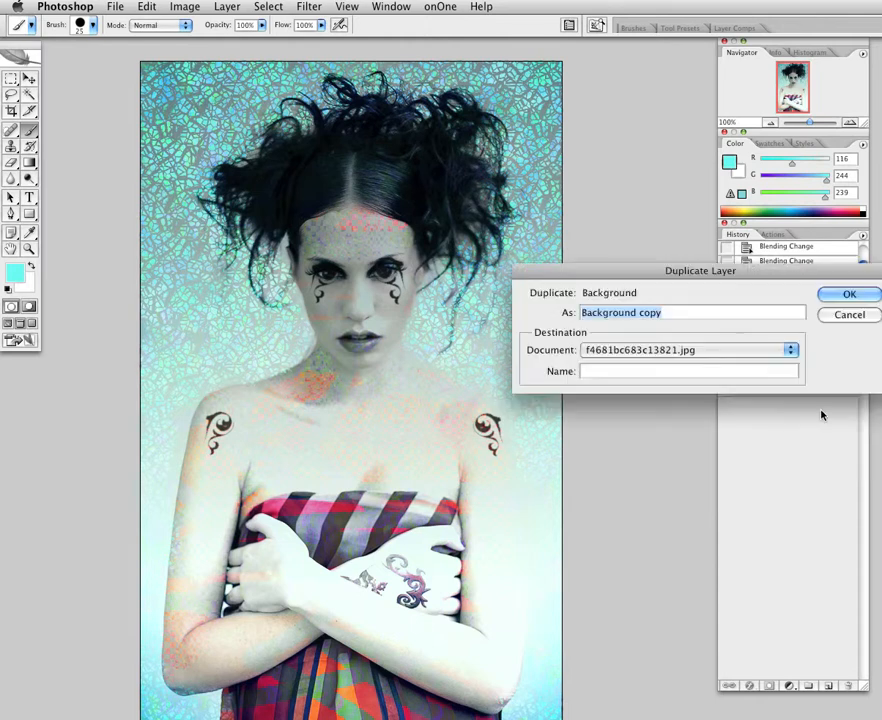
left_click(850, 294)
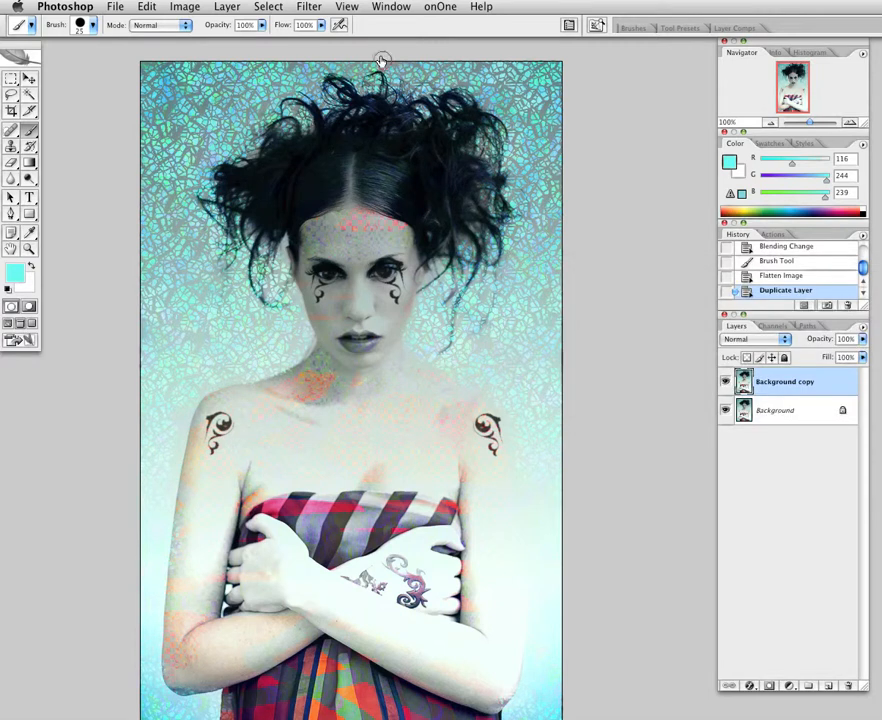
left_click(310, 6)
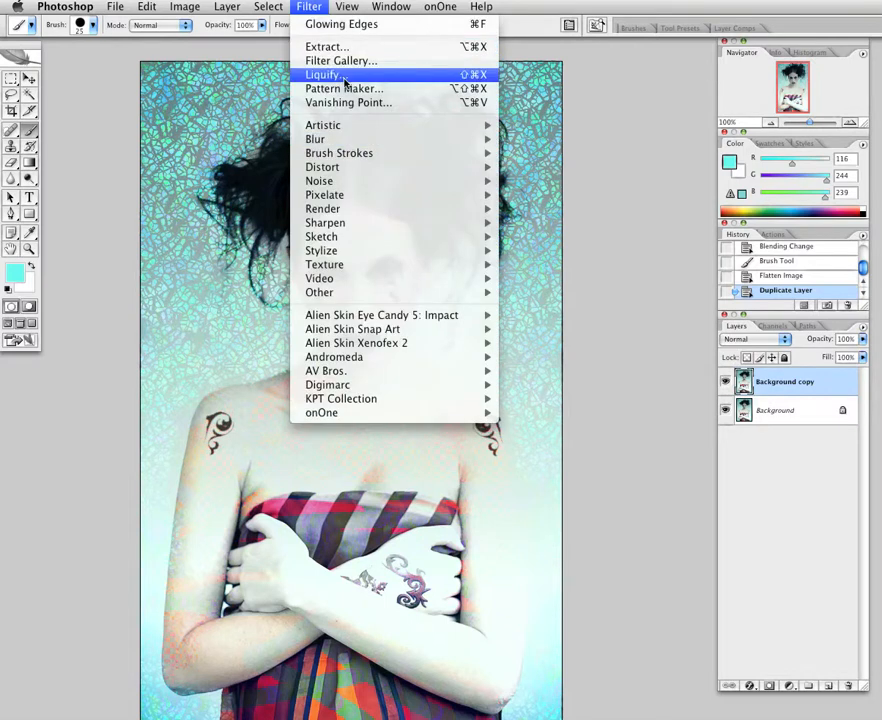
left_click(345, 76)
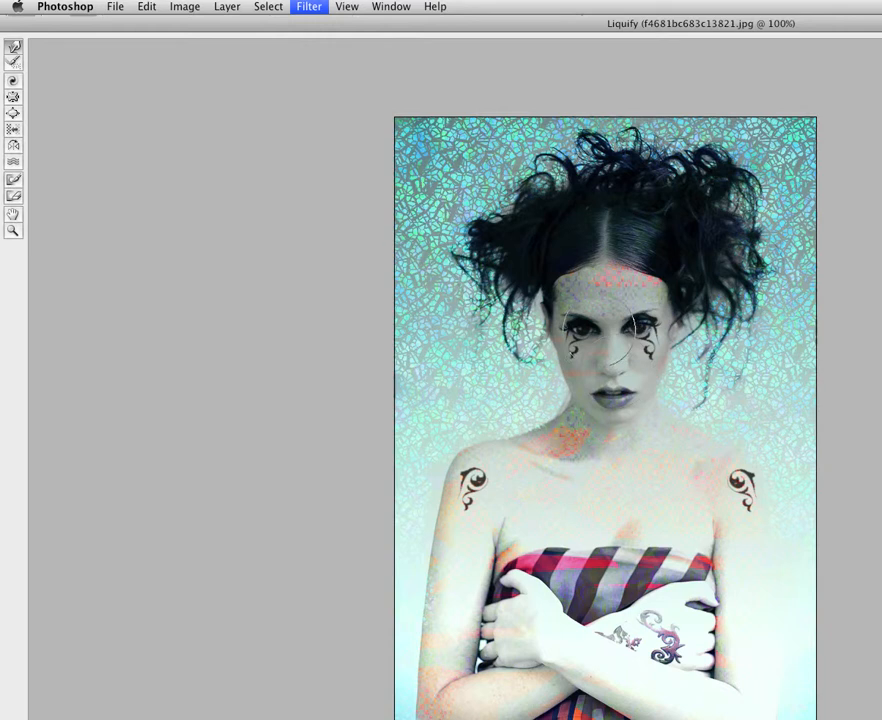
- Try smearing the hair, face and neck with the Forward Warp tool at brush size 100, and restore the whole image
mouse_move(598, 322)
left_mouse_down()
mouse_move(430, 245)
mouse_move(781, 344)
left_mouse_up()
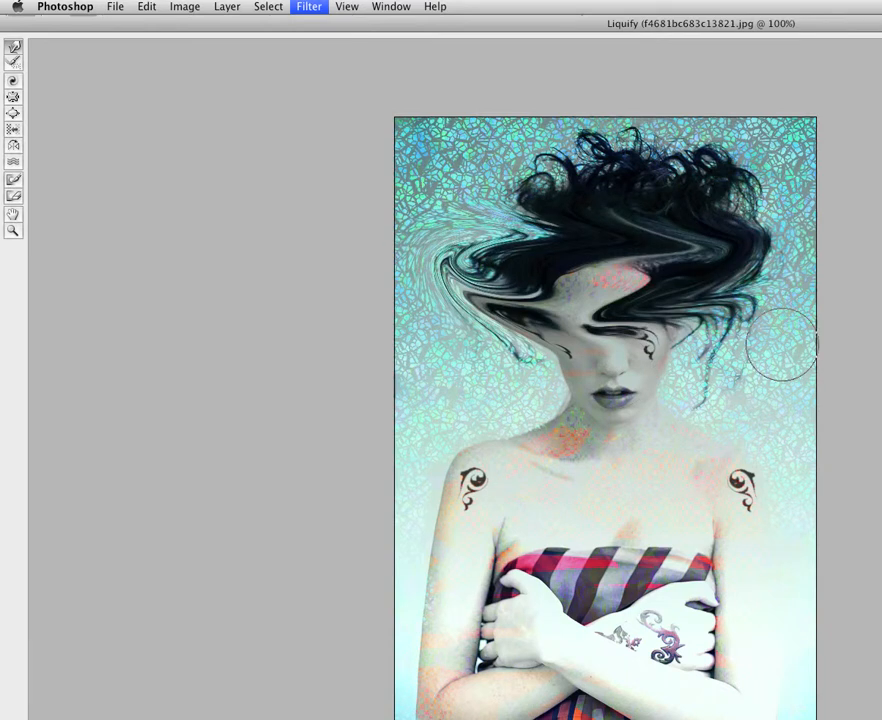
left_click_drag(615, 330, 600, 370)
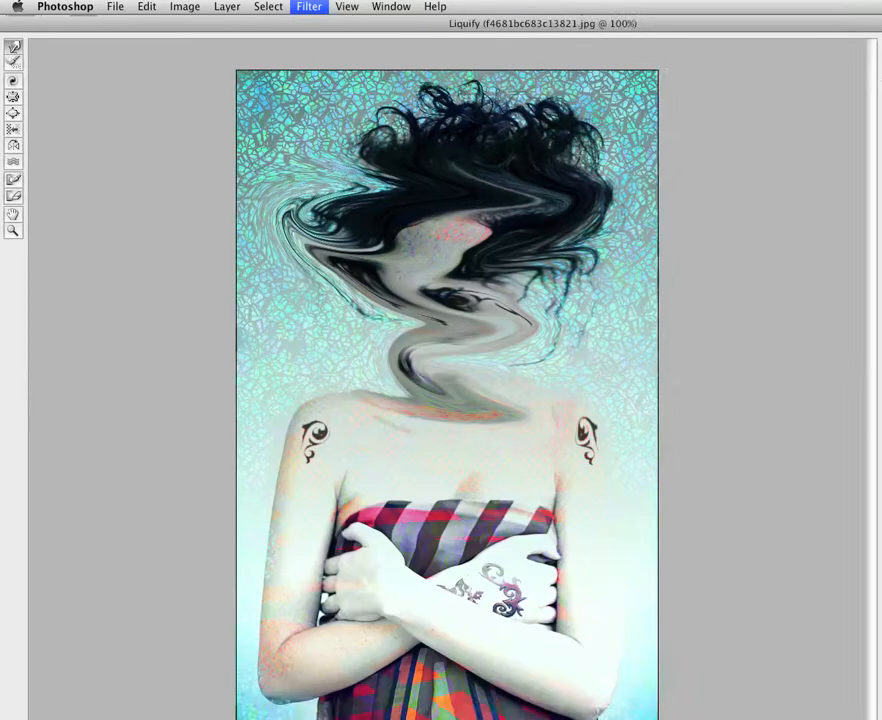
mouse_move(881, 719)
left_mouse_down()
mouse_move(828, 691)
mouse_move(862, 703)
mouse_move(870, 716)
left_mouse_up()
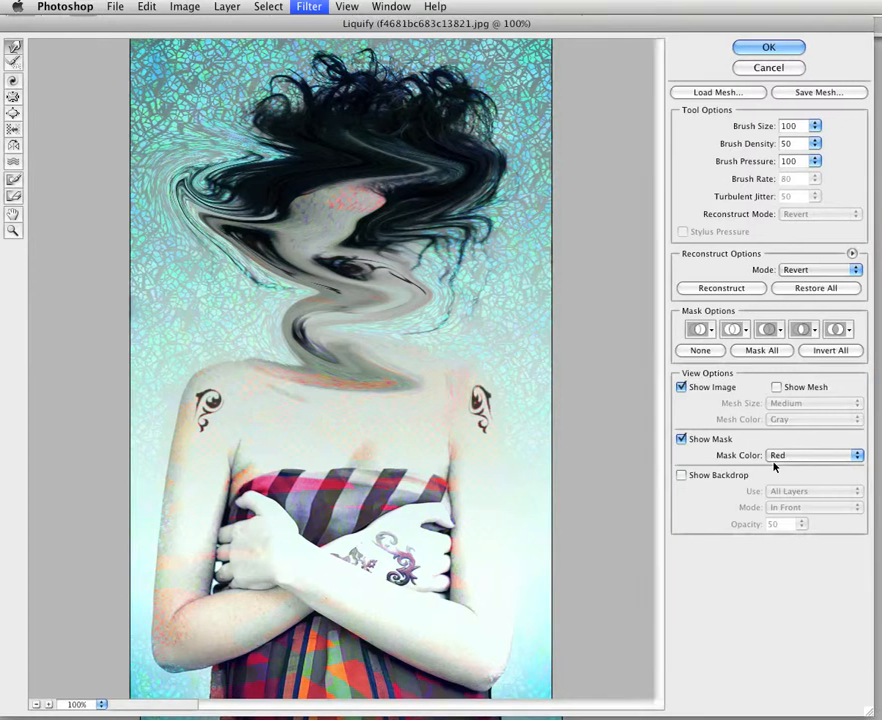
left_click(778, 289)
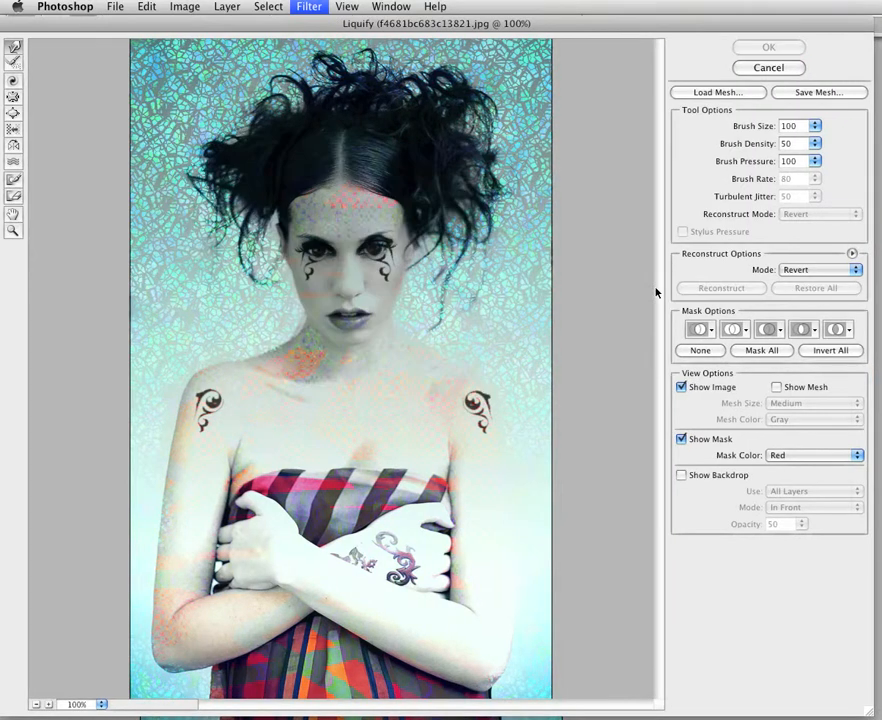
- Twirl the head and upper body into a large swirl with the Twirl tool at brush size 600 and apply the Liquify filter
left_click(13, 83)
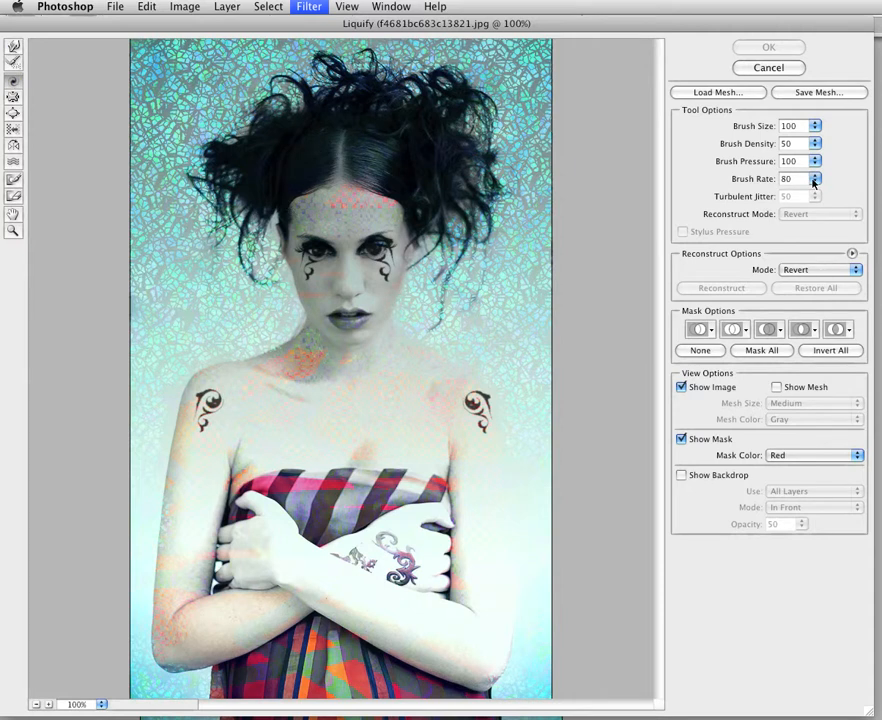
left_click(815, 126)
left_click_drag(767, 143, 816, 142)
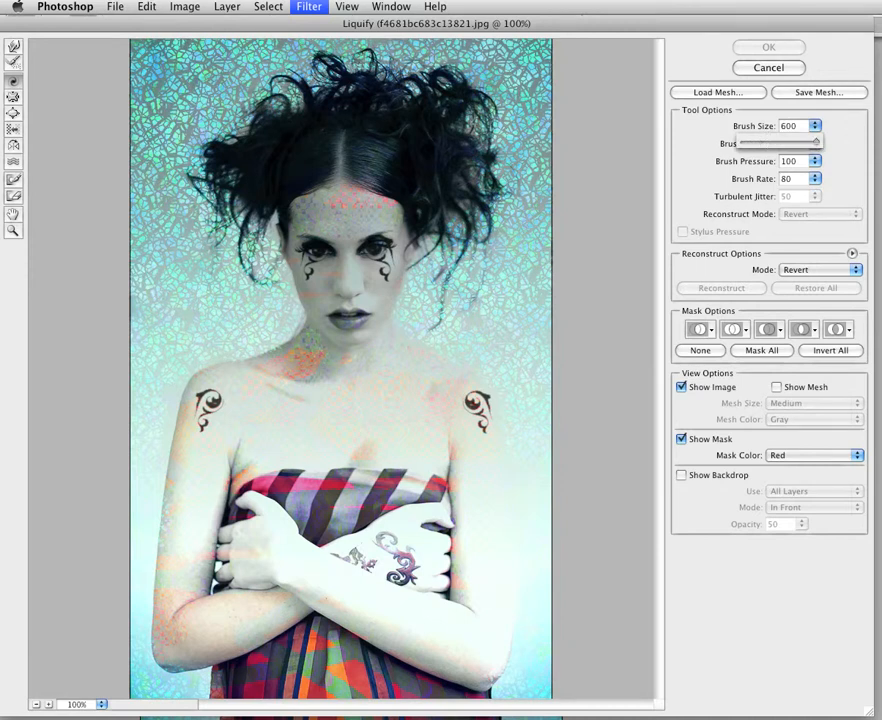
left_click_drag(342, 233, 342, 232)
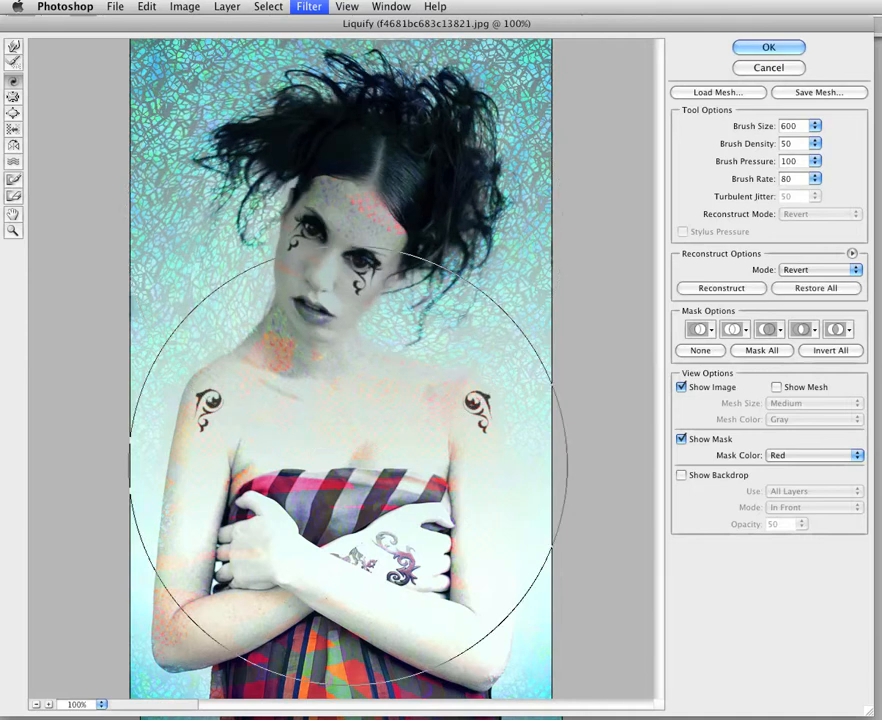
mouse_move(348, 470)
left_mouse_down()
mouse_move(333, 296)
mouse_move(338, 223)
mouse_move(346, 363)
left_mouse_up()
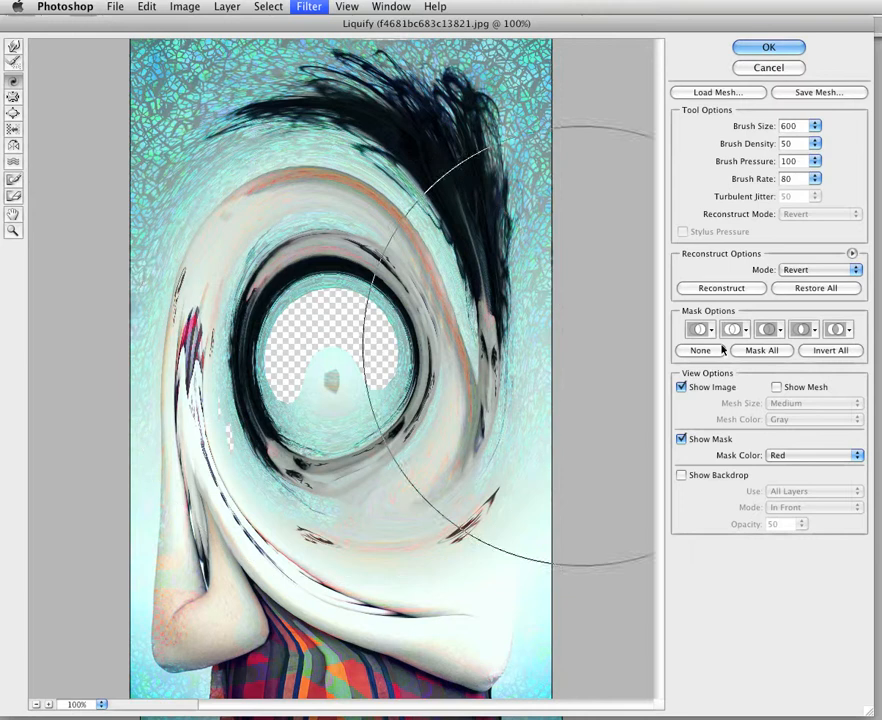
left_click(767, 48)
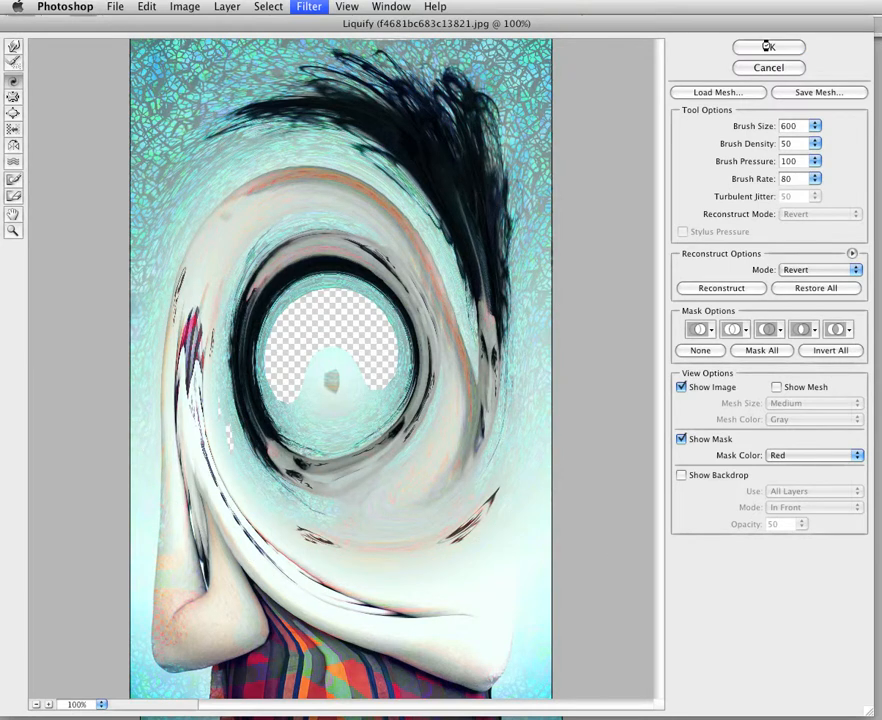
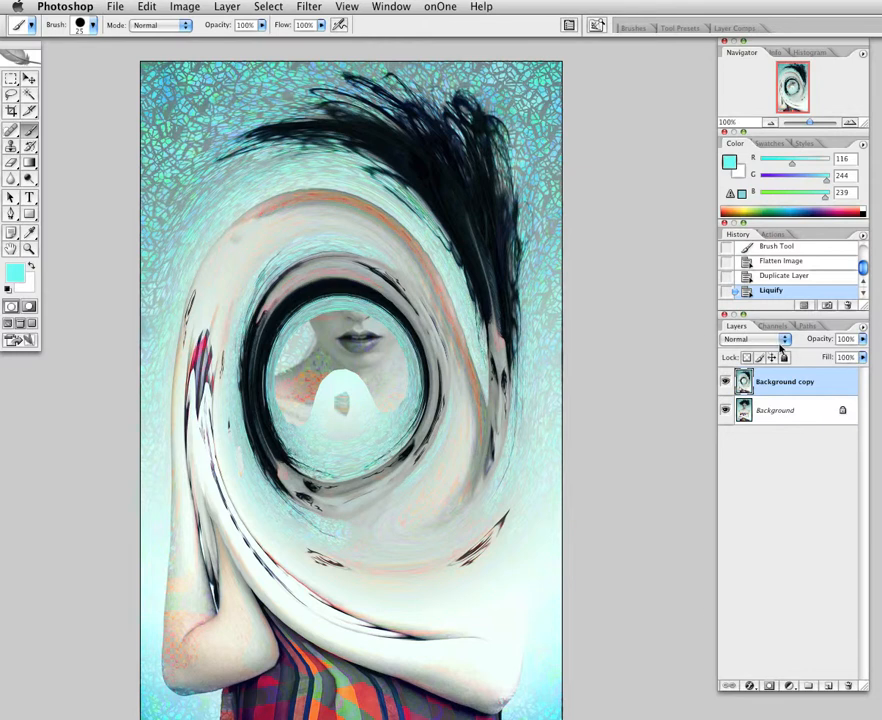
- Try Overlay on the liquified Background copy and set its blend mode to Difference instead
left_click(782, 344)
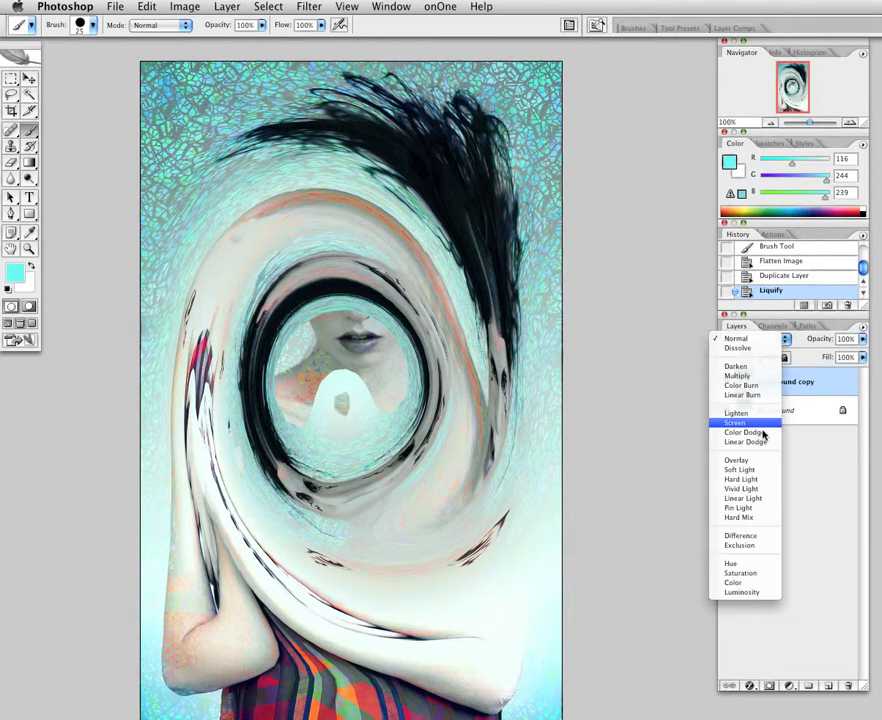
left_click(761, 462)
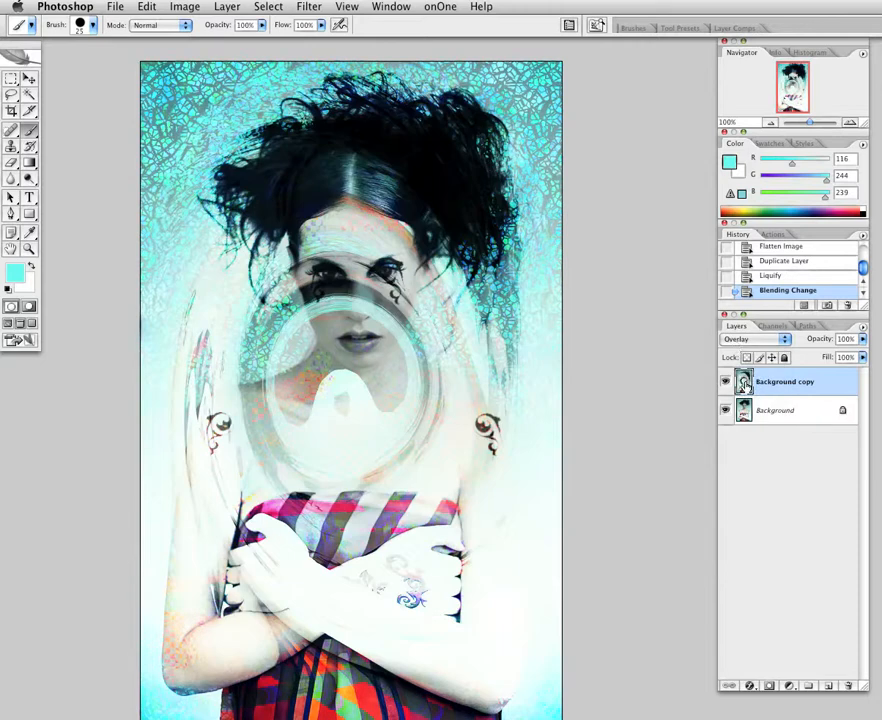
left_click(737, 342)
left_click(750, 421)
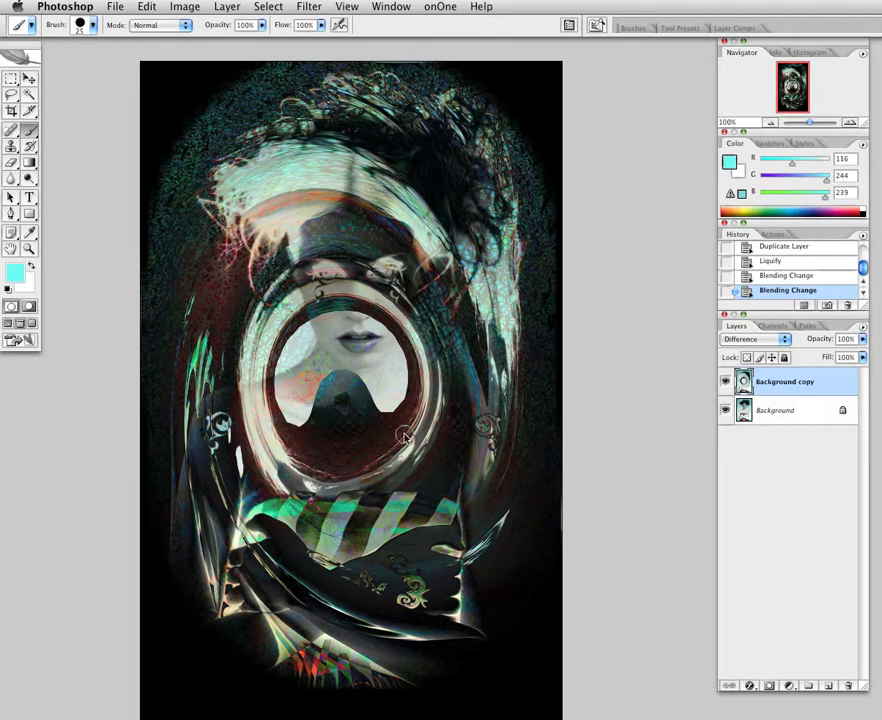
- Warp the Background copy layer to stretch the swirl's oval opening up over the eyes and forehead, and apply the warp
left_click(148, 7)
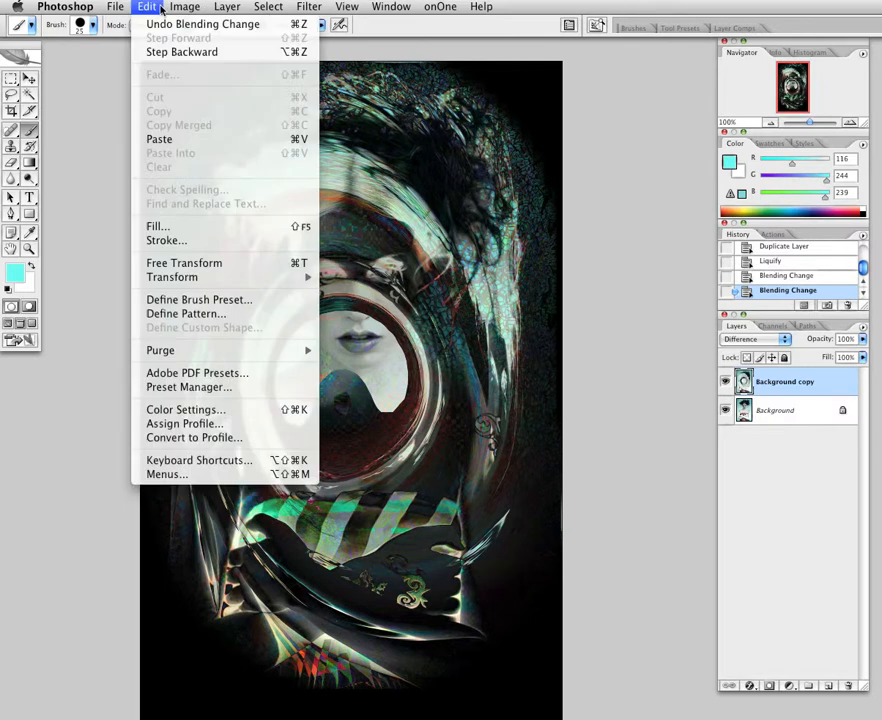
mouse_move(264, 279)
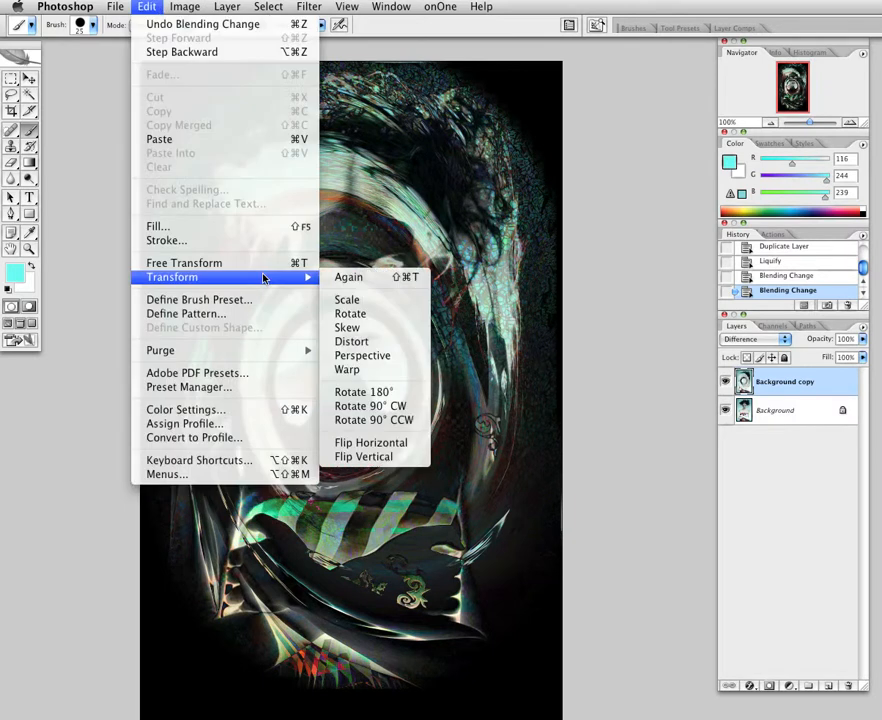
left_click(366, 371)
left_click_drag(393, 268, 386, 241)
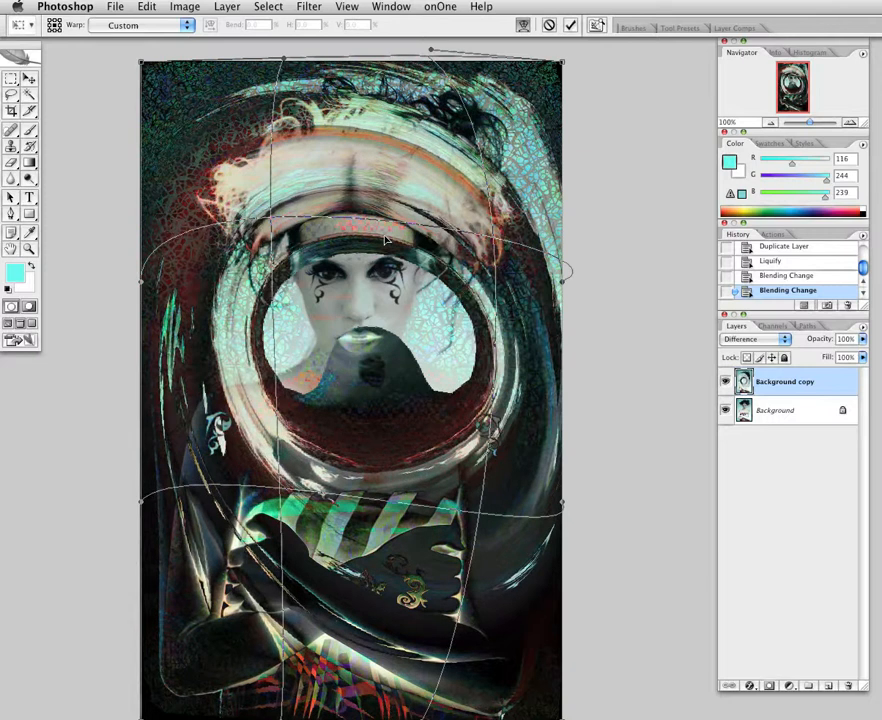
left_click_drag(384, 479, 384, 510)
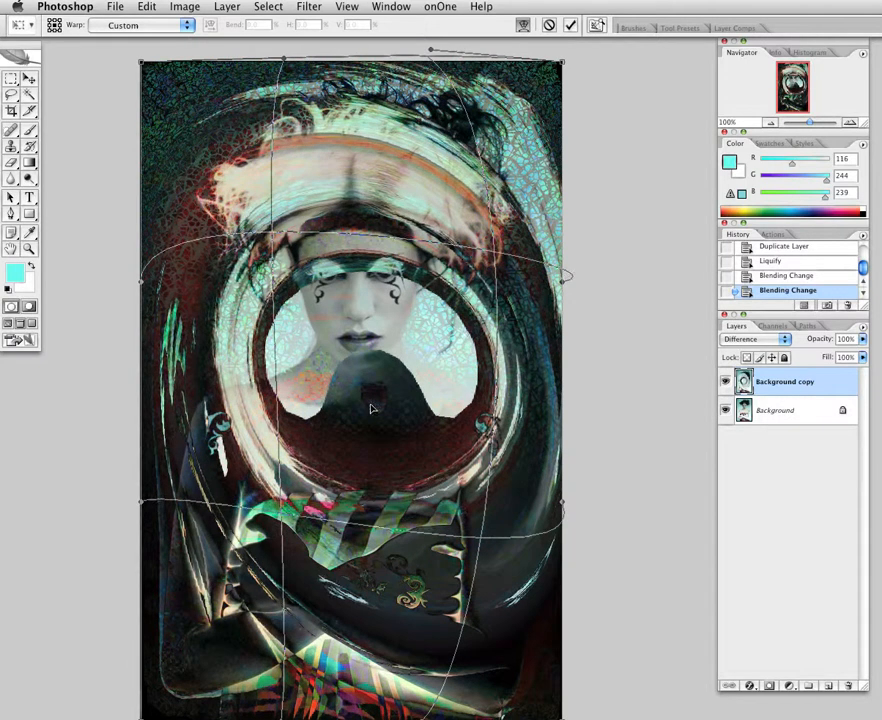
mouse_move(371, 408)
left_mouse_down()
mouse_move(371, 385)
mouse_move(372, 398)
left_mouse_up()
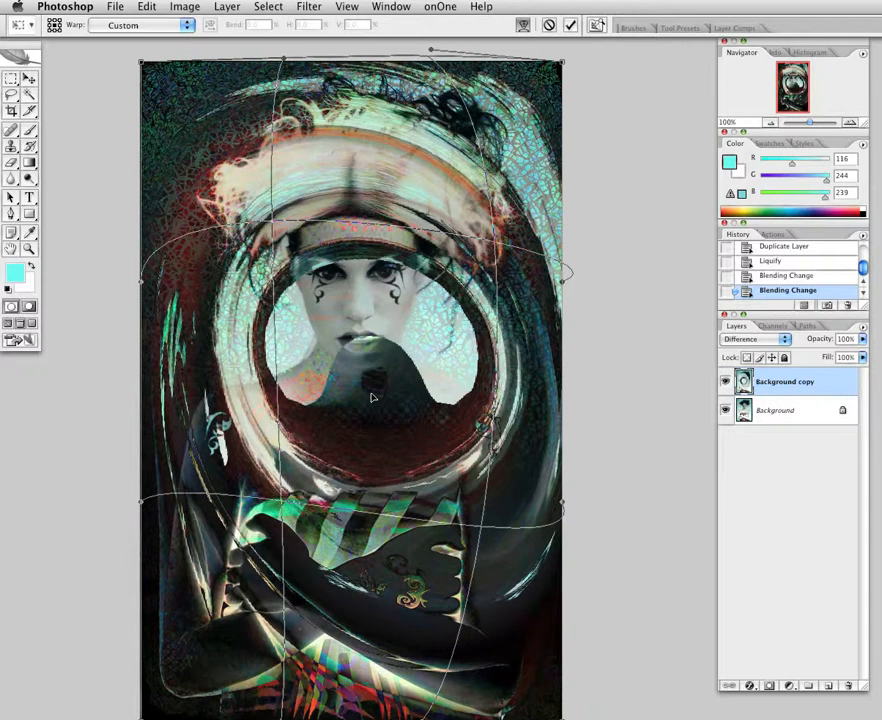
key("b")
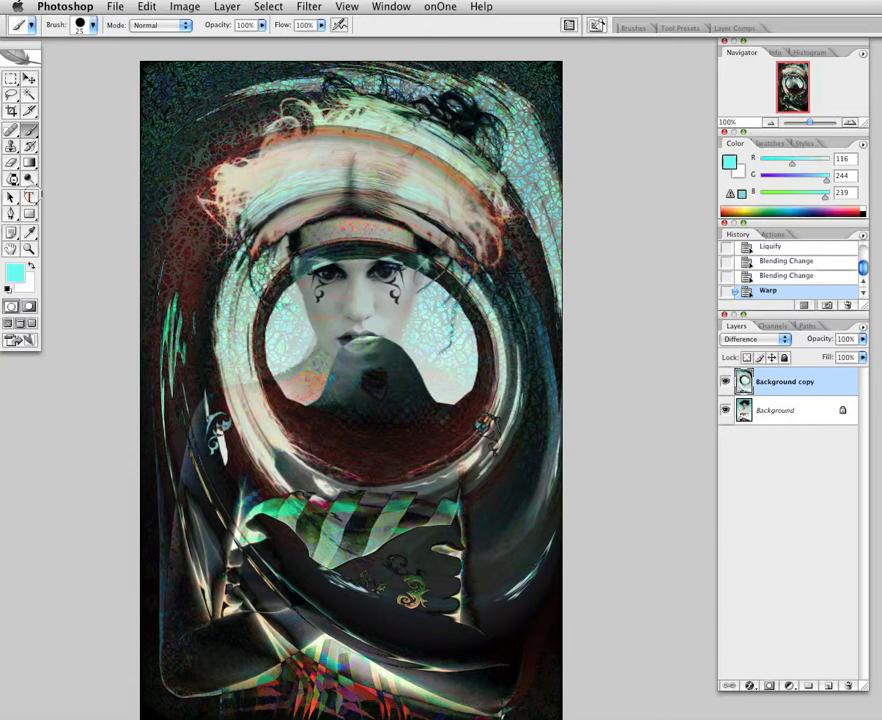
- Set up the Eraser with a soft round brush of 319 px diameter and 0% hardness
key("e")
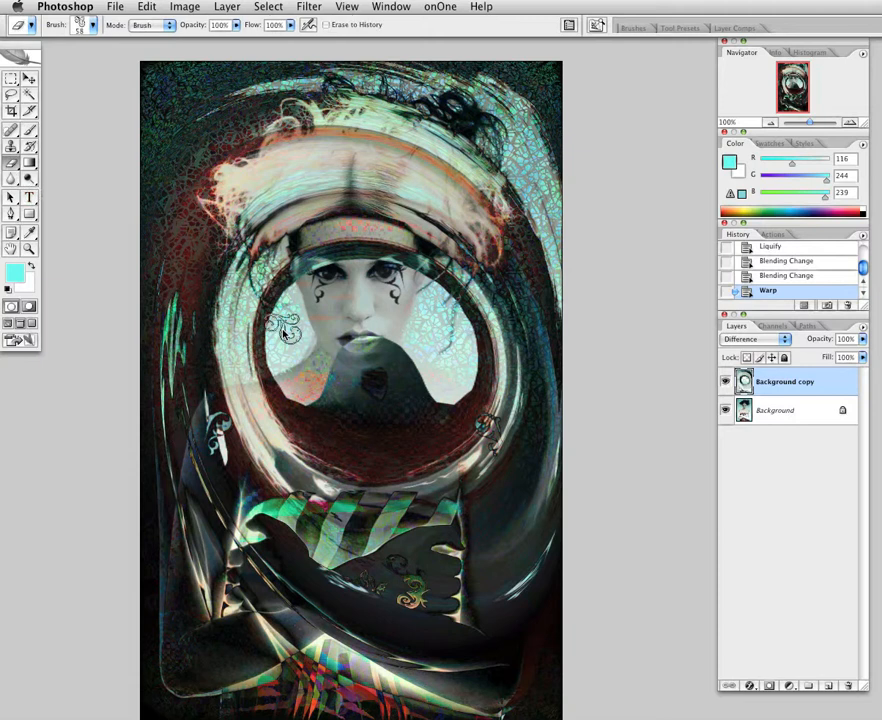
left_click(93, 28)
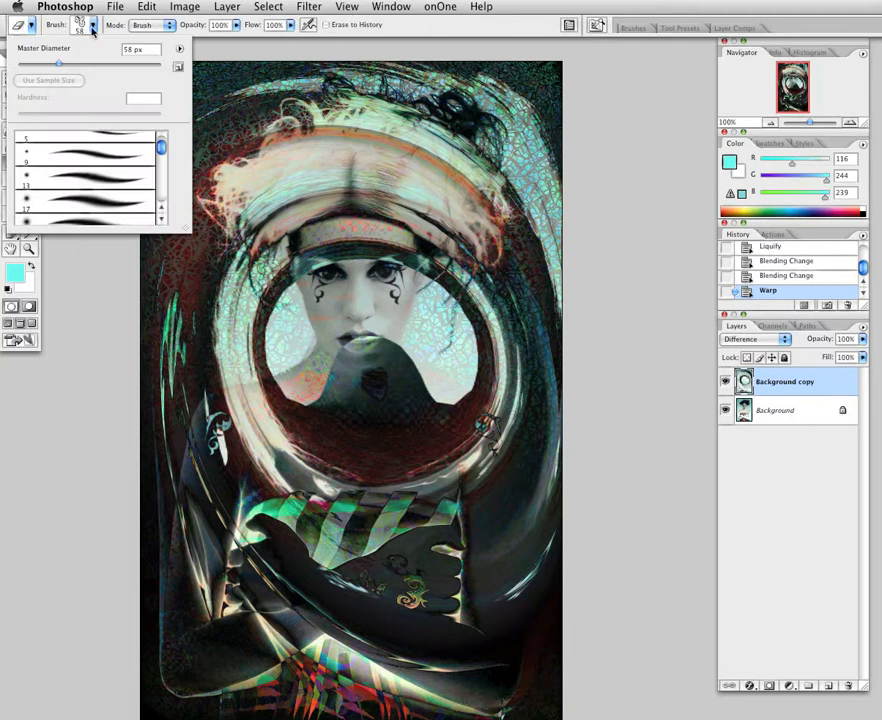
left_click(87, 175)
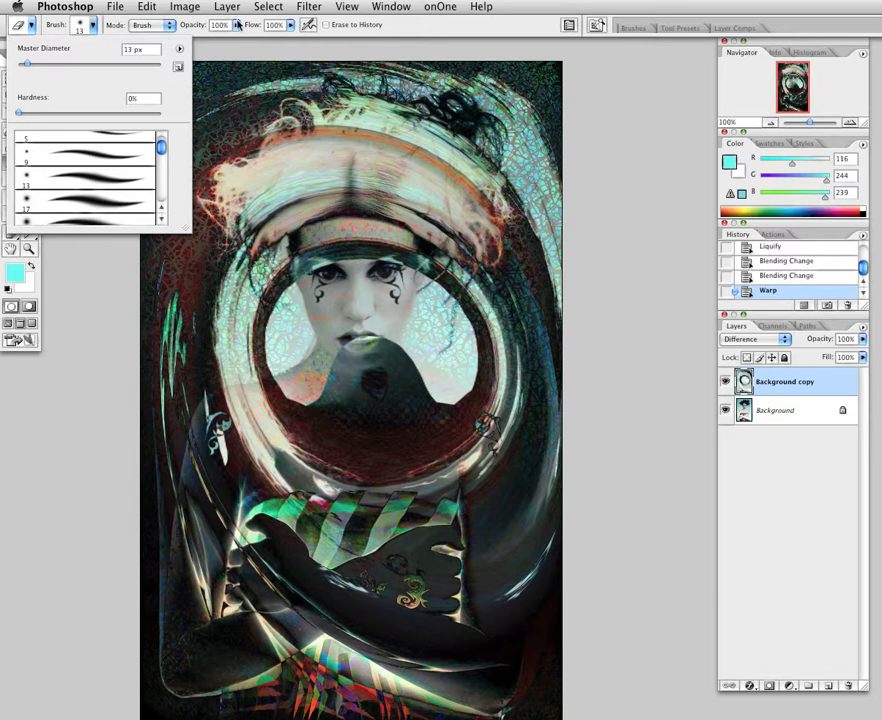
scroll(112, 206, "down", 3)
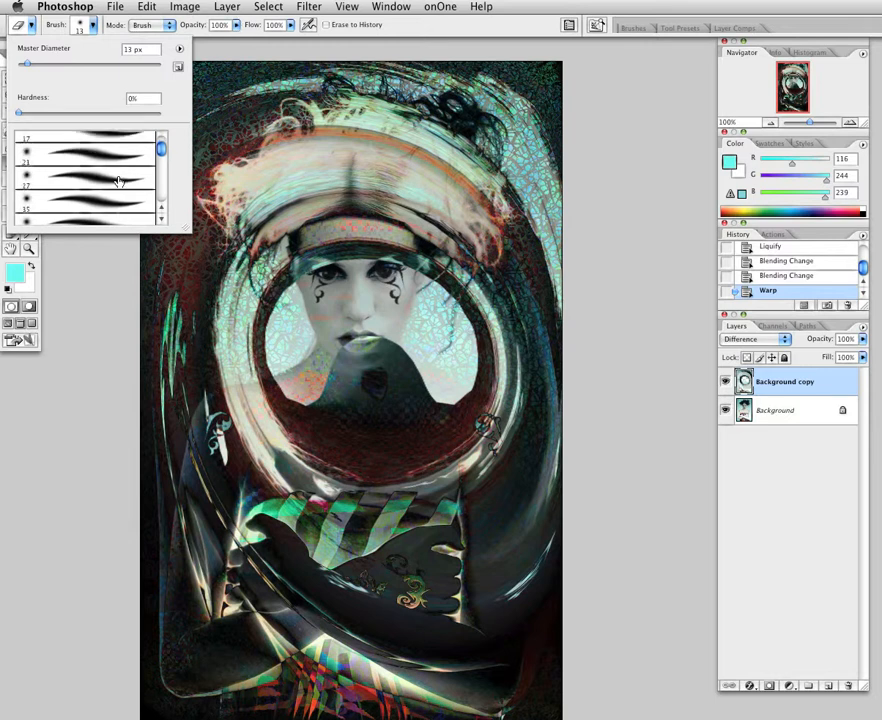
scroll(118, 190, "up", 3)
left_click(113, 205)
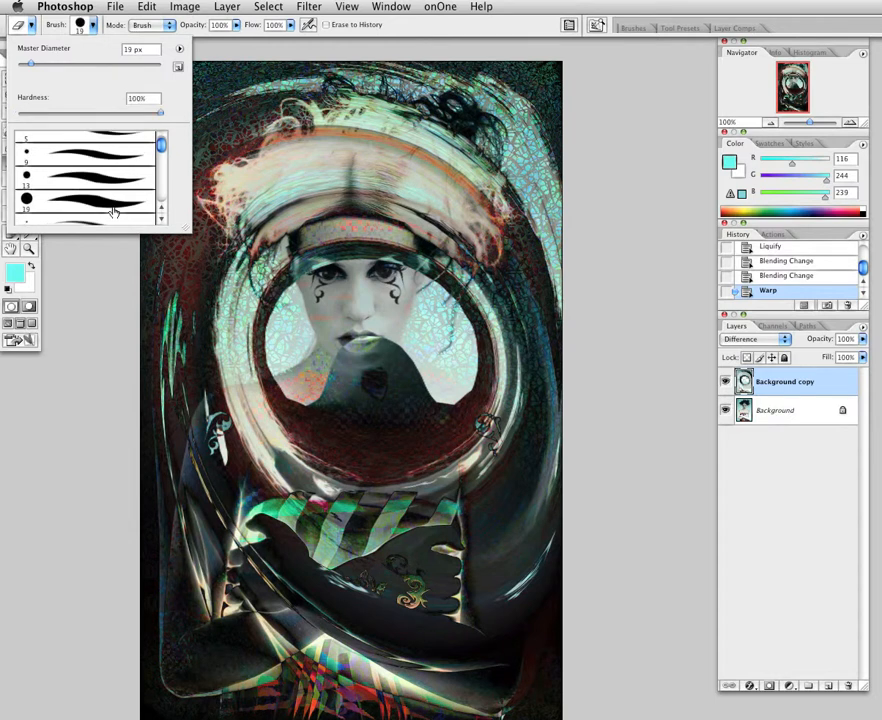
scroll(101, 201, "down", 2)
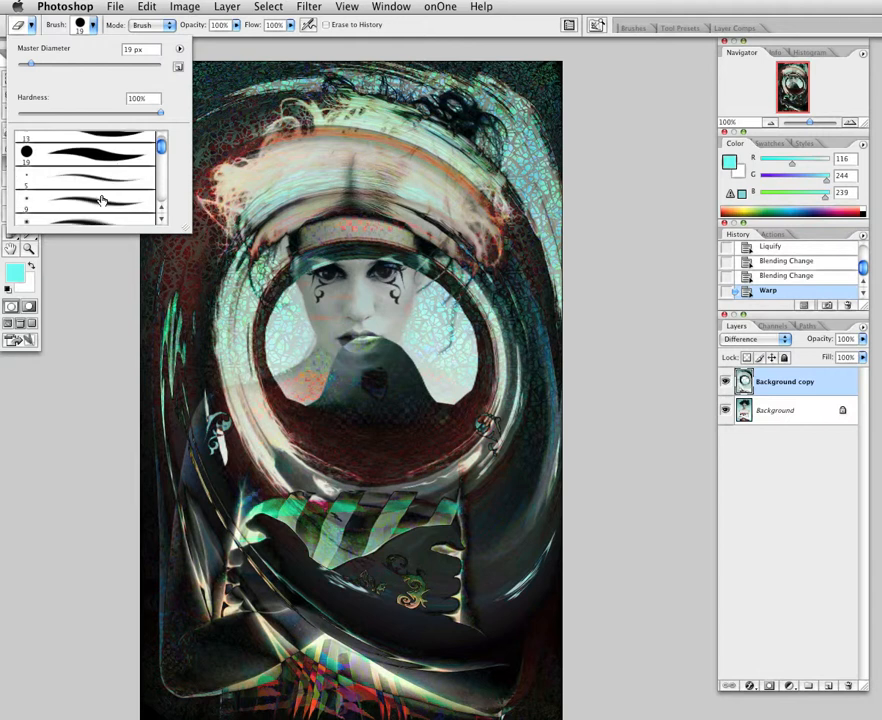
scroll(101, 198, "up", 1)
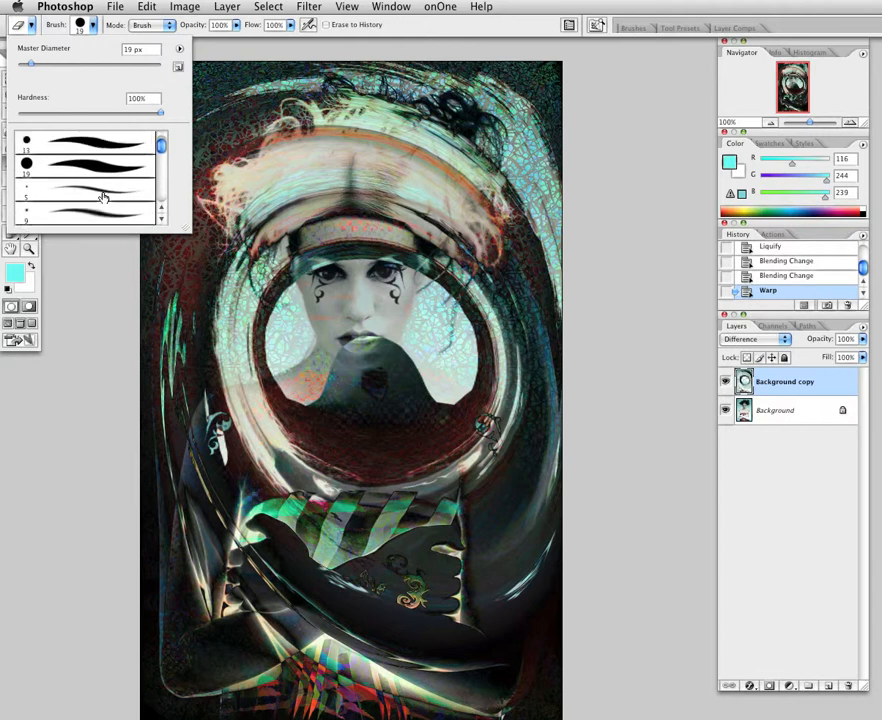
scroll(103, 197, "down", 3)
scroll(104, 198, "down", 3)
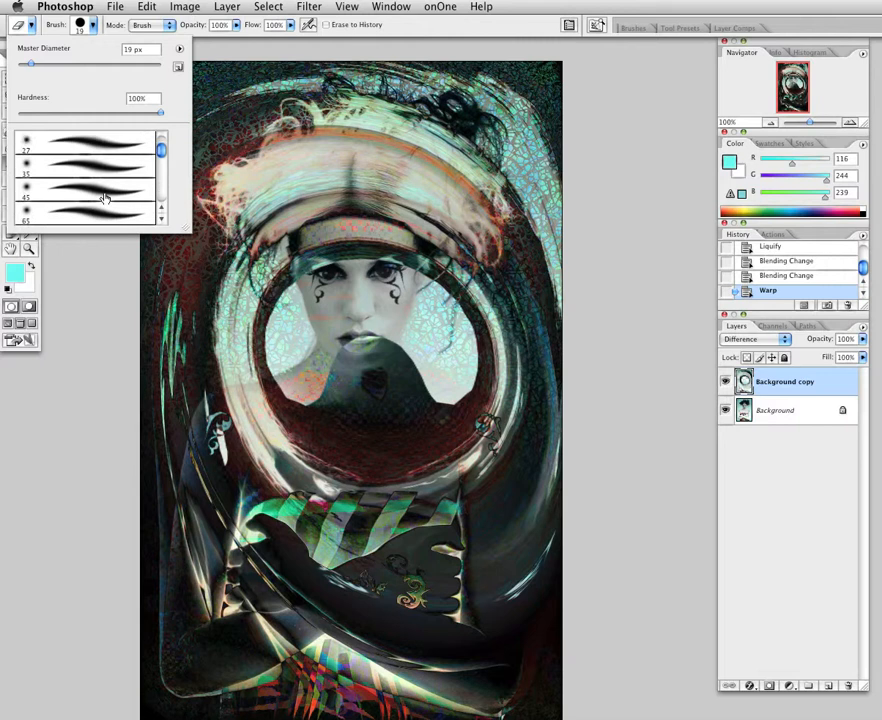
scroll(86, 166, "down", 1)
left_click(86, 166)
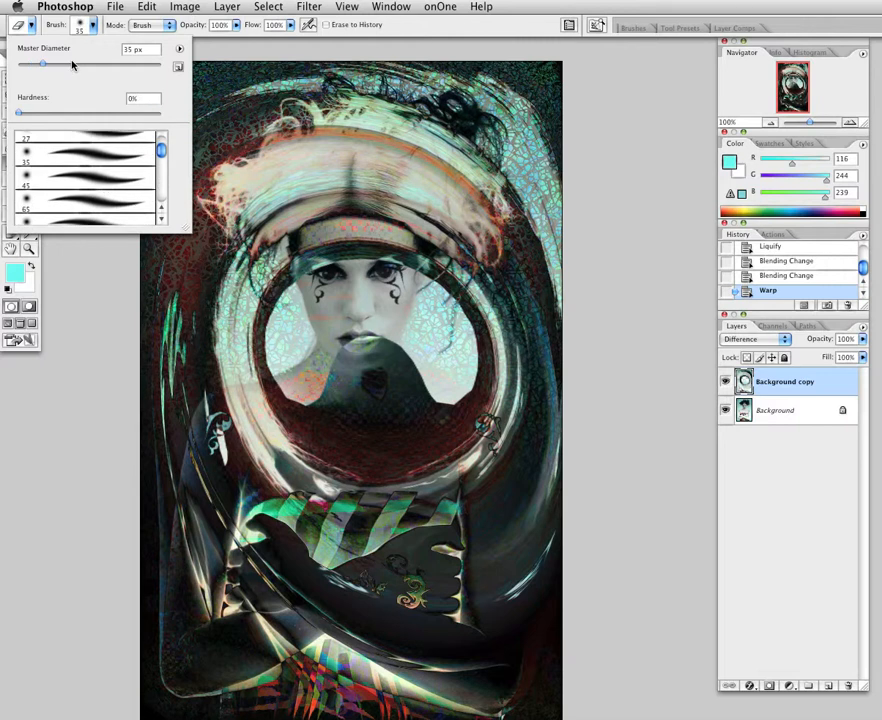
left_click_drag(72, 64, 84, 64)
left_click_drag(84, 64, 133, 65)
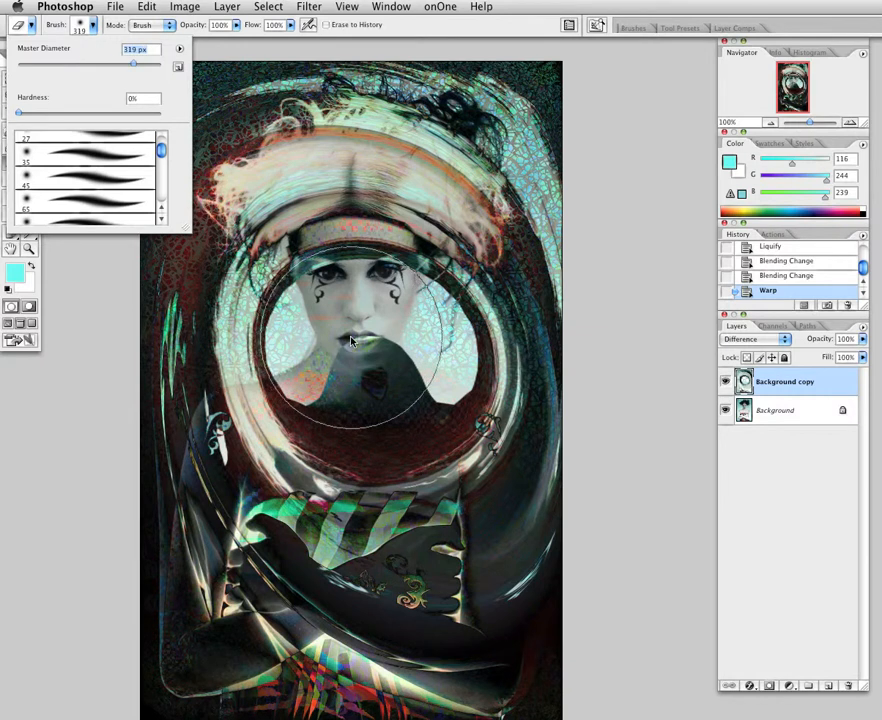
left_click(351, 341)
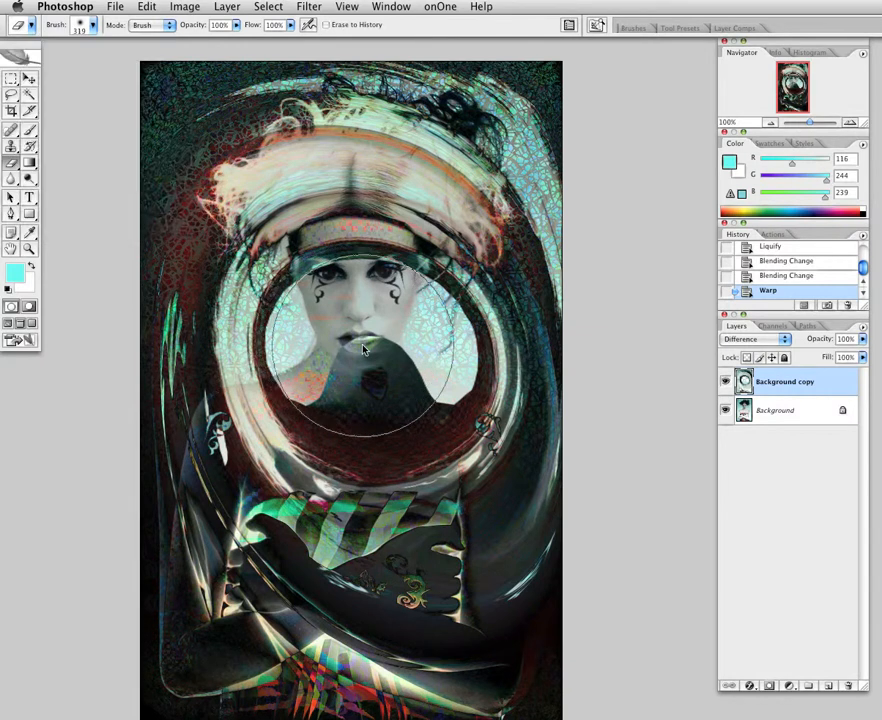
- Erase the Background copy's swirl over the face, neck, centre of the hair, shoulders and chest
left_click(363, 348)
left_click(364, 349)
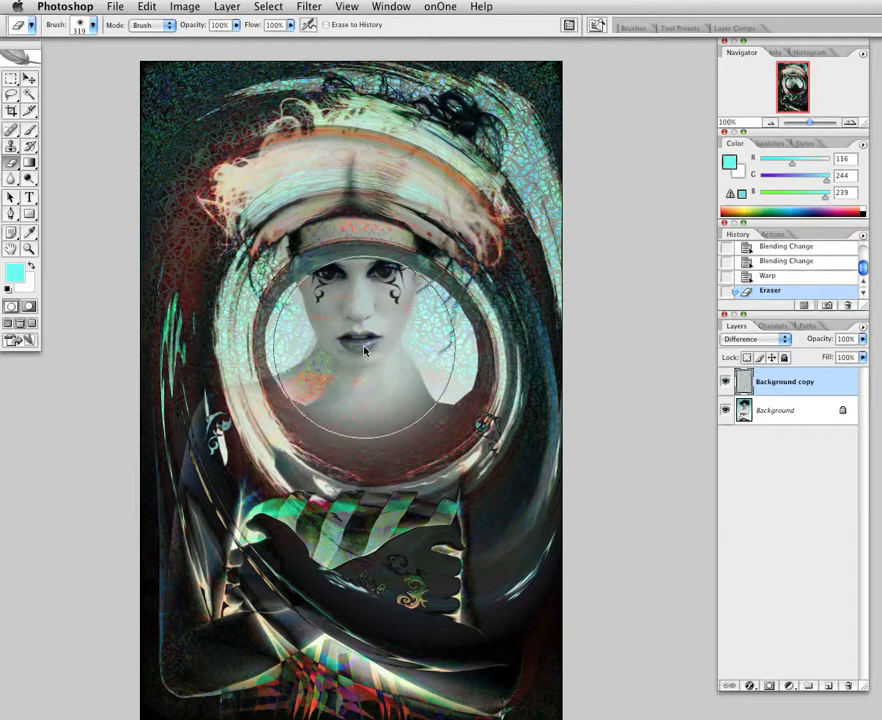
left_click(358, 343)
left_click(351, 333)
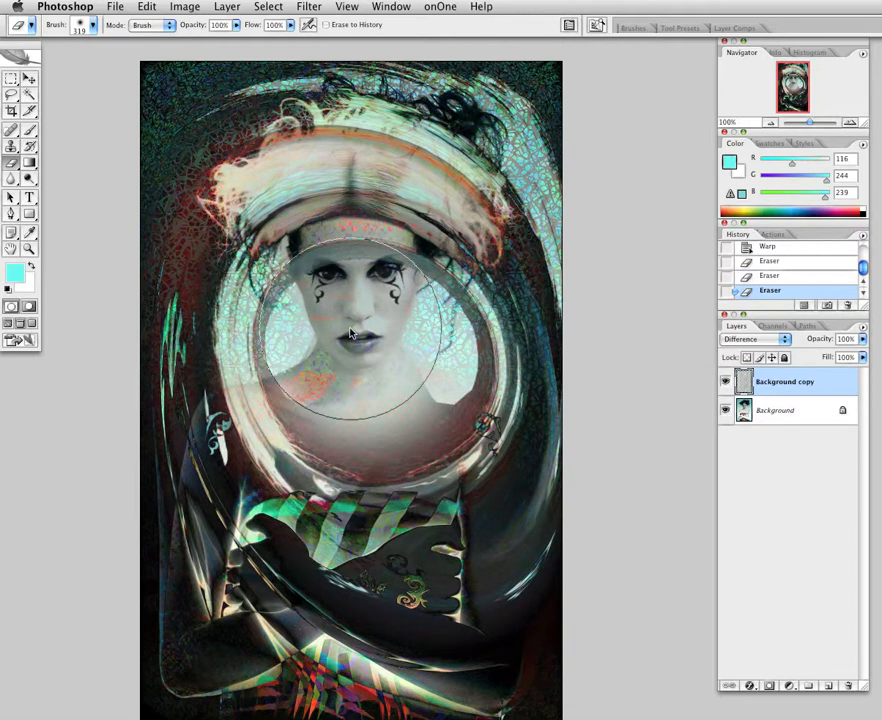
left_click(351, 330)
left_click(360, 333)
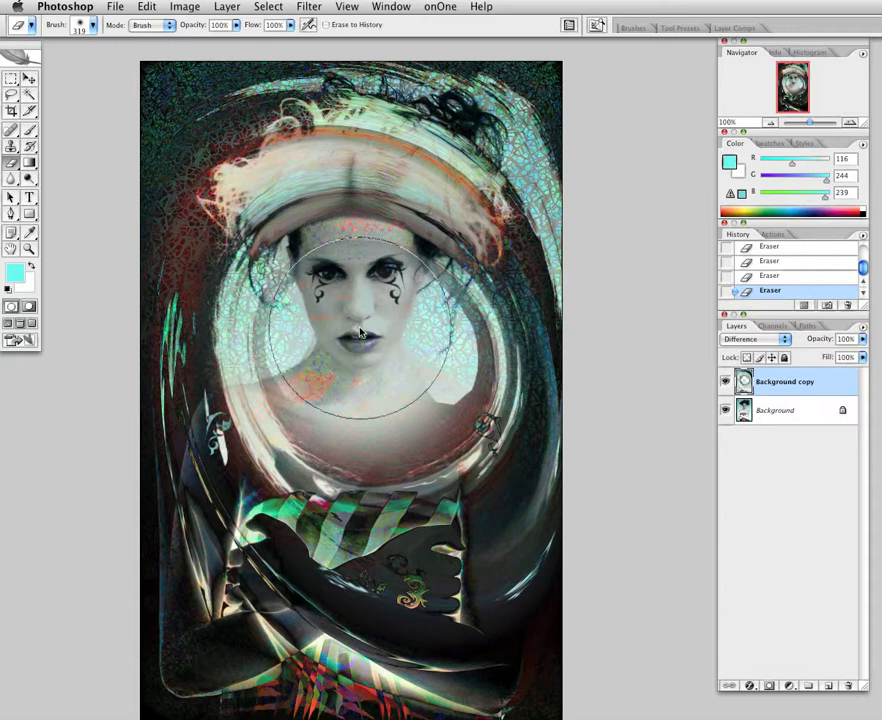
left_click(371, 325)
left_click(374, 317)
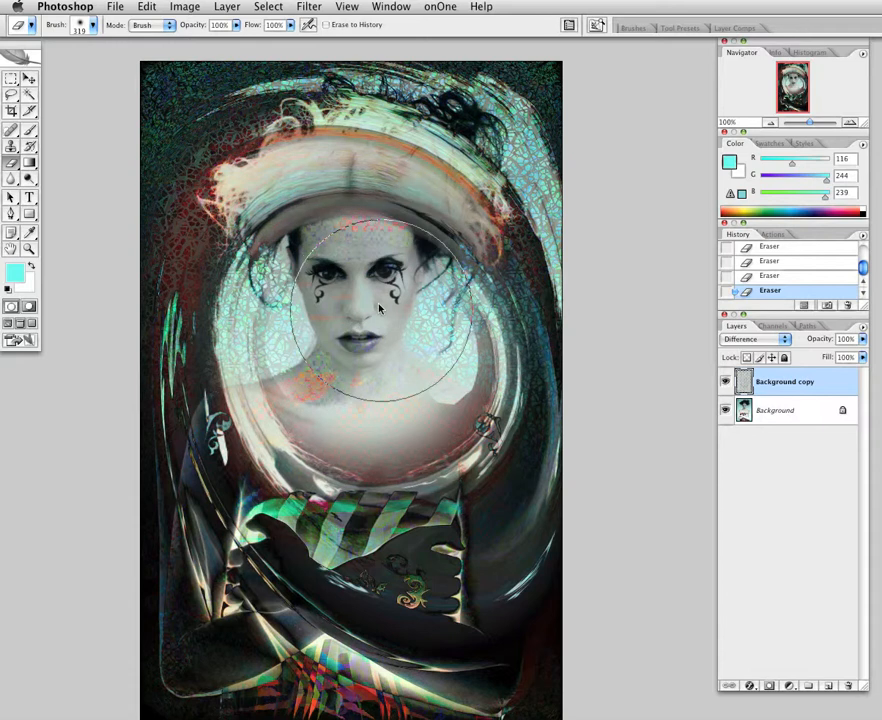
left_click(399, 327)
left_click(366, 373)
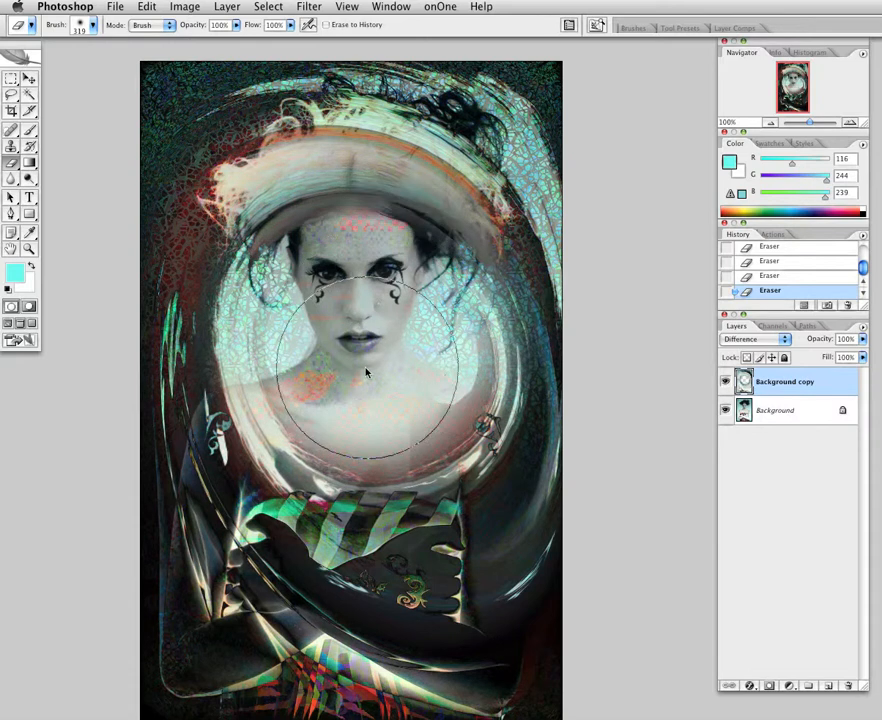
left_click(366, 373)
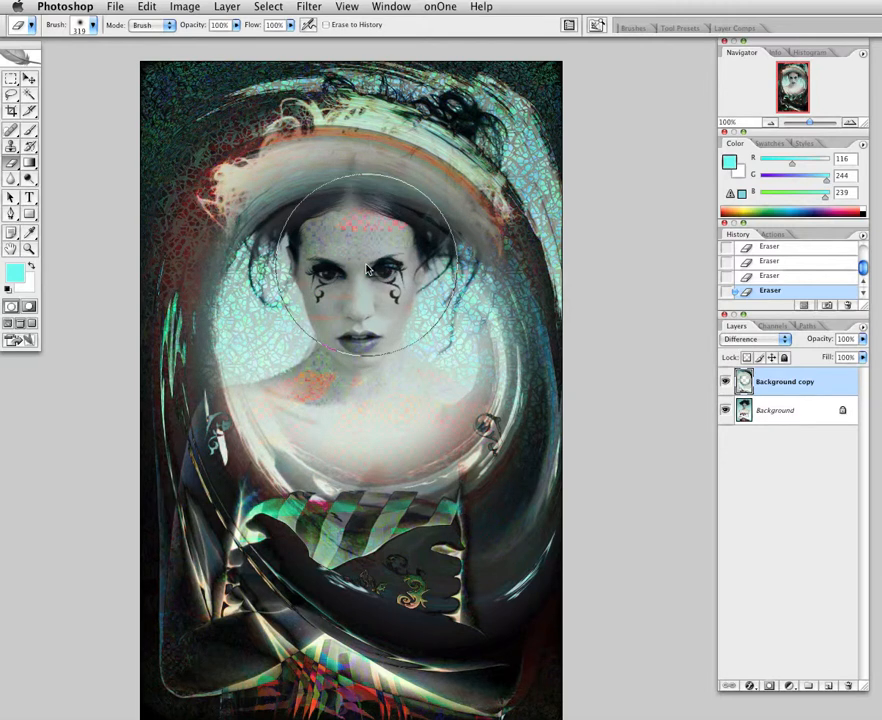
left_click_drag(367, 269, 434, 302)
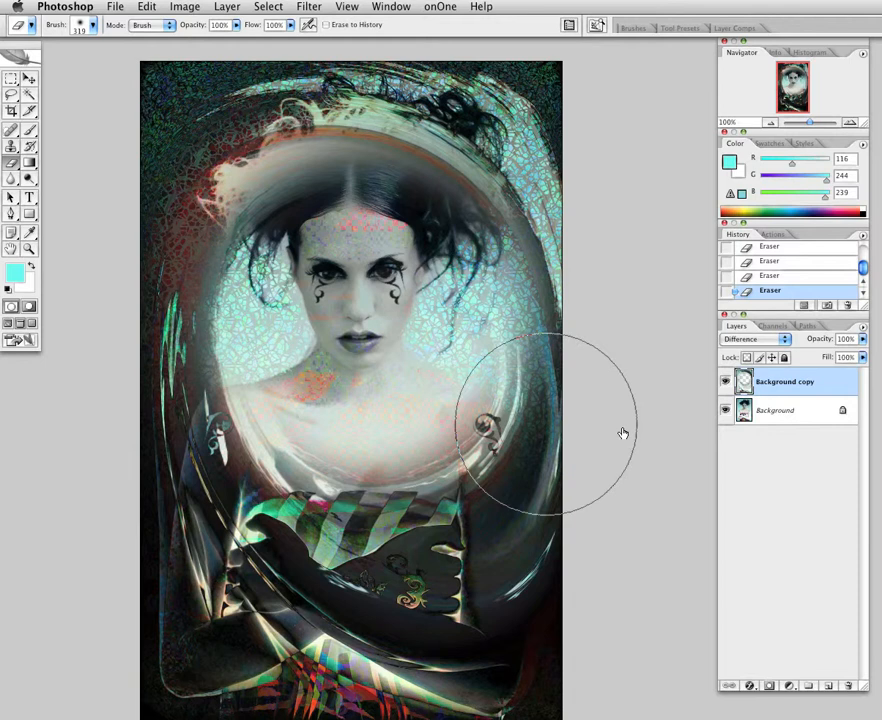
mouse_move(407, 463)
left_mouse_down()
mouse_move(355, 430)
mouse_move(311, 460)
mouse_move(288, 448)
mouse_move(280, 393)
left_mouse_up()
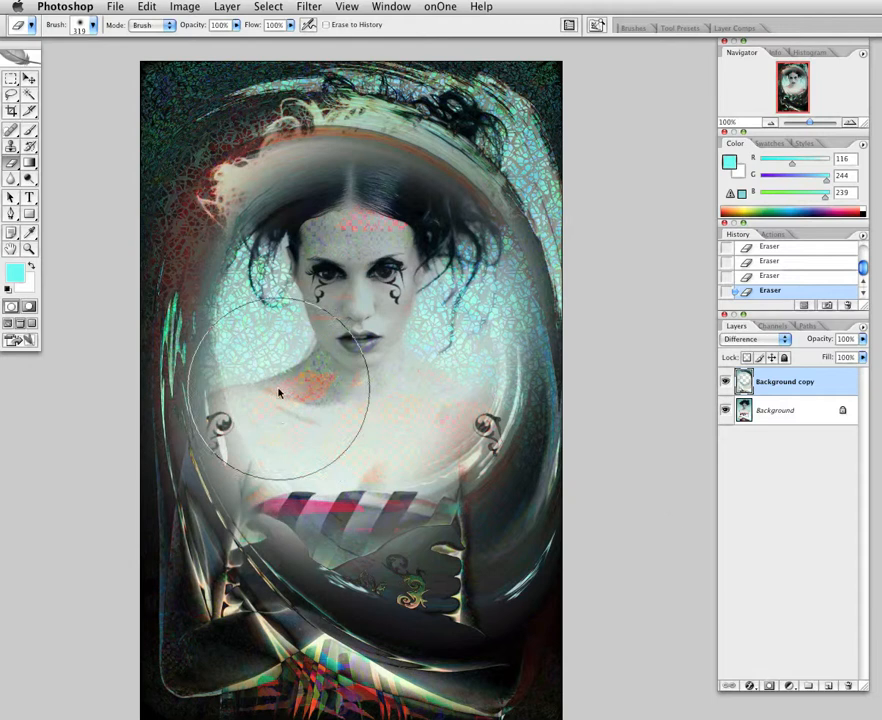
- Try erasing more of the swirl over the upper hair and outer edges, and revert to the state just after the chest was erased
mouse_move(488, 300)
left_mouse_down()
mouse_move(205, 165)
mouse_move(380, 246)
mouse_move(428, 252)
mouse_move(398, 236)
mouse_move(296, 227)
mouse_move(245, 200)
left_mouse_up()
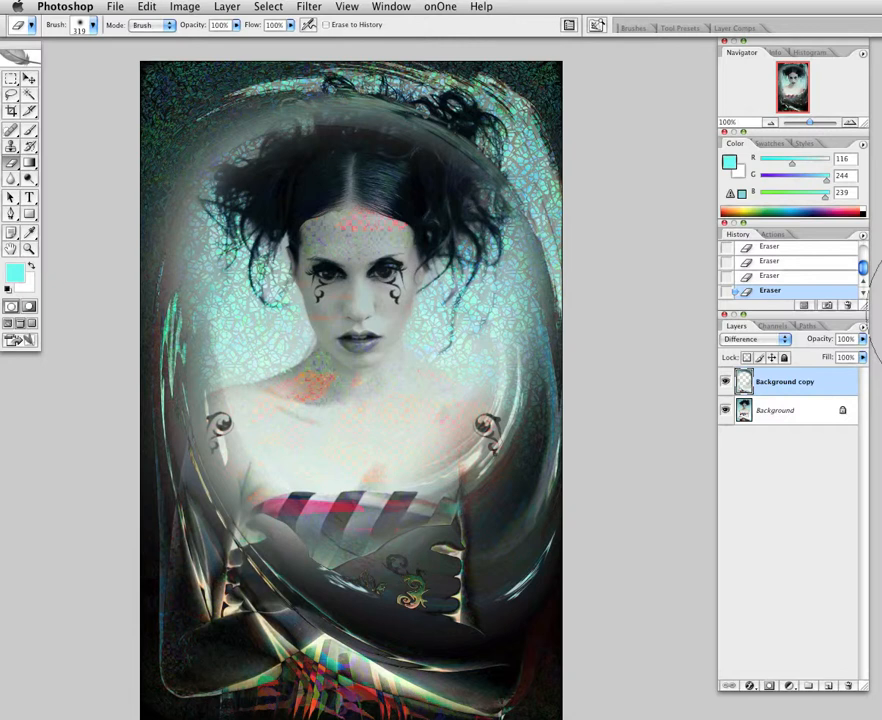
left_click_drag(165, 300, 178, 195)
key("super+z")
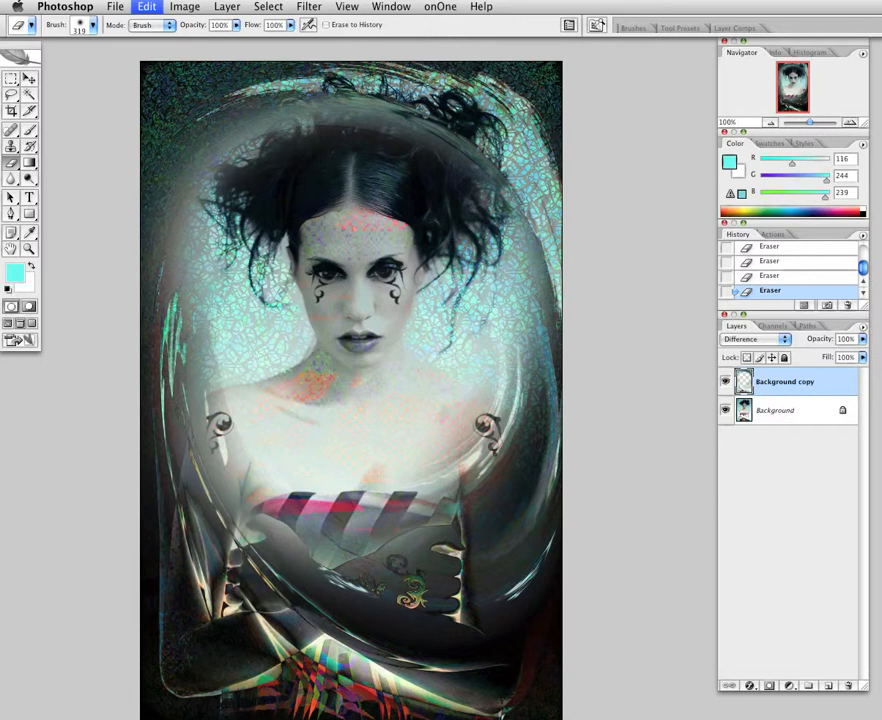
key("alt+super+z")
key("alt+super+z")
key("alt+super+z")
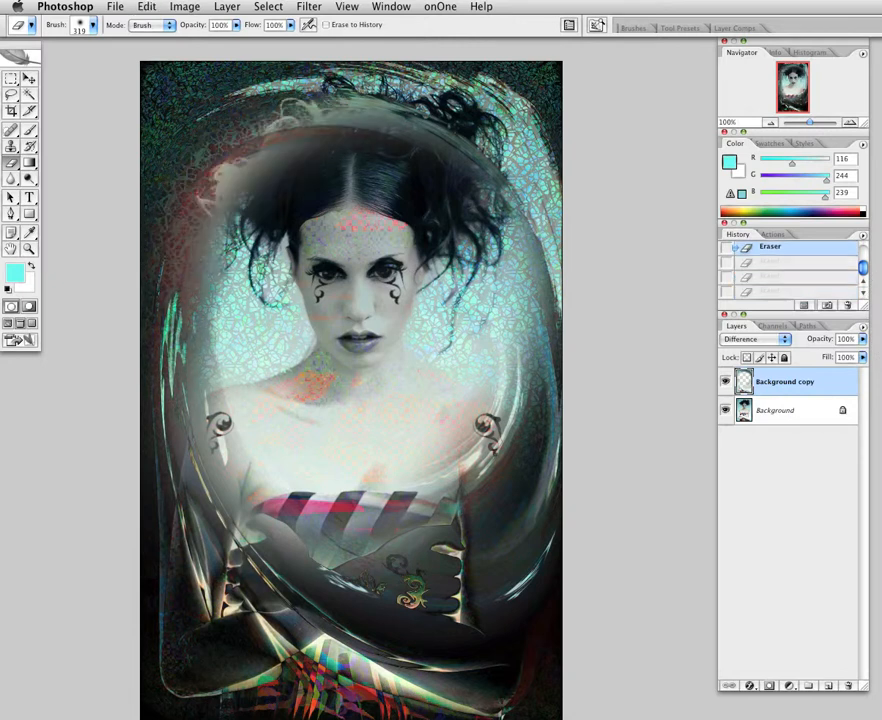
key("alt+super+z")
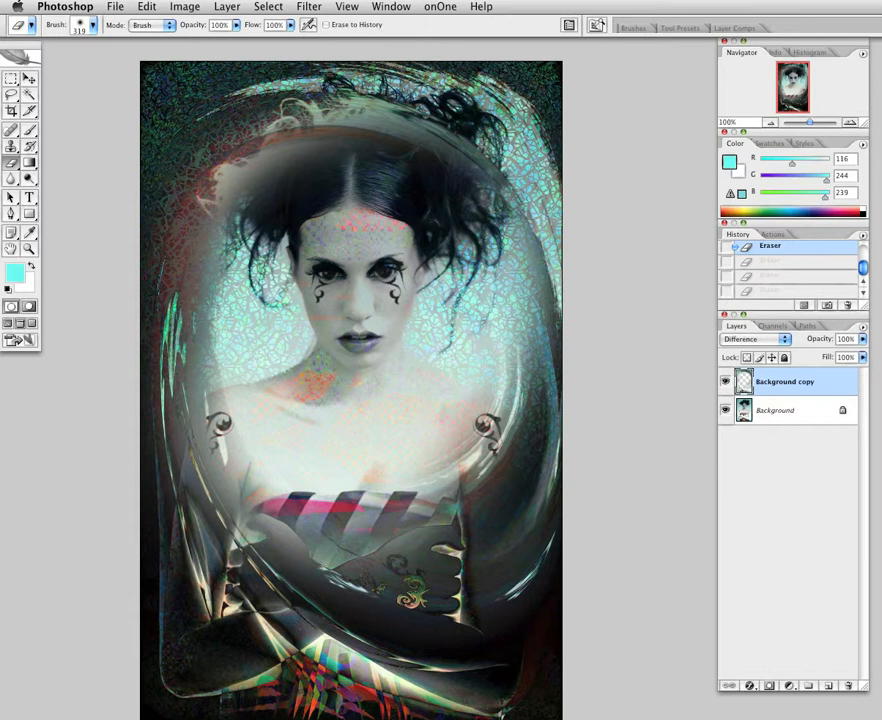
key("alt+super+z")
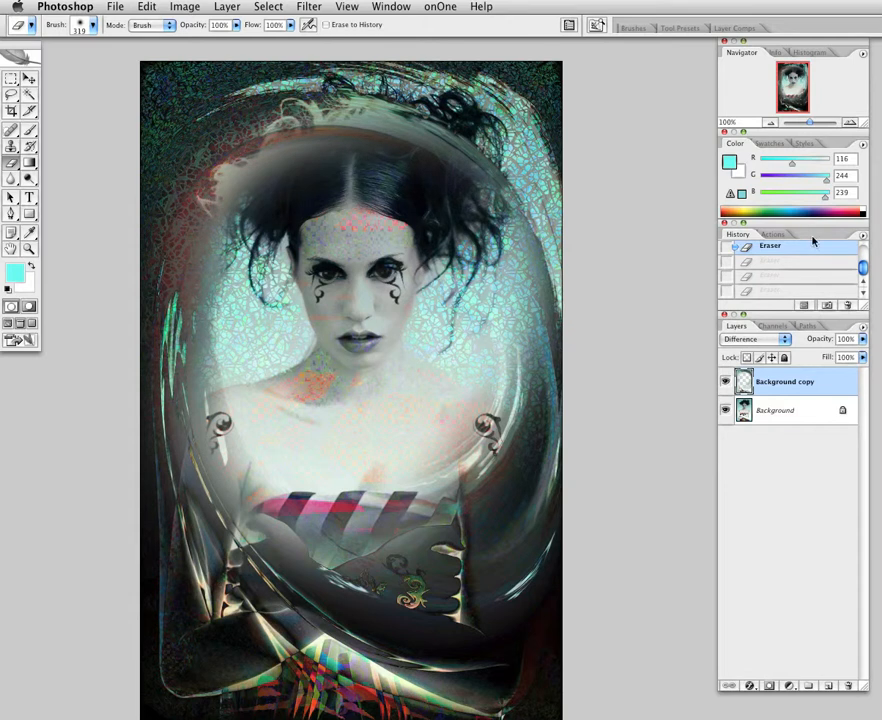
key("alt+super+z")
key("alt+super+z")
key("alt+super+z")
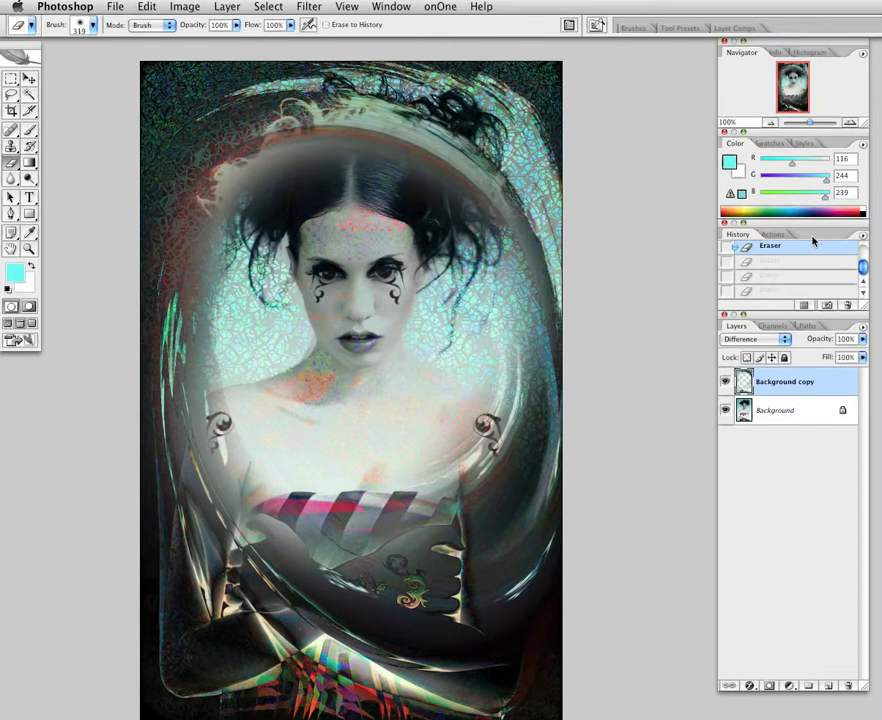
key("alt+super+z")
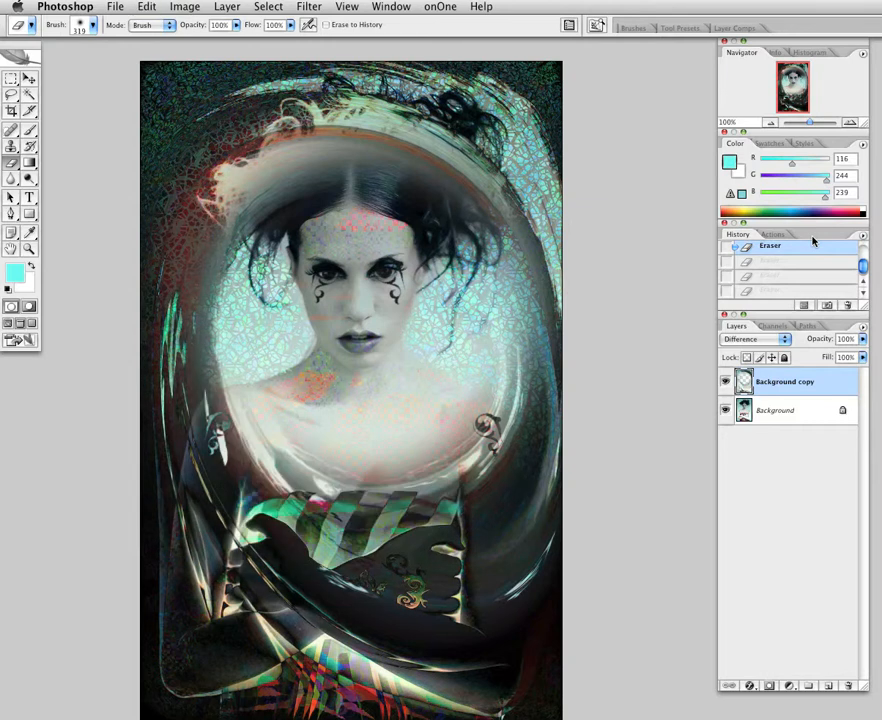
left_click(808, 262)
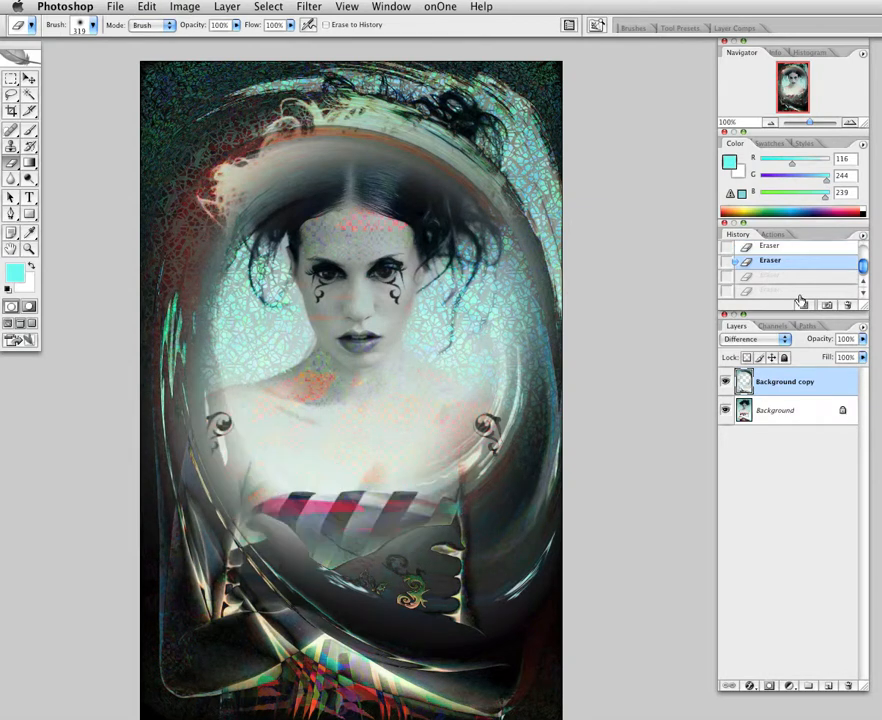
- Move the Background copy layer slightly upward, then stretch its height downward to 101.7% to cover the exposed strip along the canvas bottom
key("v")
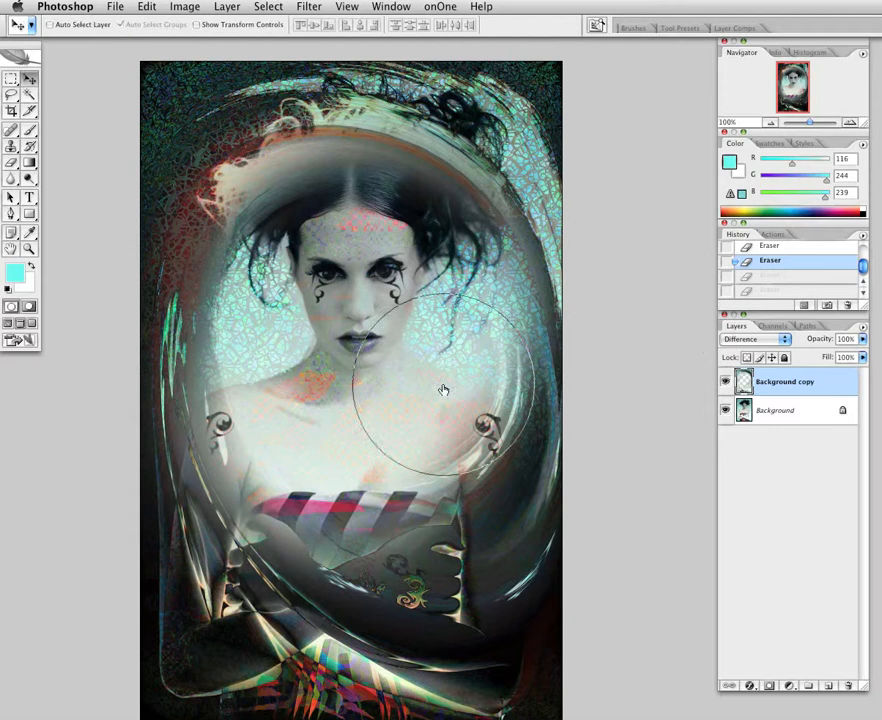
left_click_drag(397, 493, 394, 477)
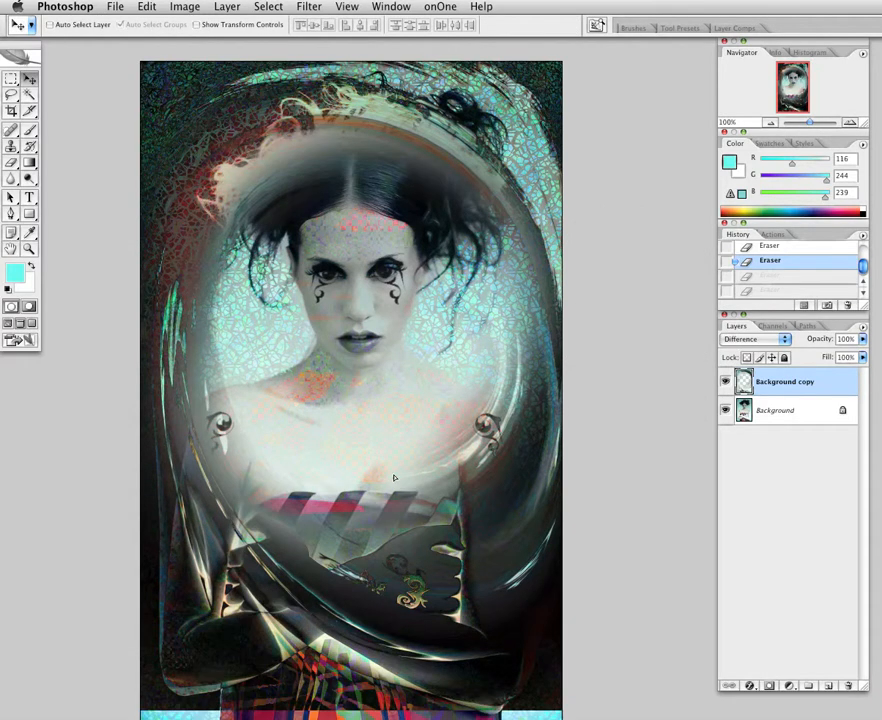
key("super+t")
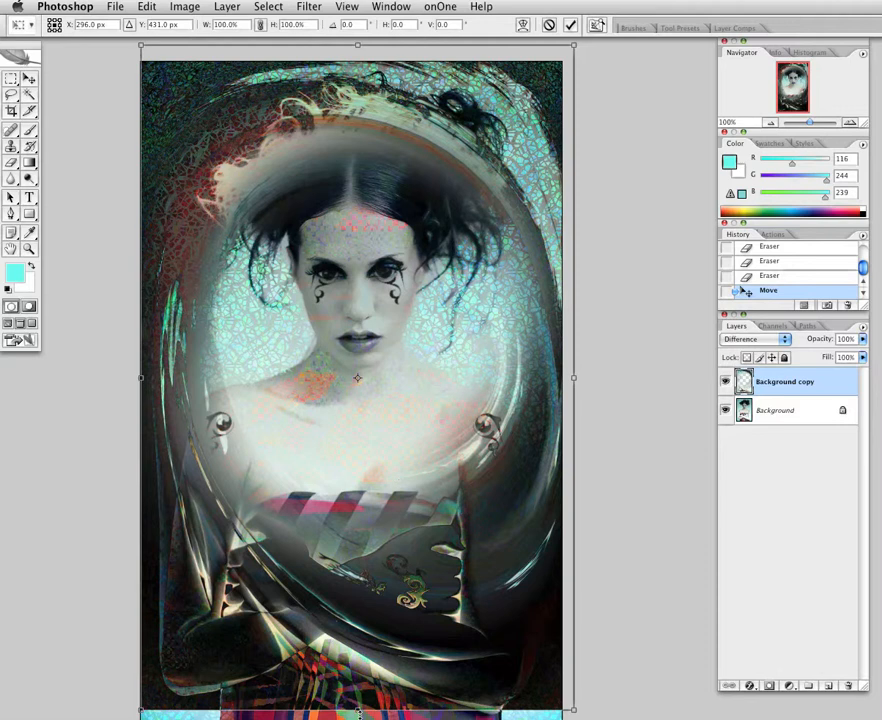
left_click_drag(358, 712, 358, 719)
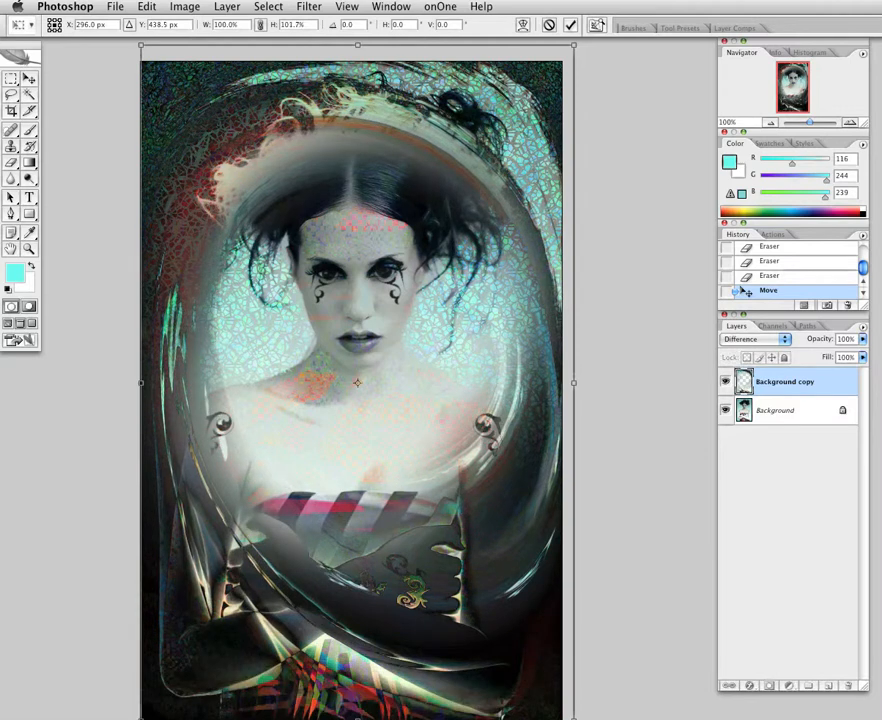
key("Return")
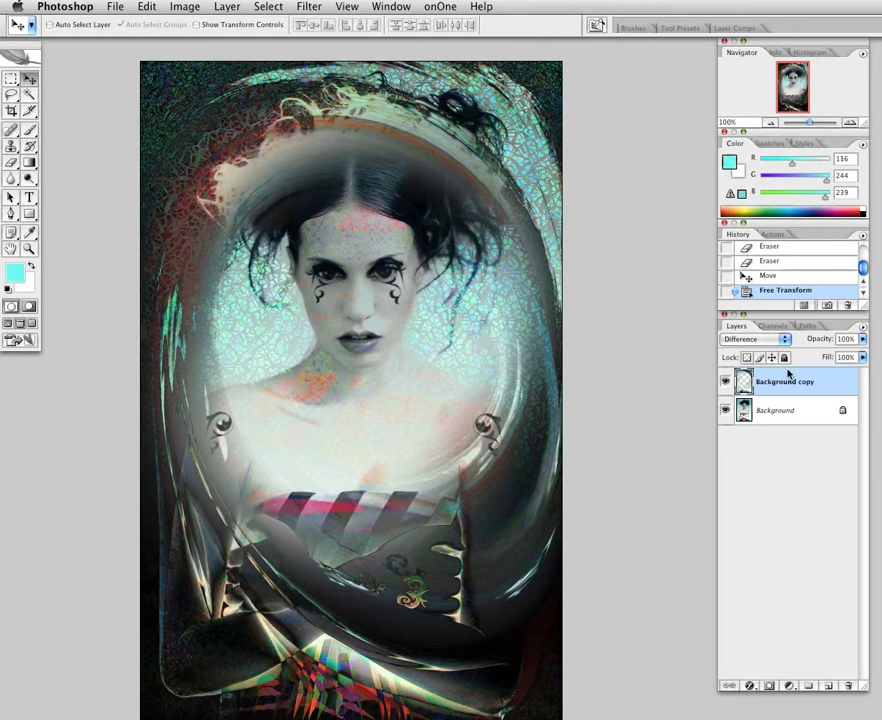
left_click(814, 415)
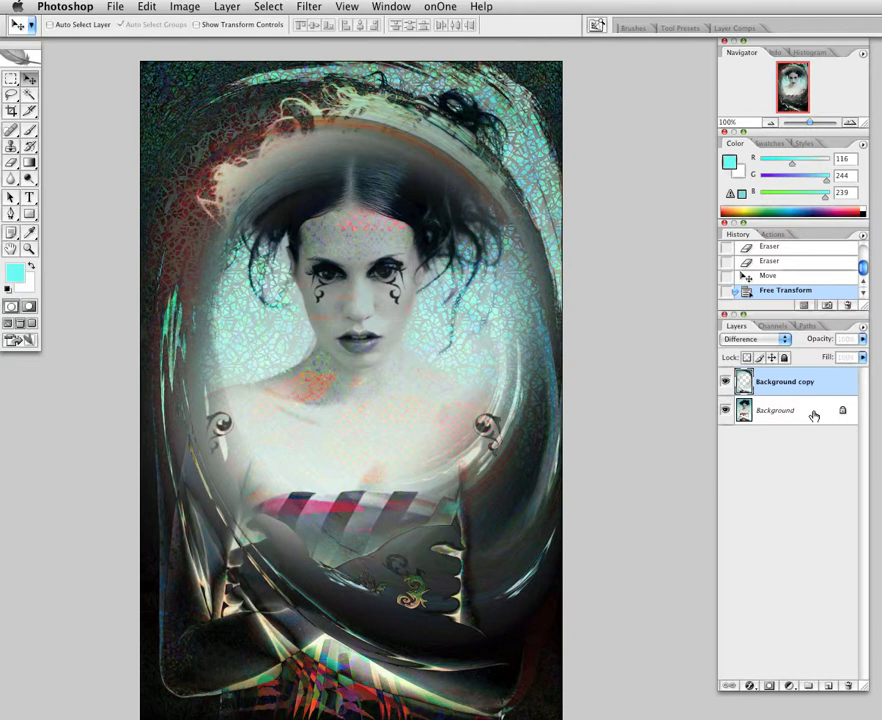
left_click(827, 686)
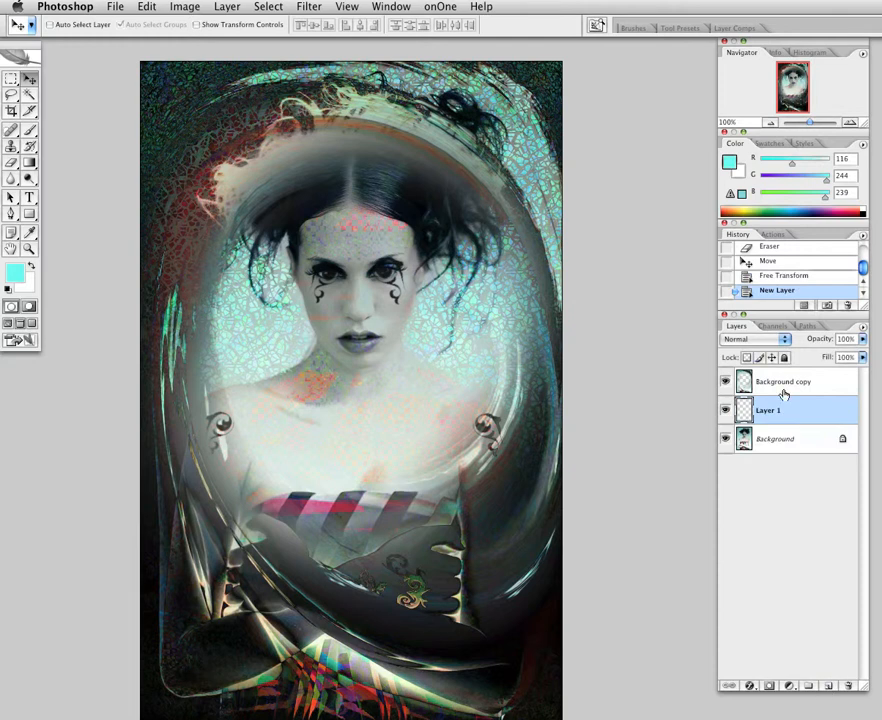
left_click_drag(788, 410, 847, 685)
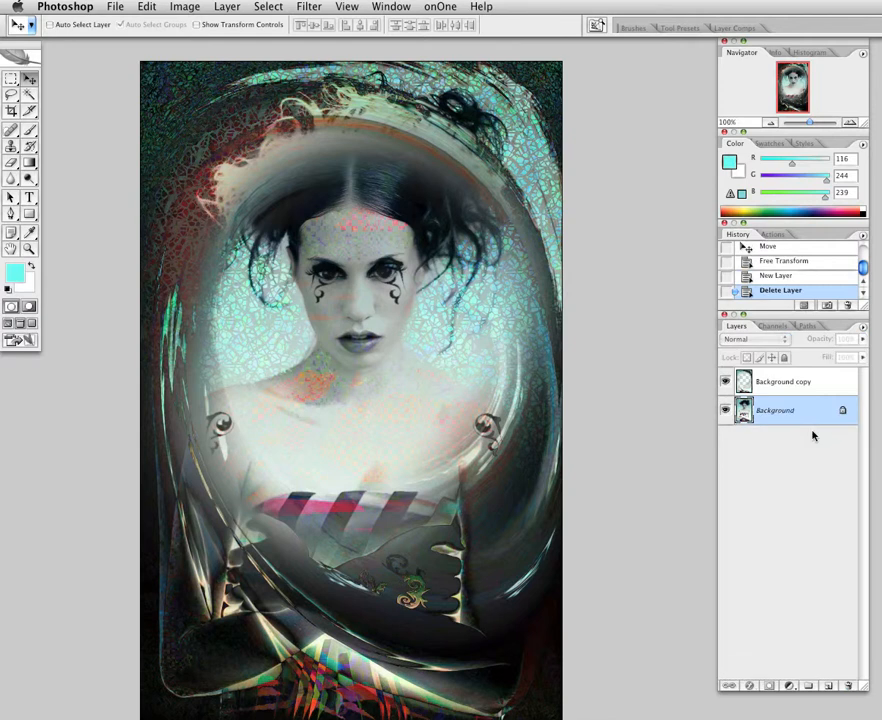
- Duplicate the Background layer as Background copy 2 and place the duplicate at the top of the layer stack
left_click_drag(812, 435, 828, 685)
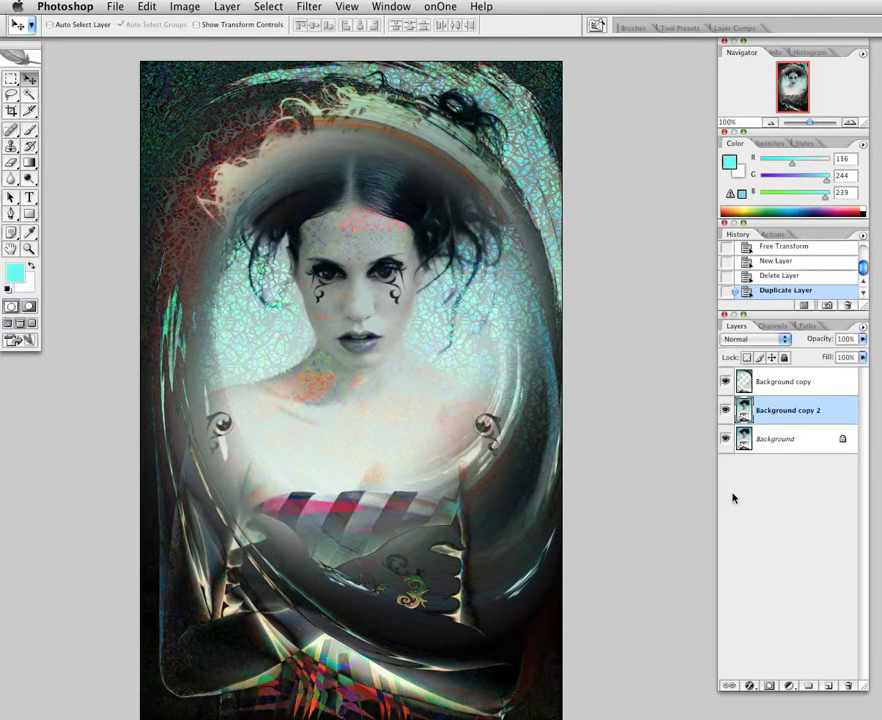
double_click(788, 410)
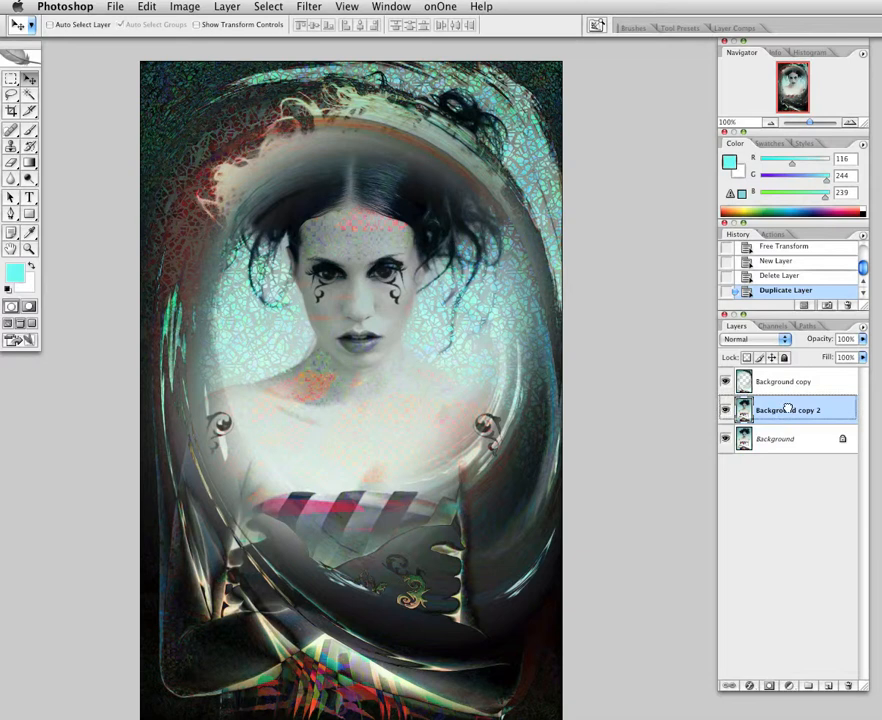
left_click_drag(788, 409, 787, 383)
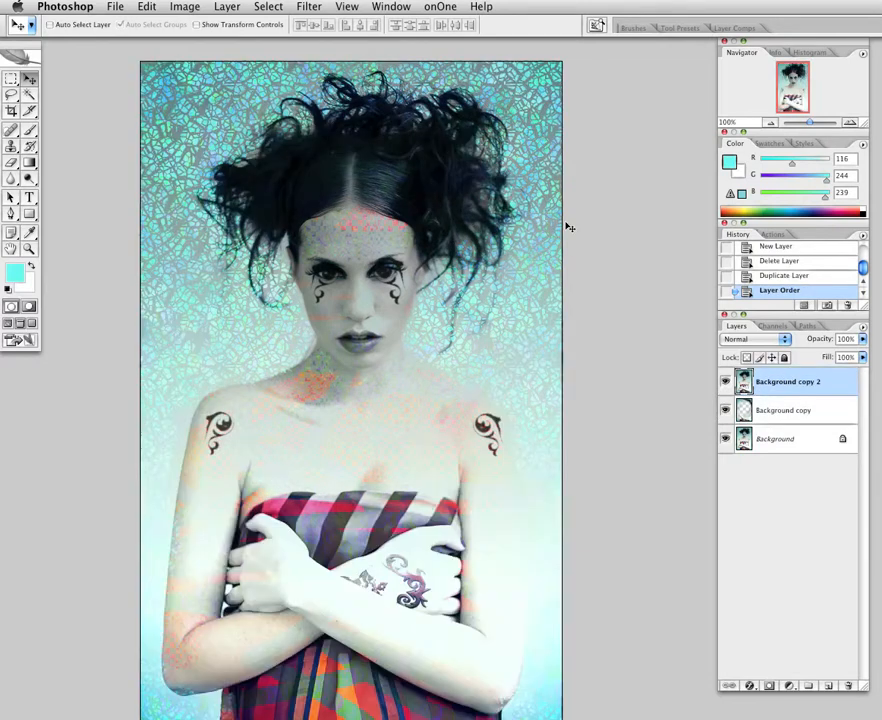
- Open the Craquelure texture filter for Background copy 2 and resize the Filter Gallery window so all its settings fit the screen
left_click(344, 6)
mouse_move(309, 6)
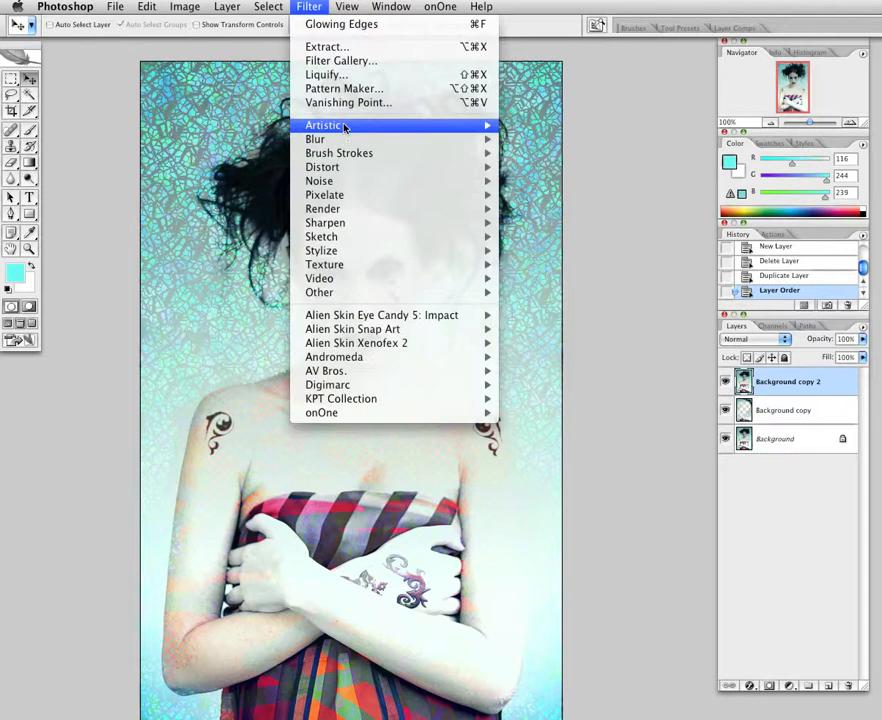
mouse_move(344, 128)
mouse_move(400, 138)
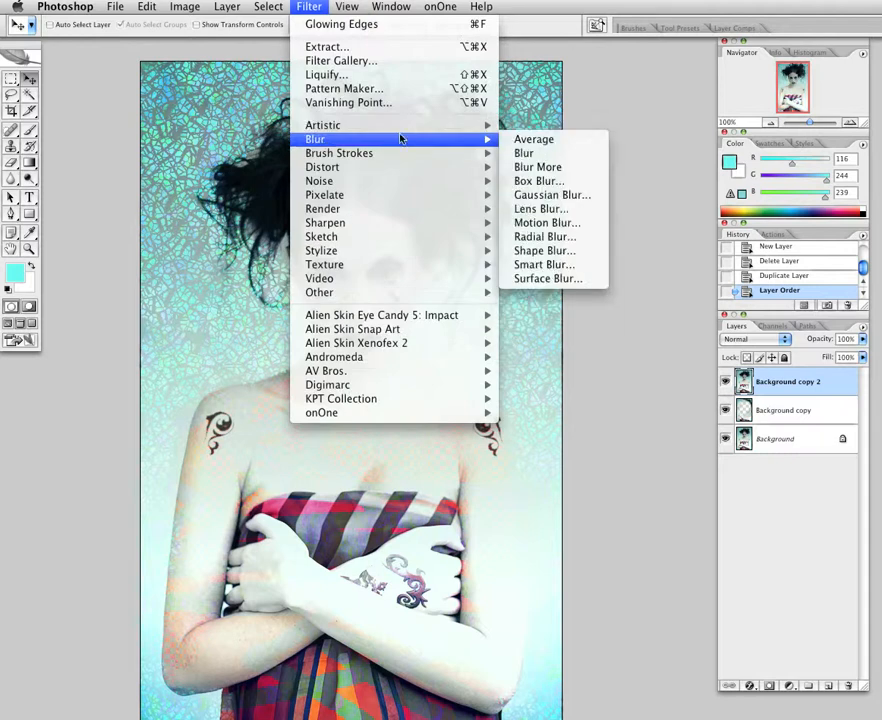
mouse_move(440, 146)
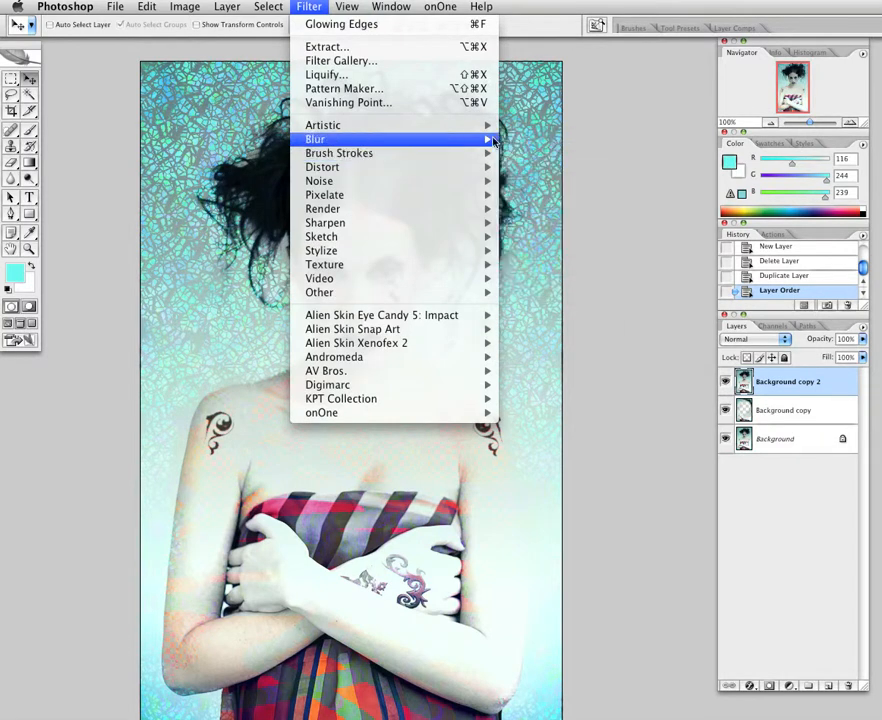
mouse_move(431, 274)
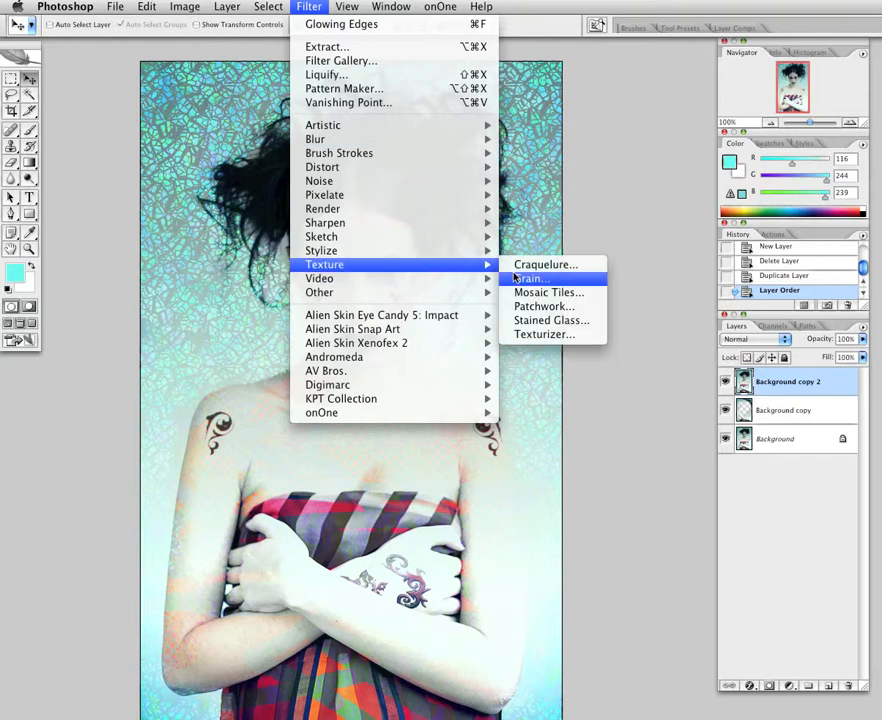
left_click(515, 277)
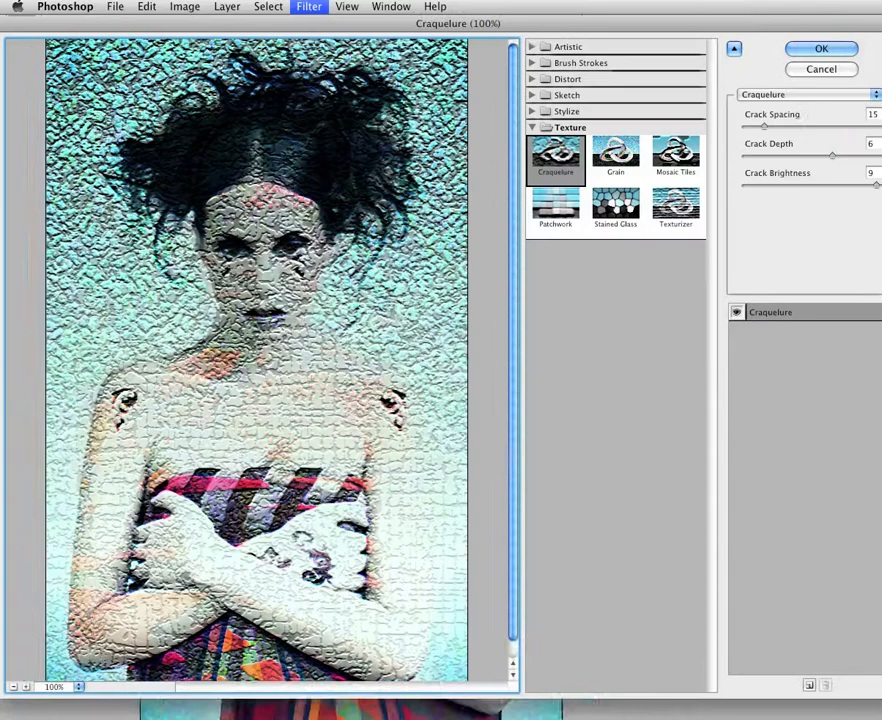
left_click_drag(881, 695, 870, 715)
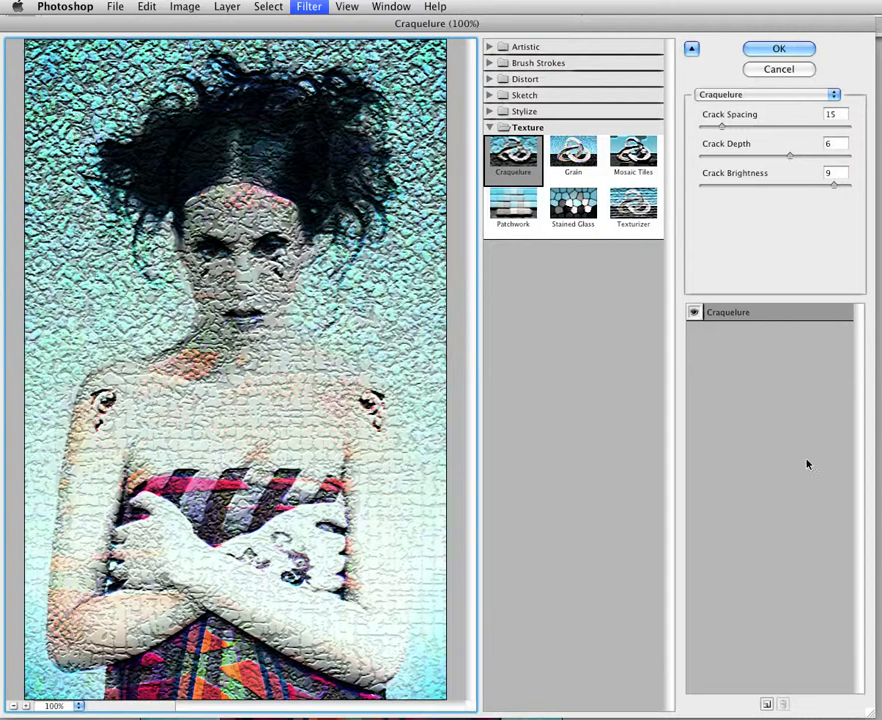
- Preview the Stained Glass, Texturizer, Mosaic Tiles, Grain, Craquelure and Patchwork textures on the portrait
left_click(574, 226)
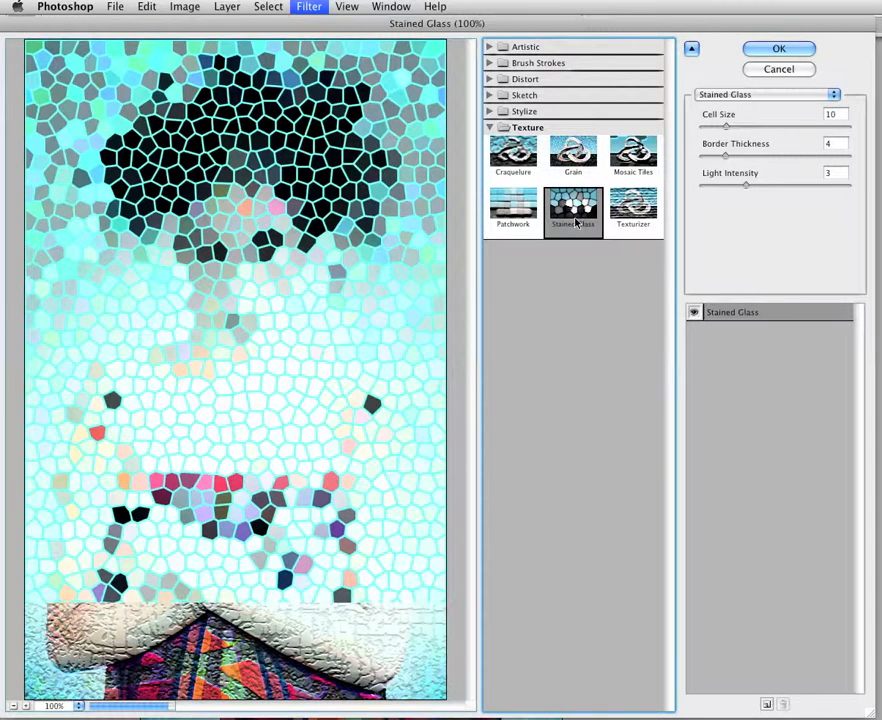
left_click(619, 212)
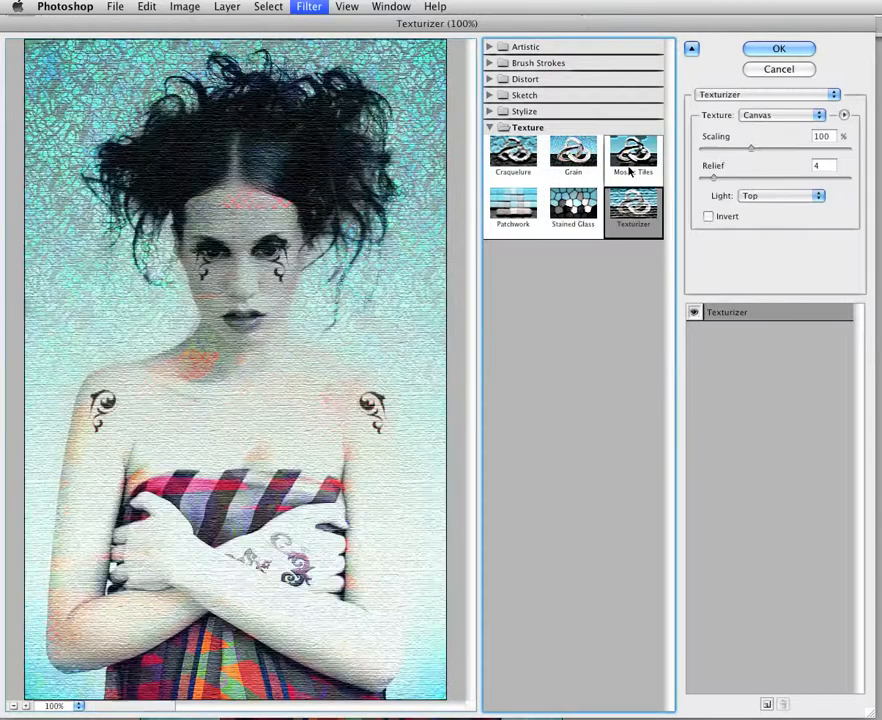
left_click(631, 172)
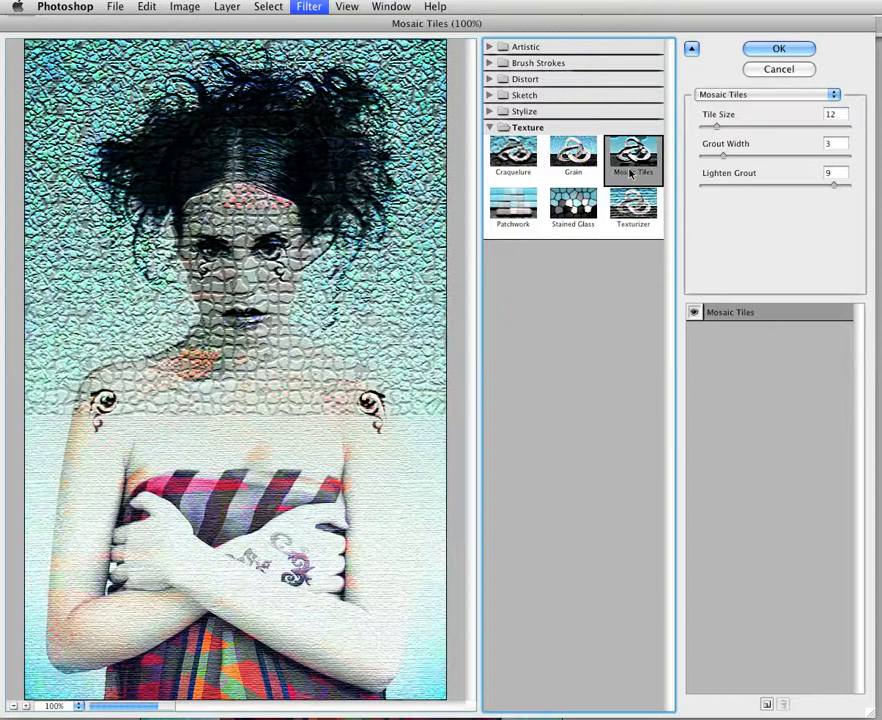
left_click(553, 166)
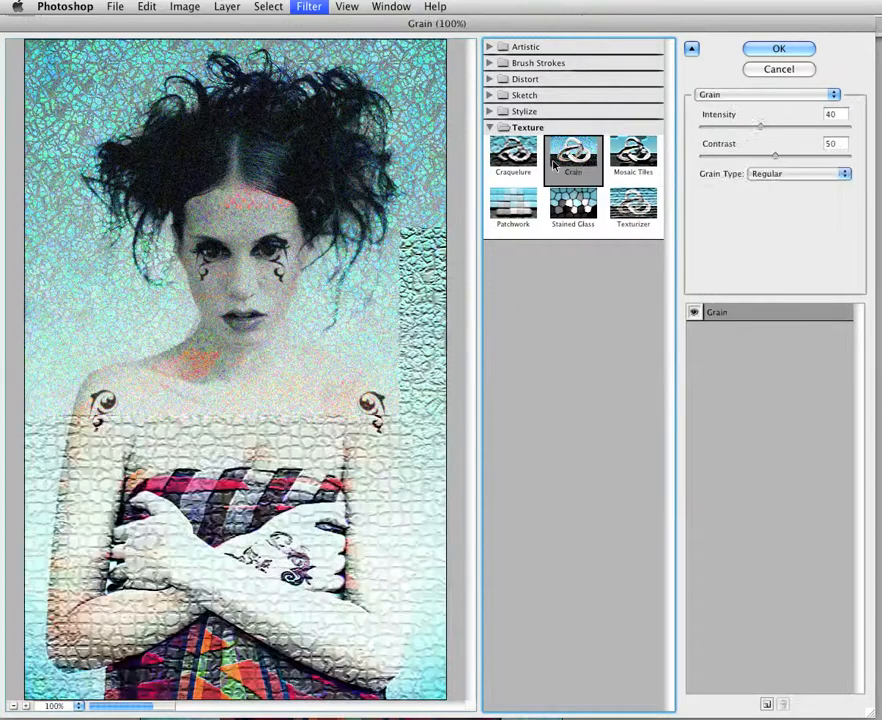
left_click(532, 166)
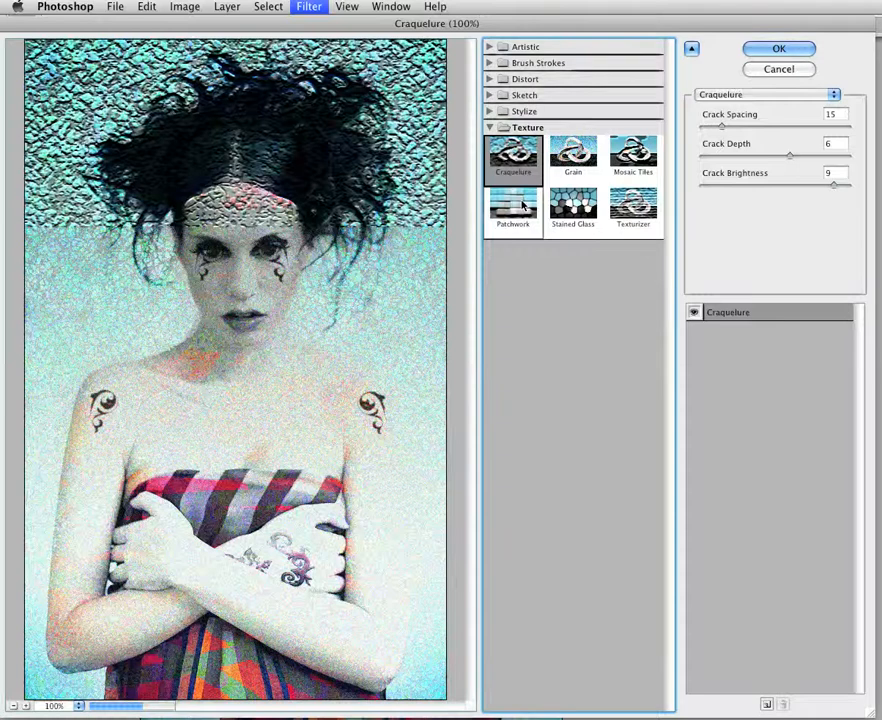
left_click(524, 206)
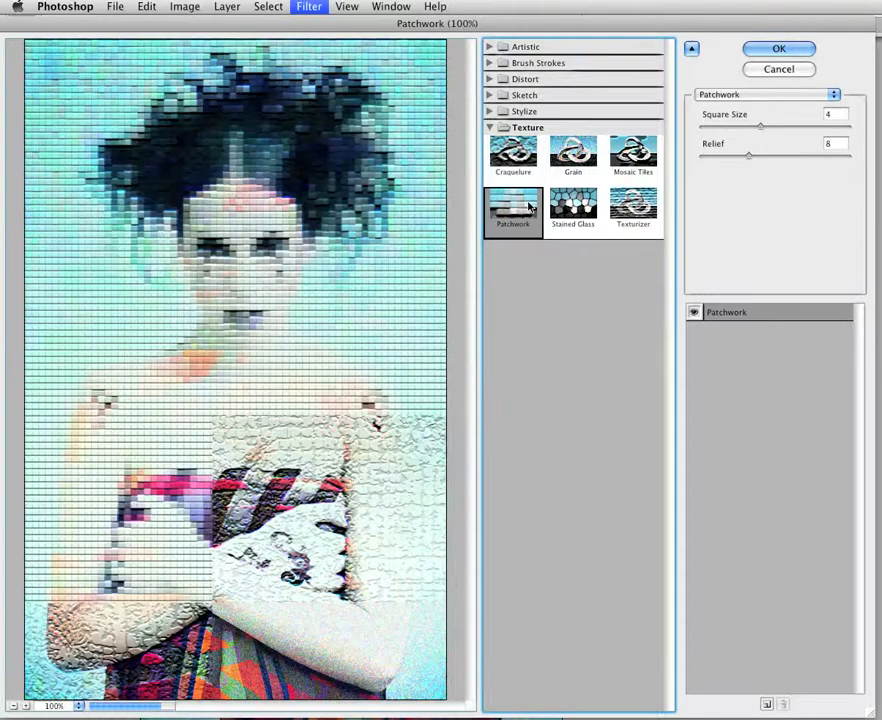
left_click(638, 227)
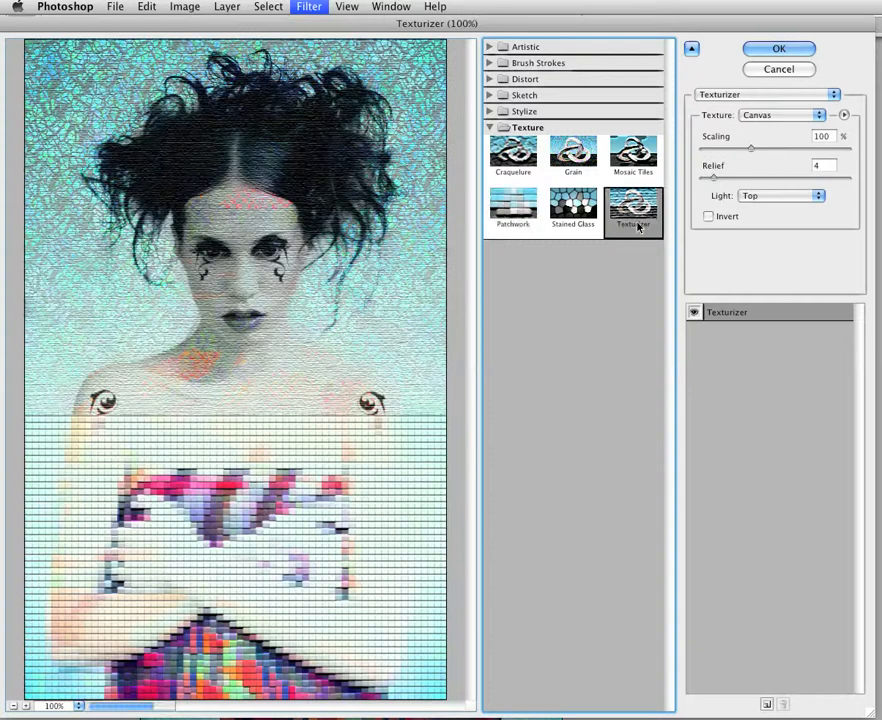
- Apply the Patchwork texture to Background copy 2 with a square size of 3 and a relief of 8
left_click(540, 218)
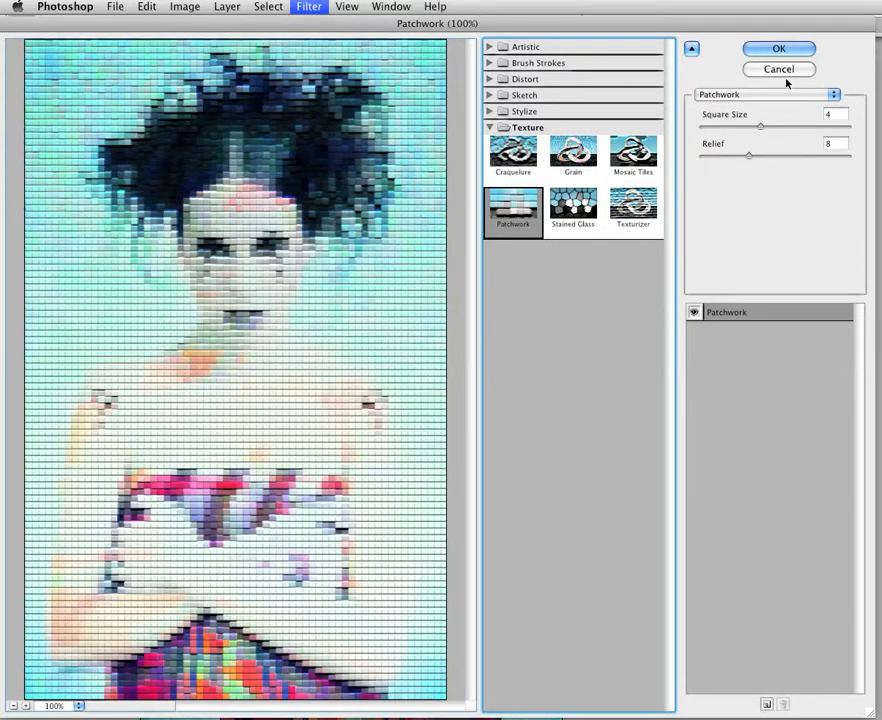
left_click_drag(760, 127, 736, 131)
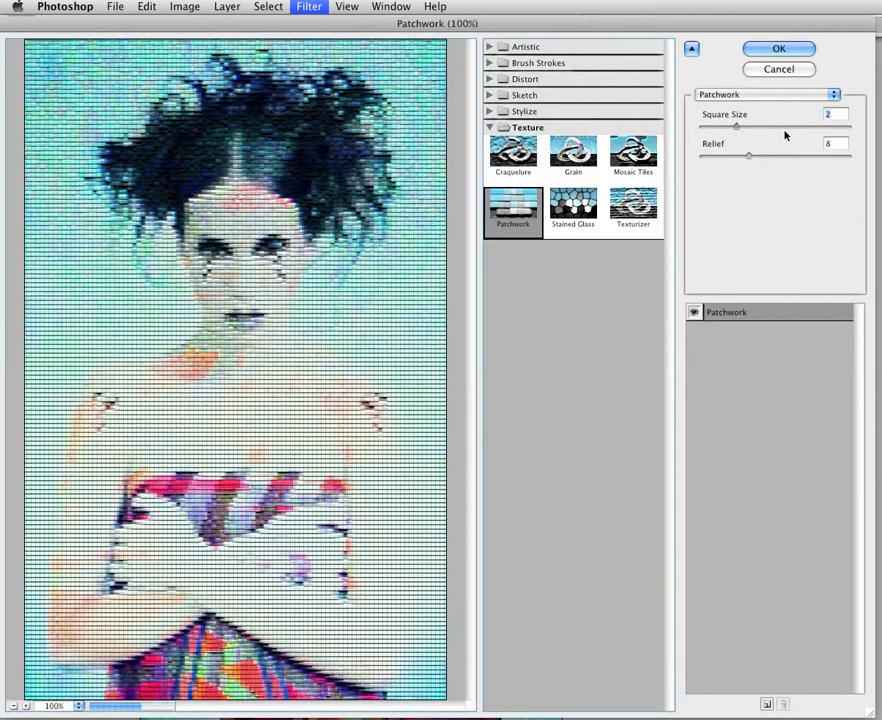
left_click(829, 128)
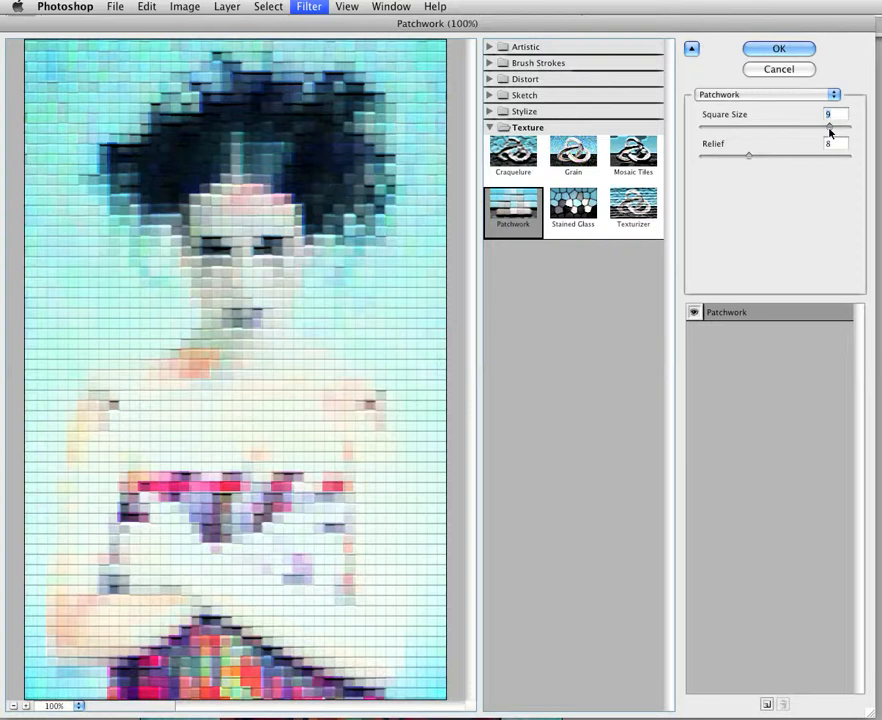
left_click_drag(829, 131, 812, 136)
mouse_move(749, 156)
left_mouse_down()
mouse_move(810, 163)
mouse_move(749, 159)
left_mouse_up()
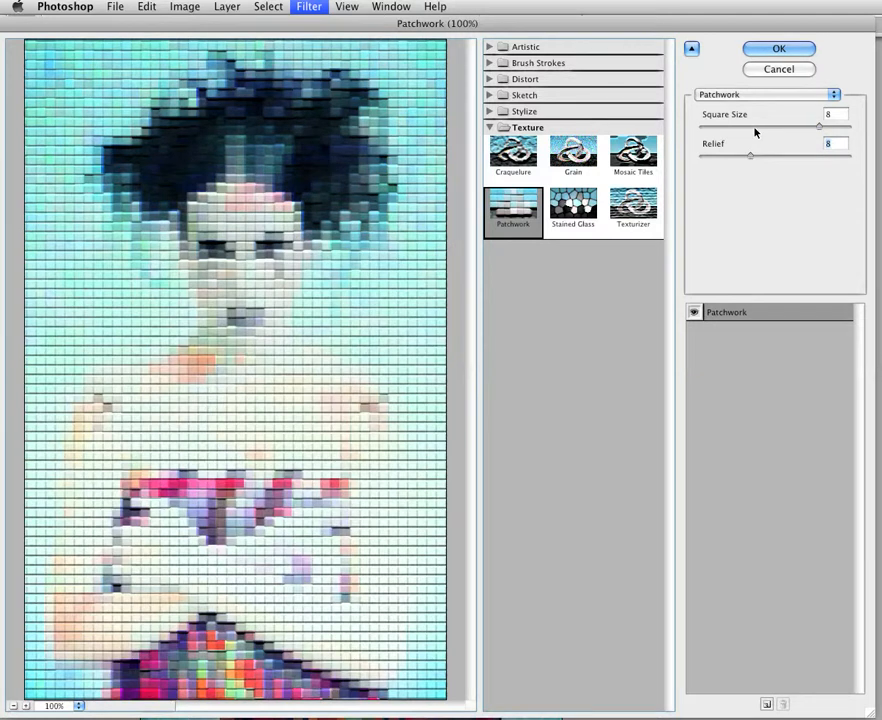
left_click(755, 128)
left_click_drag(755, 128, 751, 128)
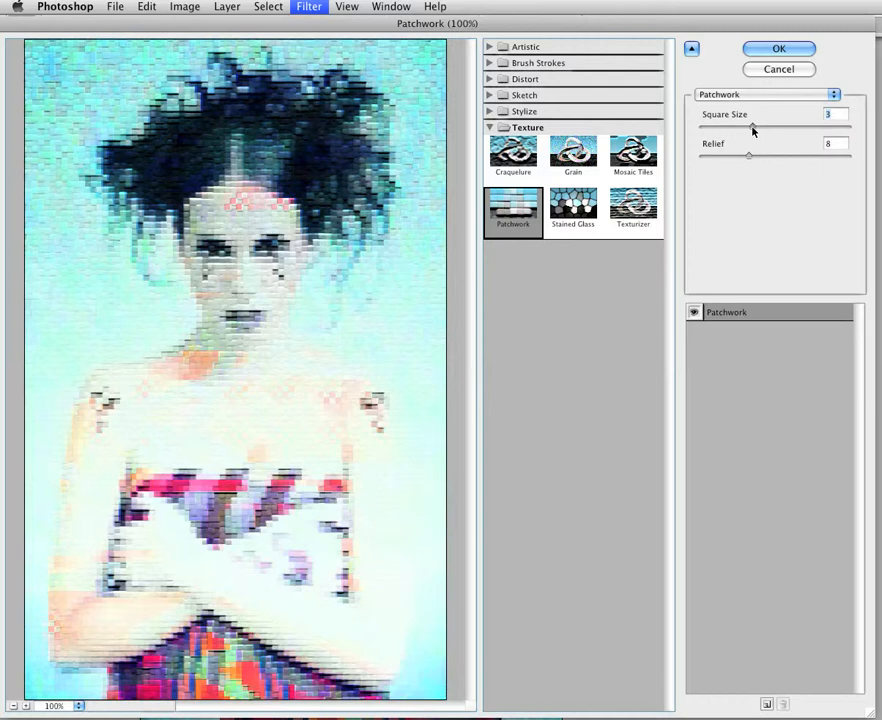
left_click_drag(752, 128, 752, 128)
left_click(777, 69)
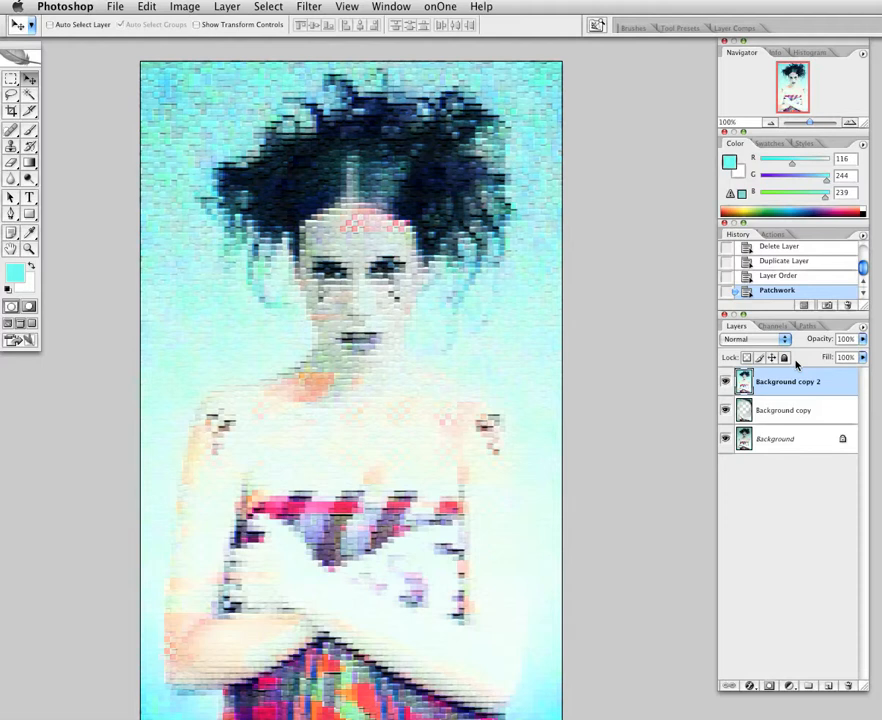
- Try blend modes on Background copy 2, including Multiply, Linear Burn and Color Dodge, and set it to Overlay
left_click(755, 338)
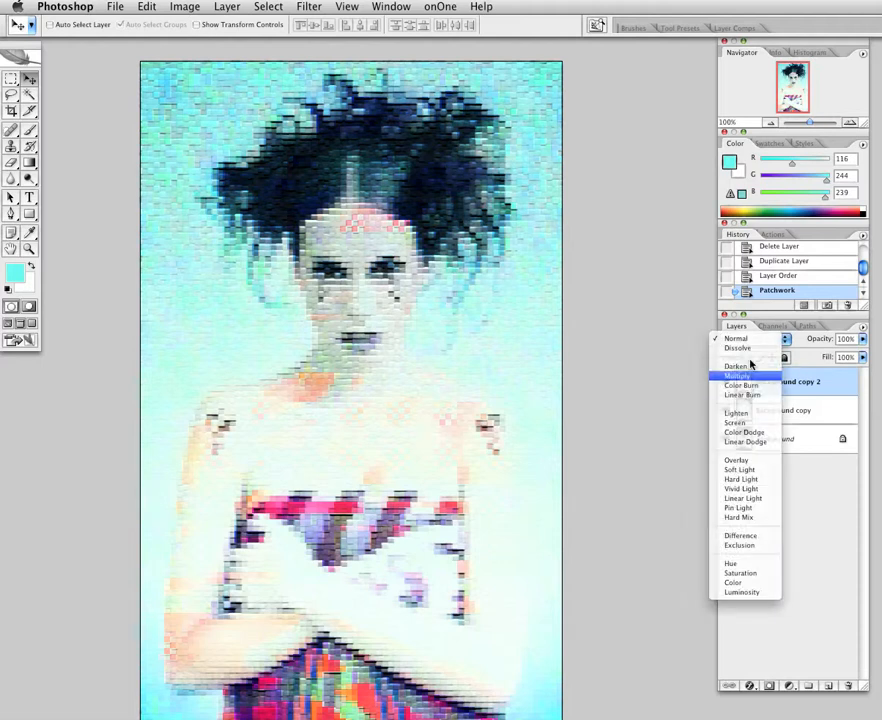
left_click(748, 375)
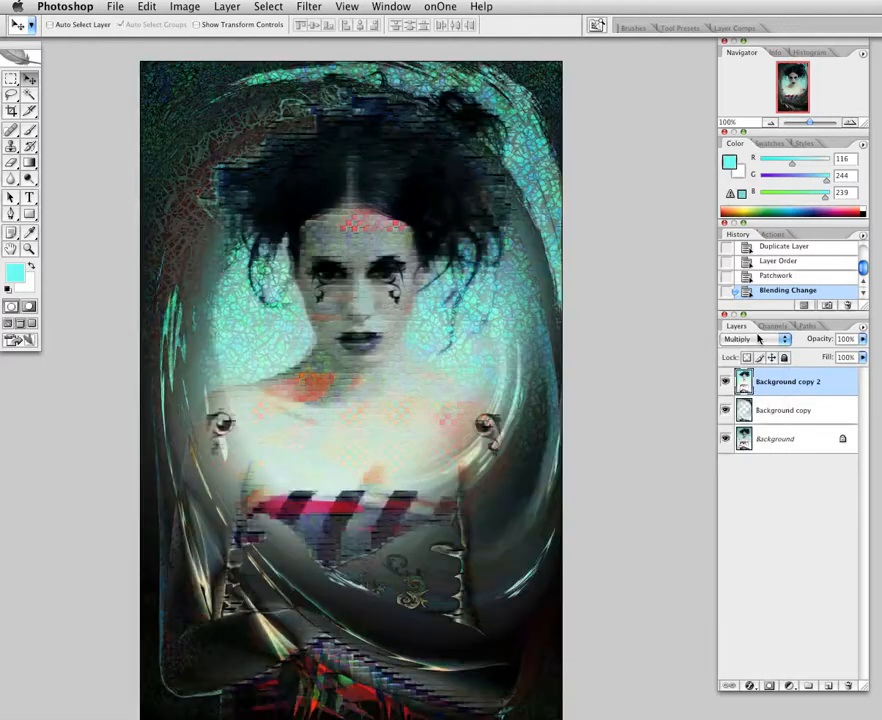
left_click(758, 339)
left_click(745, 357)
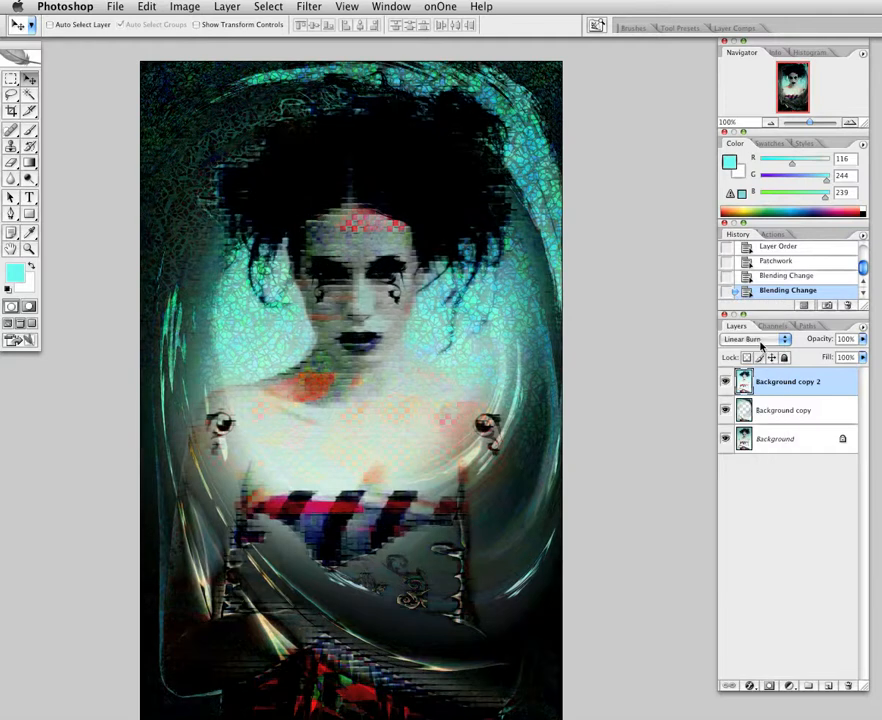
left_click(760, 343)
left_click(760, 357)
left_click(760, 343)
left_click(760, 356)
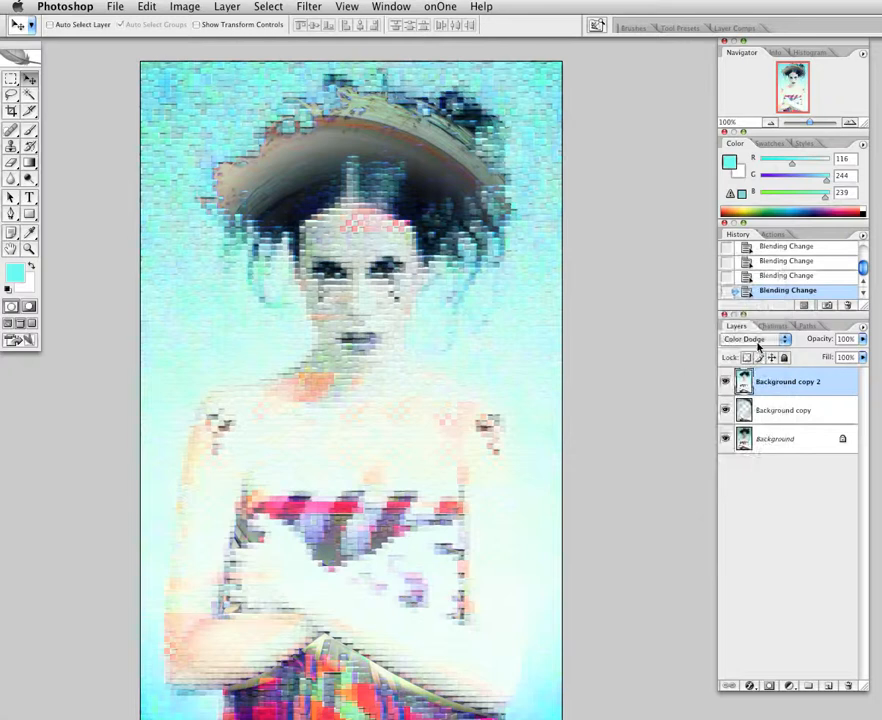
left_click(758, 342)
left_click(754, 366)
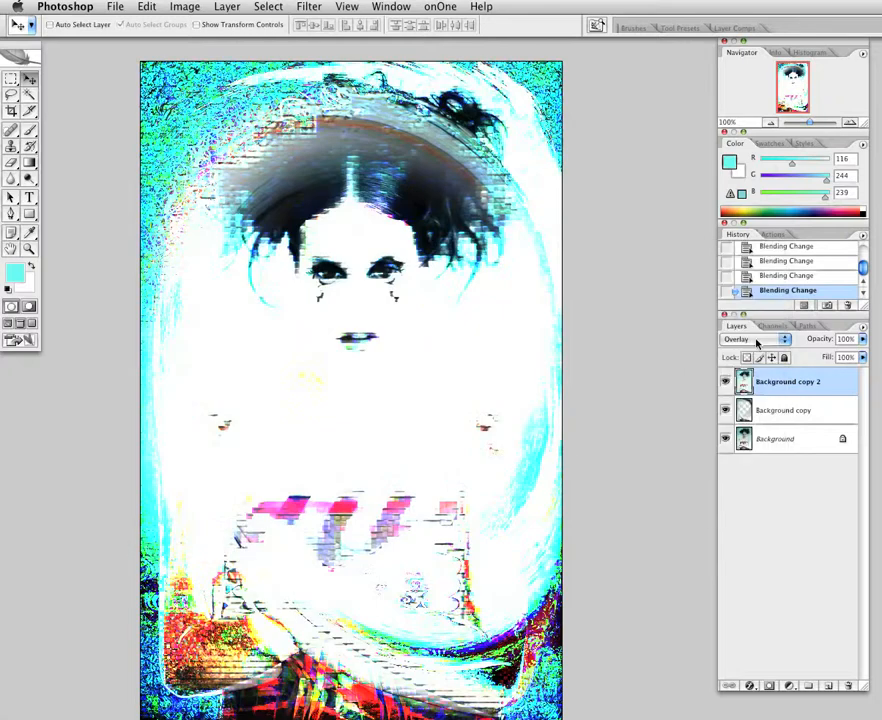
- Try Vivid Light and other blend modes on Background copy 2, and set the layer to Exclusion
left_click(757, 342)
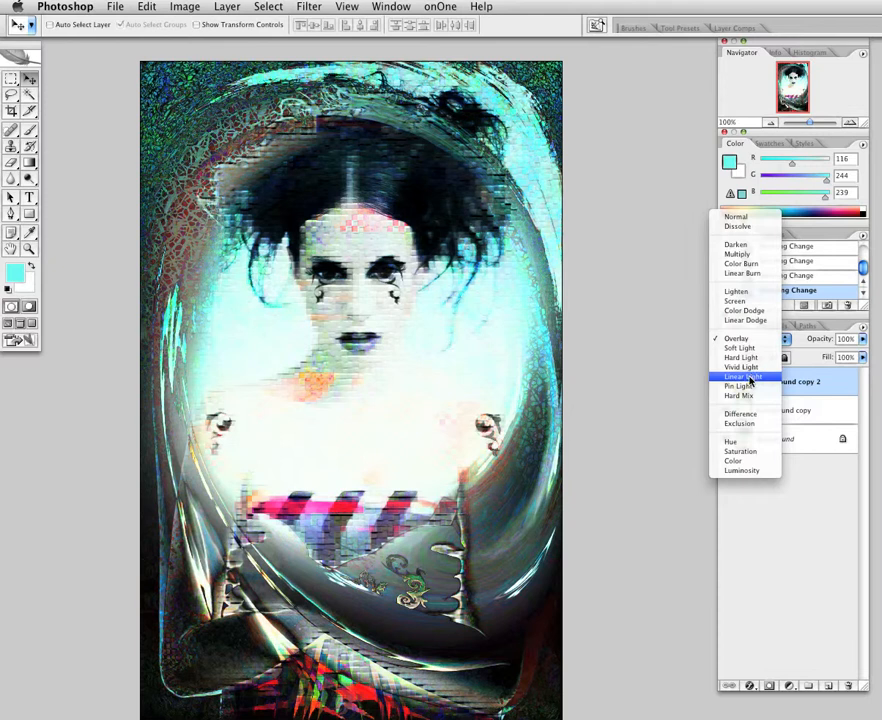
left_click(741, 367)
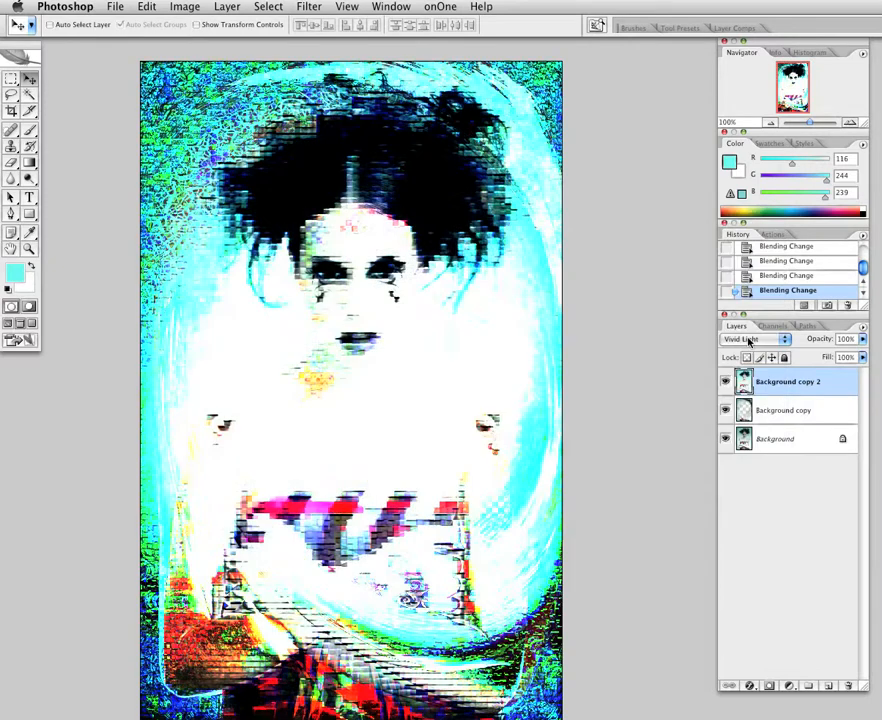
left_click(748, 340)
left_click(753, 360)
left_click(754, 340)
left_click(750, 375)
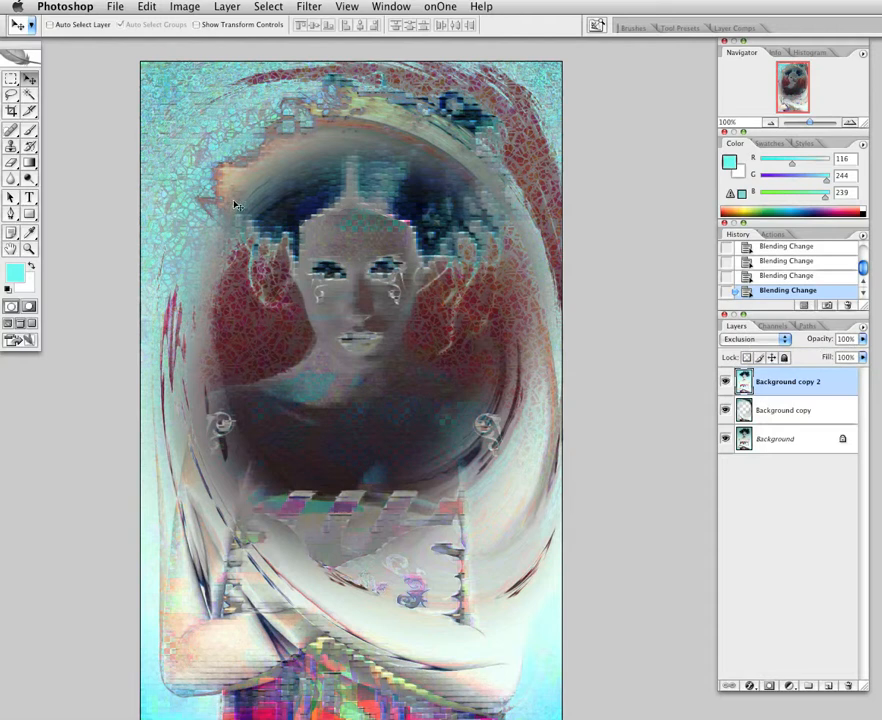
- Try erasing Background copy 2 over the face and surrounding hair with a size 319 eraser, and undo the strokes
left_click(10, 164)
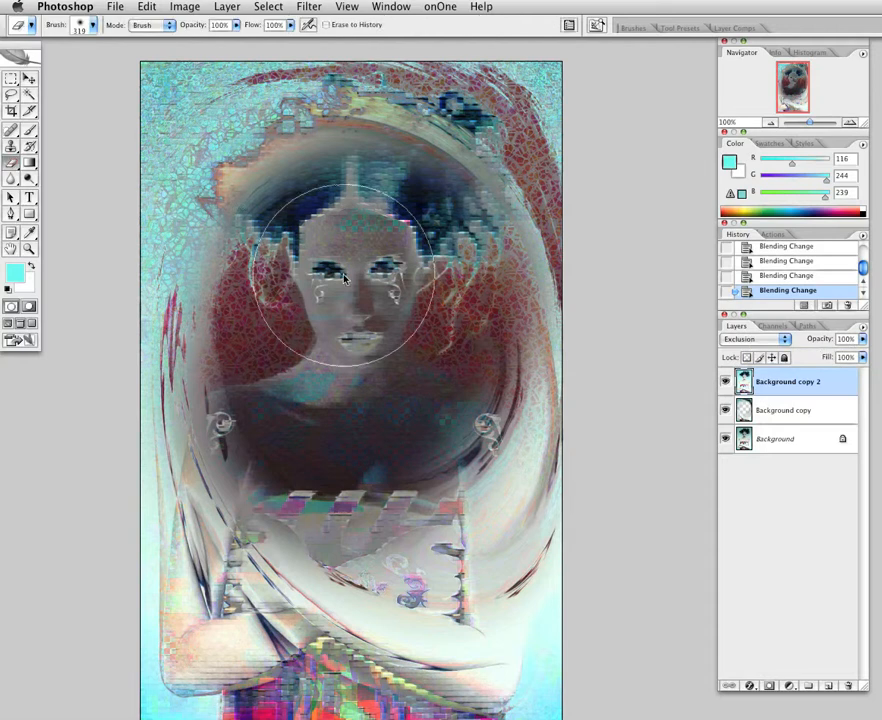
mouse_move(344, 278)
left_mouse_down()
mouse_move(368, 288)
mouse_move(399, 335)
mouse_move(321, 360)
mouse_move(266, 285)
left_mouse_up()
left_click_drag(462, 290, 490, 235)
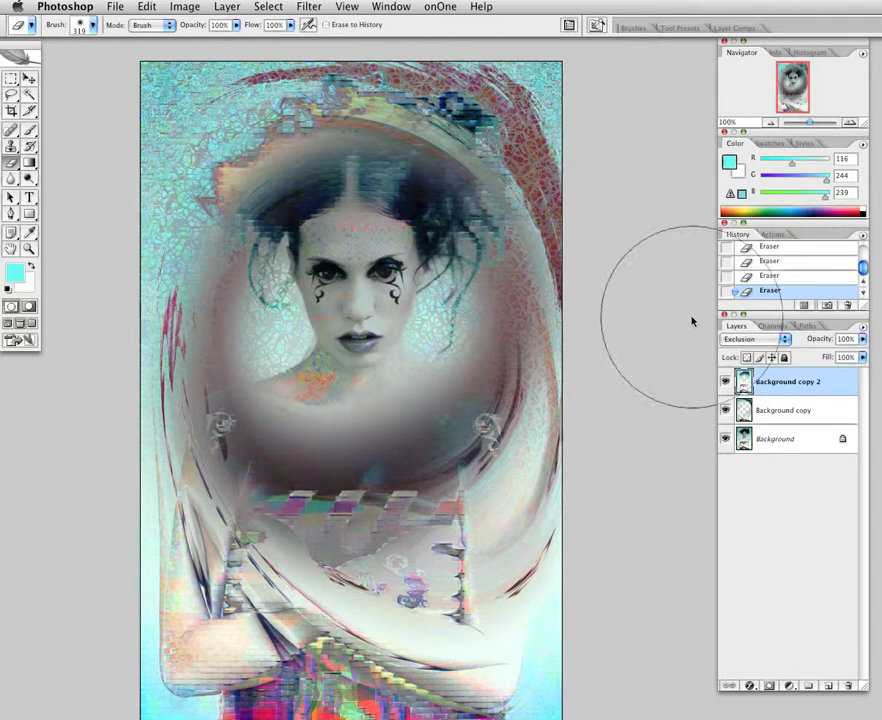
key("super+z")
key("super+alt+z")
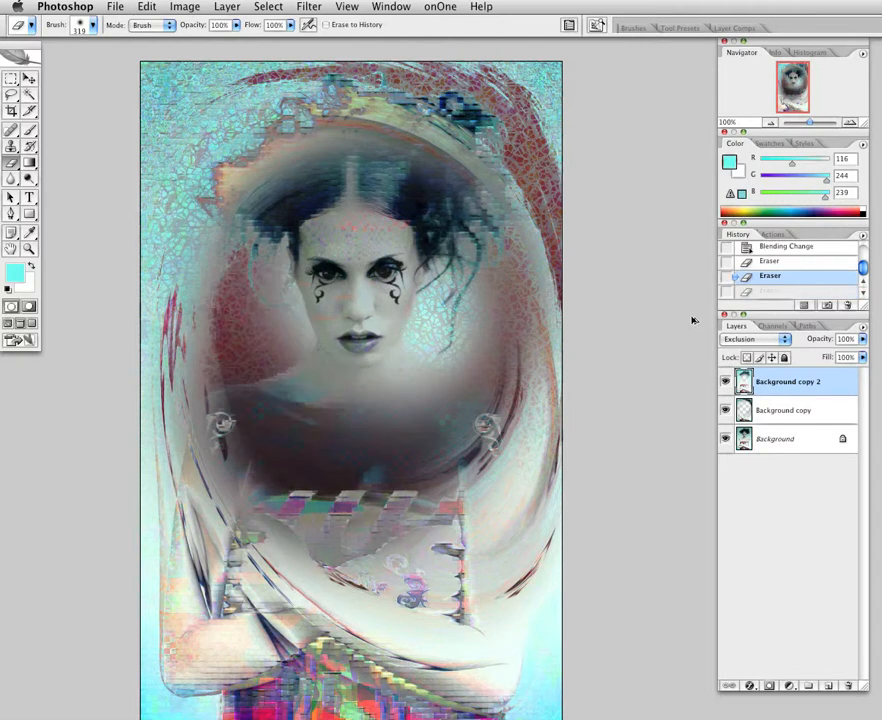
key("super+alt+z")
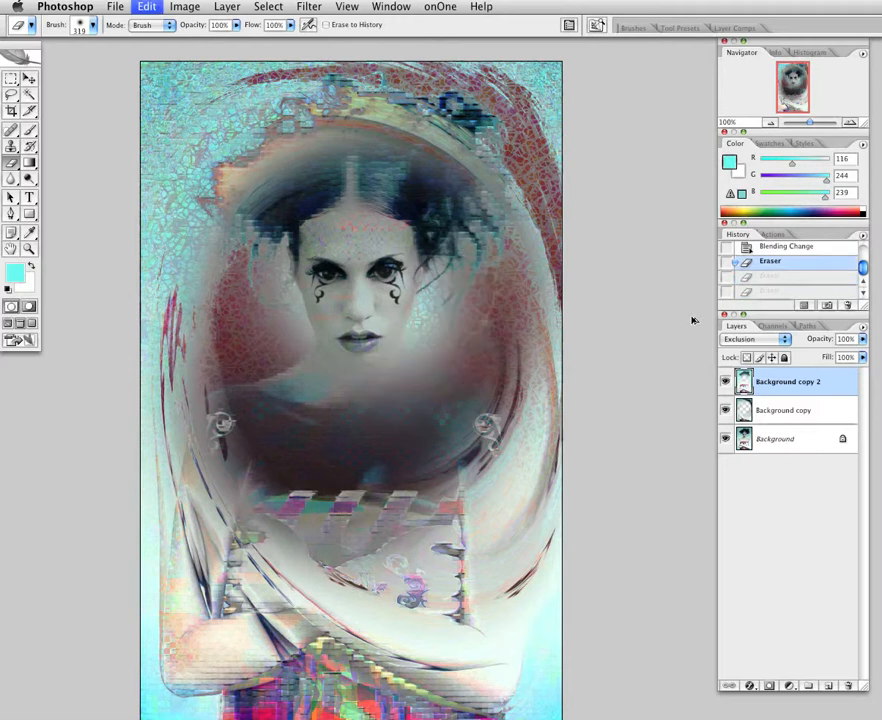
key("super+alt+z")
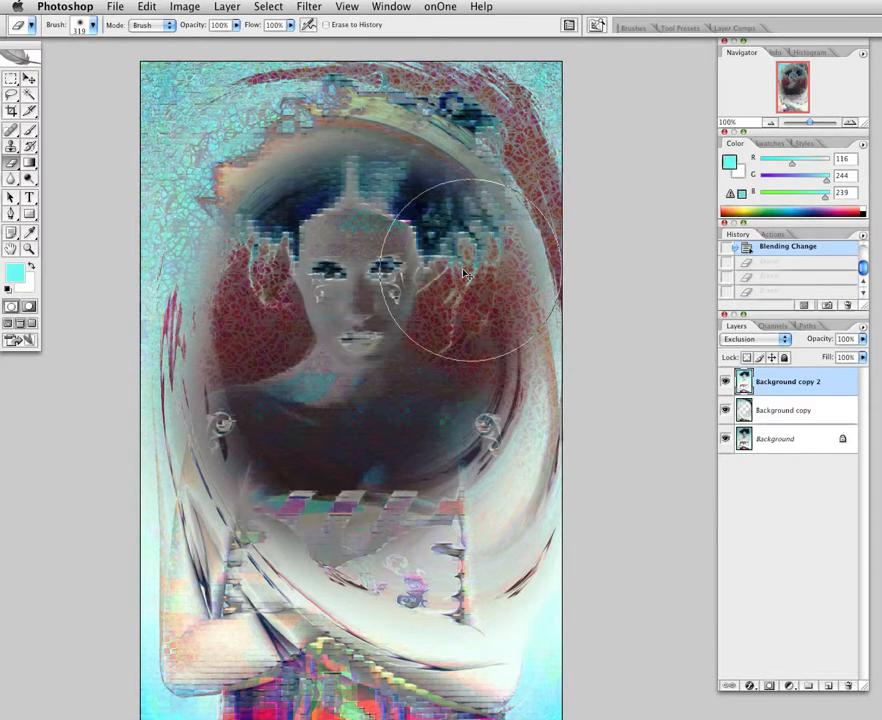
- Erase Background copy 2 over the face and nearby hair with the size 319 eraser, and toggle the layer's visibility to compare
left_click_drag(362, 267, 362, 277)
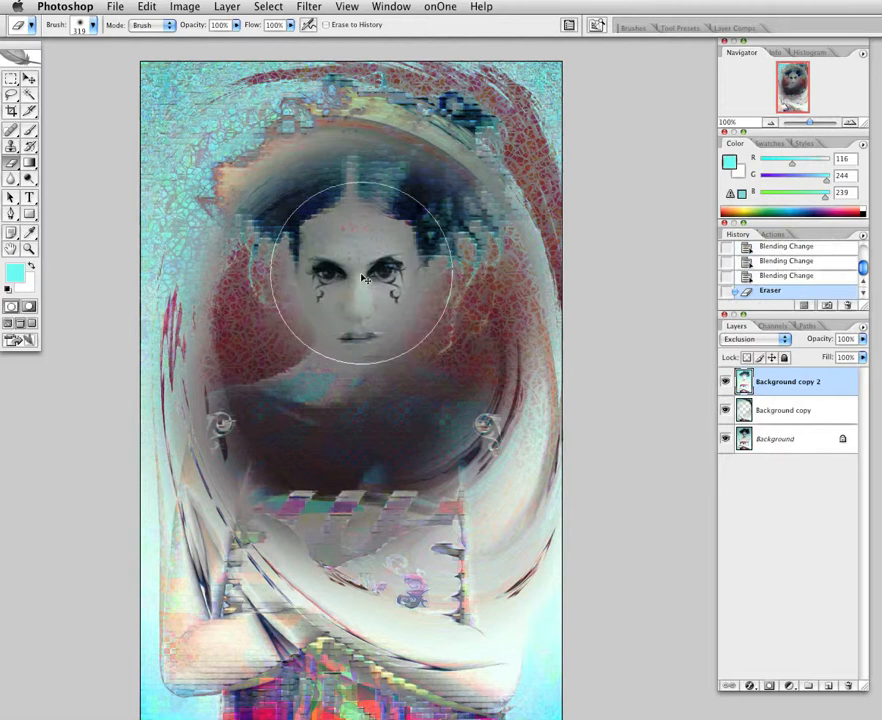
left_click_drag(365, 279, 512, 160)
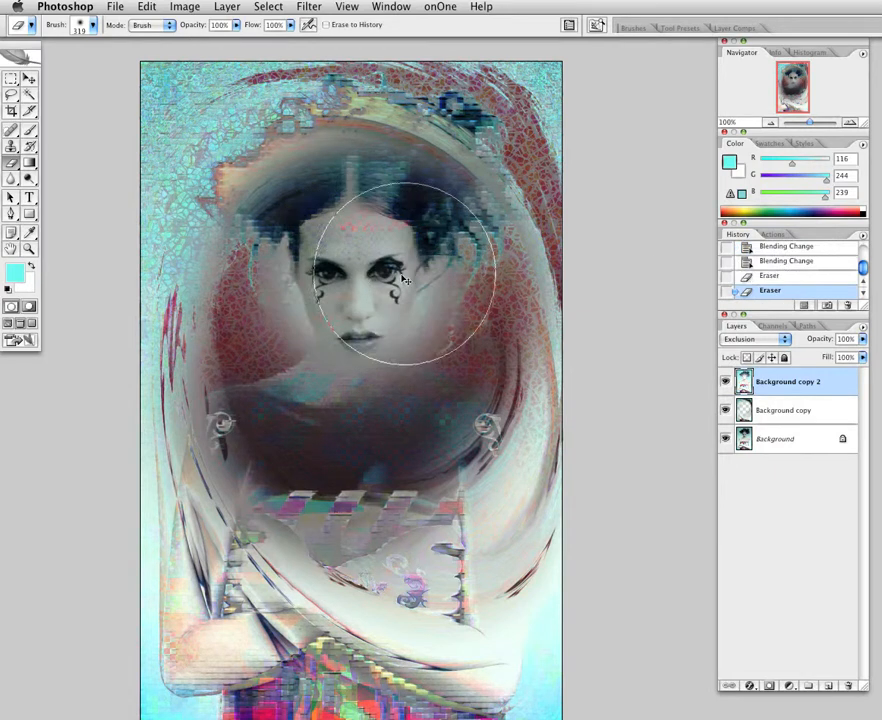
left_click_drag(370, 283, 665, 156)
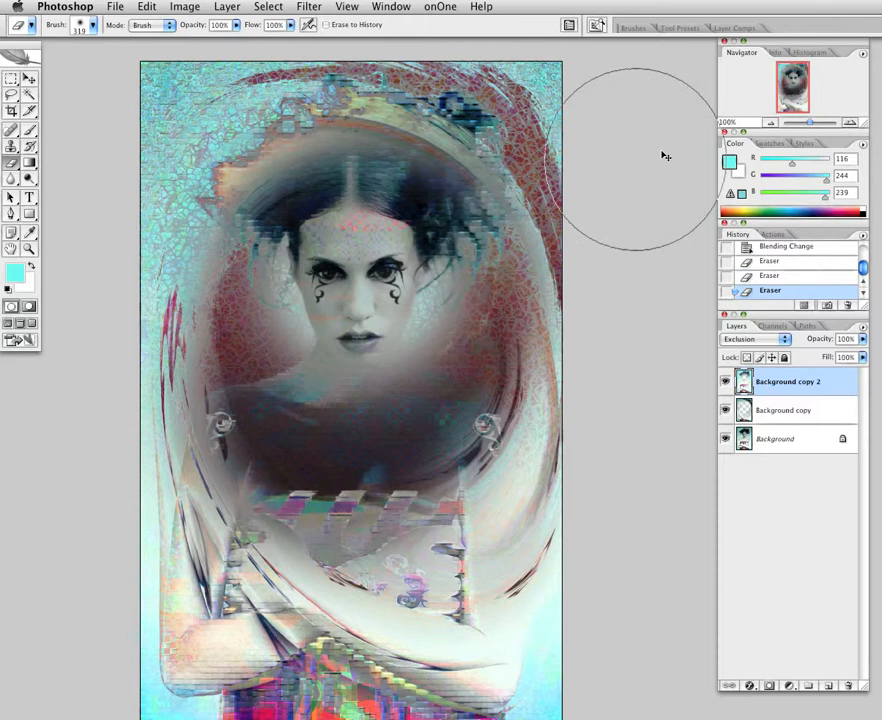
left_click_drag(394, 318, 388, 280)
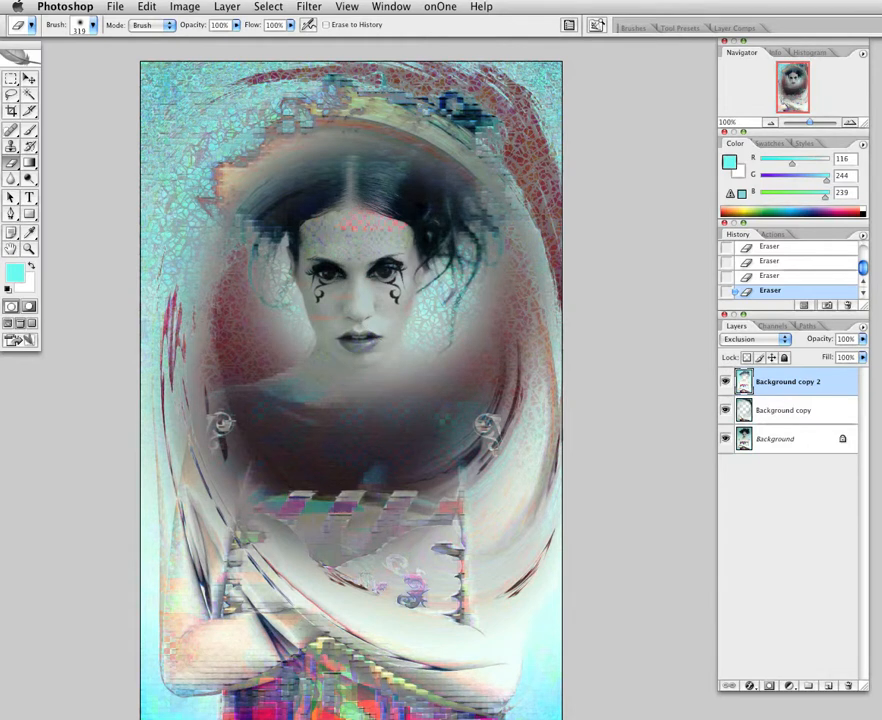
left_click(725, 383)
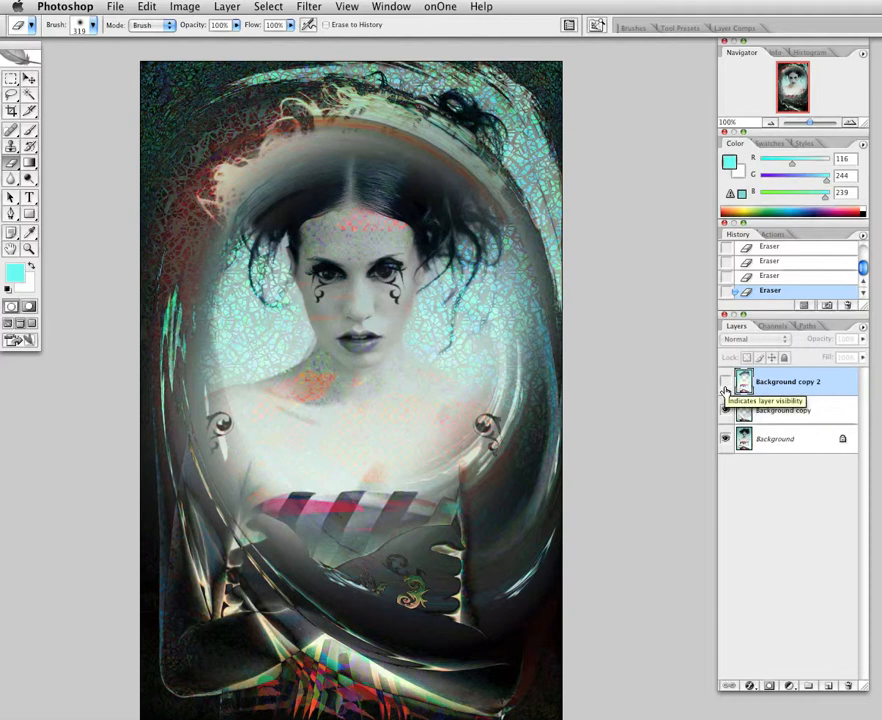
left_click(725, 389)
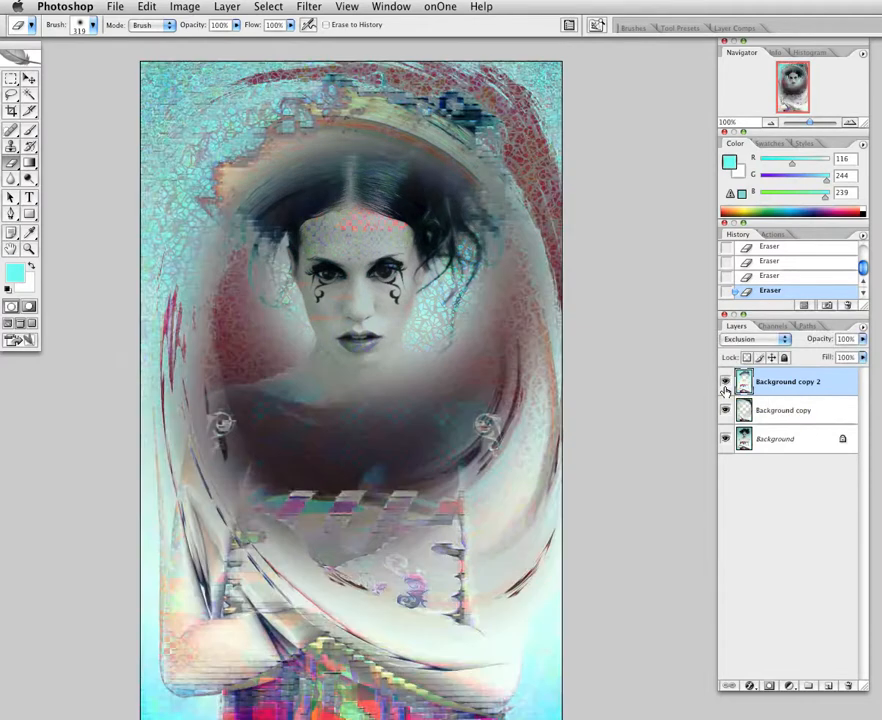